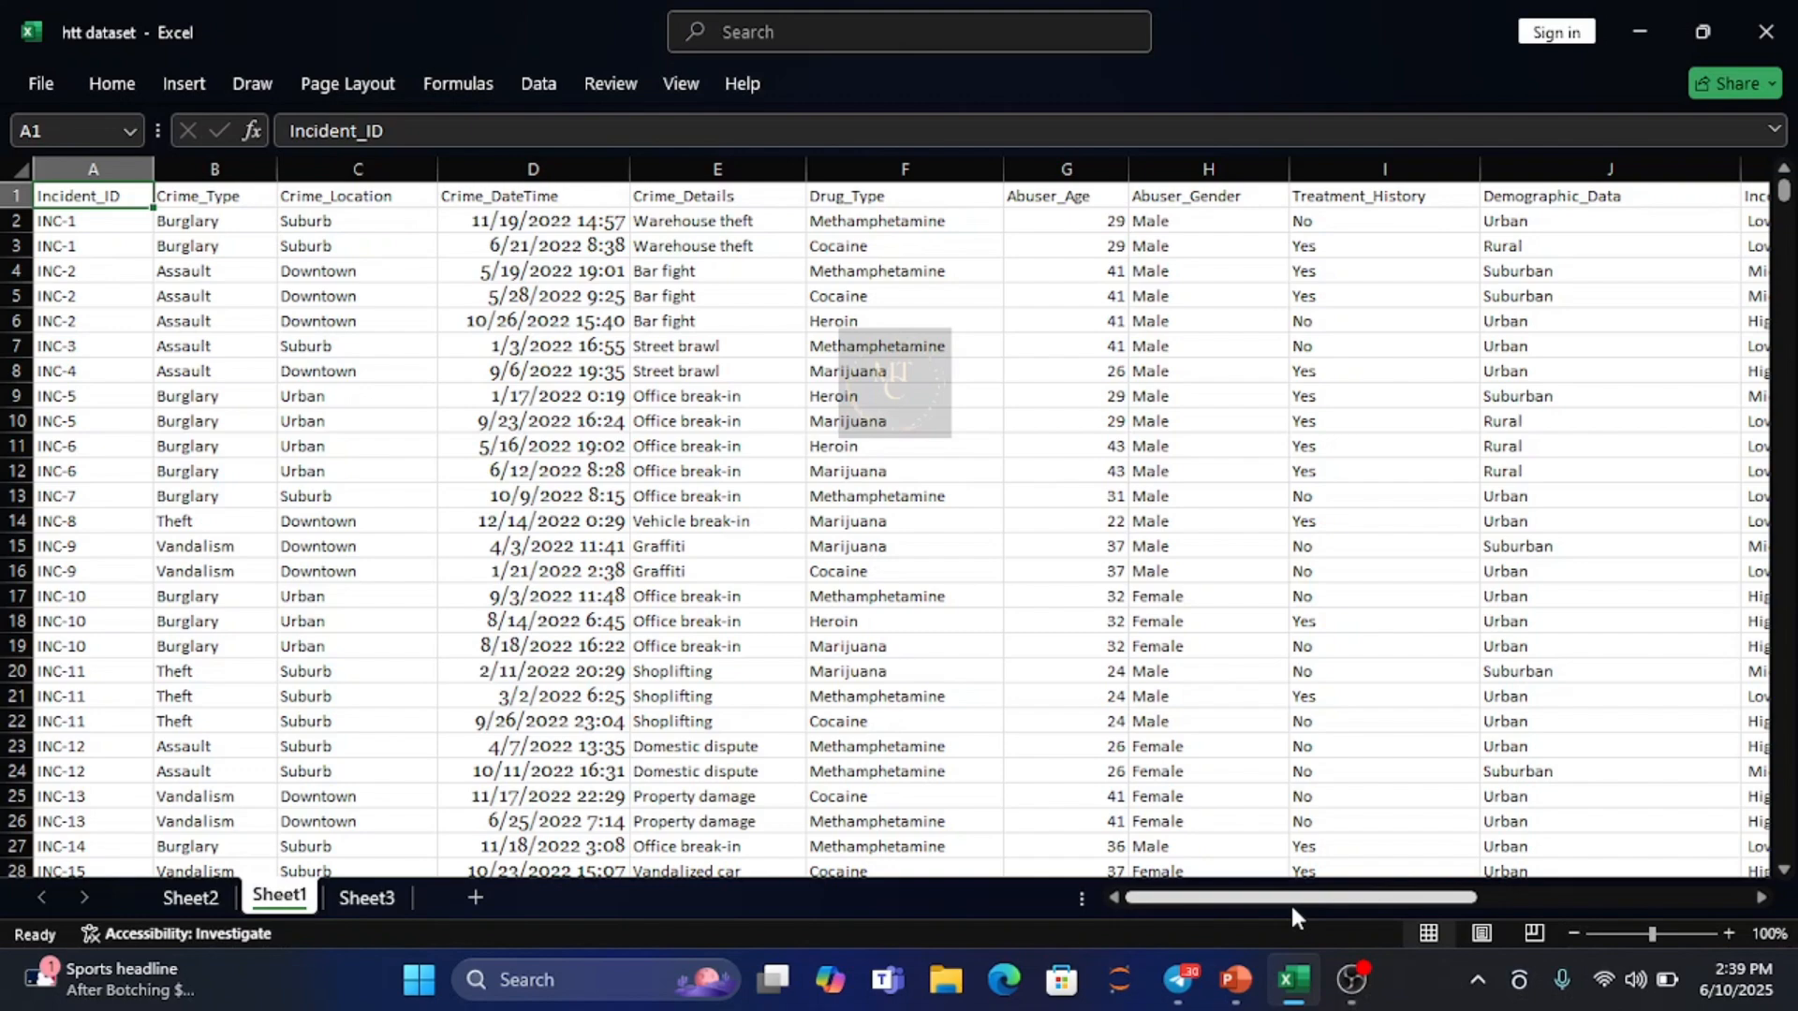
# - Look over the existing pivot tables and charts on Sheet2, then return to the Sheet1 data
pyautogui.click(192, 897)
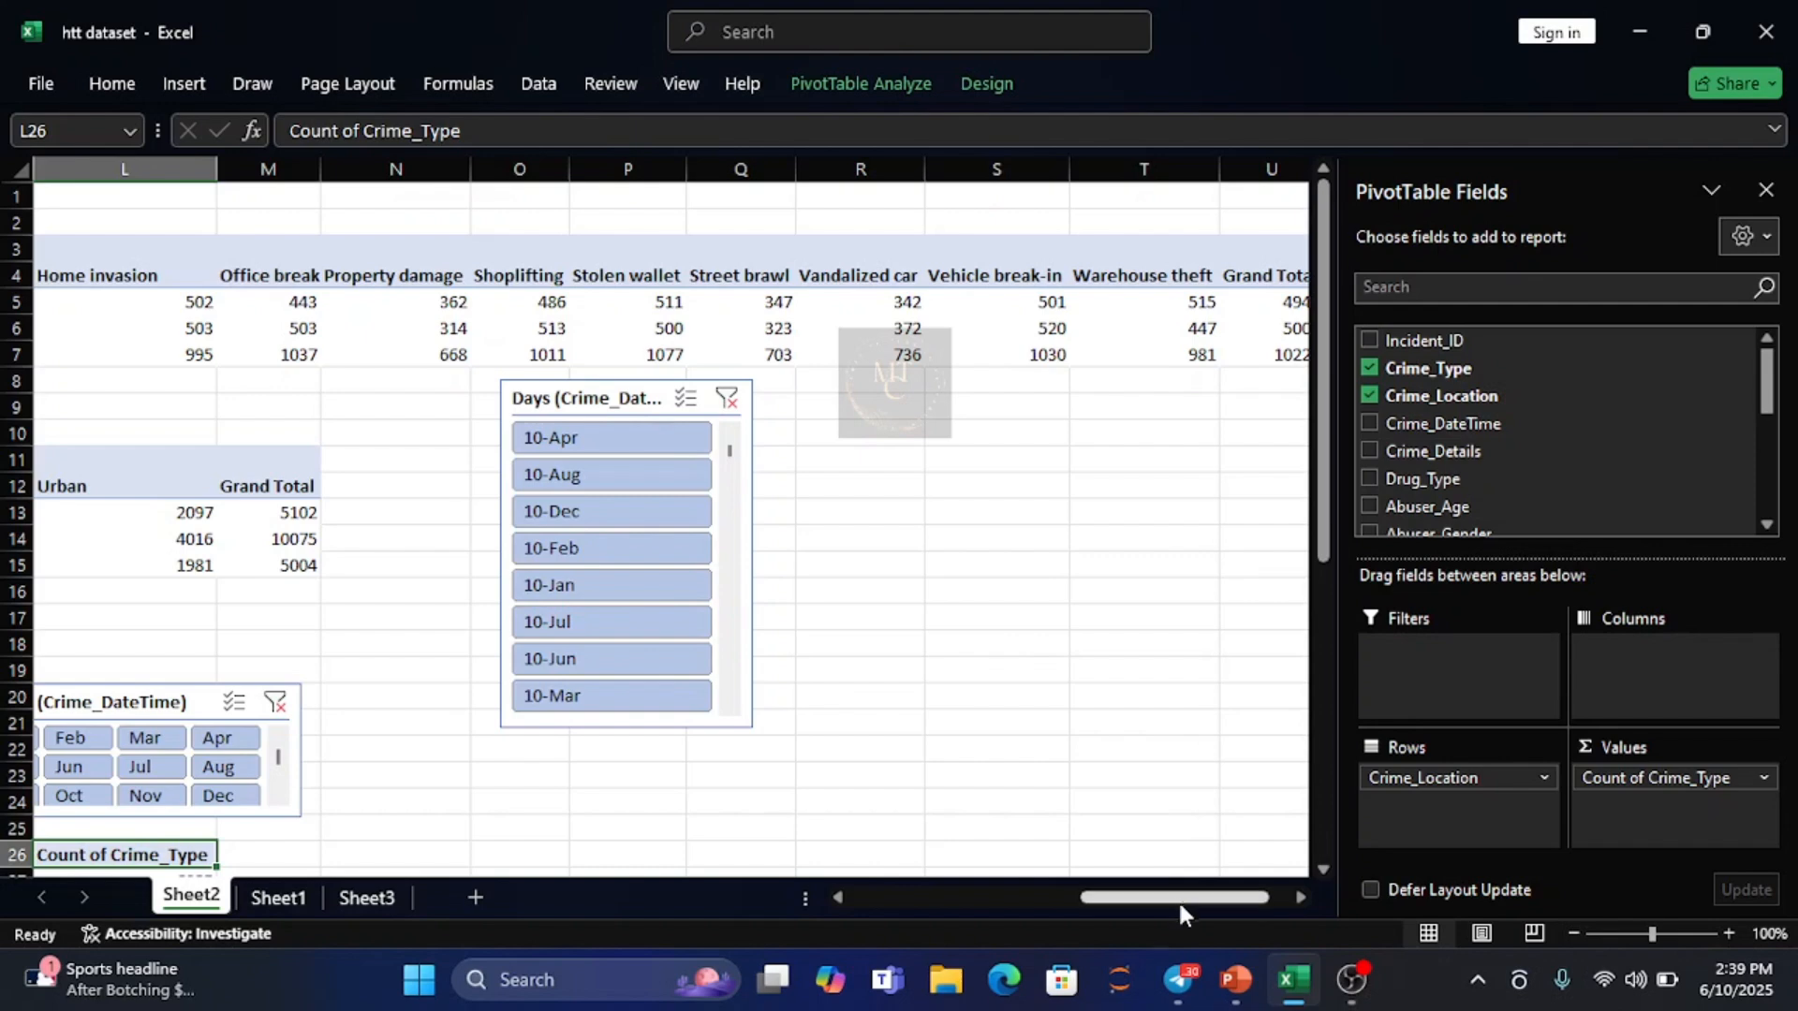
pyautogui.moveTo(1184, 895); pyautogui.dragTo(952, 897)
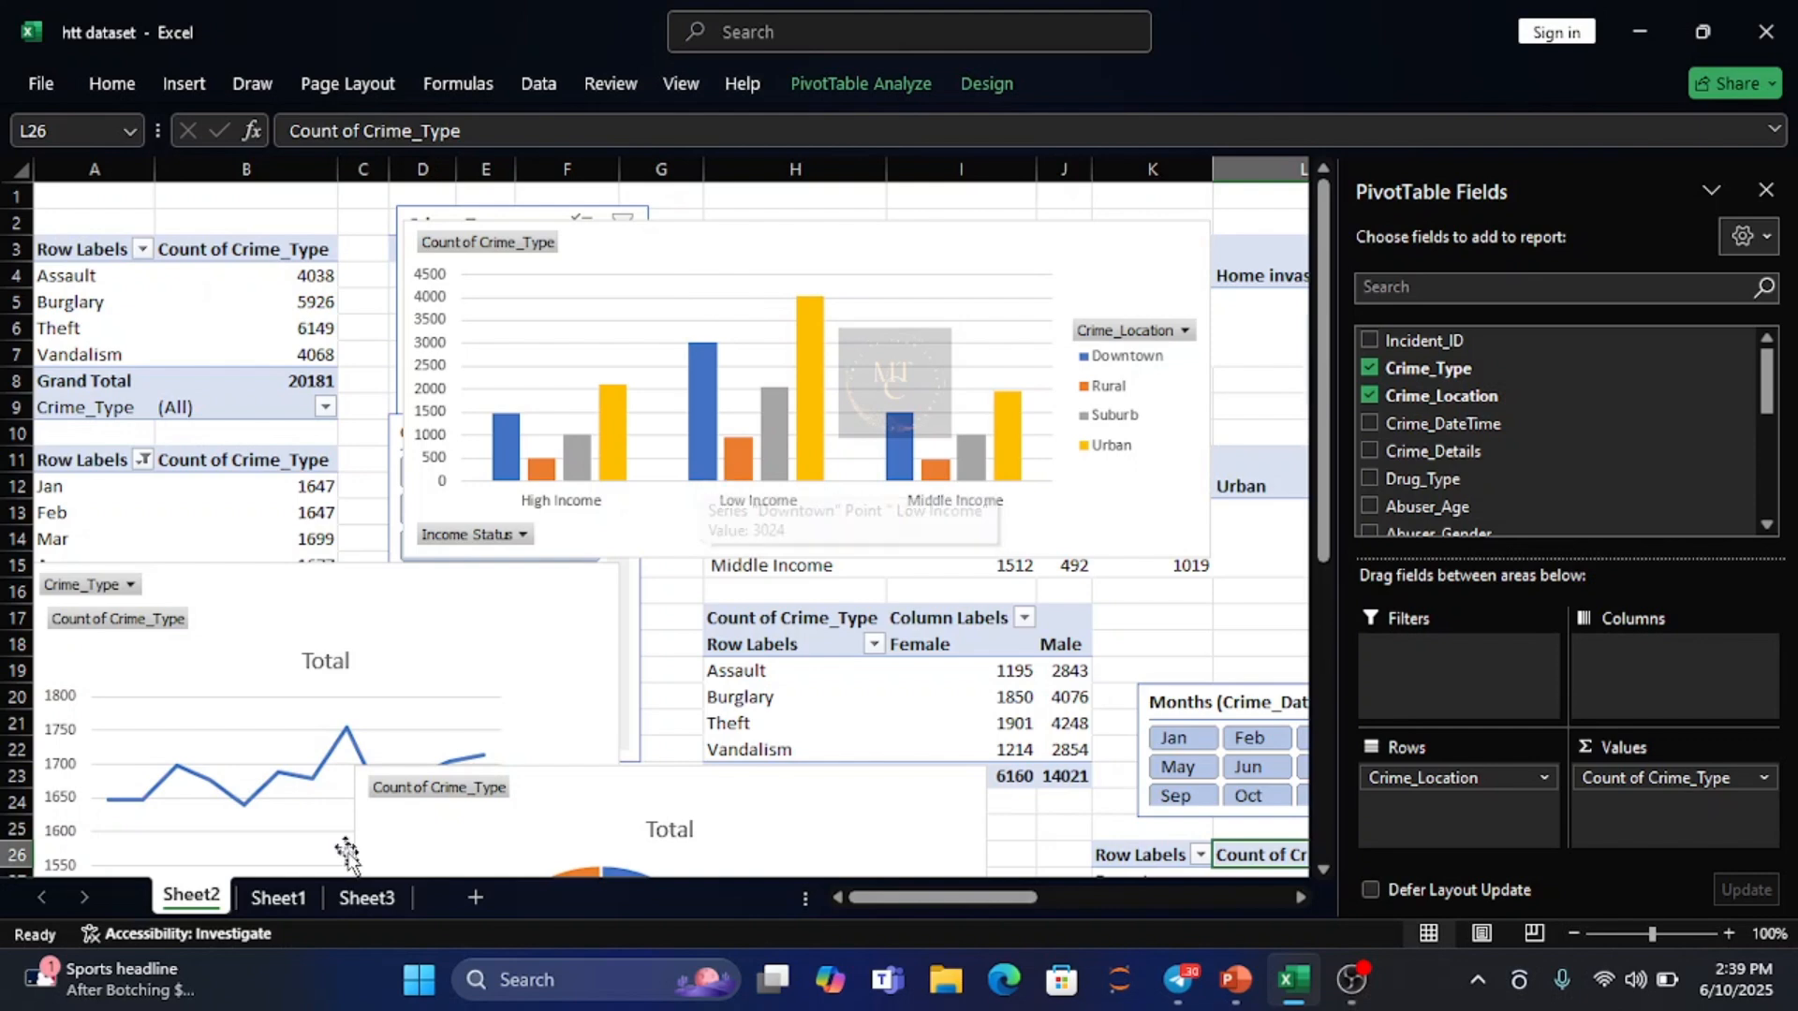
pyautogui.click(291, 896)
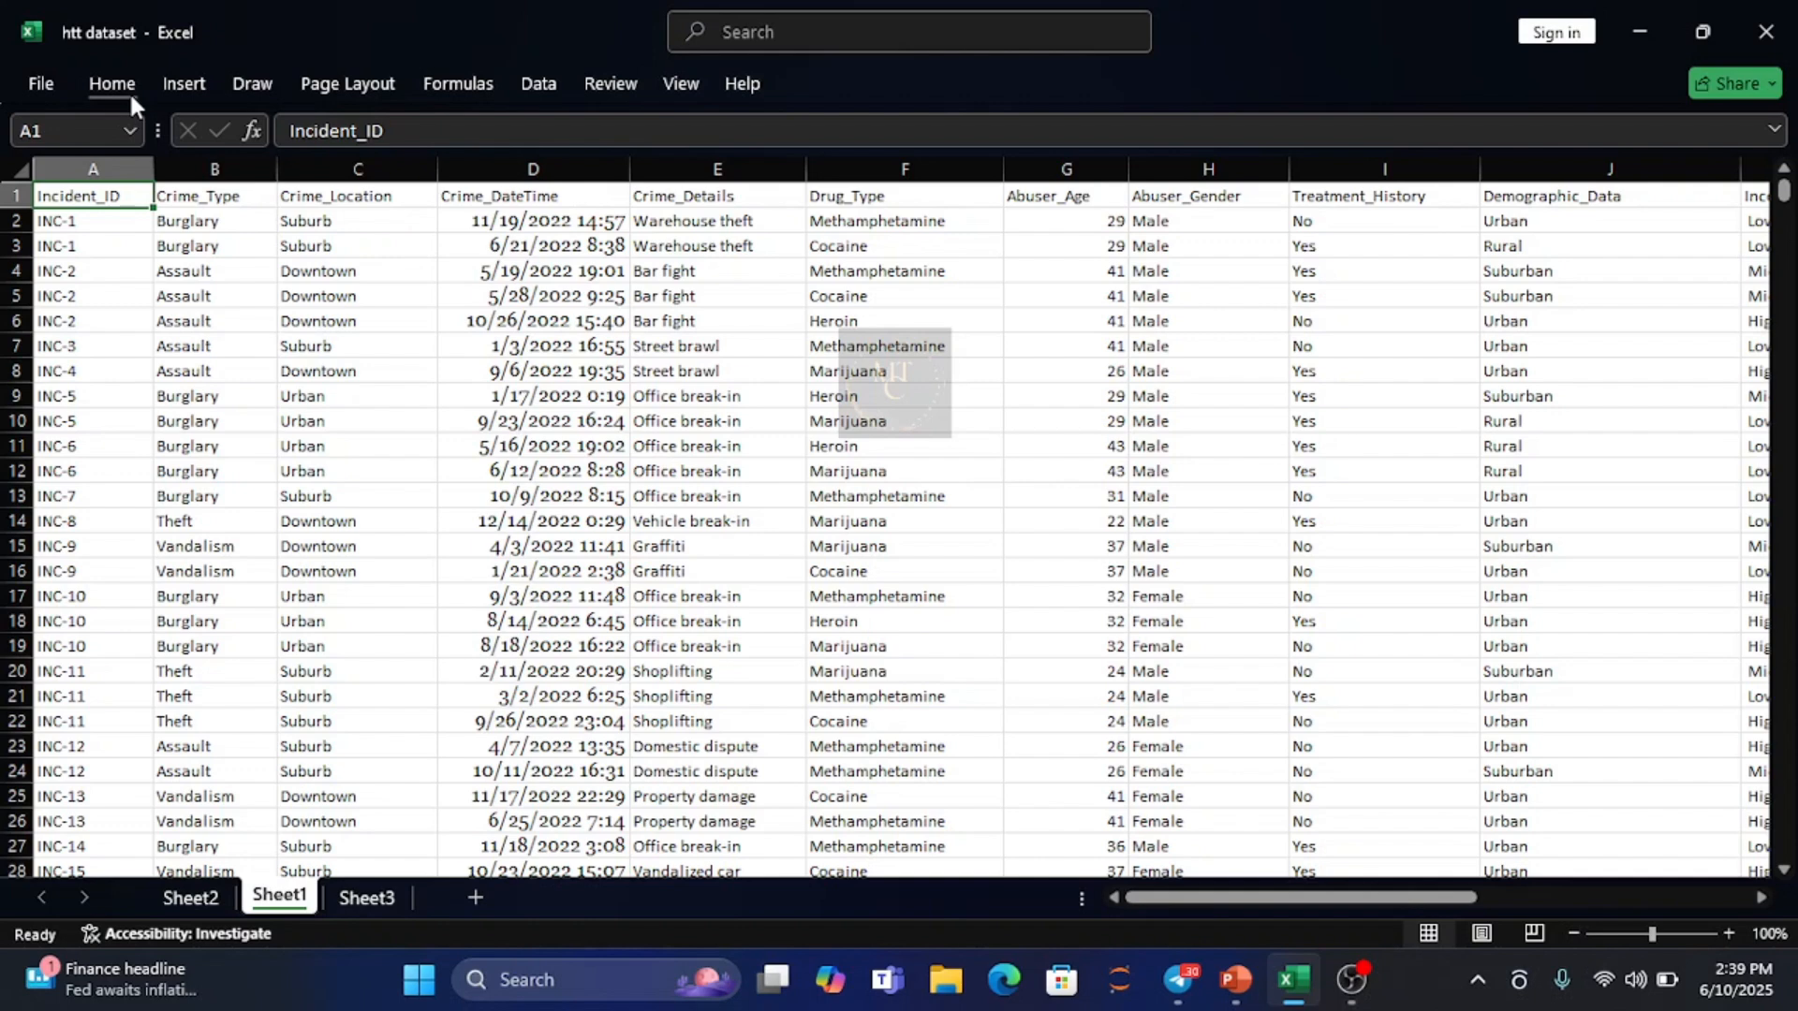
# - Create a PivotTable from the Sheet1 range A1:P20182 on a new worksheet
pyautogui.click(178, 86)
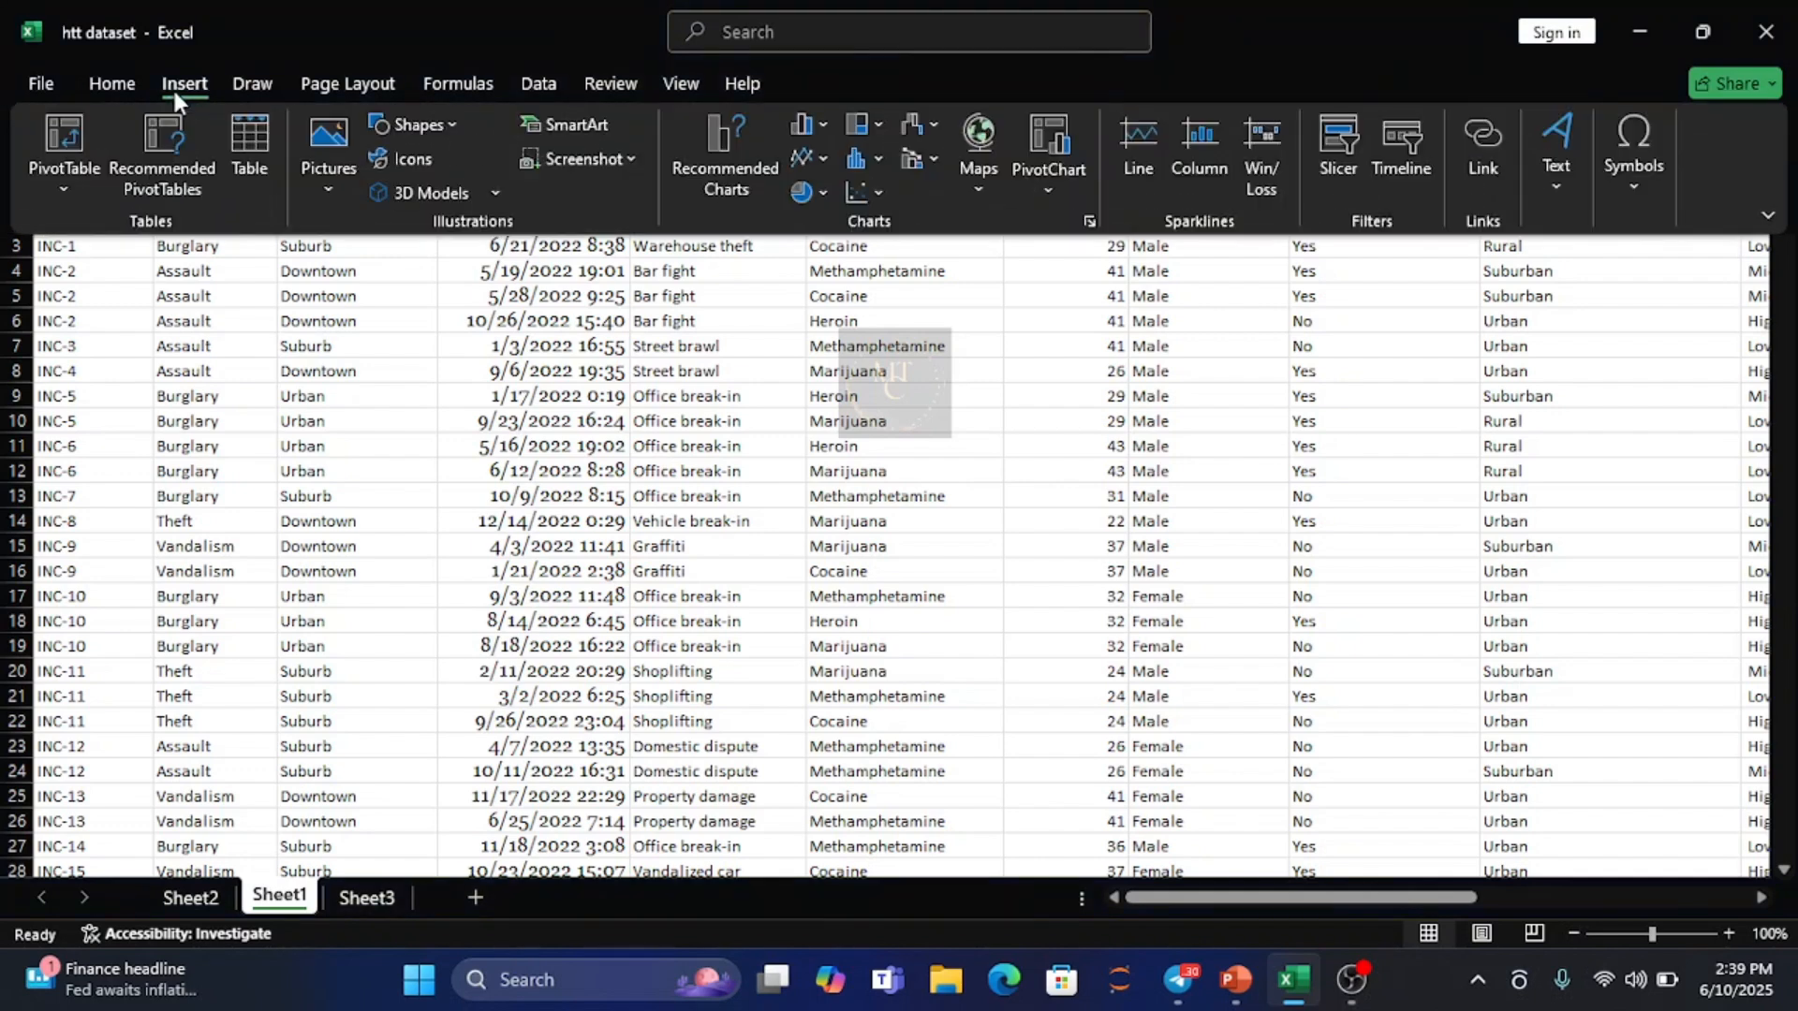
pyautogui.click(63, 193)
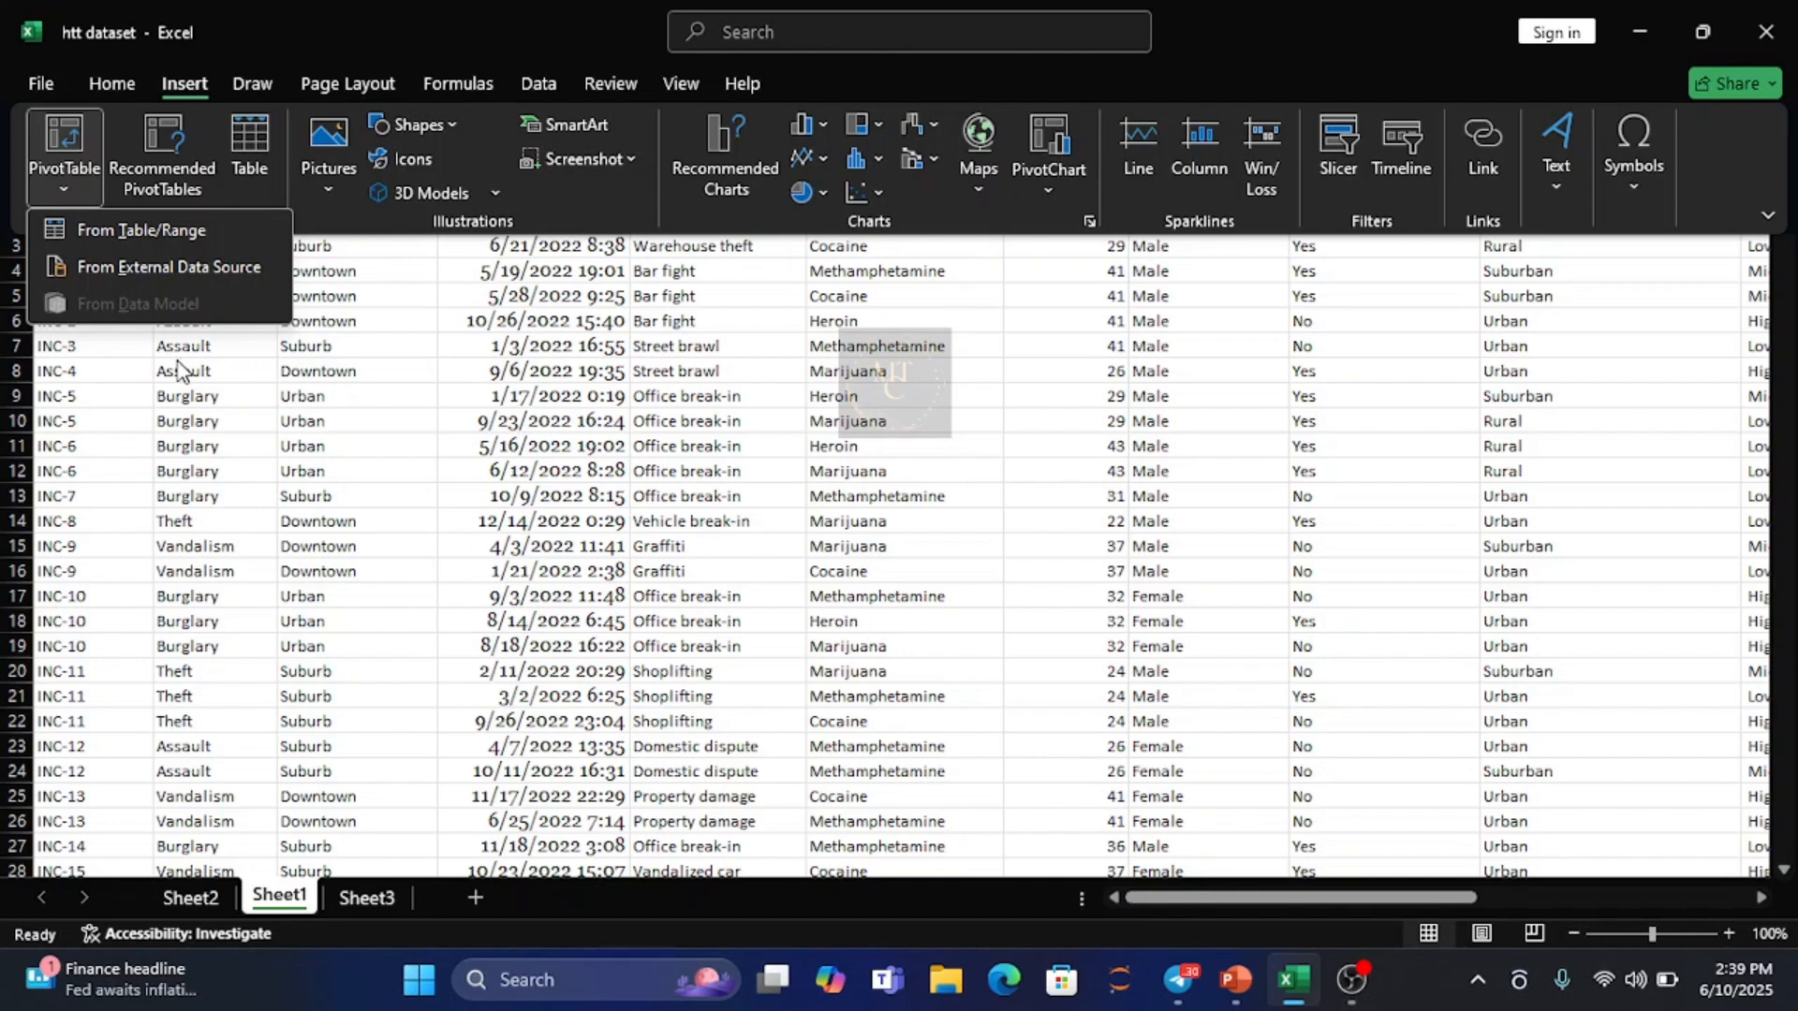
pyautogui.click(188, 234)
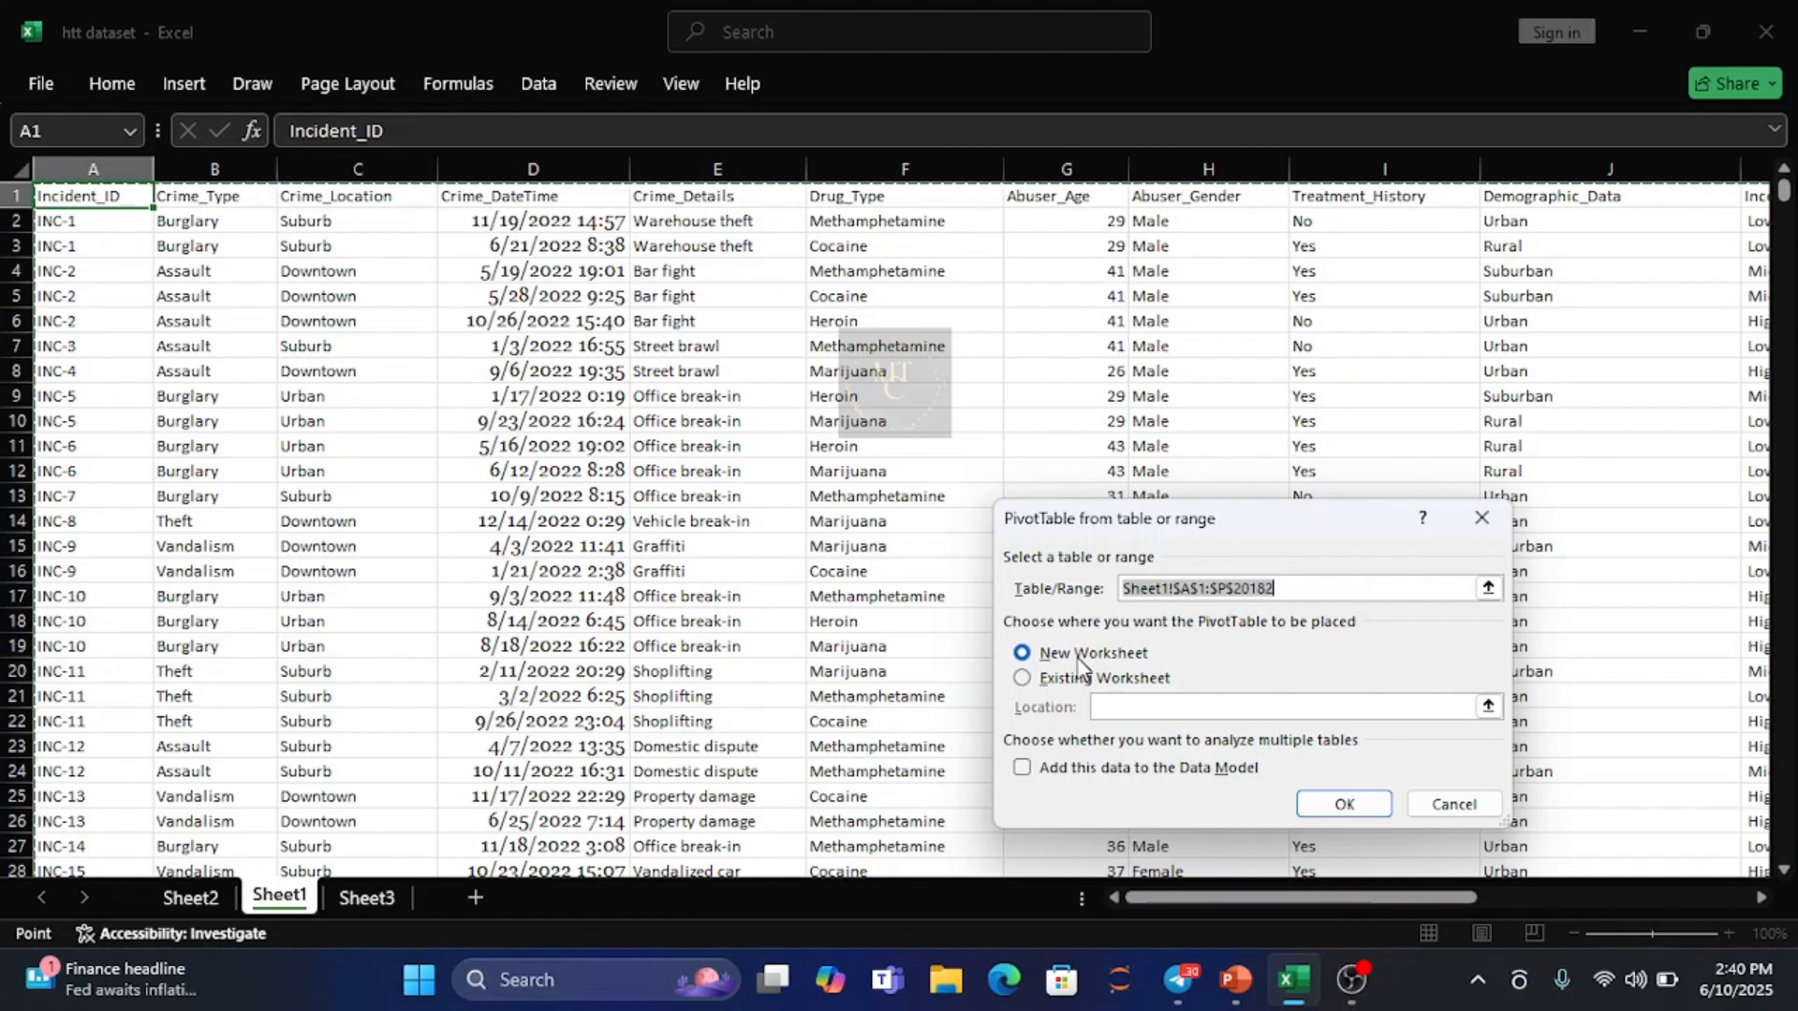
pyautogui.click(1342, 802)
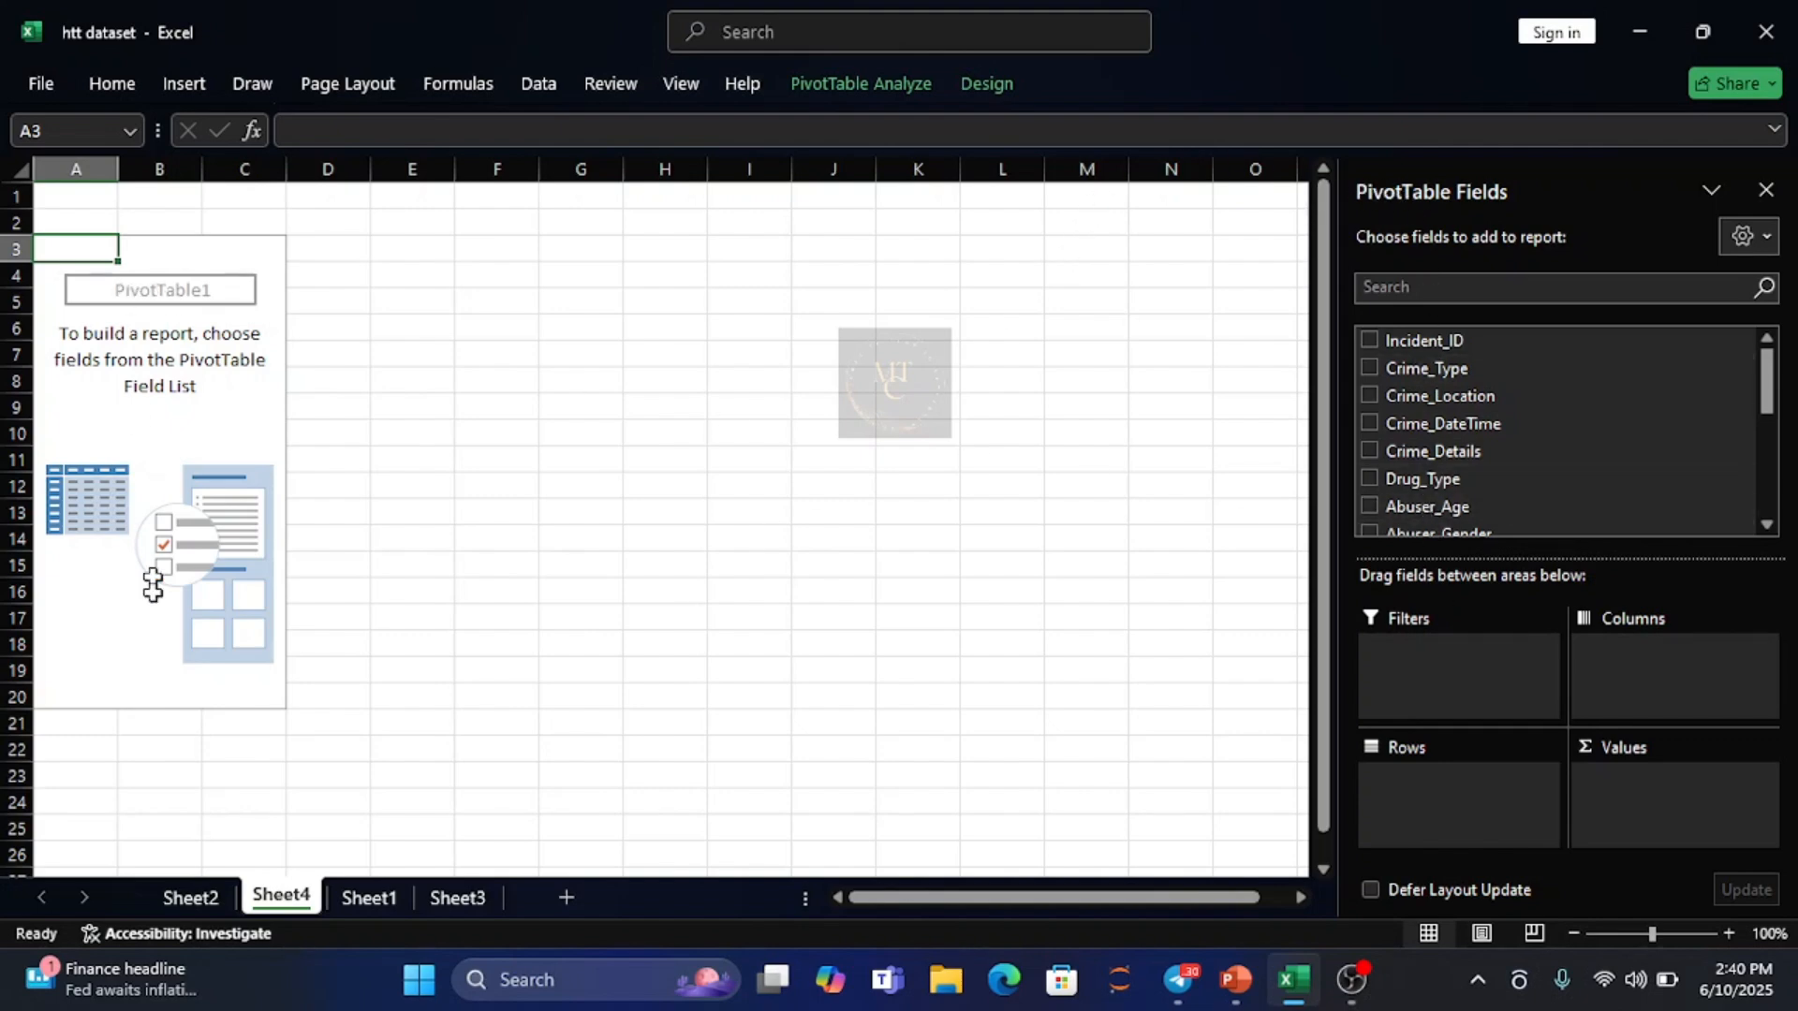
# - Build the empty pivot table on Sheet4 with Crime_Location as rows and the count of Incident_ID as values
pyautogui.click(392, 896)
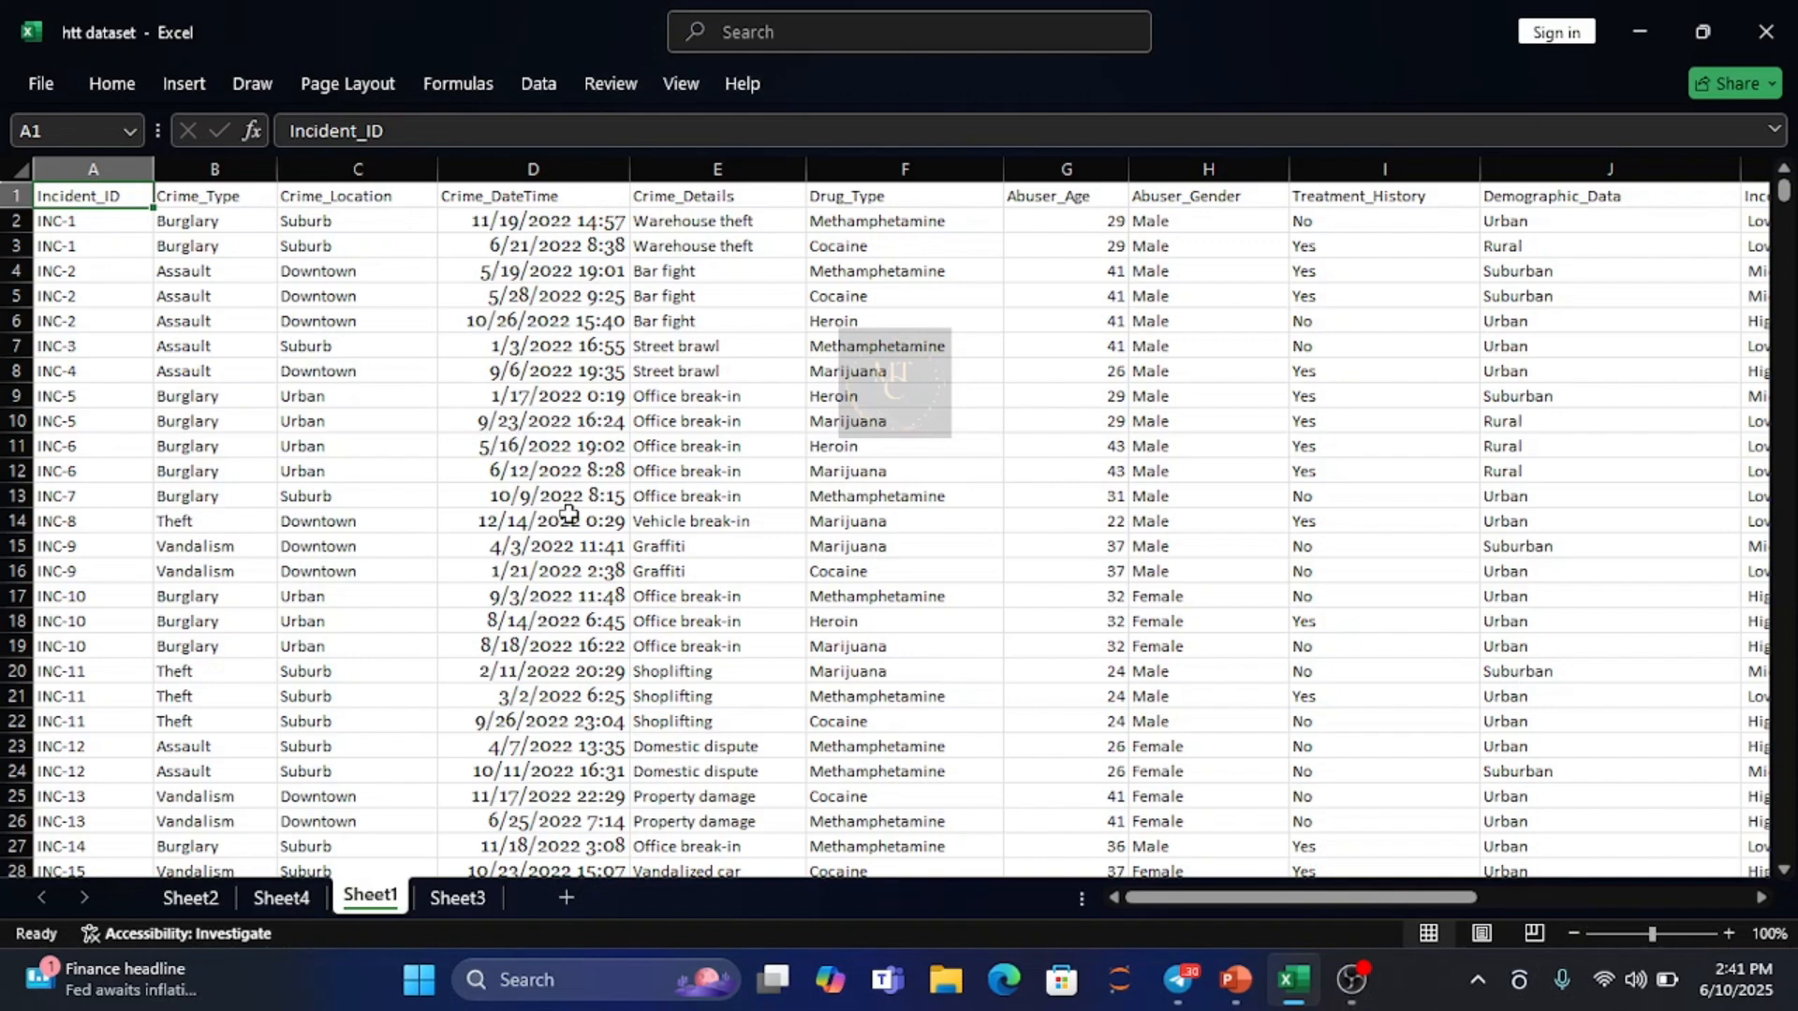
pyautogui.click(306, 896)
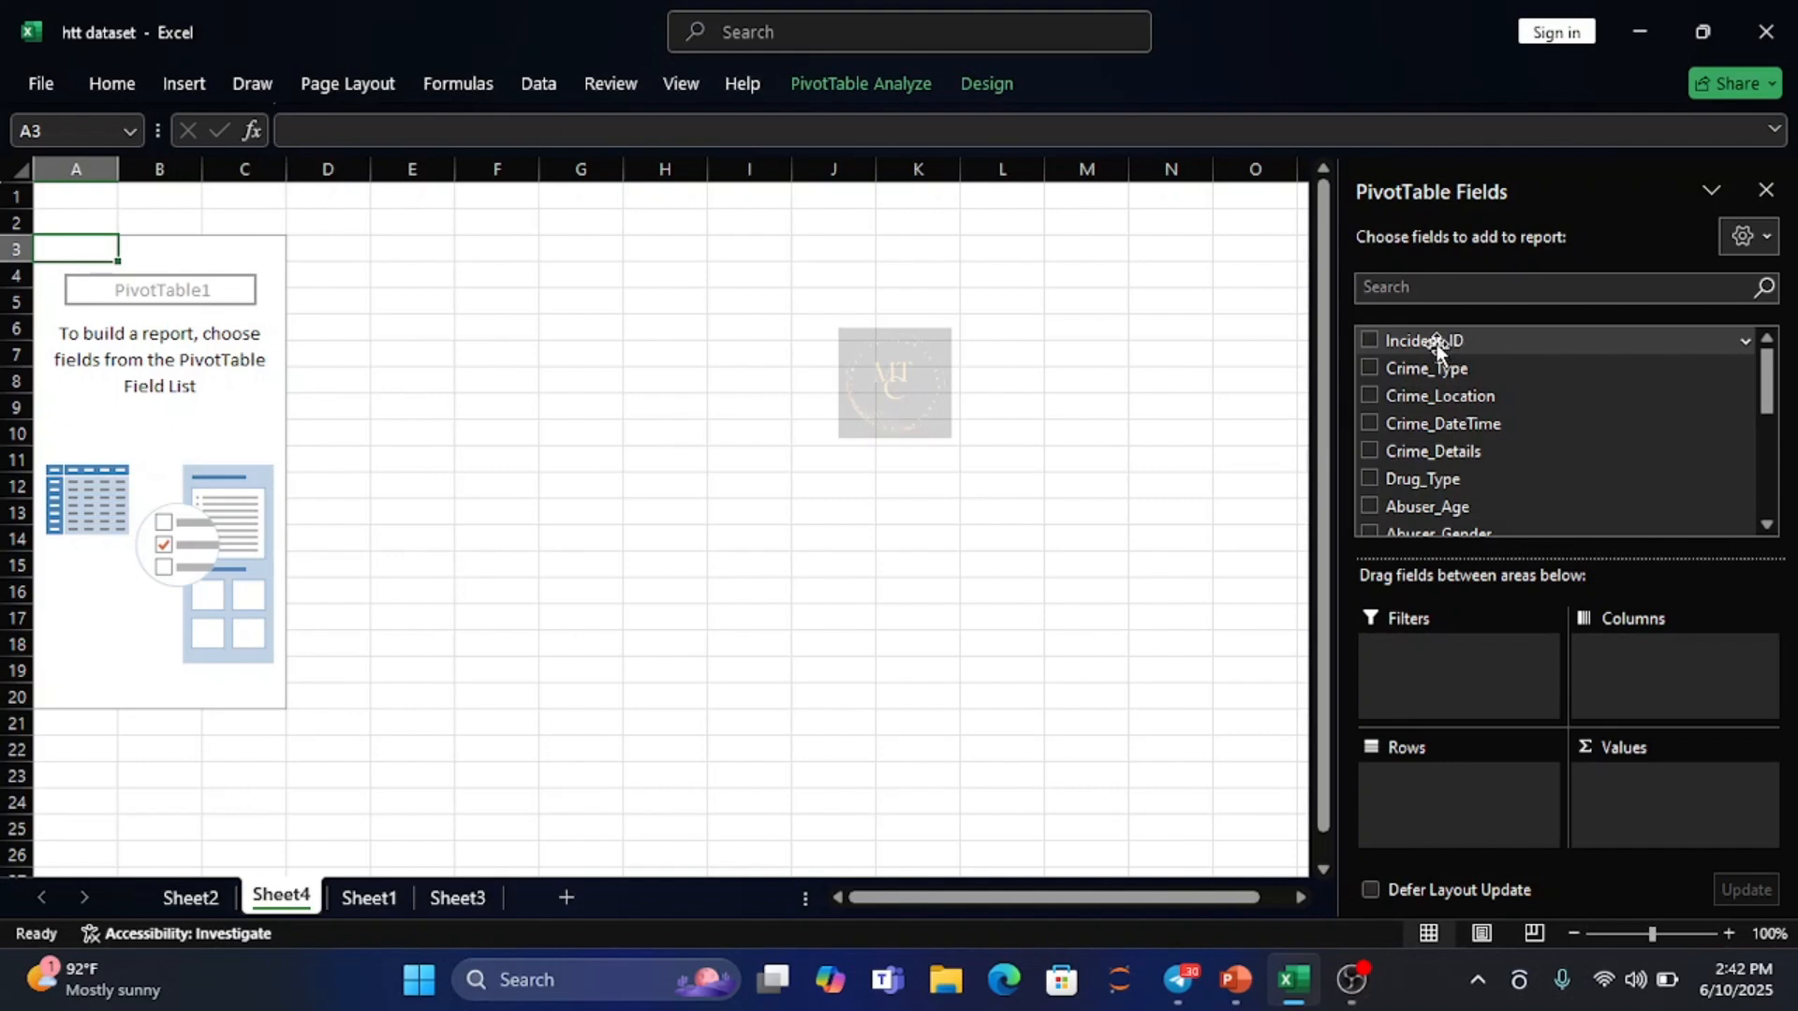
pyautogui.moveTo(1438, 349); pyautogui.dragTo(1637, 789)
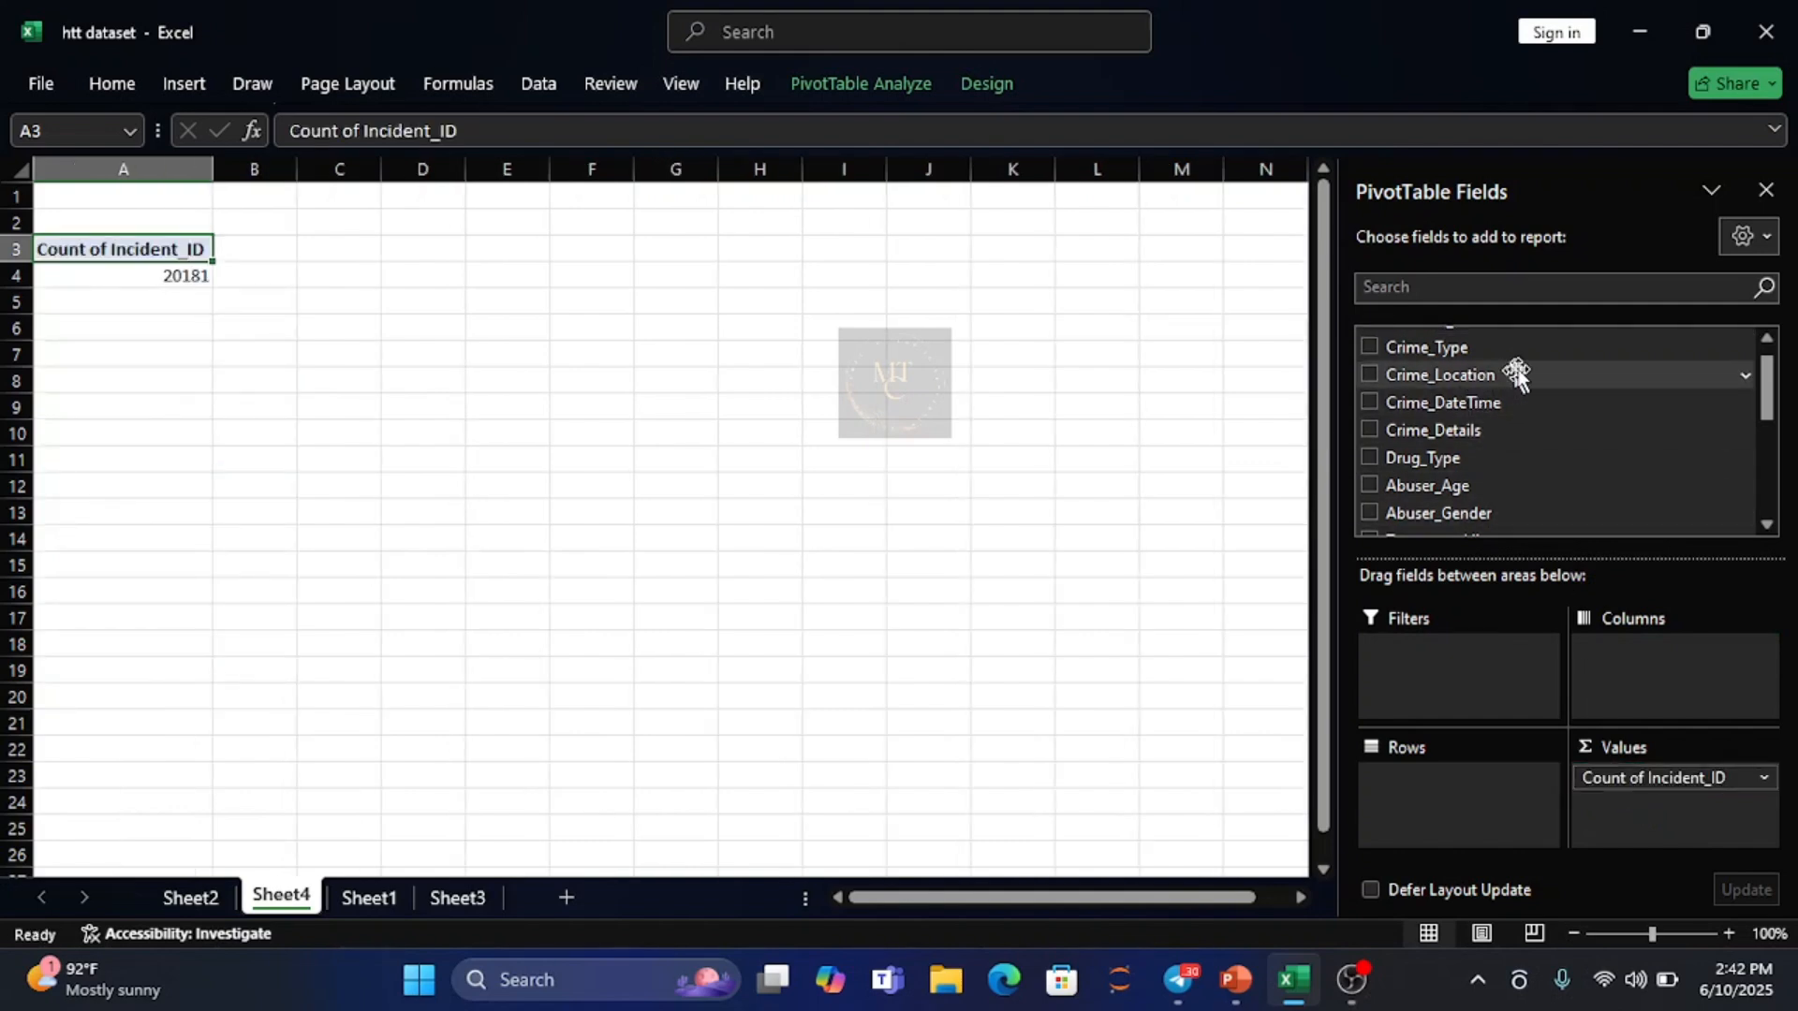
pyautogui.moveTo(1484, 379); pyautogui.dragTo(1418, 788)
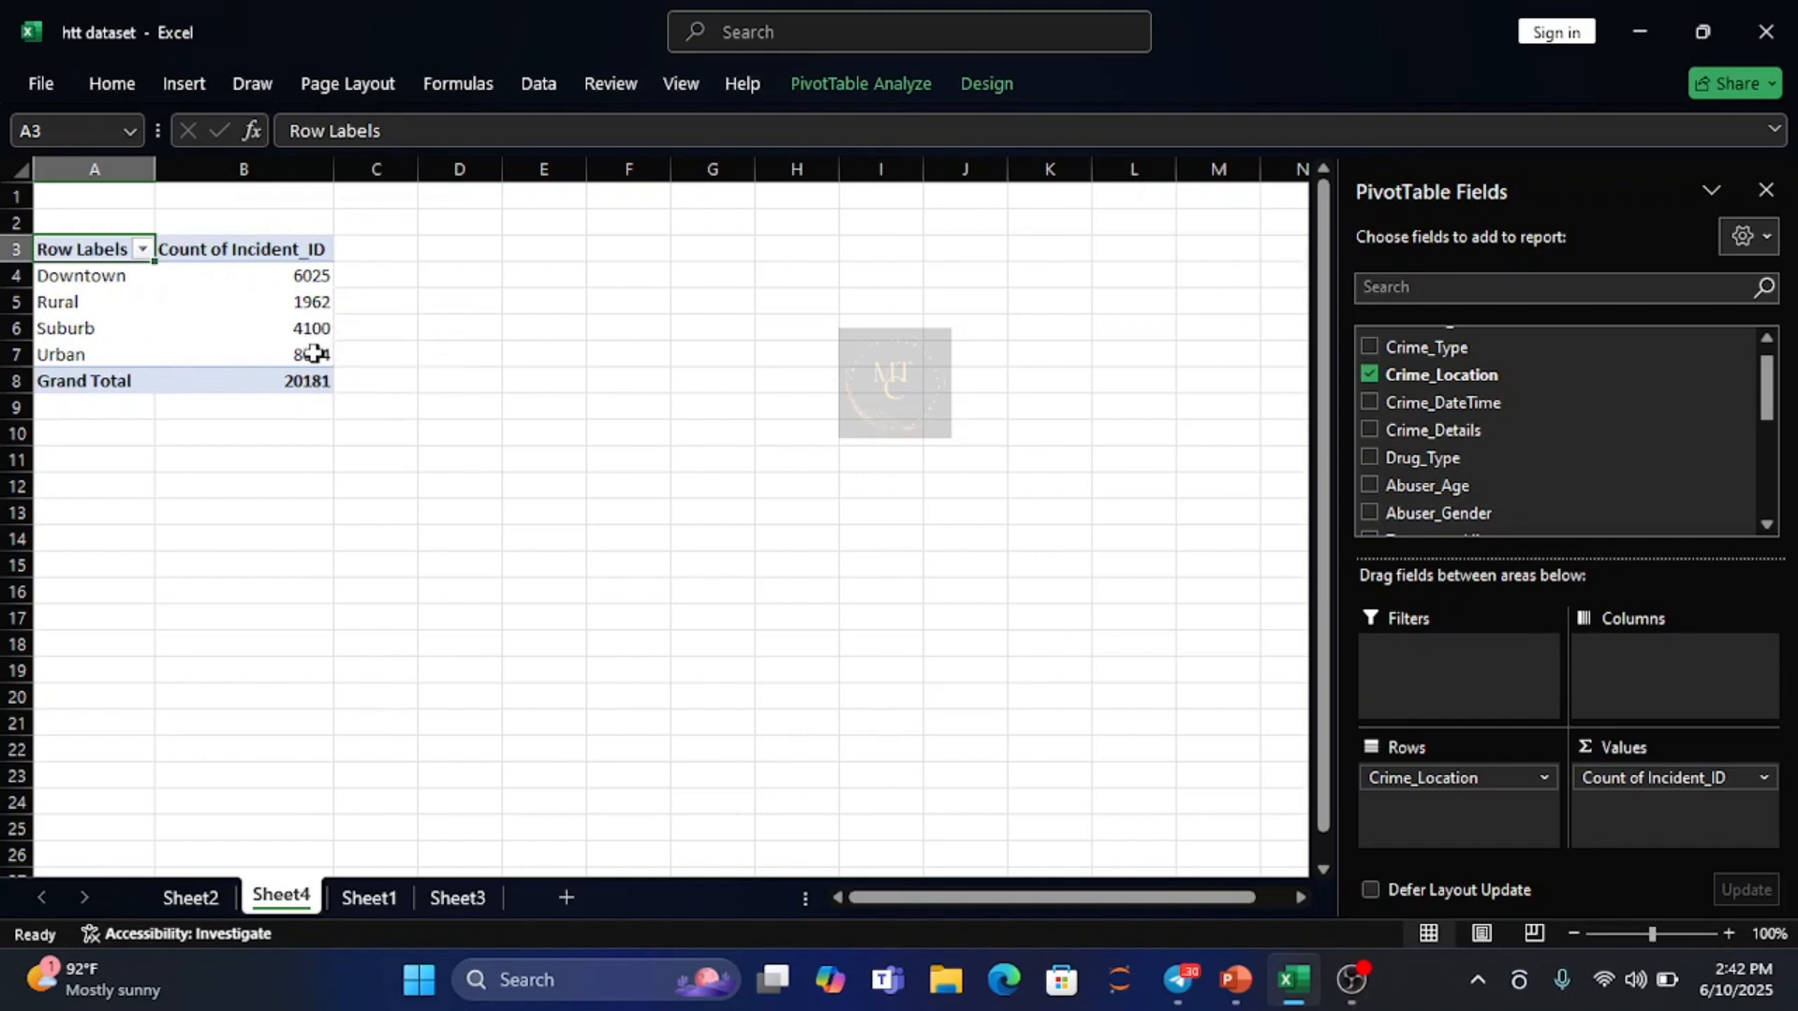
# - Copy the crime location pivot table A3:B8 on Sheet4 and paste it at cell A12
pyautogui.moveTo(312, 349)
pyautogui.moveTo(233, 379)
pyautogui.click(369, 899)
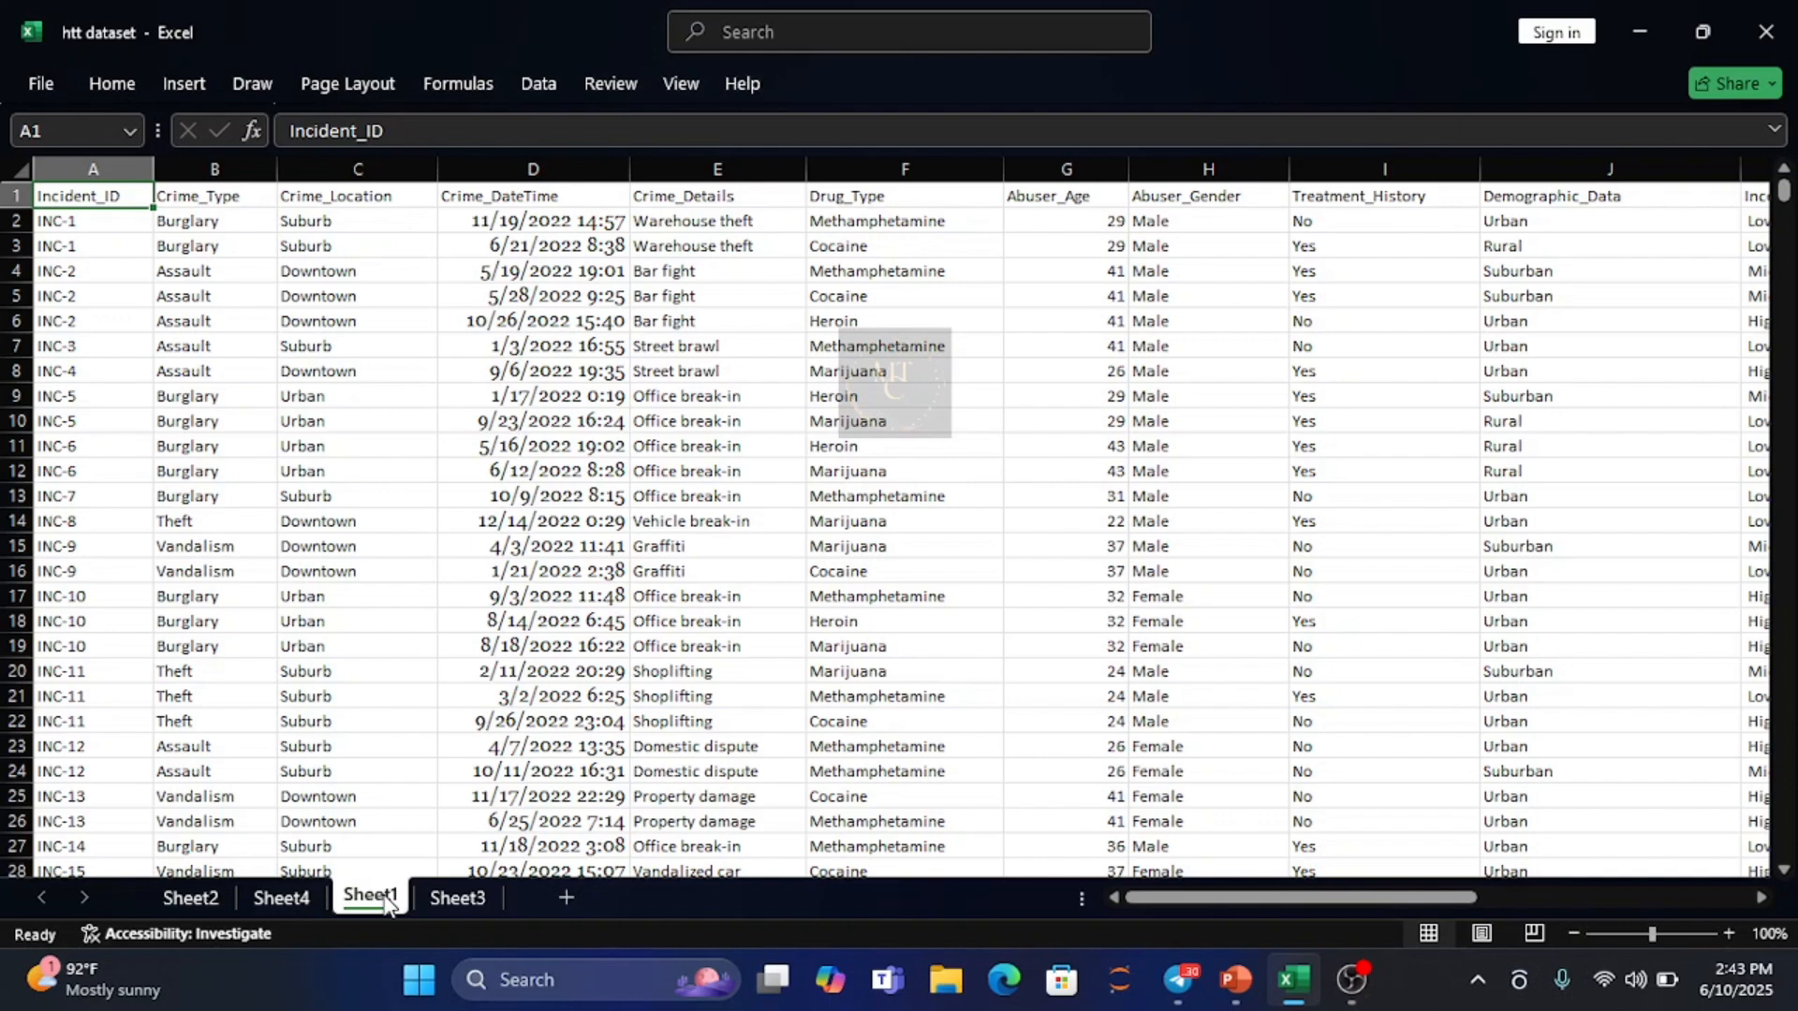
pyautogui.click(281, 899)
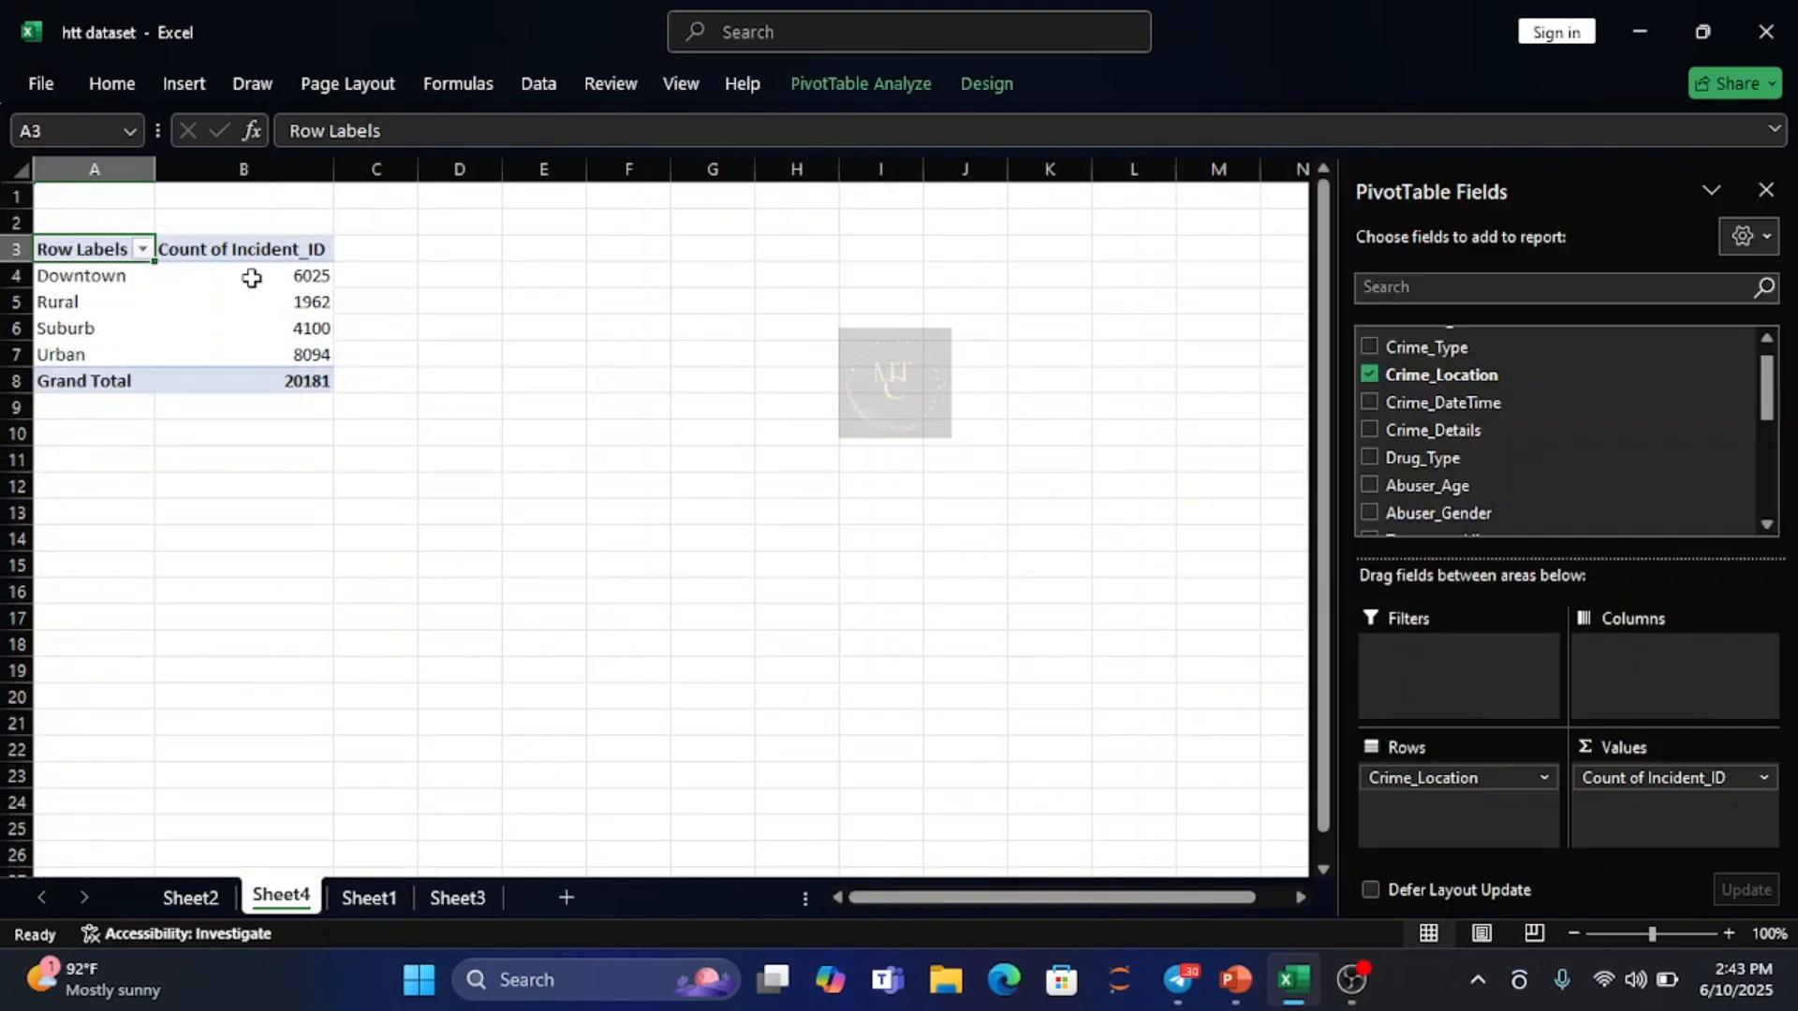
pyautogui.moveTo(87, 251); pyautogui.dragTo(238, 373)
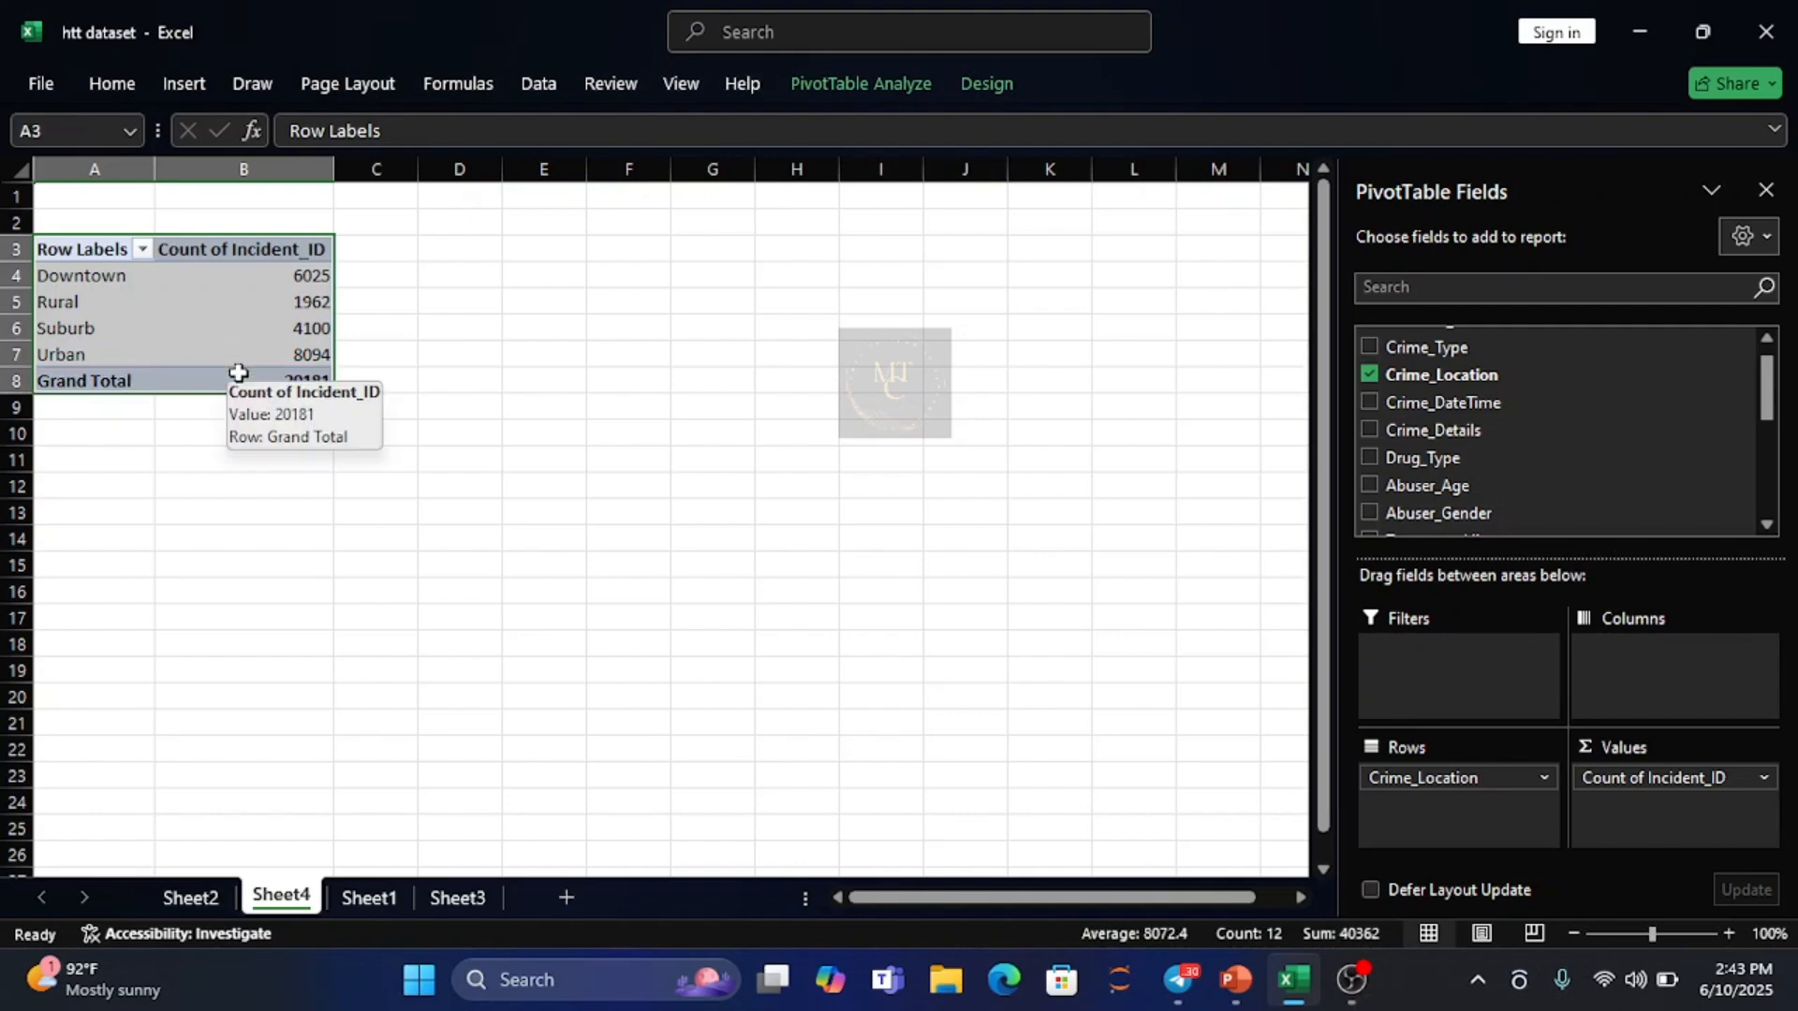
pyautogui.hotkey('ctrl', 'c')
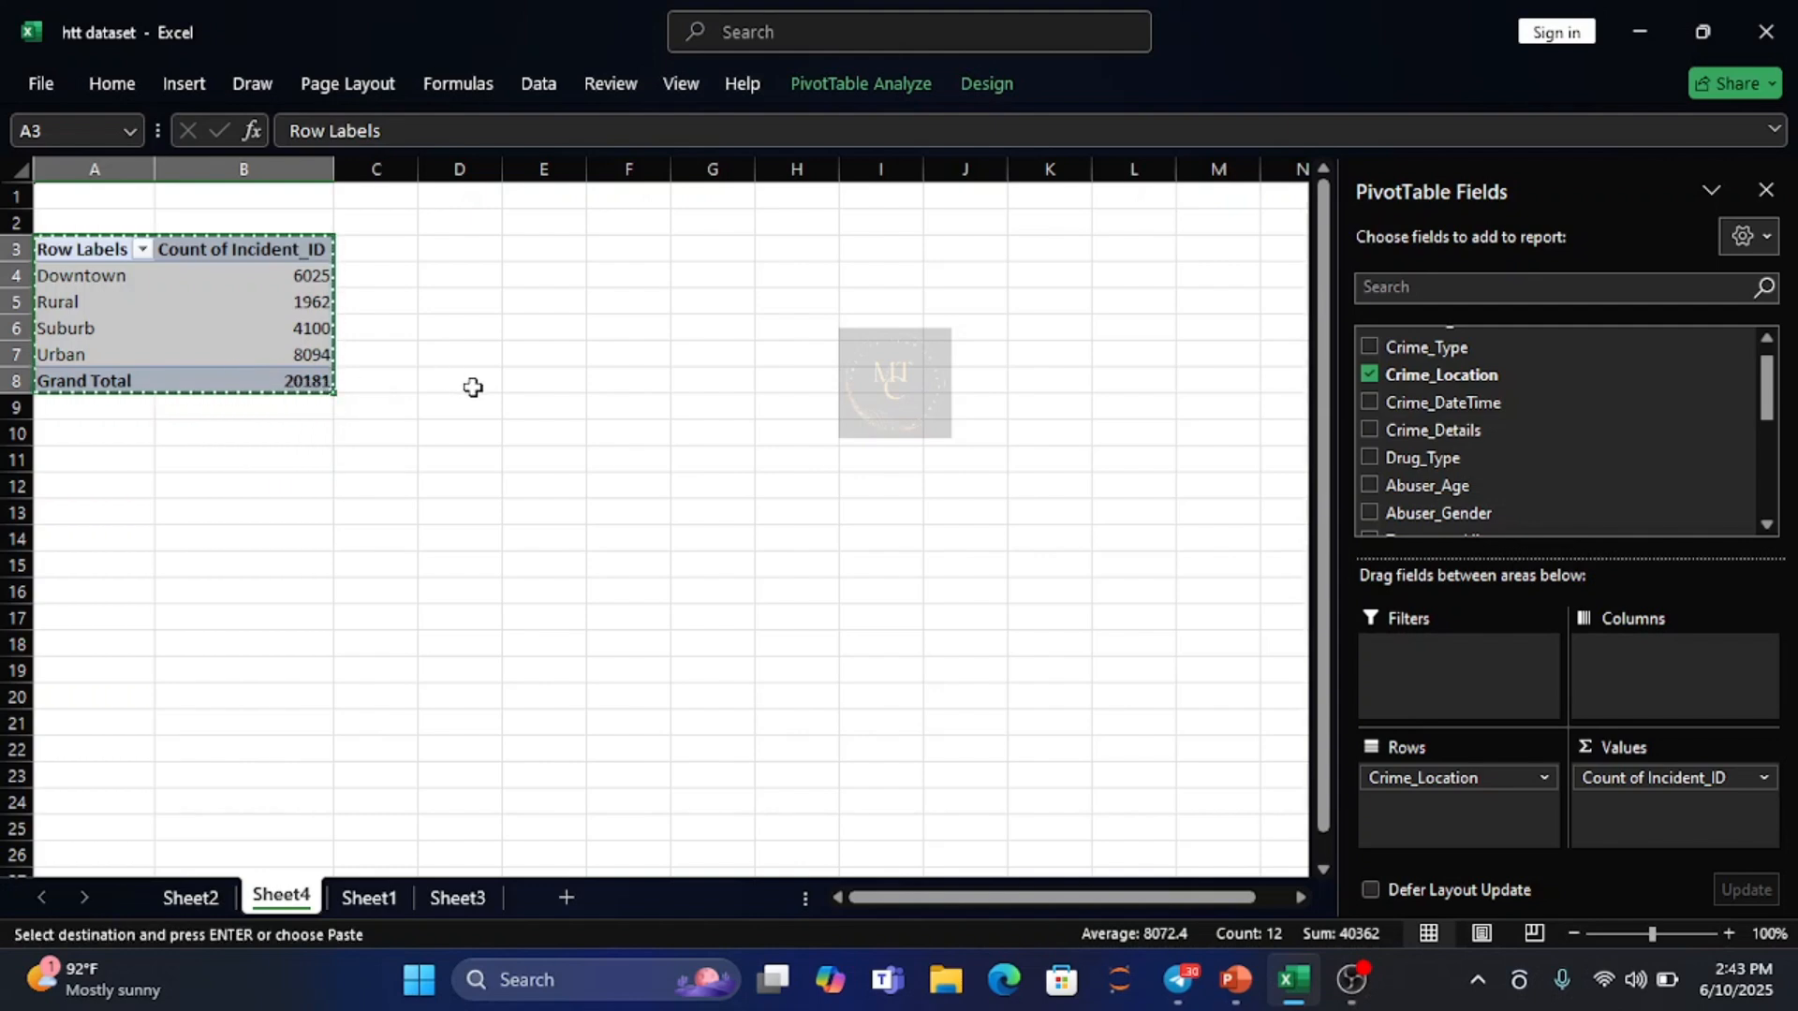
pyautogui.click(72, 483)
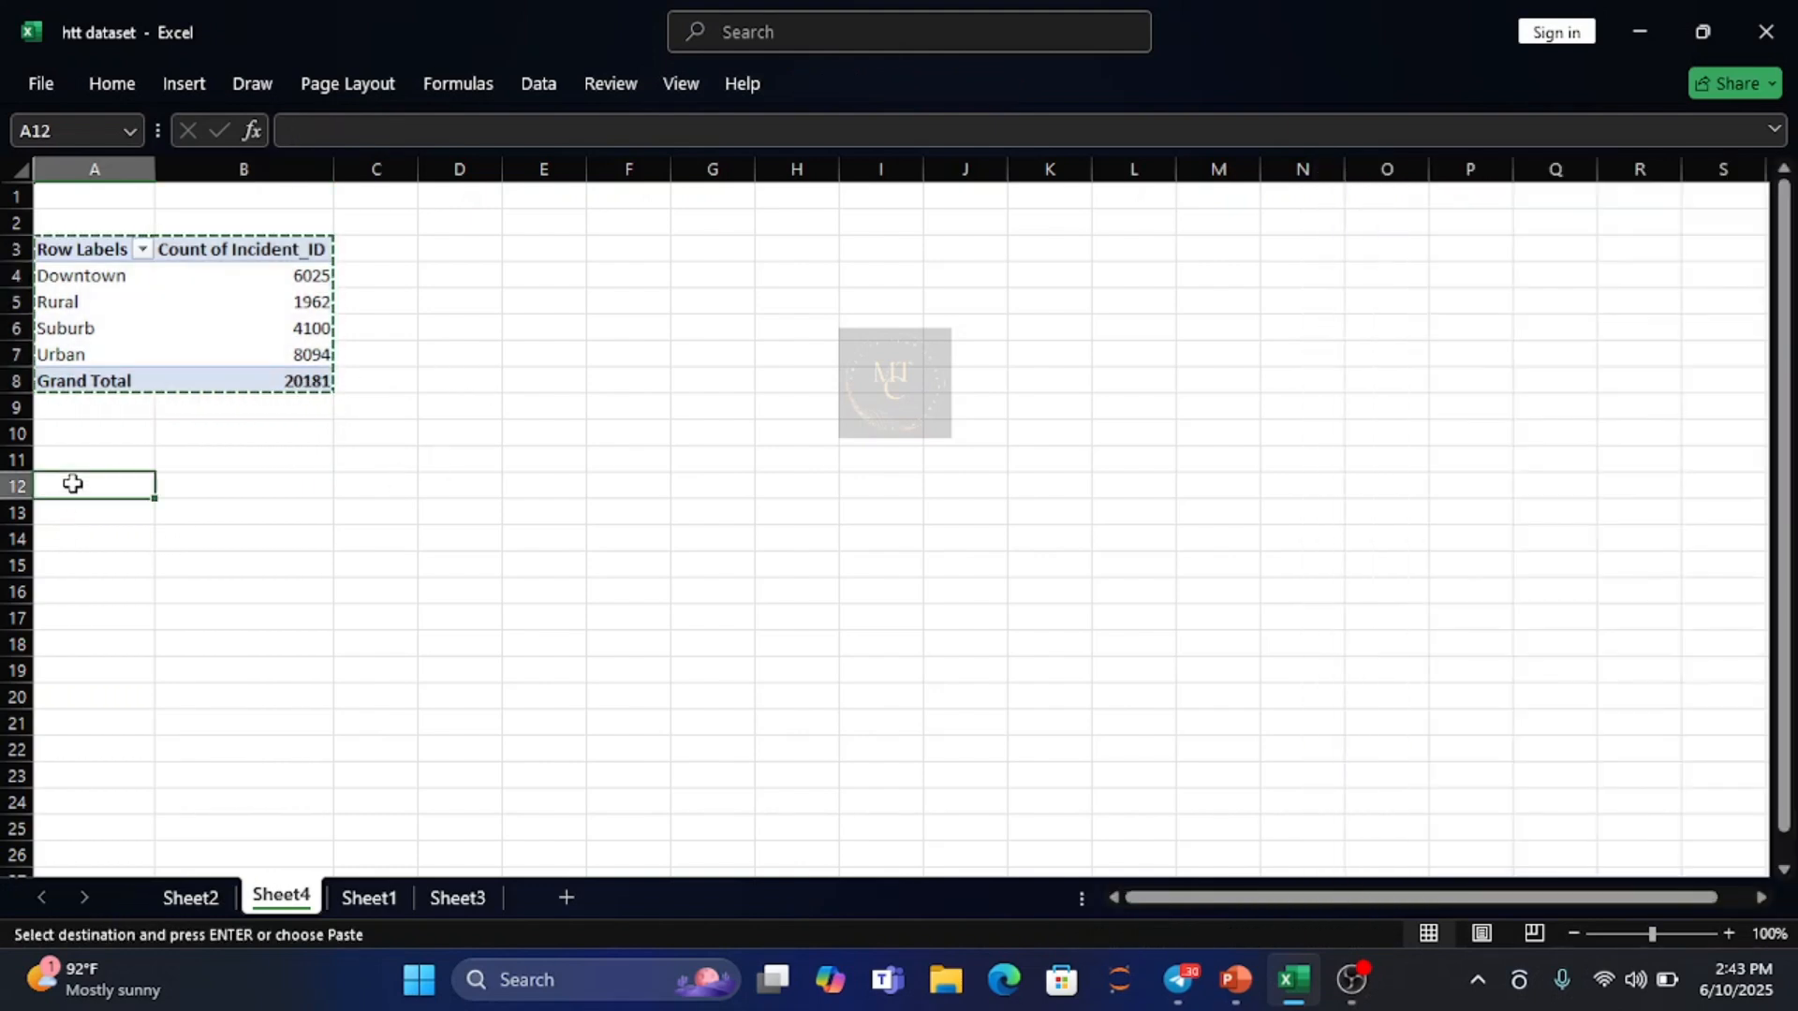
pyautogui.hotkey('ctrl', 'v')
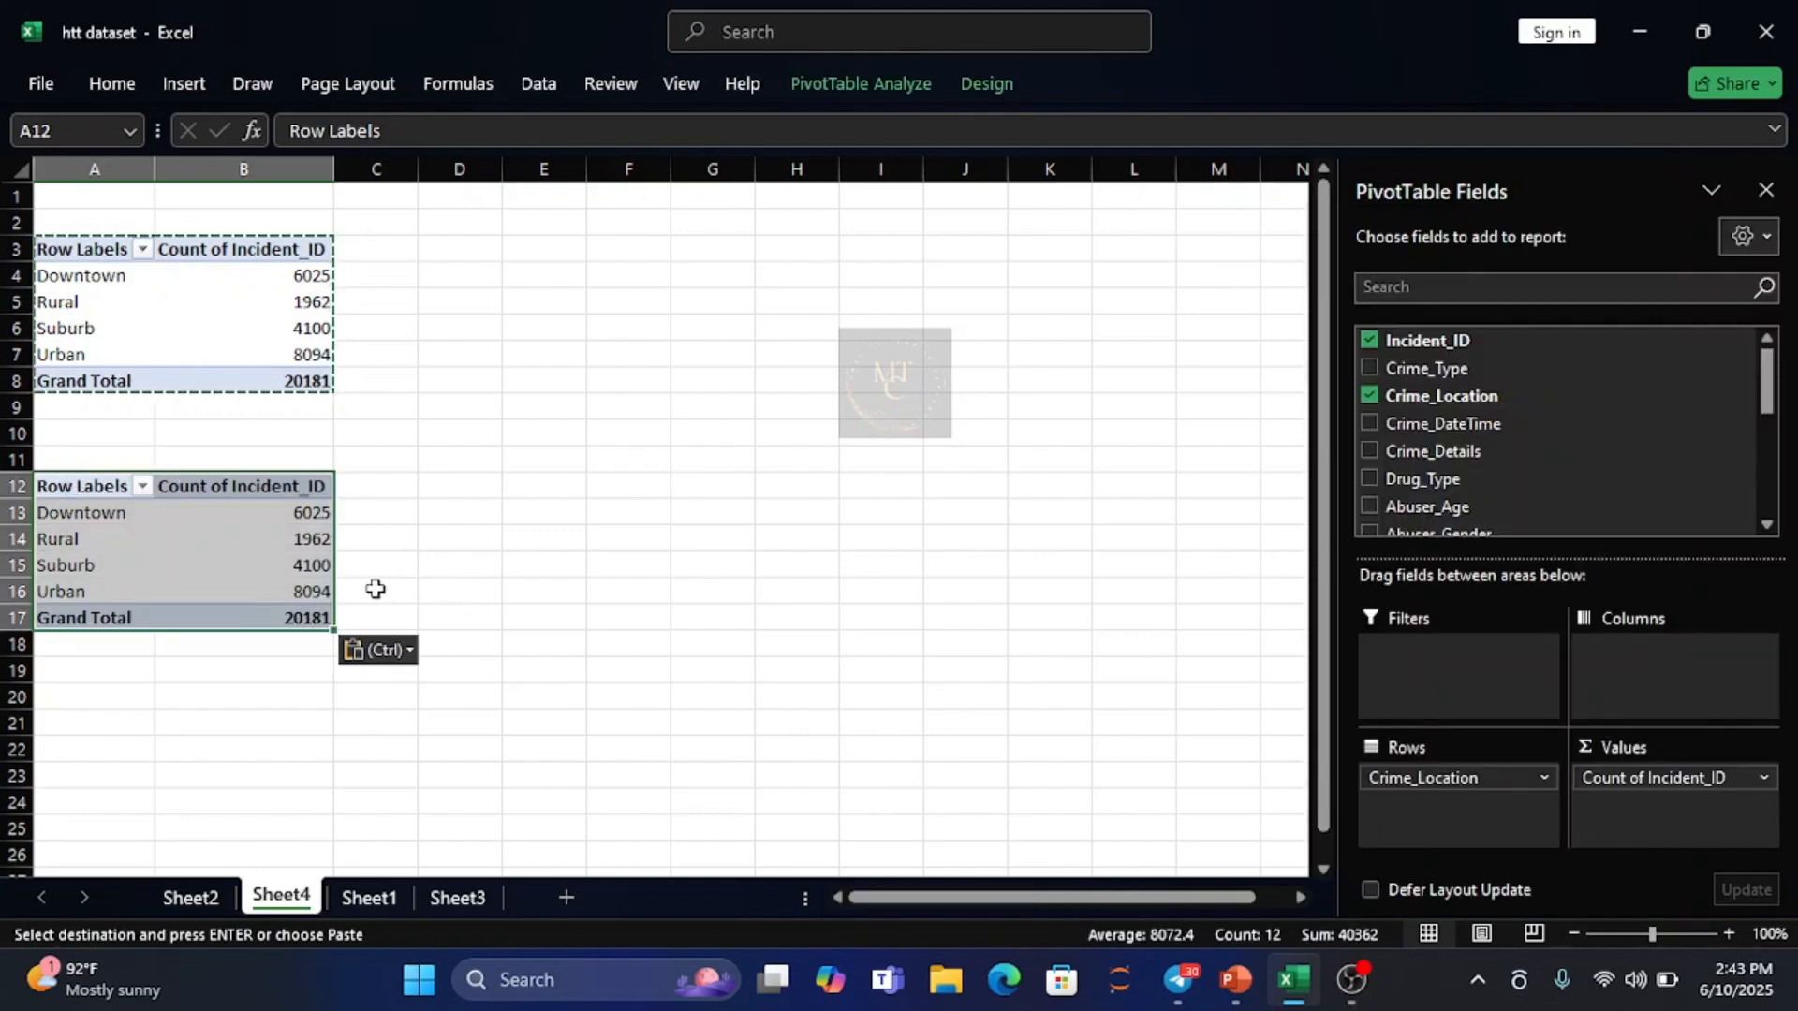
# - In the pivot table at A12, replace the Crime_Location row field with Drug_Type
pyautogui.click(362, 897)
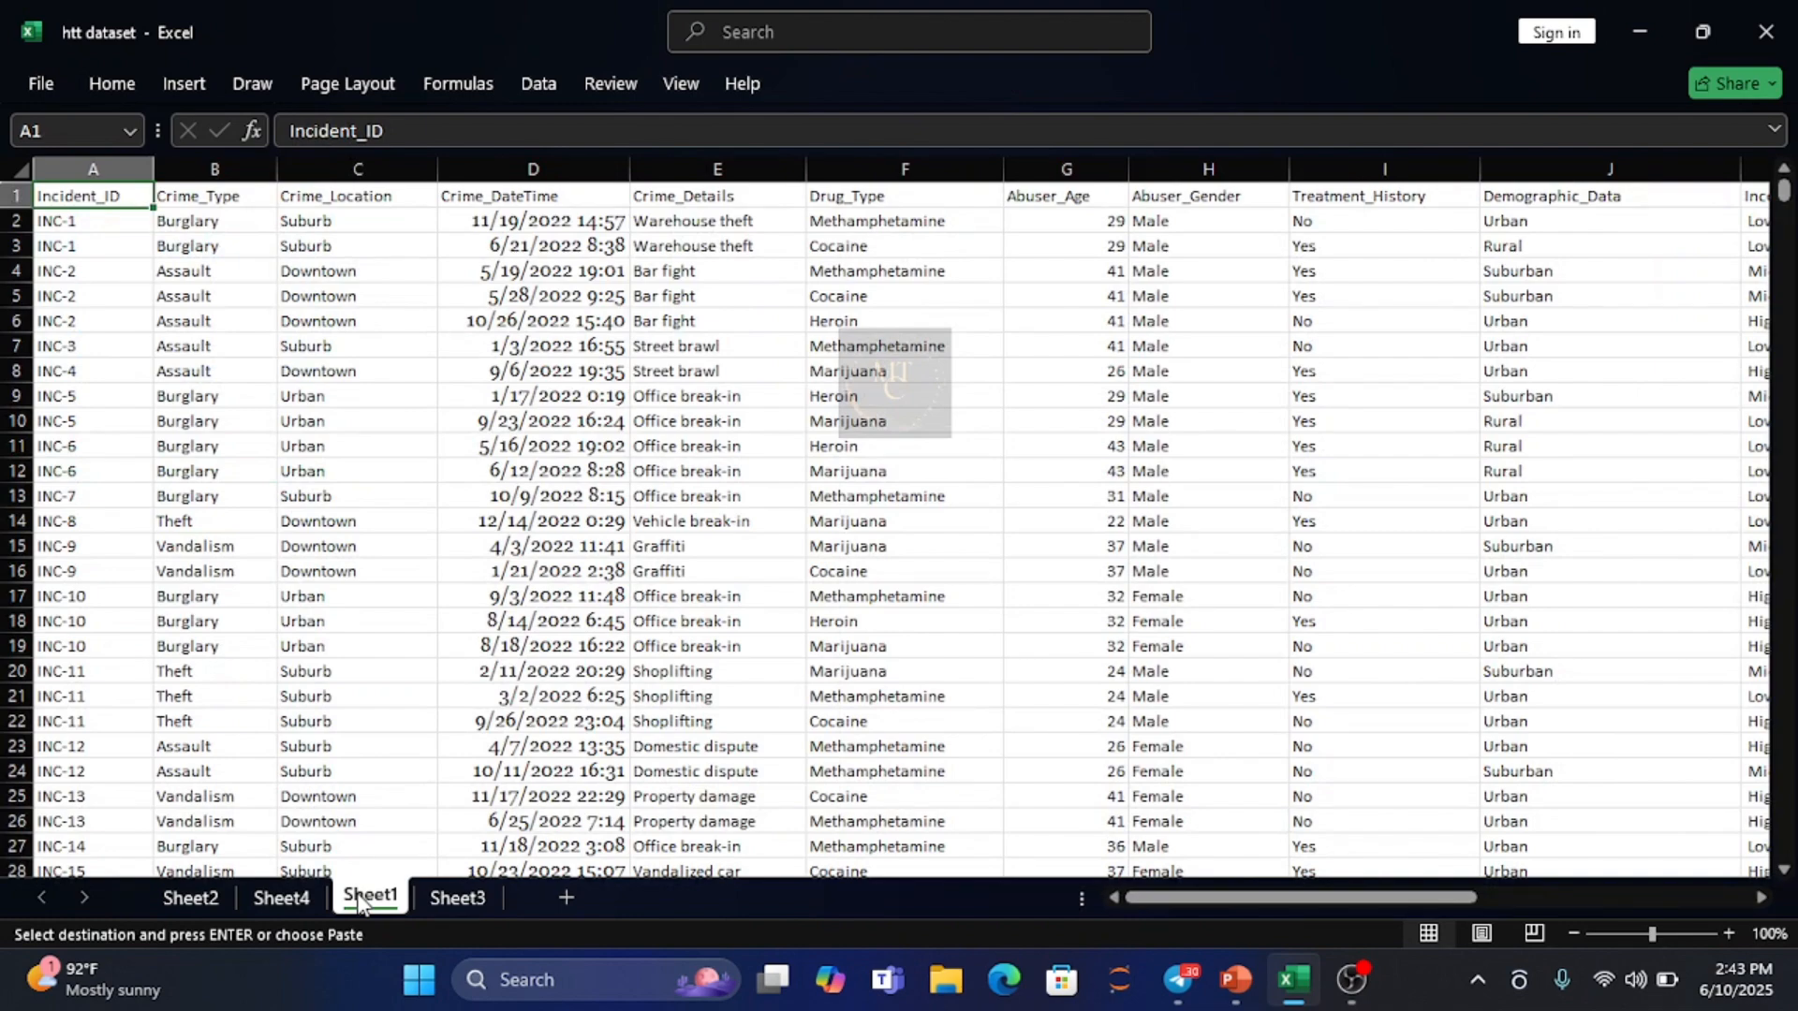
pyautogui.click(278, 897)
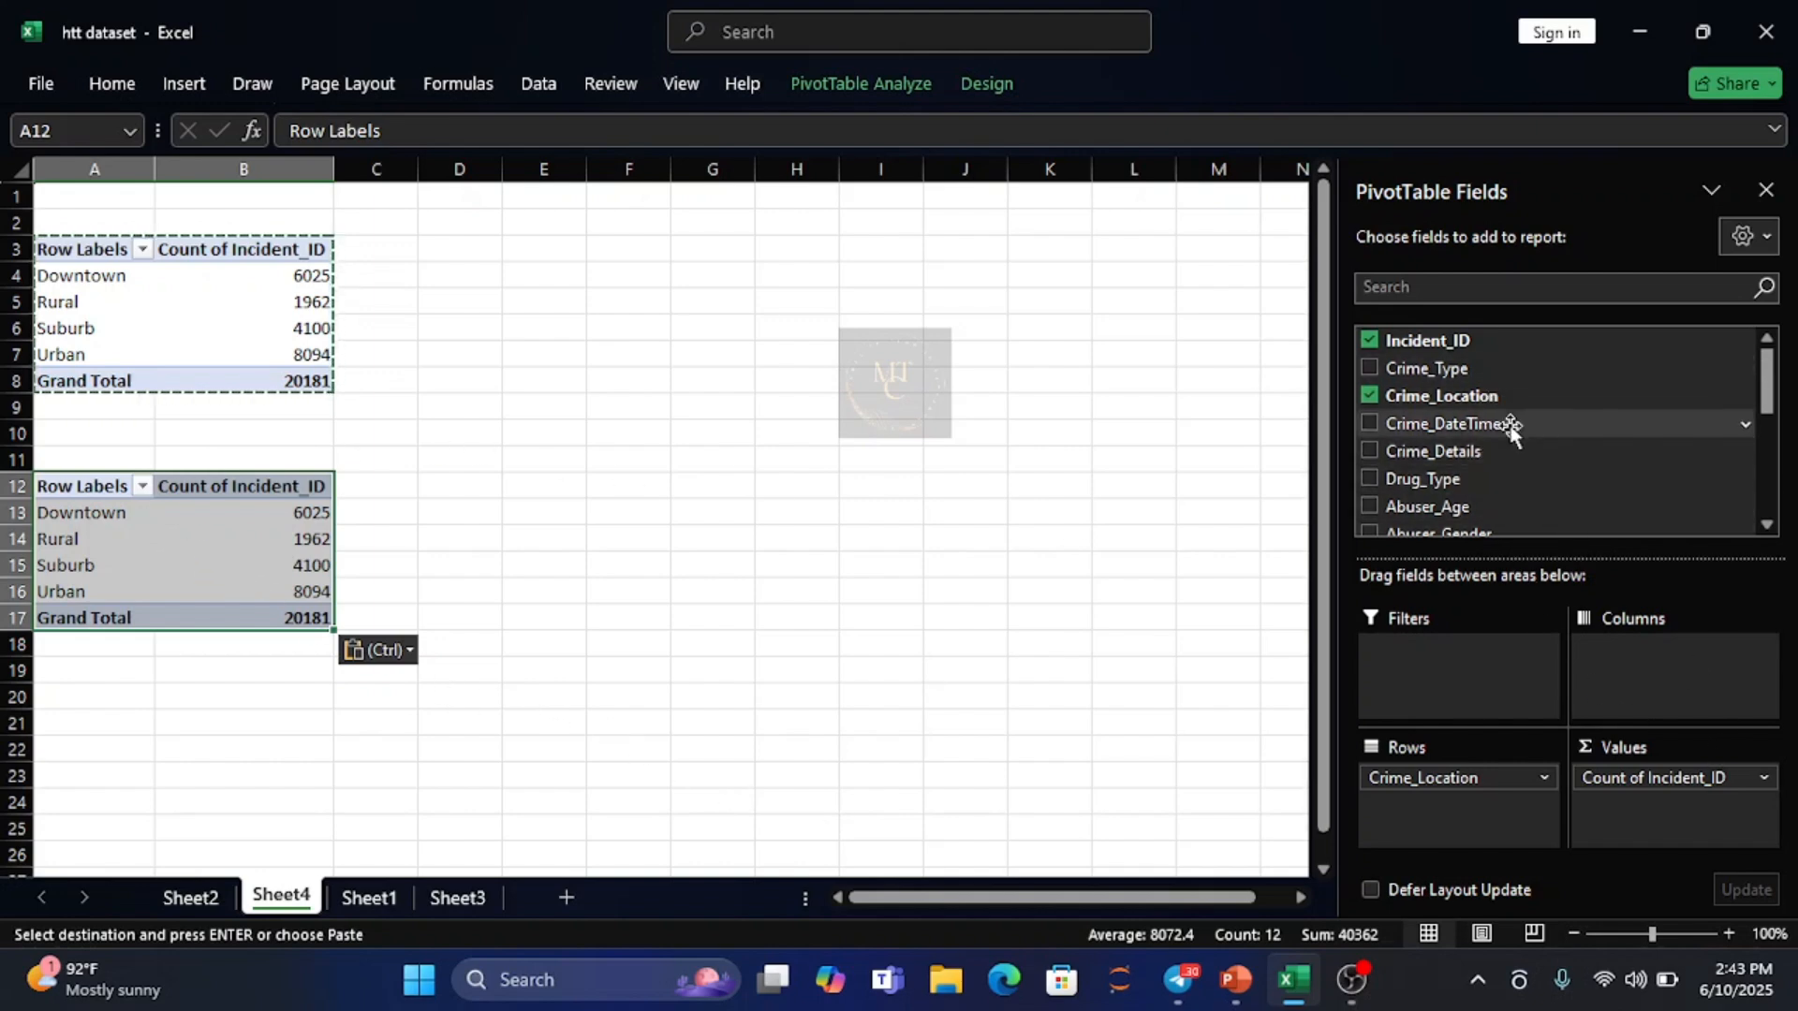
pyautogui.press('Escape')
pyautogui.click(1544, 776)
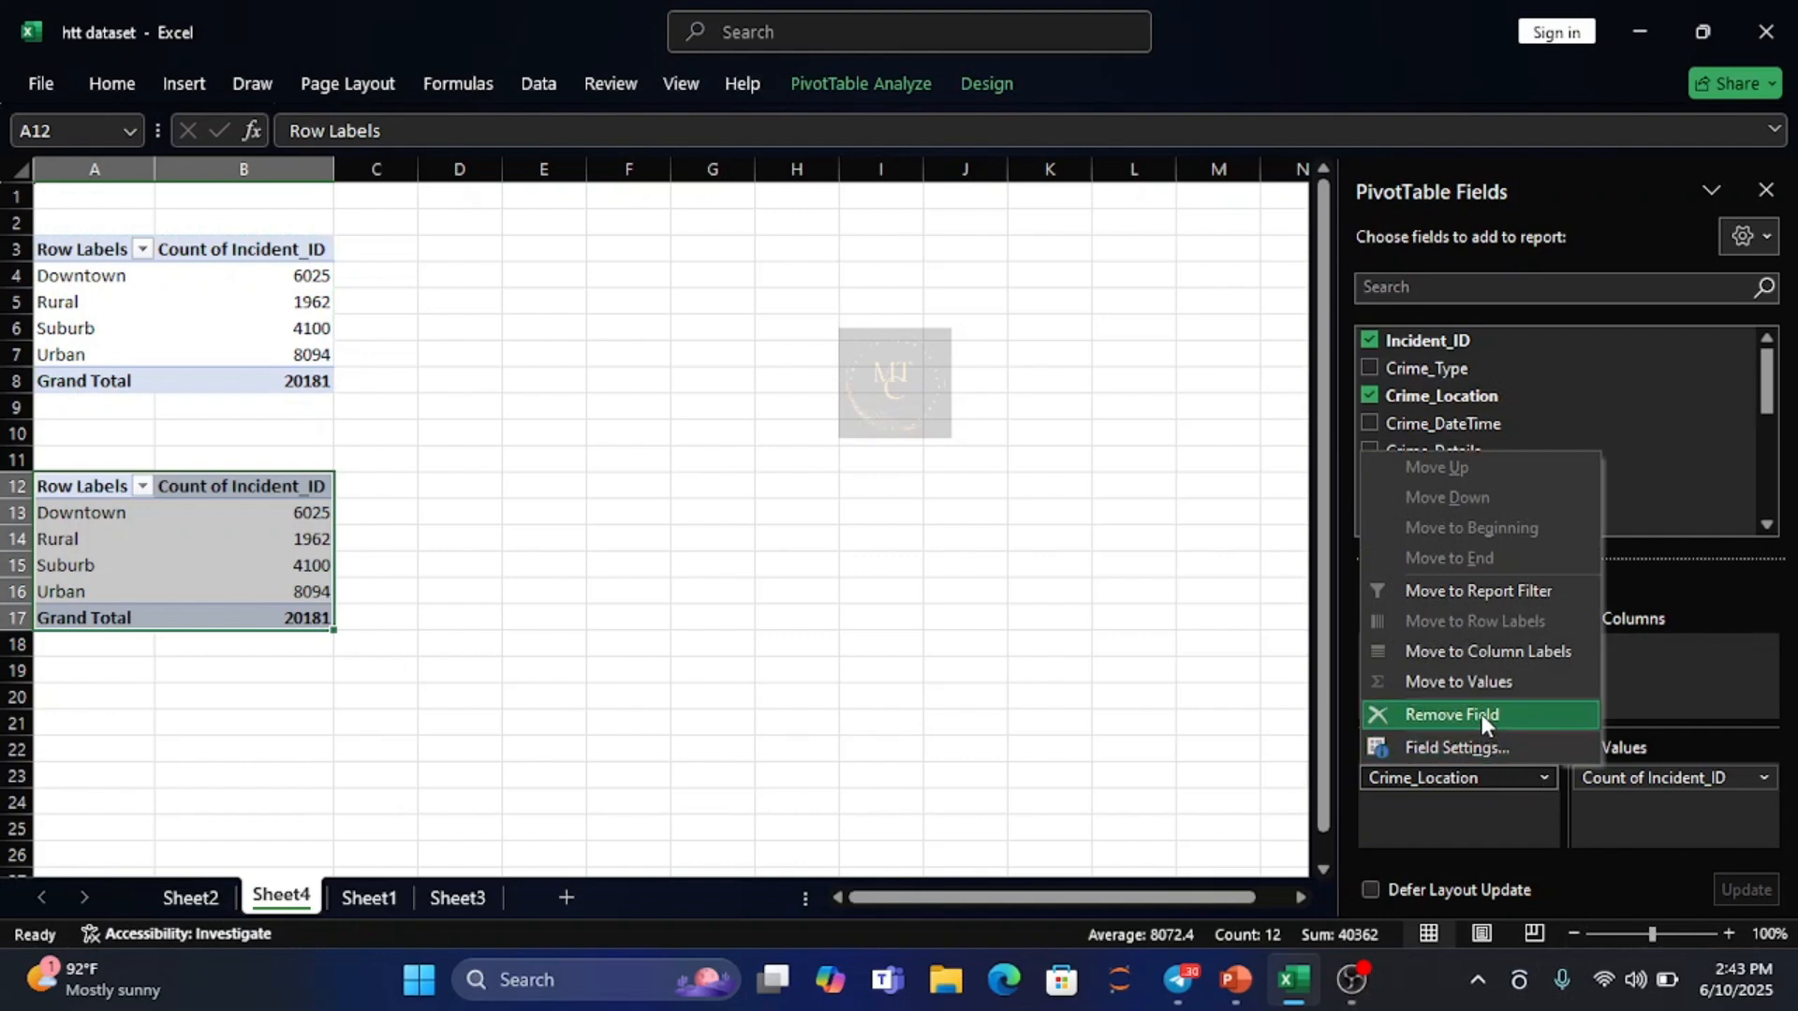
pyautogui.click(1481, 714)
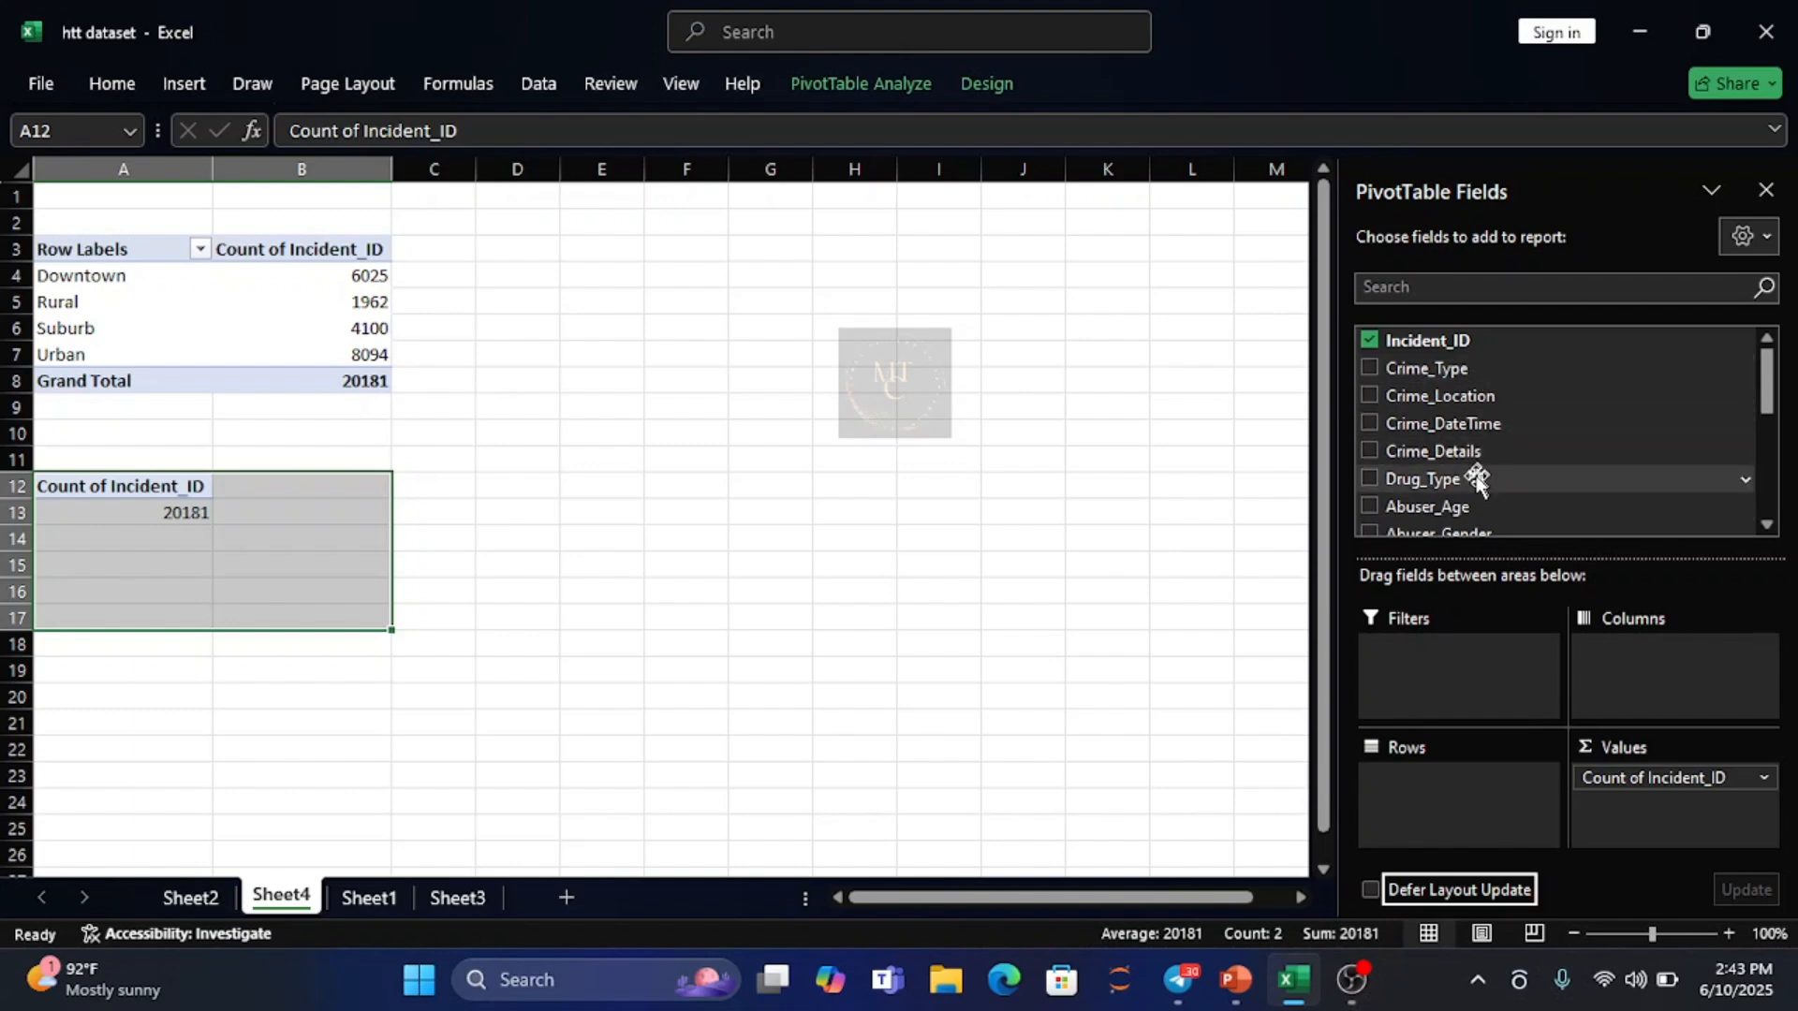
pyautogui.moveTo(1405, 483); pyautogui.dragTo(1419, 783)
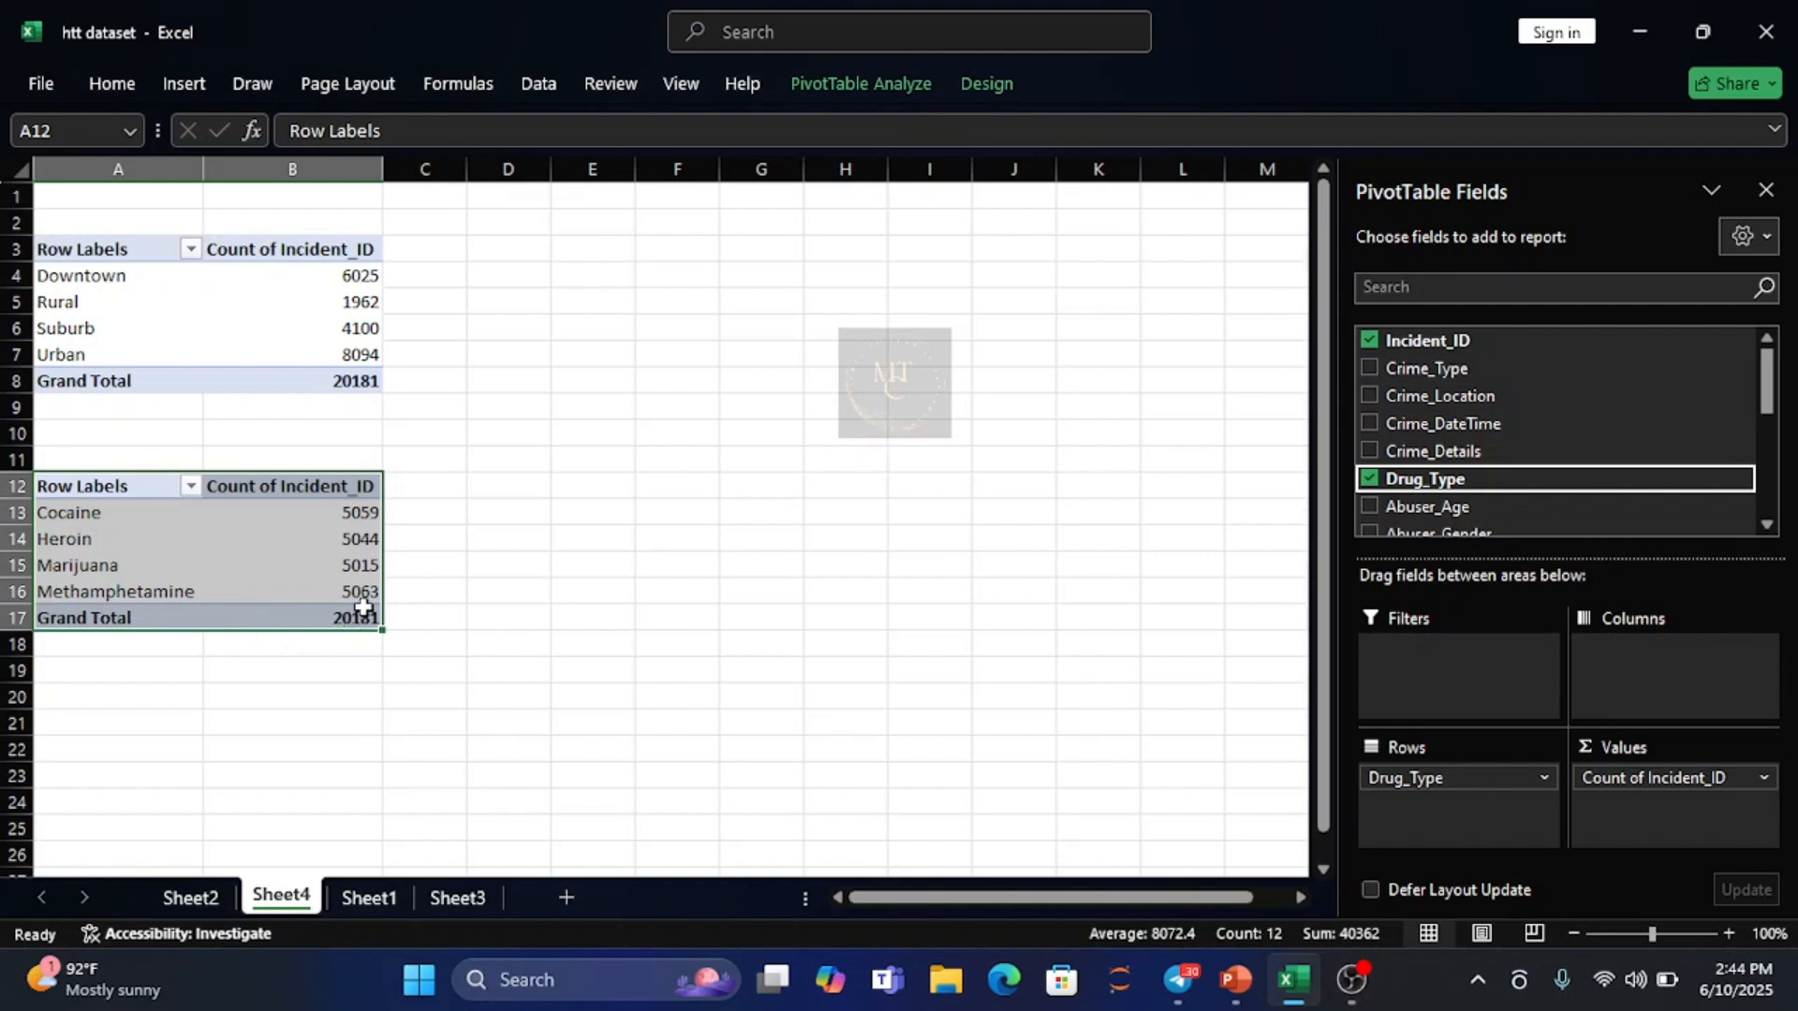
# - Copy the drug type pivot table A12:B17 on Sheet4 and paste it at cell E3
pyautogui.moveTo(362, 610)
pyautogui.click(370, 899)
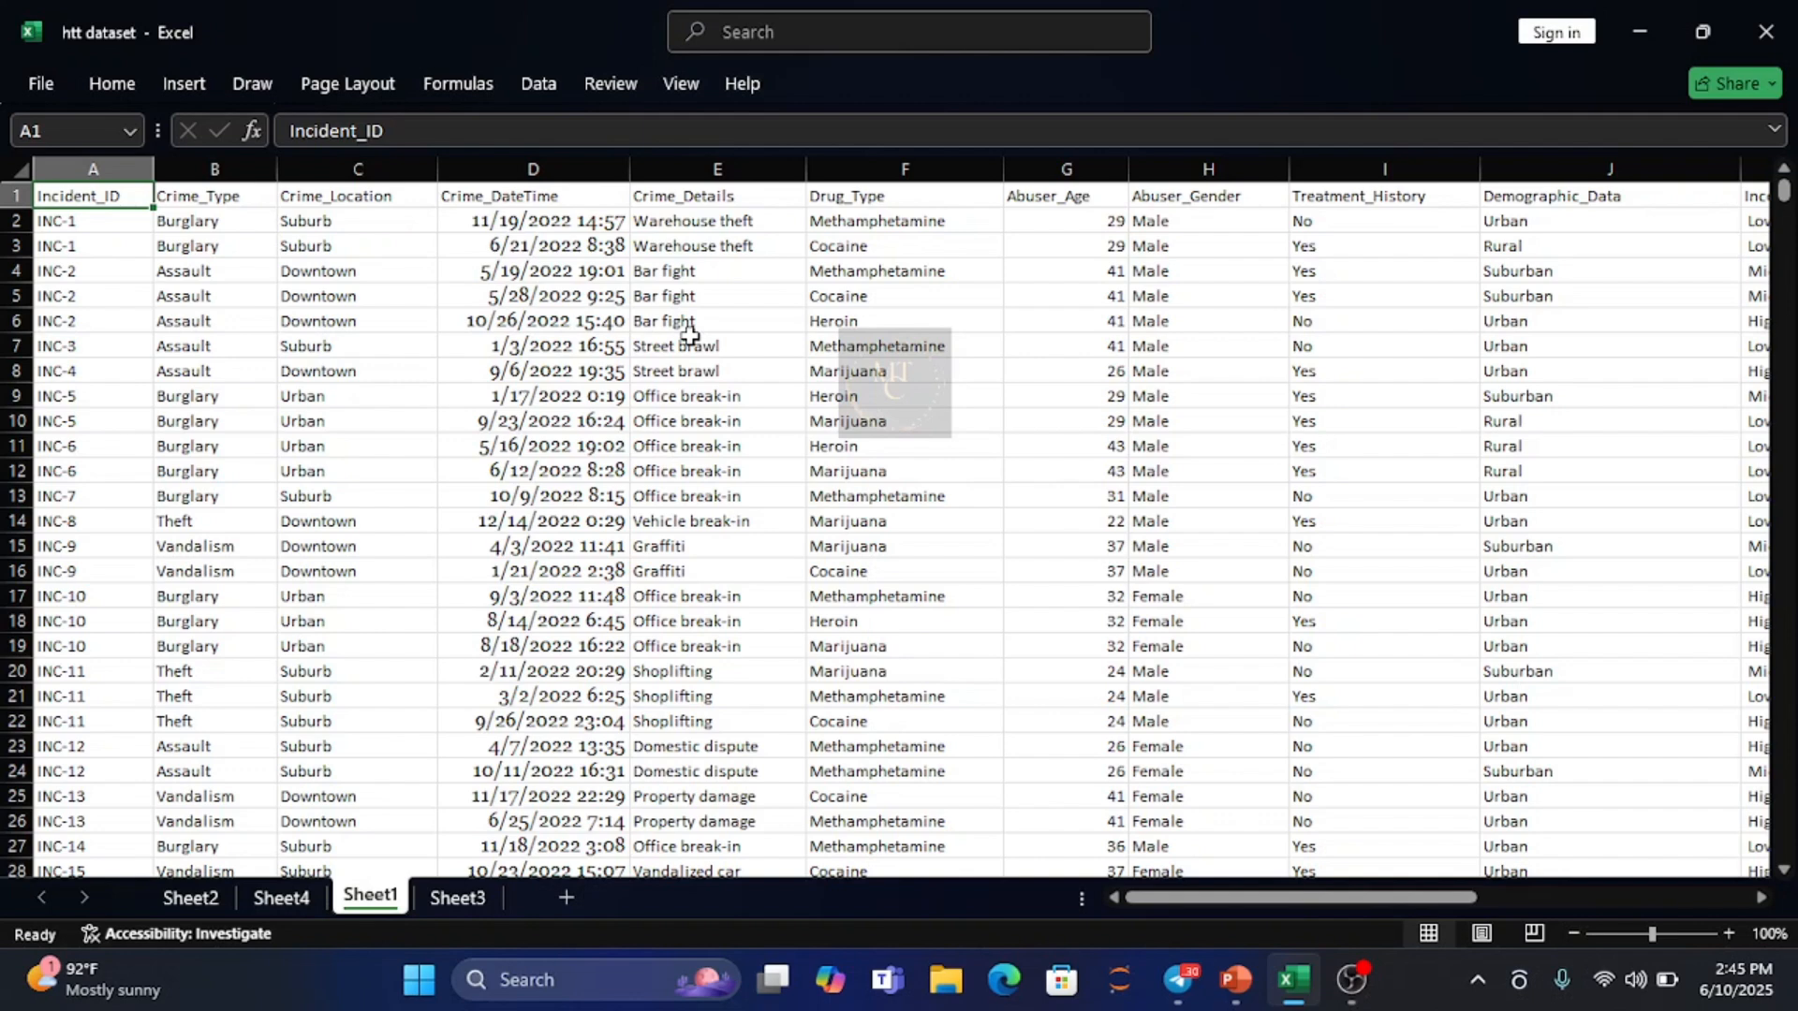
pyautogui.click(276, 897)
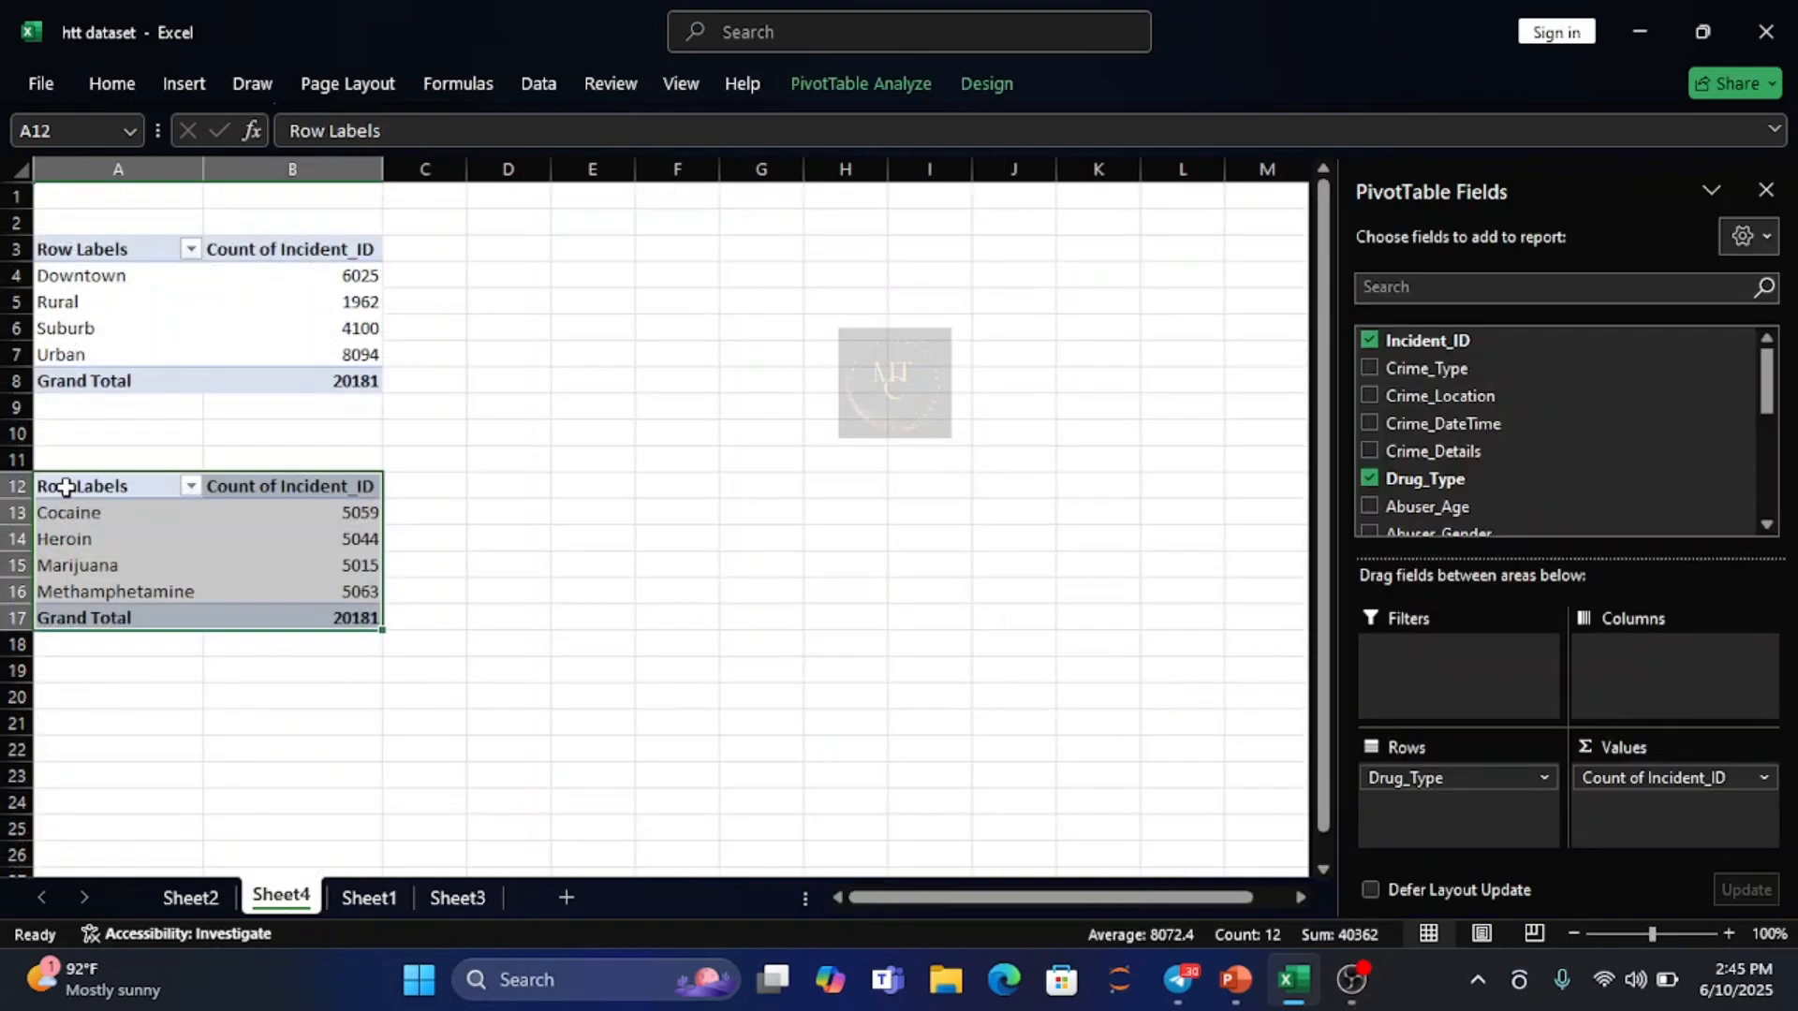
pyautogui.hotkey('ctrl', 'c')
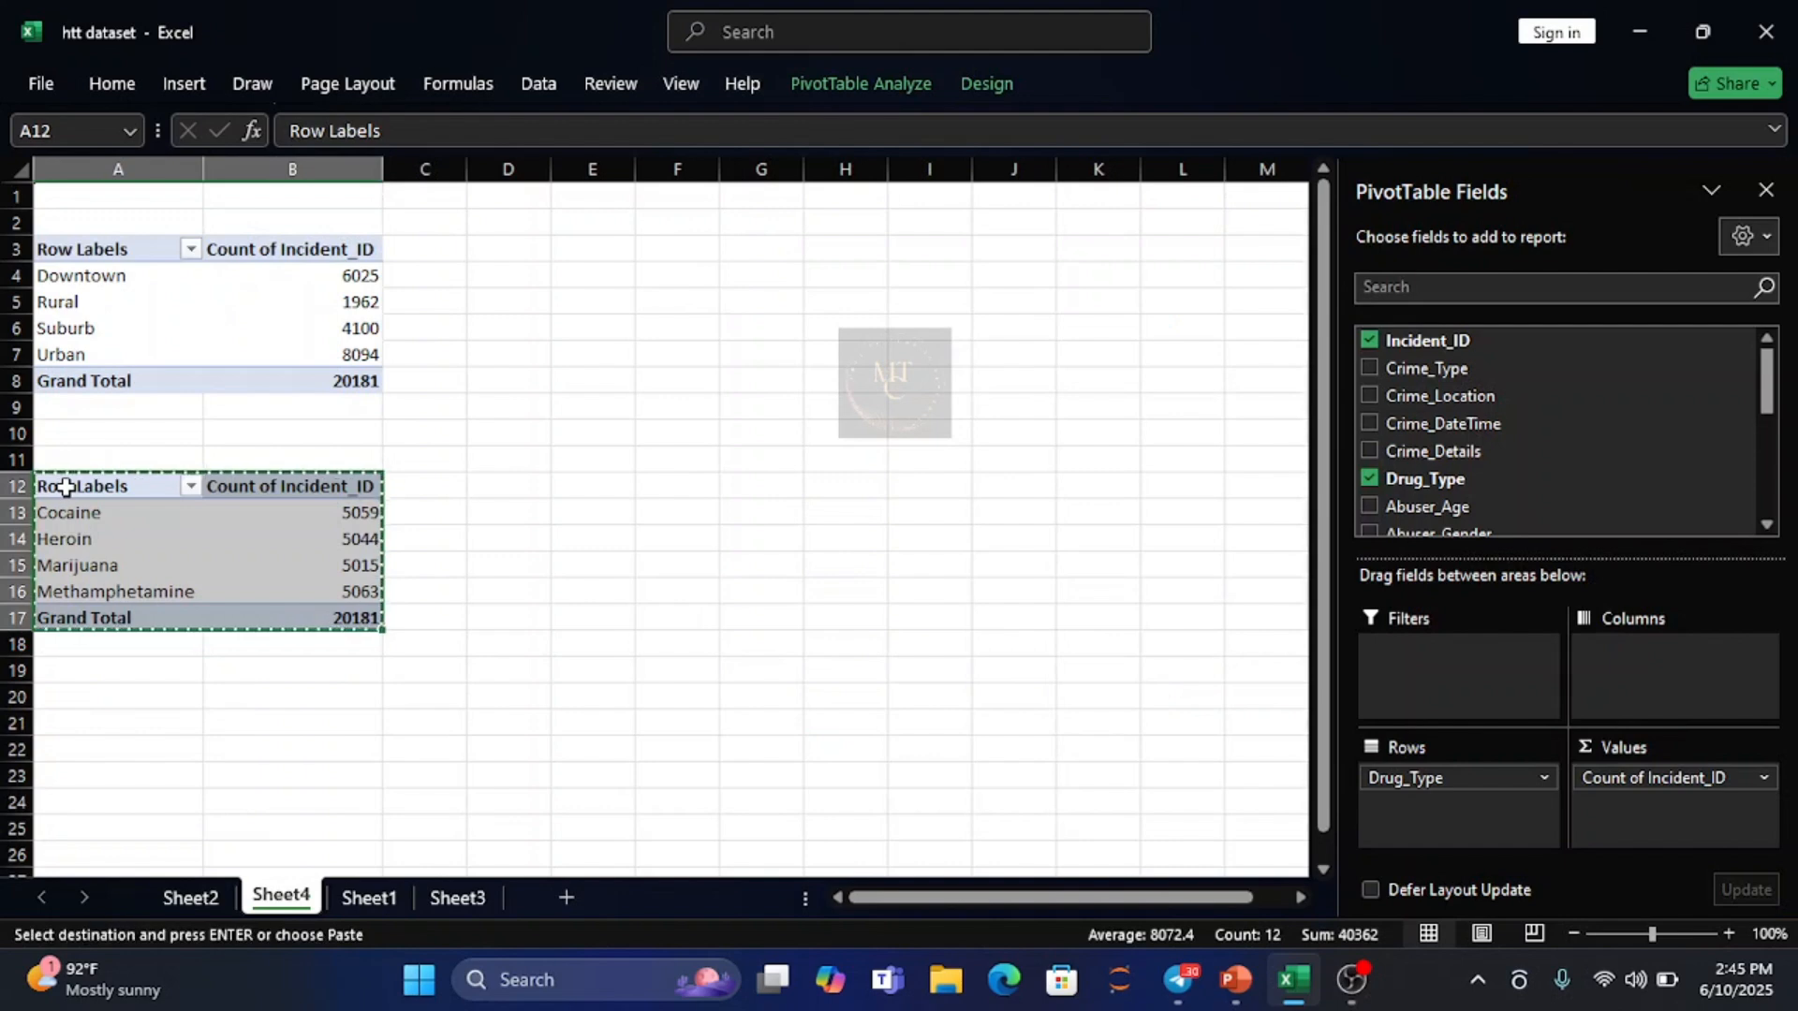
pyautogui.click(594, 253)
pyautogui.hotkey('ctrl', 'v')
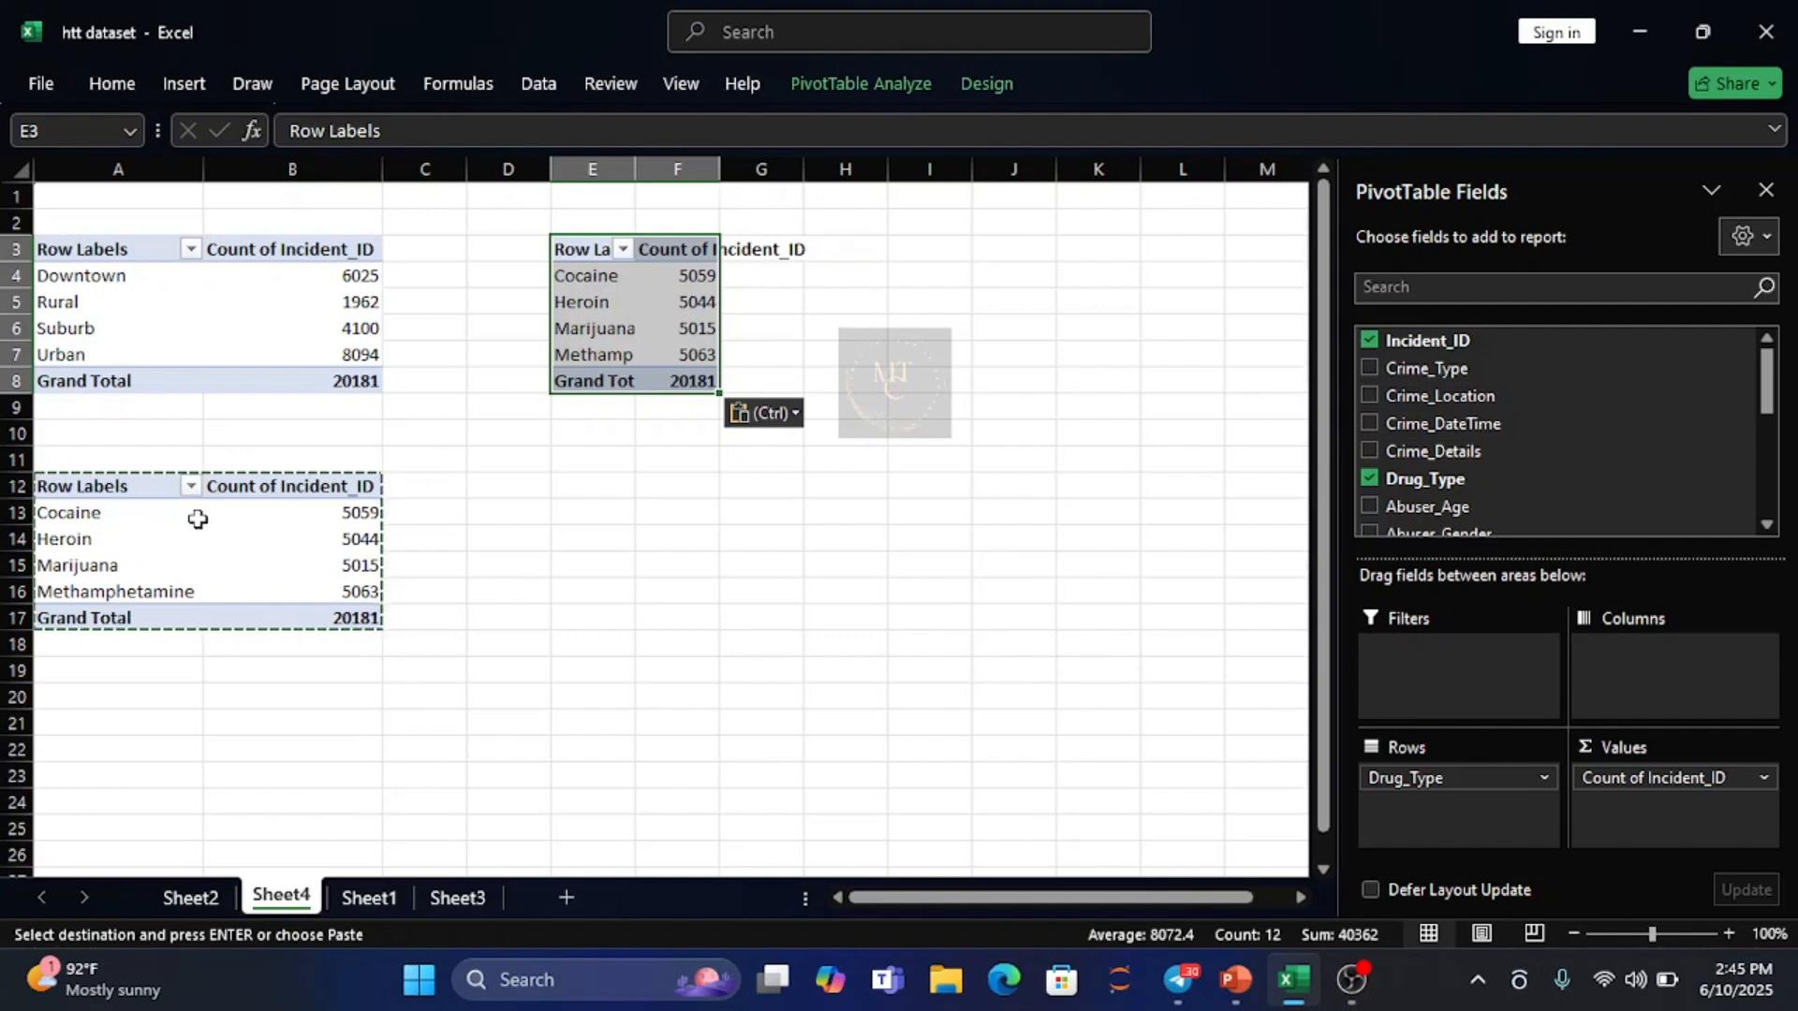
pyautogui.press('Escape')
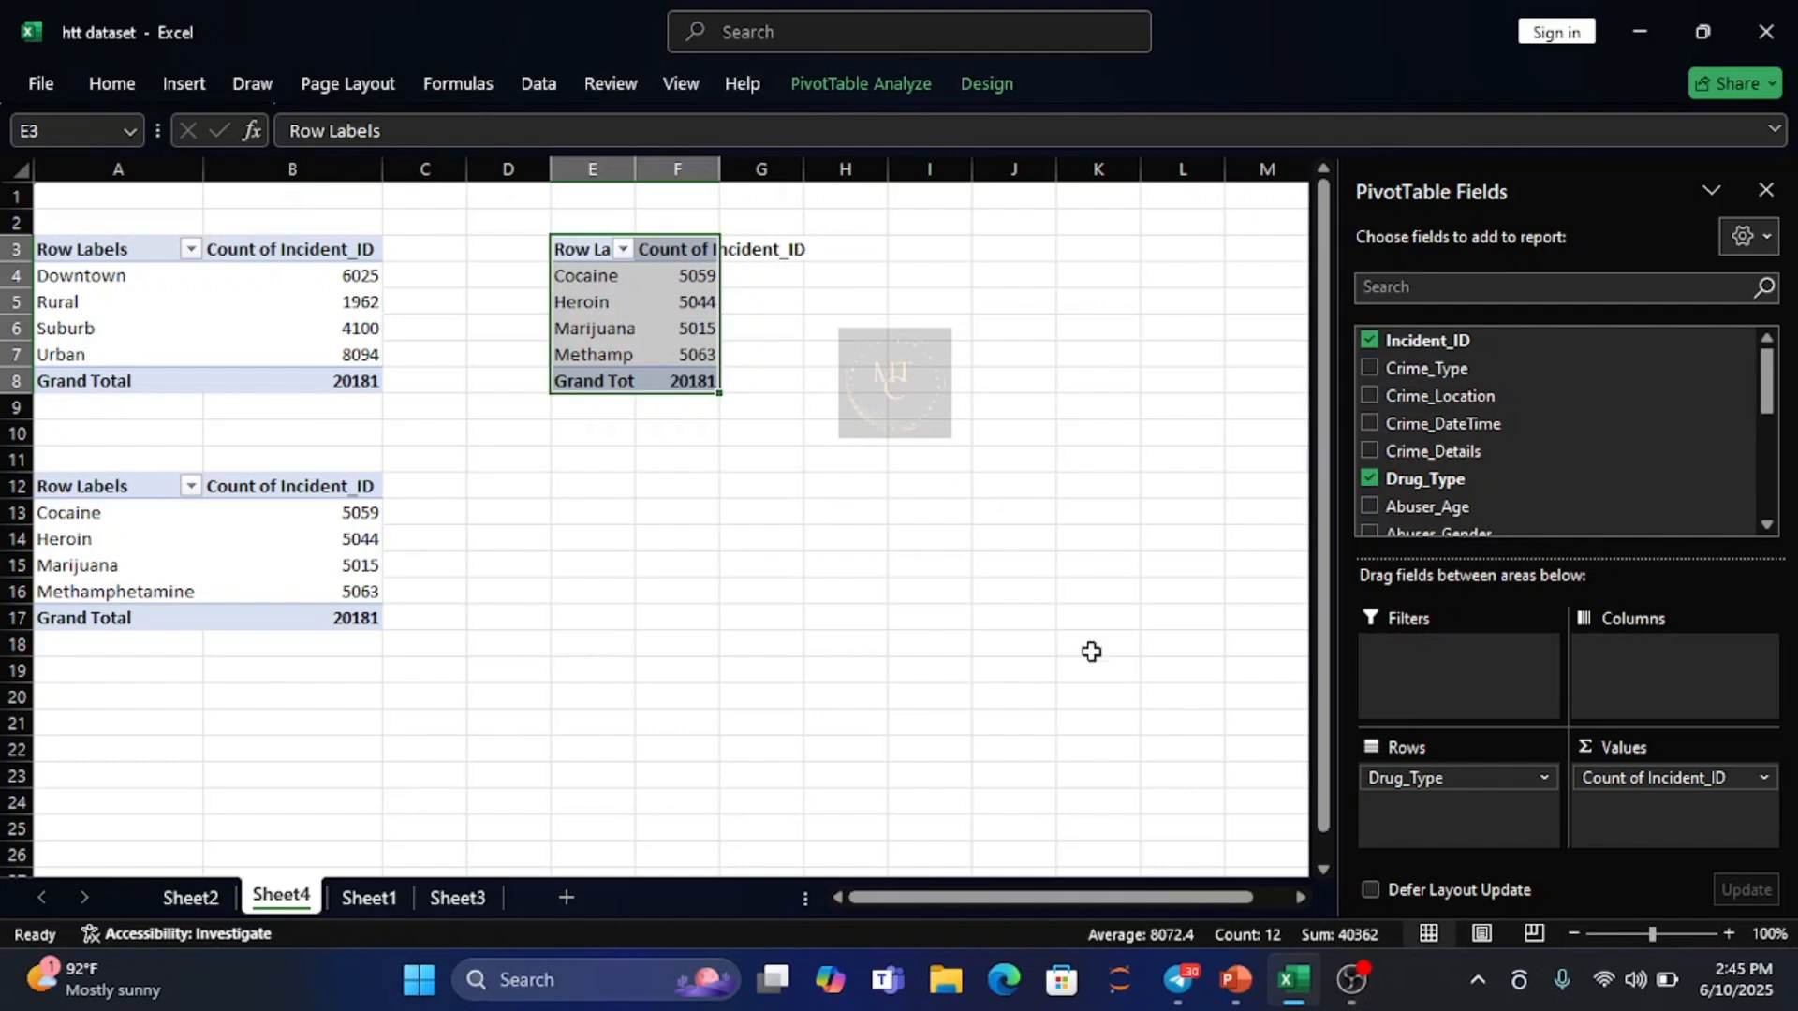
# - In the pivot table at E3, replace the Drug_Type row field with Crime_Location and add Crime_Details as columns
pyautogui.click(1543, 779)
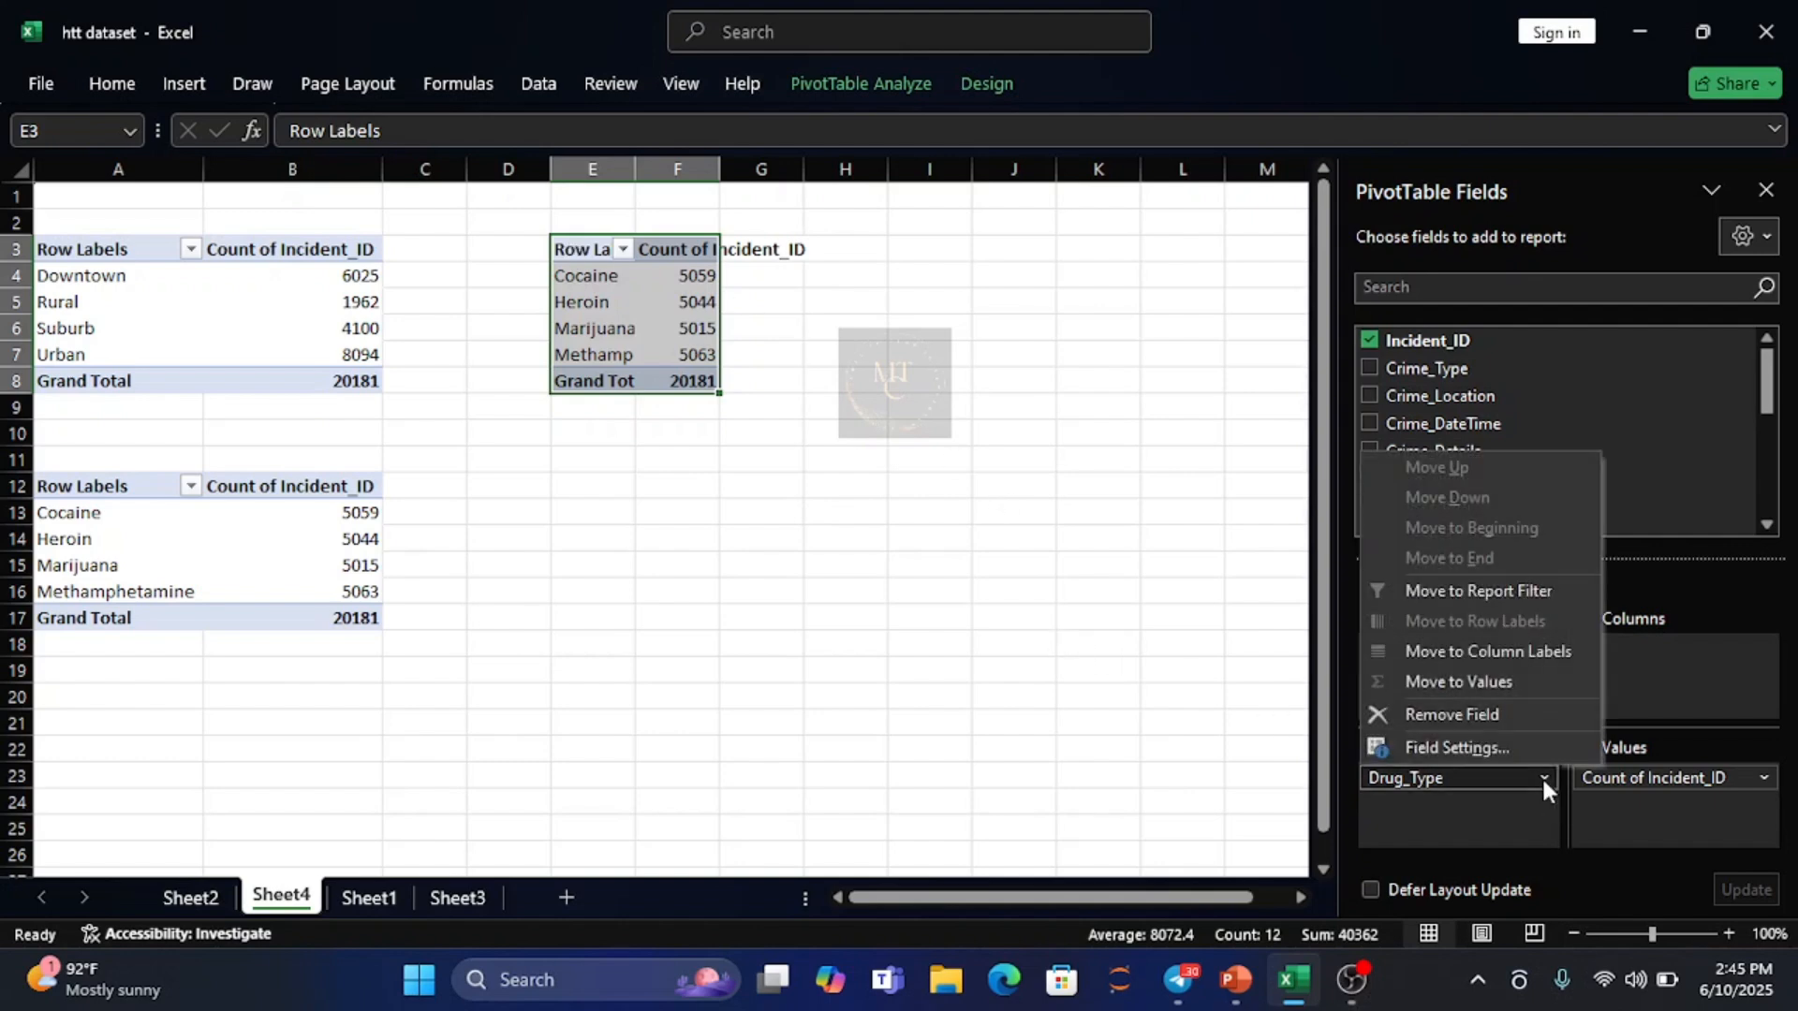
pyautogui.click(1506, 717)
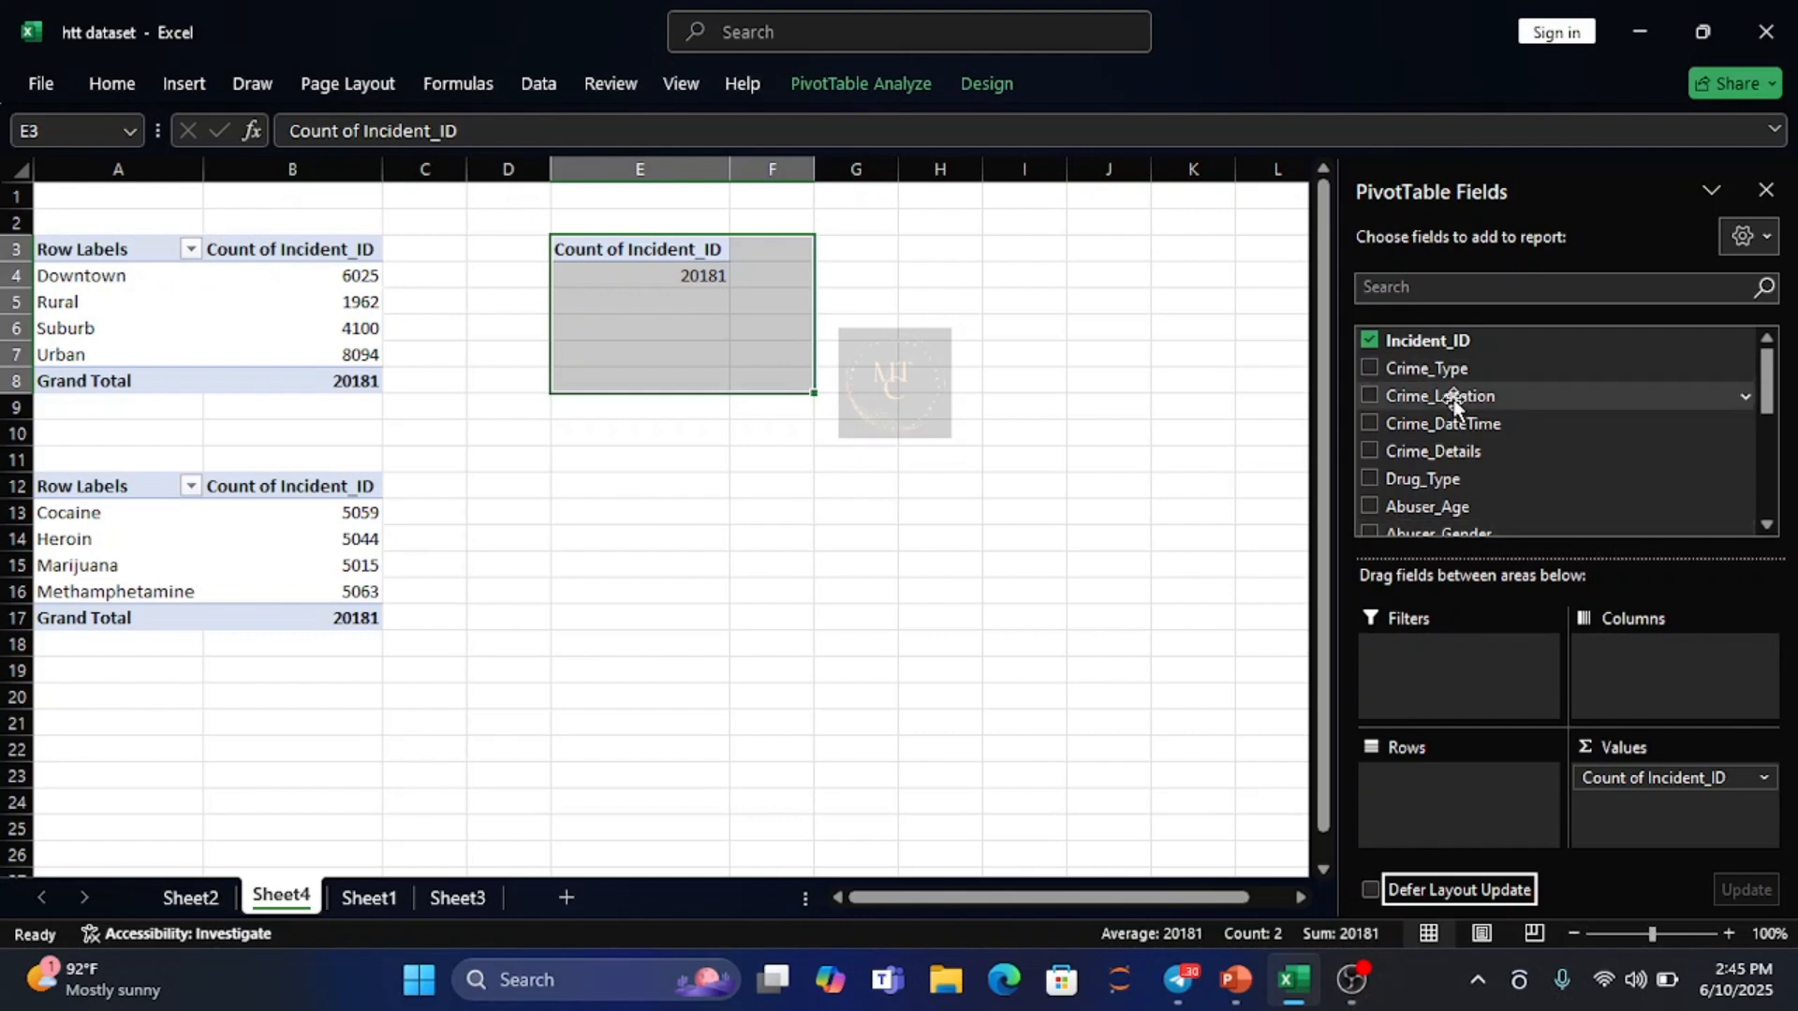
pyautogui.moveTo(1453, 405); pyautogui.dragTo(1431, 781)
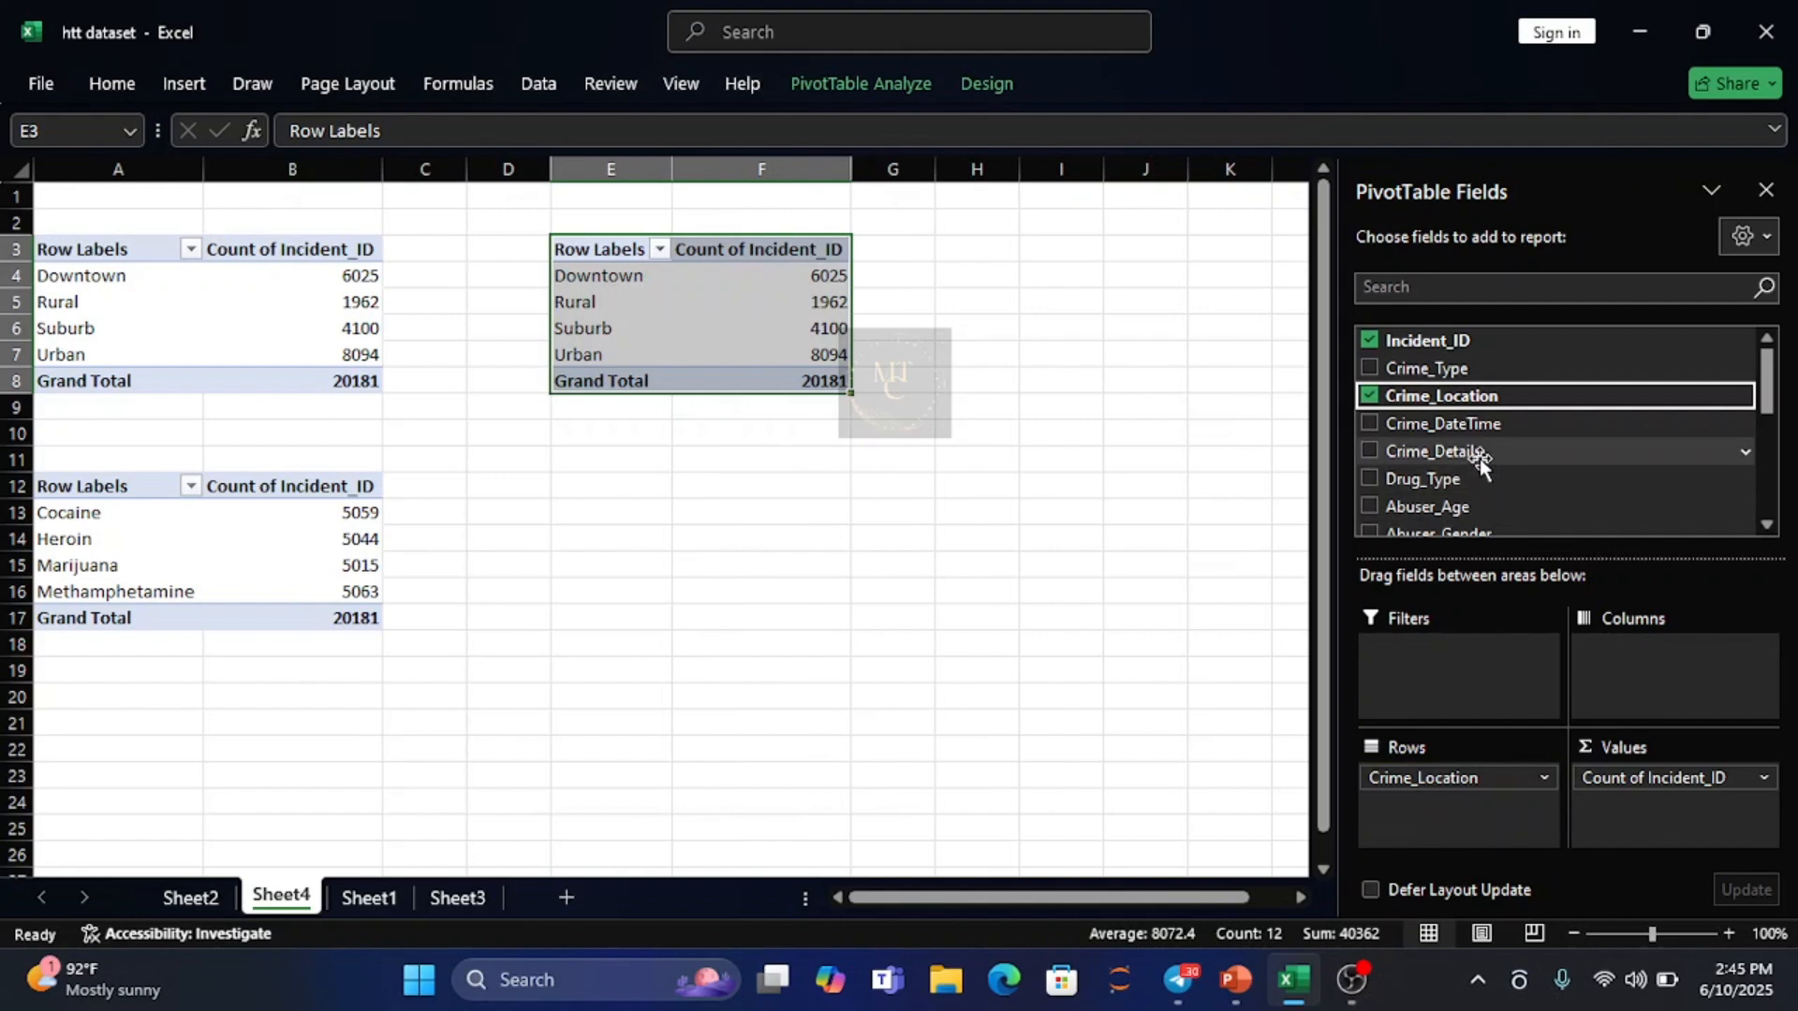
pyautogui.moveTo(1480, 457); pyautogui.dragTo(1649, 663)
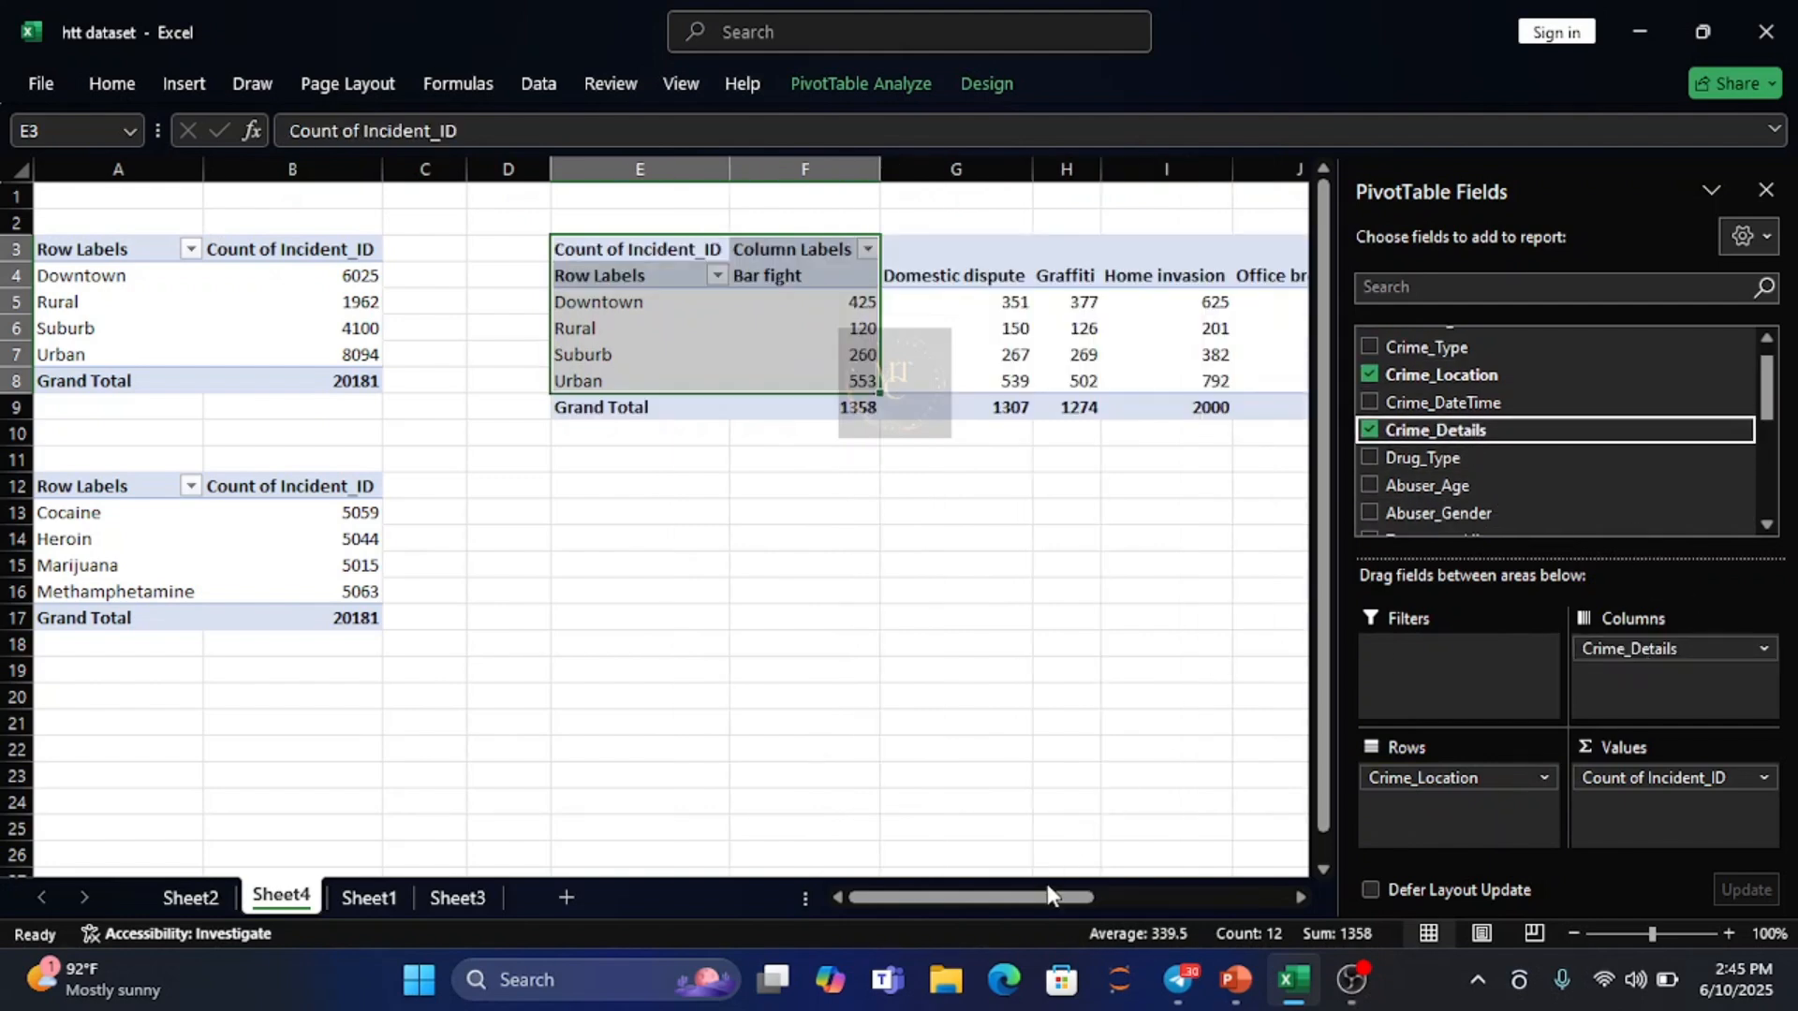
# - Remove Count of Incident_ID from the values of the pivot table at E3
pyautogui.moveTo(1041, 895); pyautogui.dragTo(1064, 863)
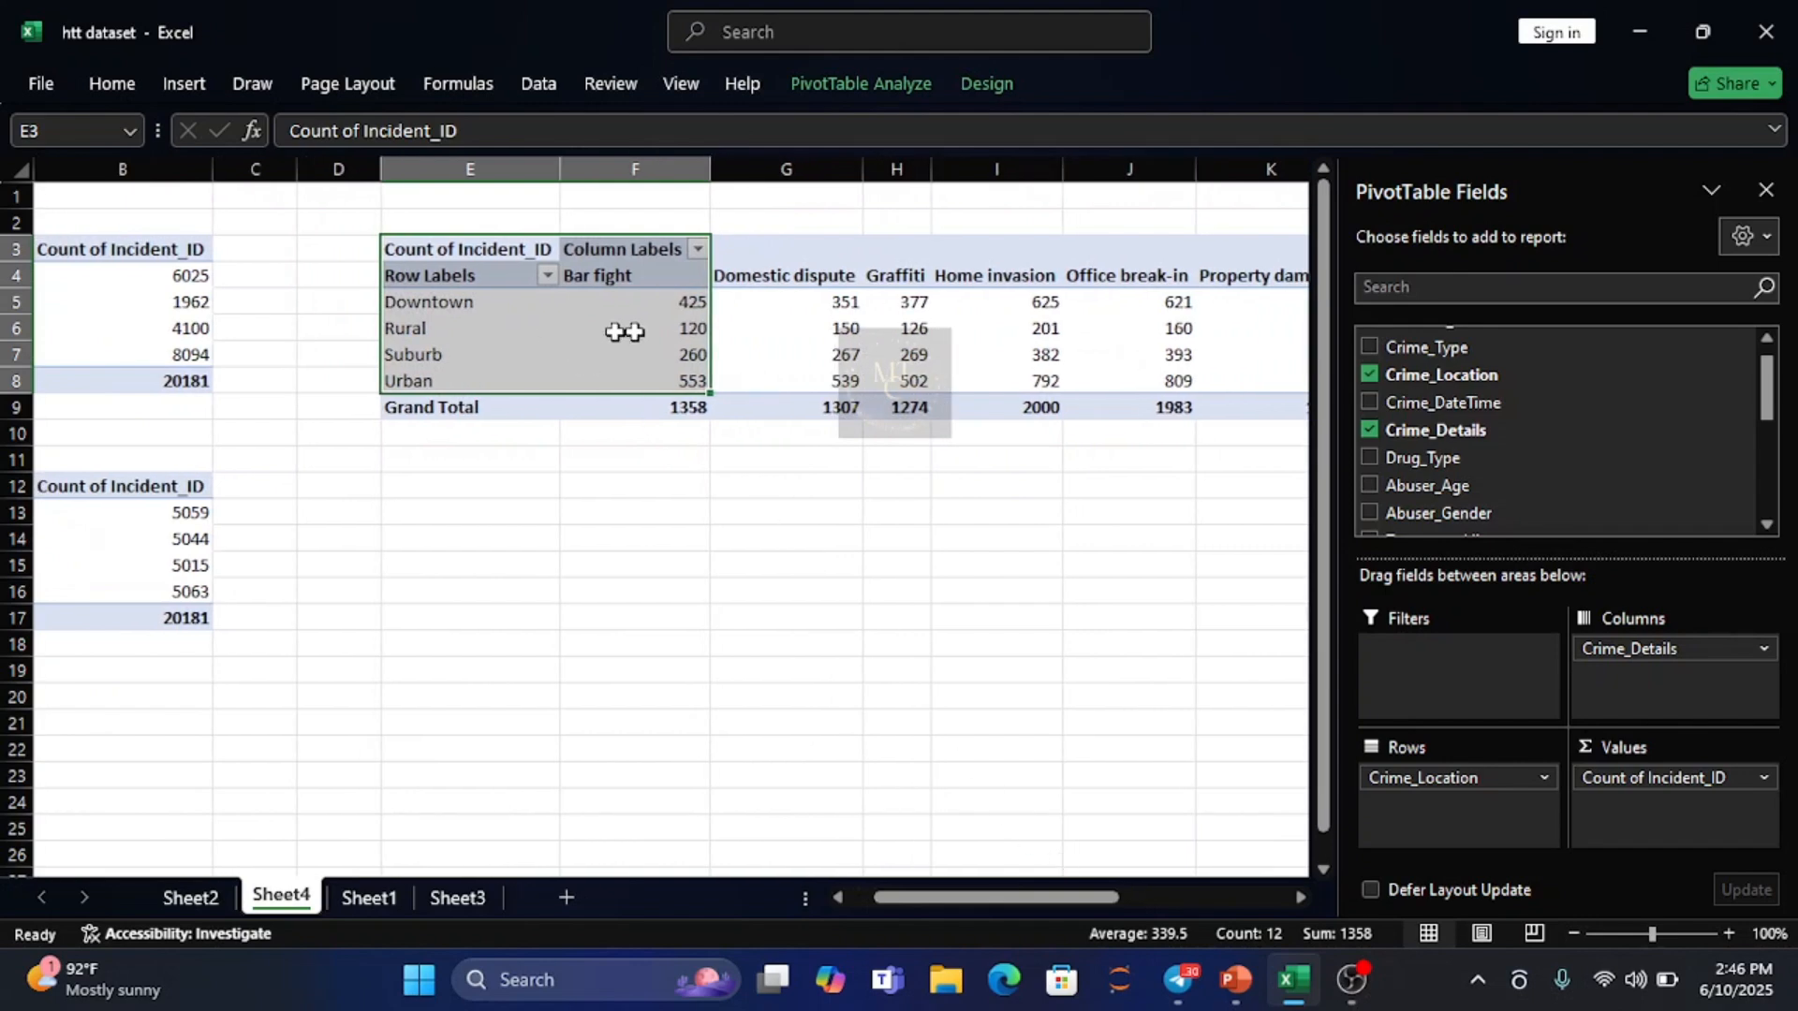
pyautogui.moveTo(812, 318)
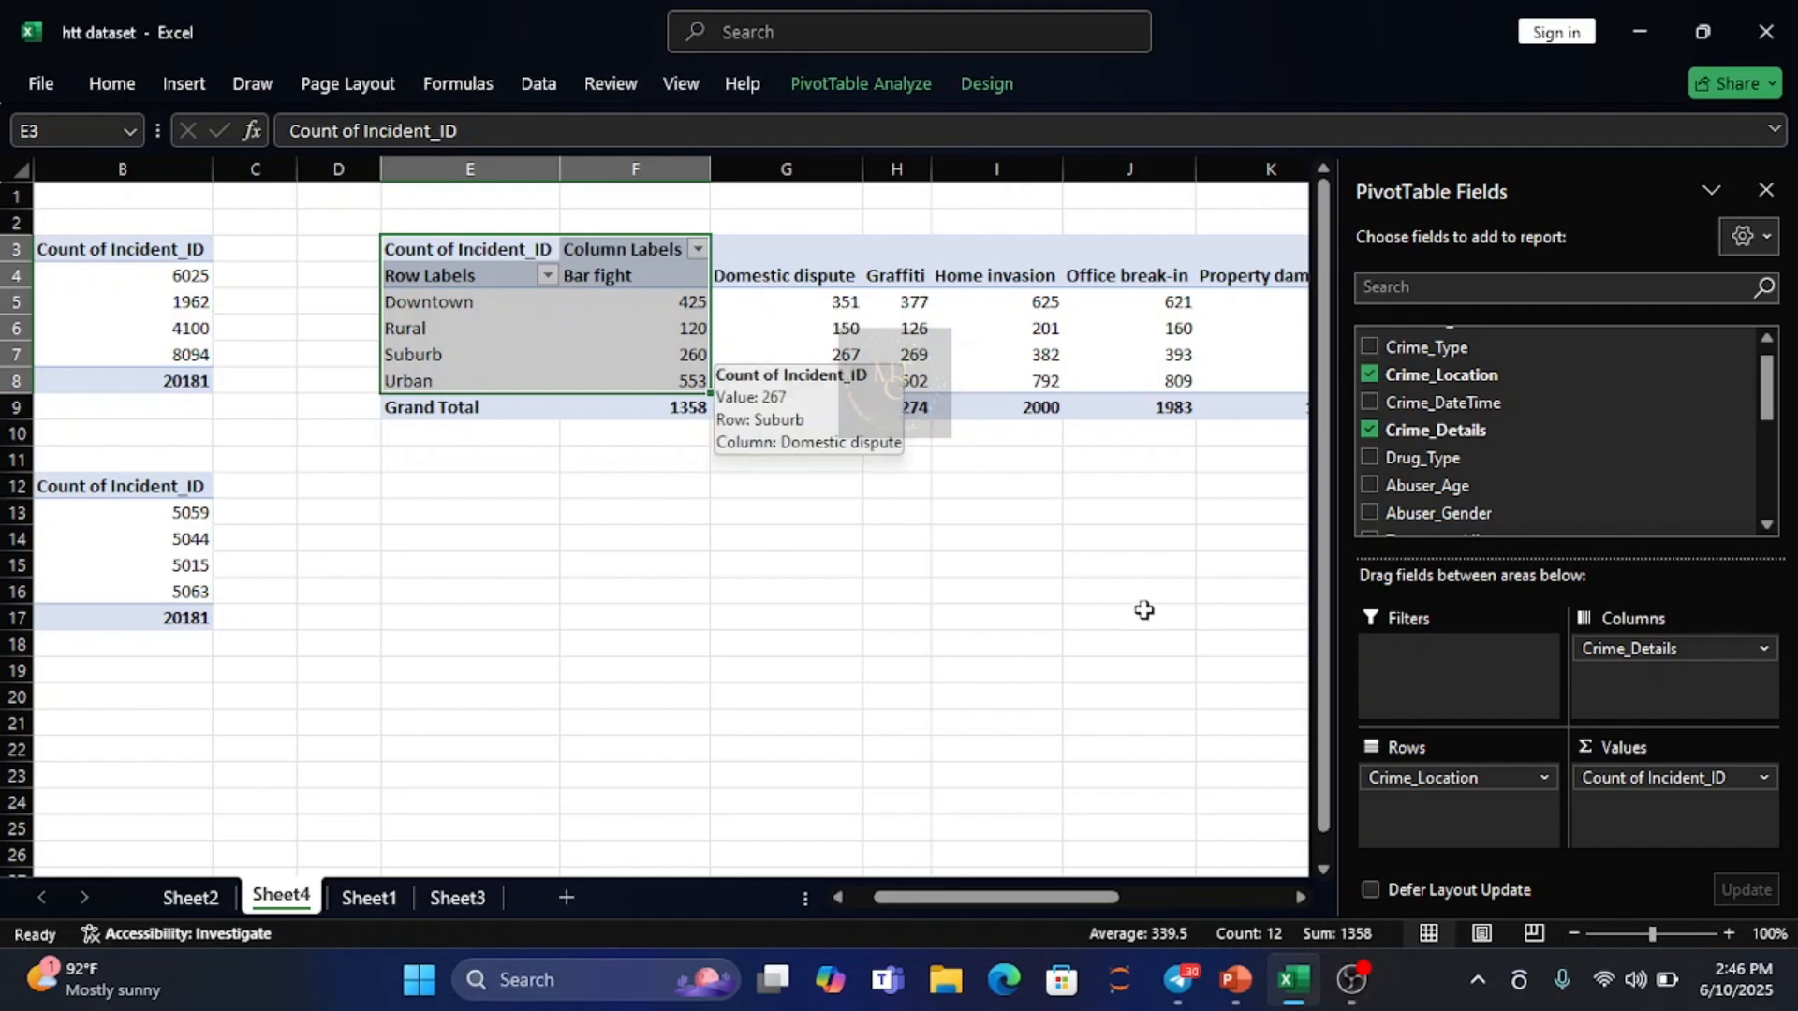
pyautogui.click(1762, 777)
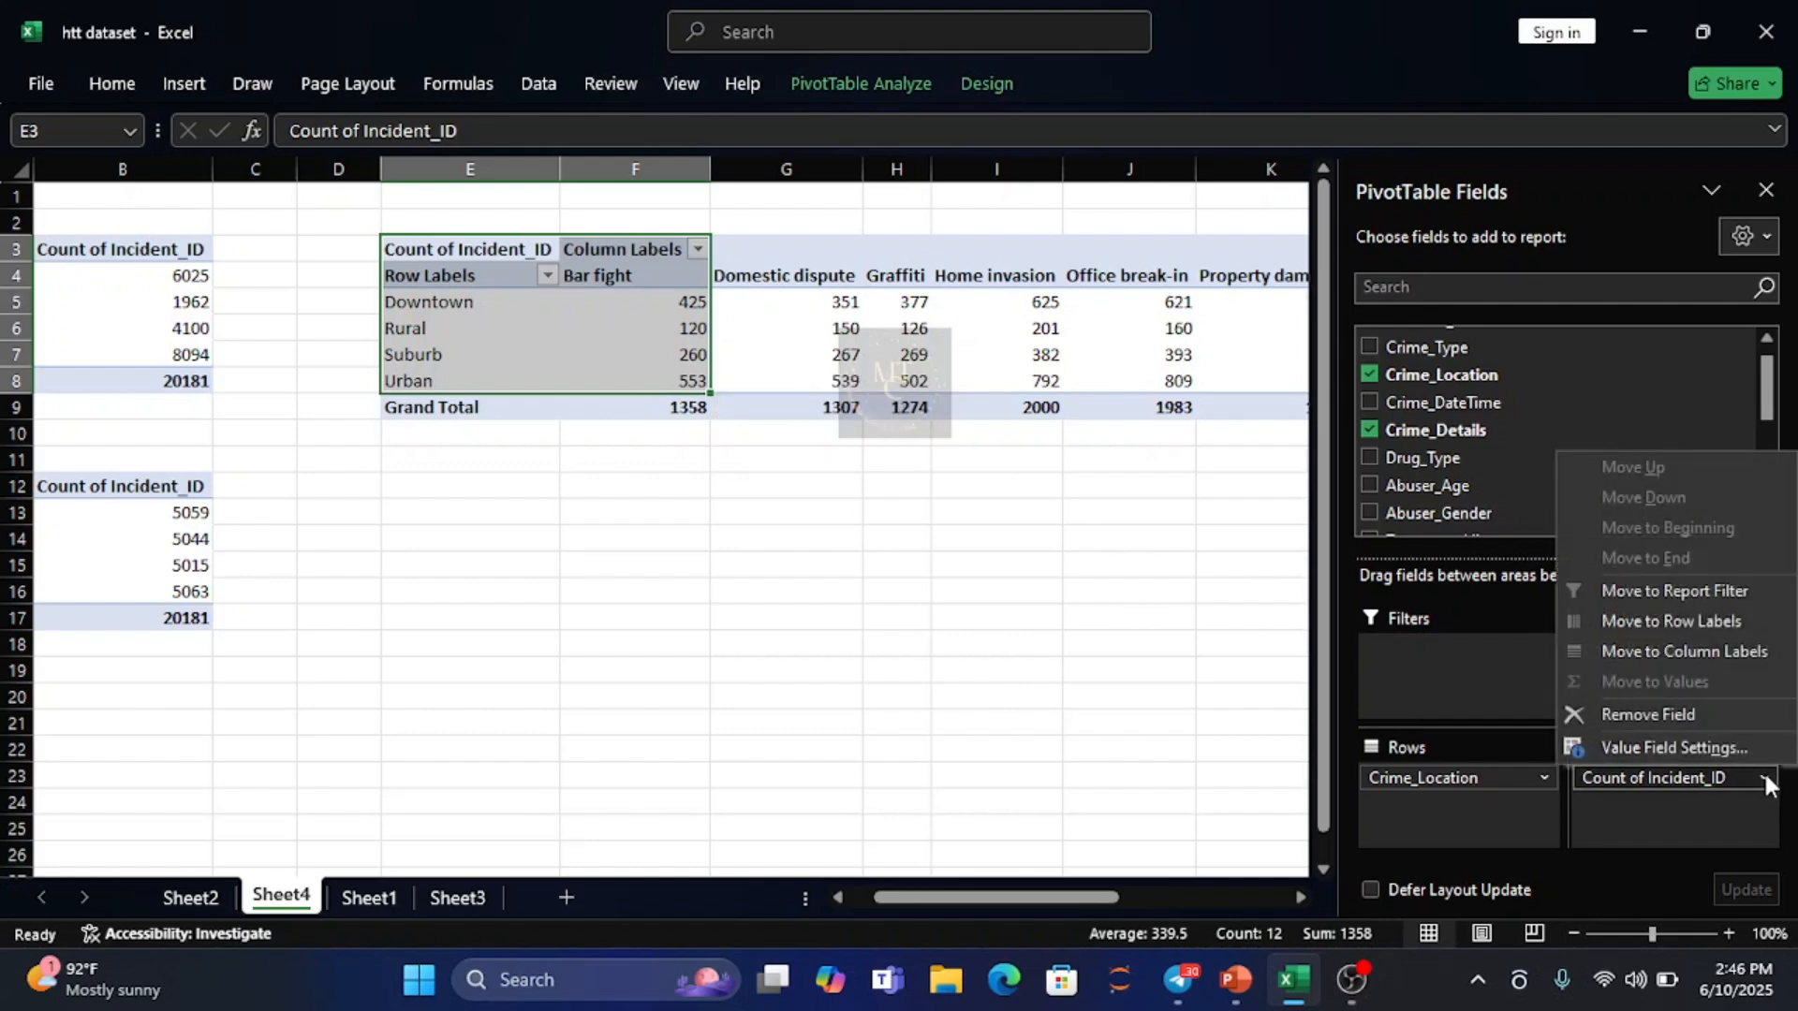
pyautogui.click(1704, 723)
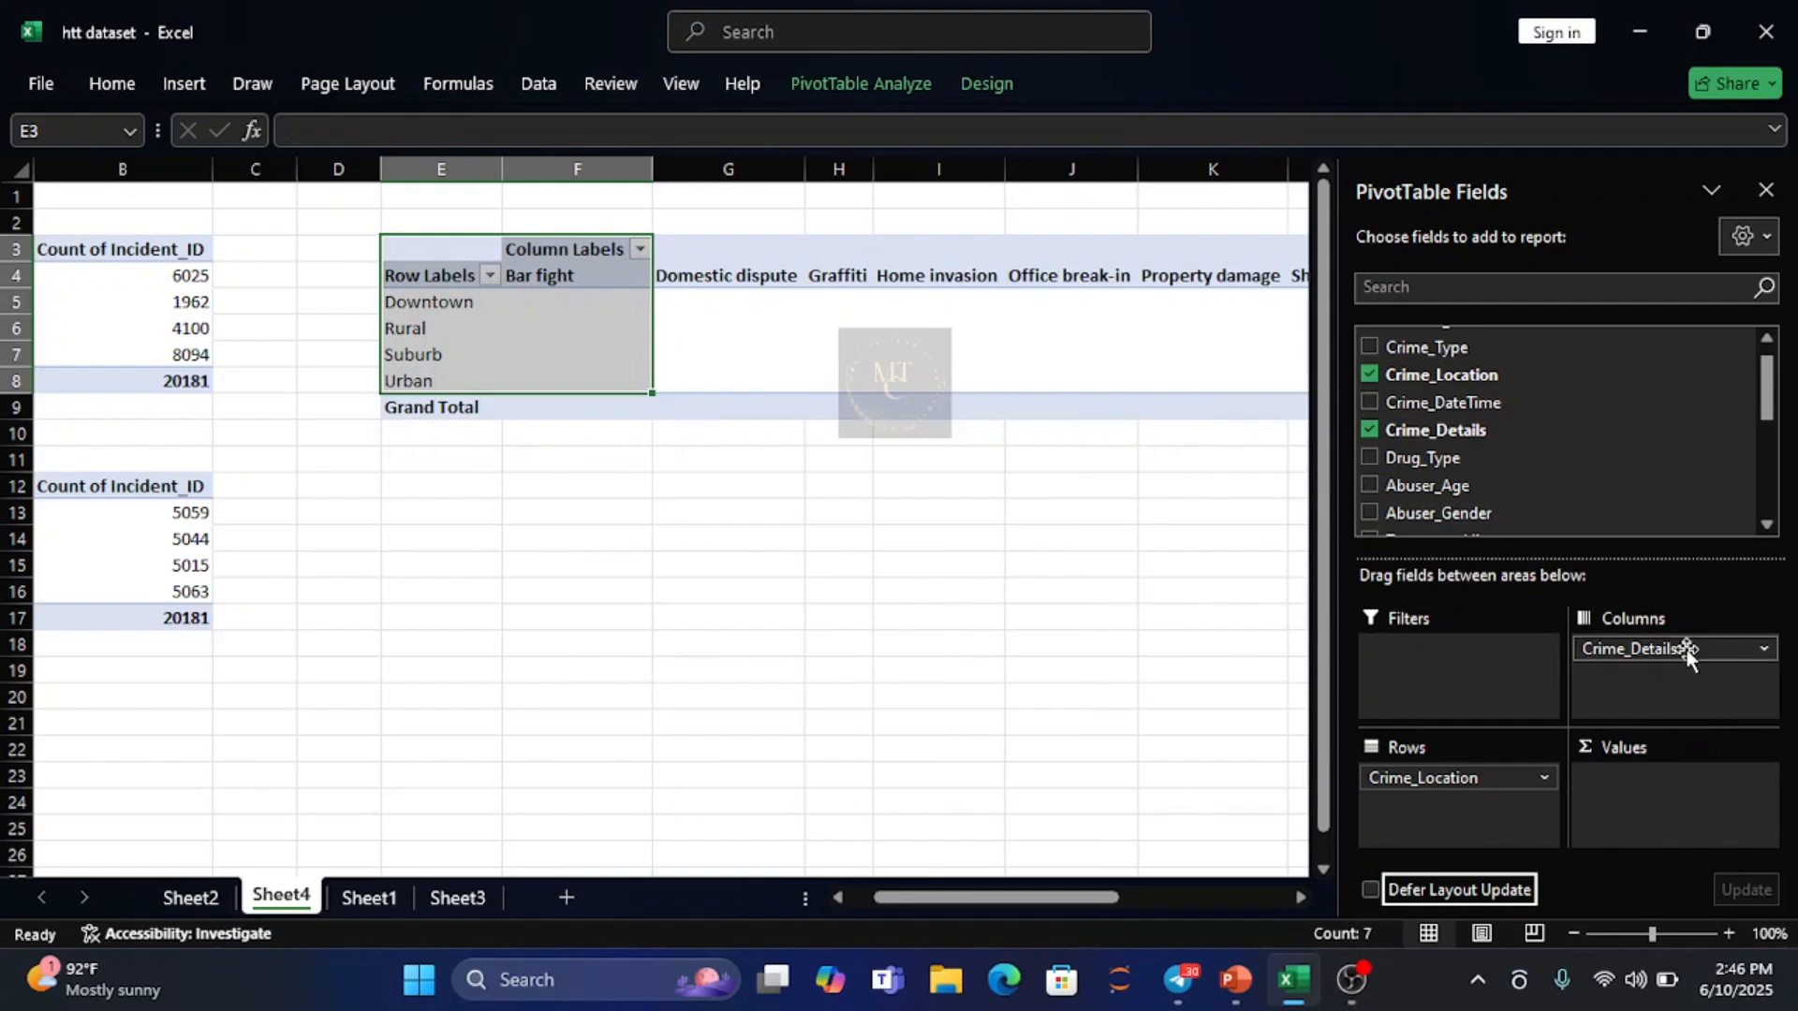
# - In the pivot table at E3, rearrange the fields so Crime_Details is in rows and Crime_Location is in columns
pyautogui.moveTo(1686, 648); pyautogui.dragTo(1665, 796)
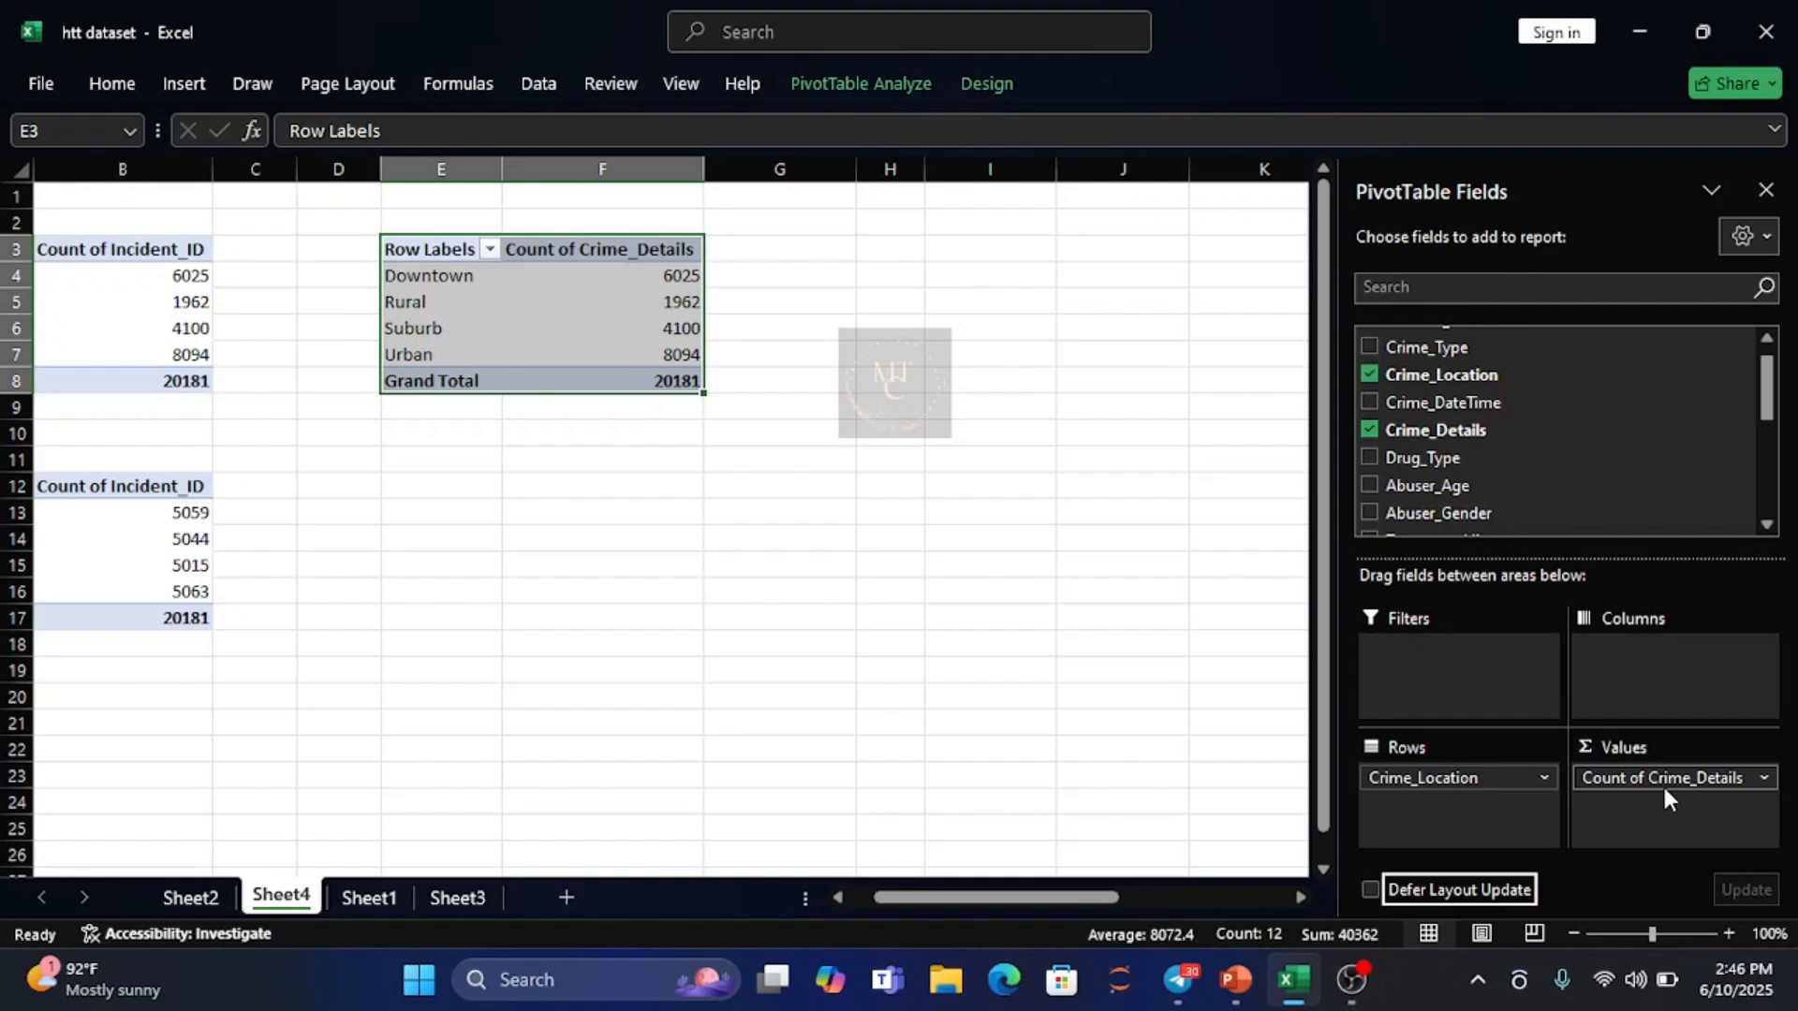
pyautogui.click(1543, 777)
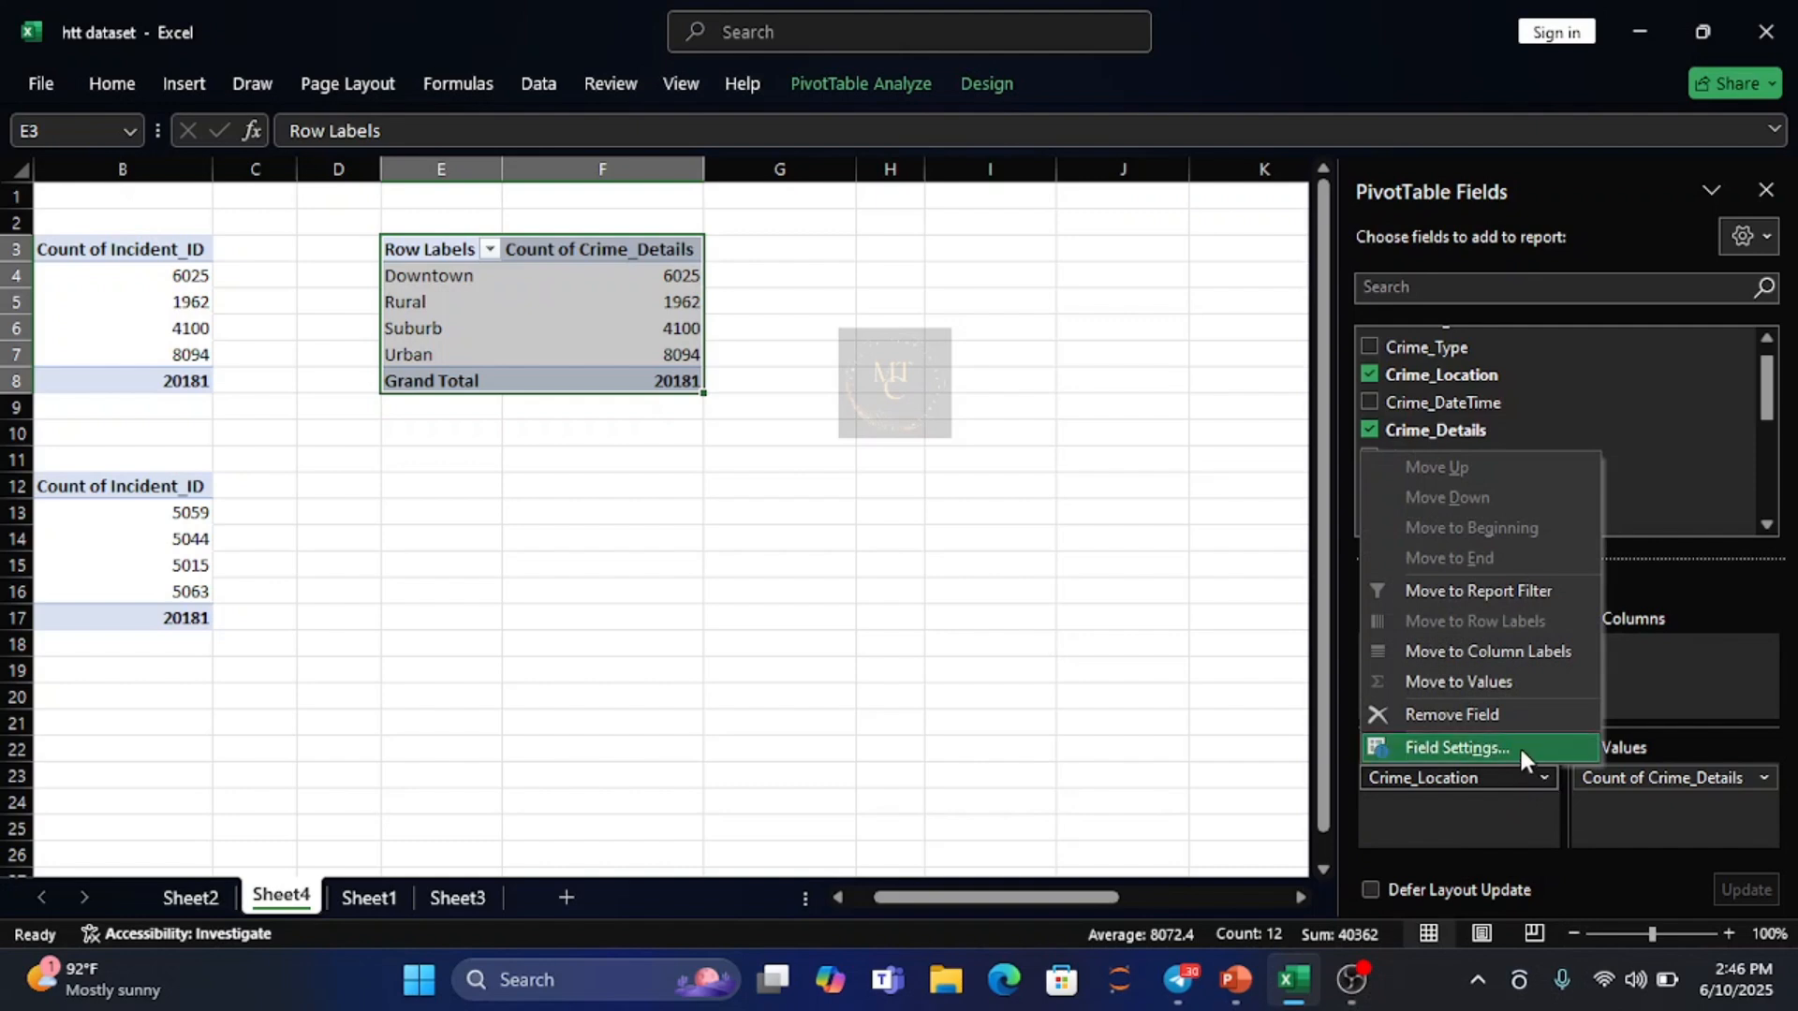
pyautogui.click(1504, 719)
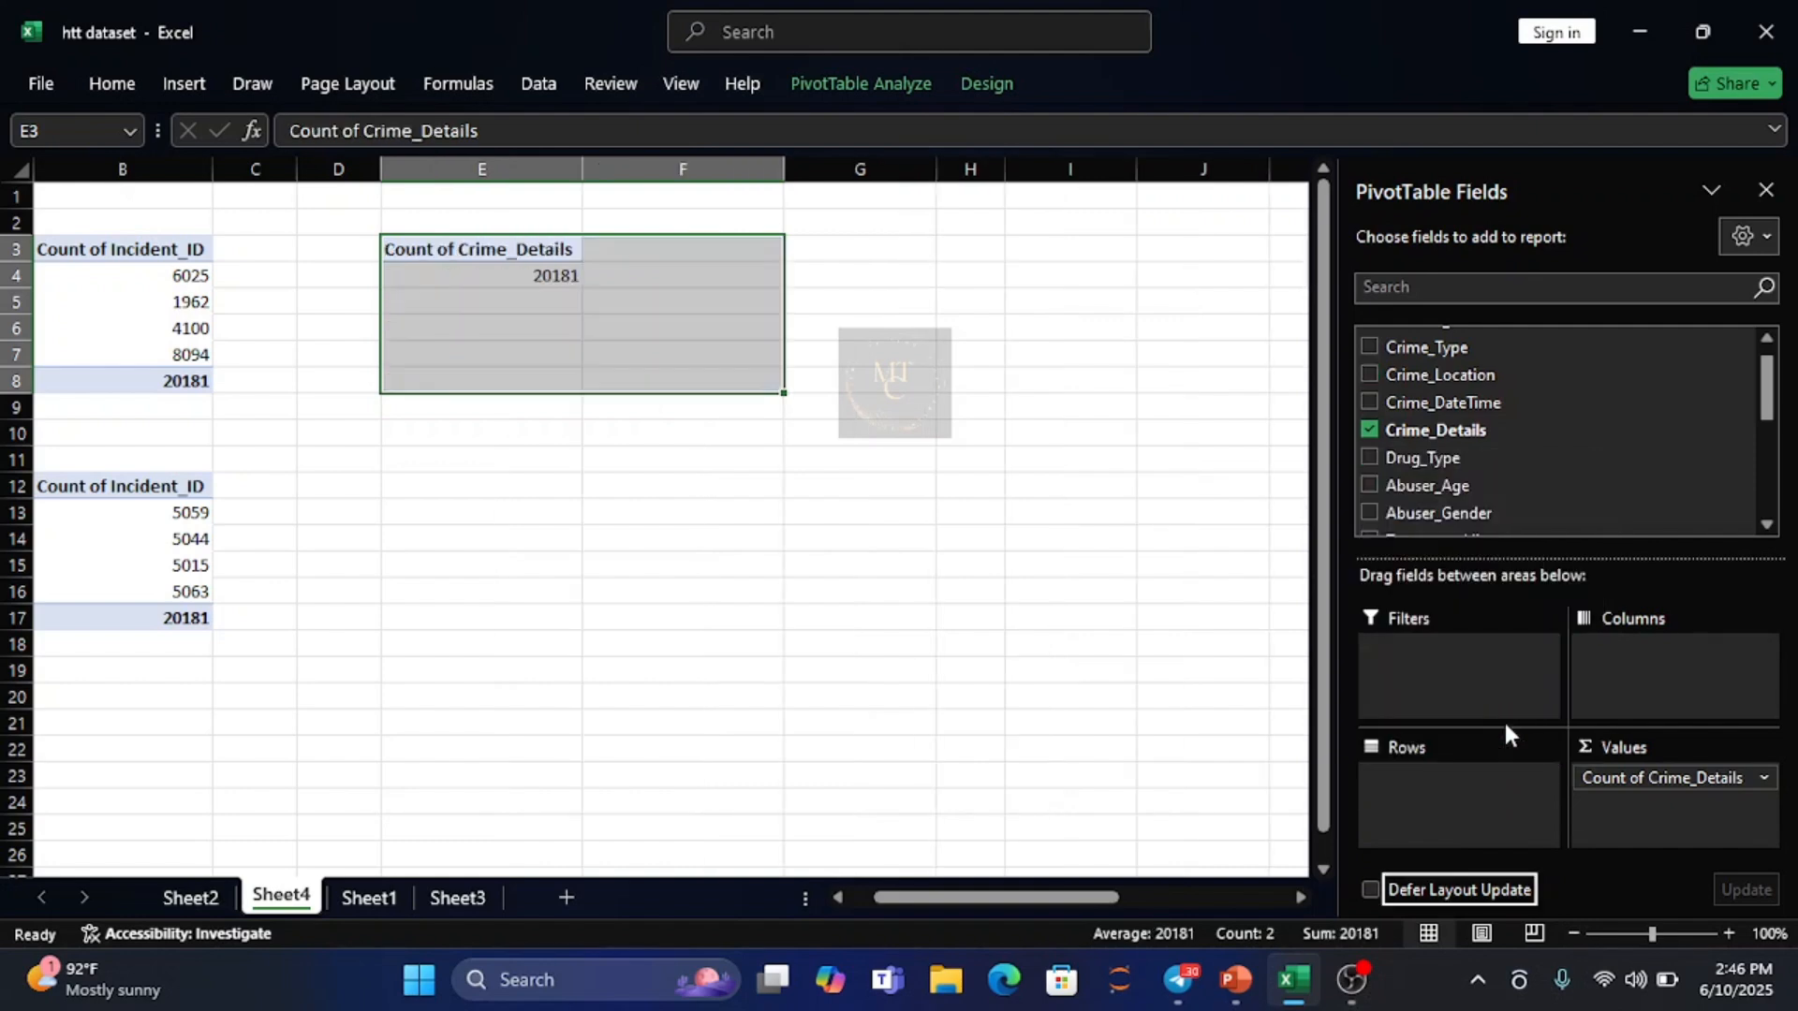
pyautogui.moveTo(1650, 785); pyautogui.dragTo(1457, 789)
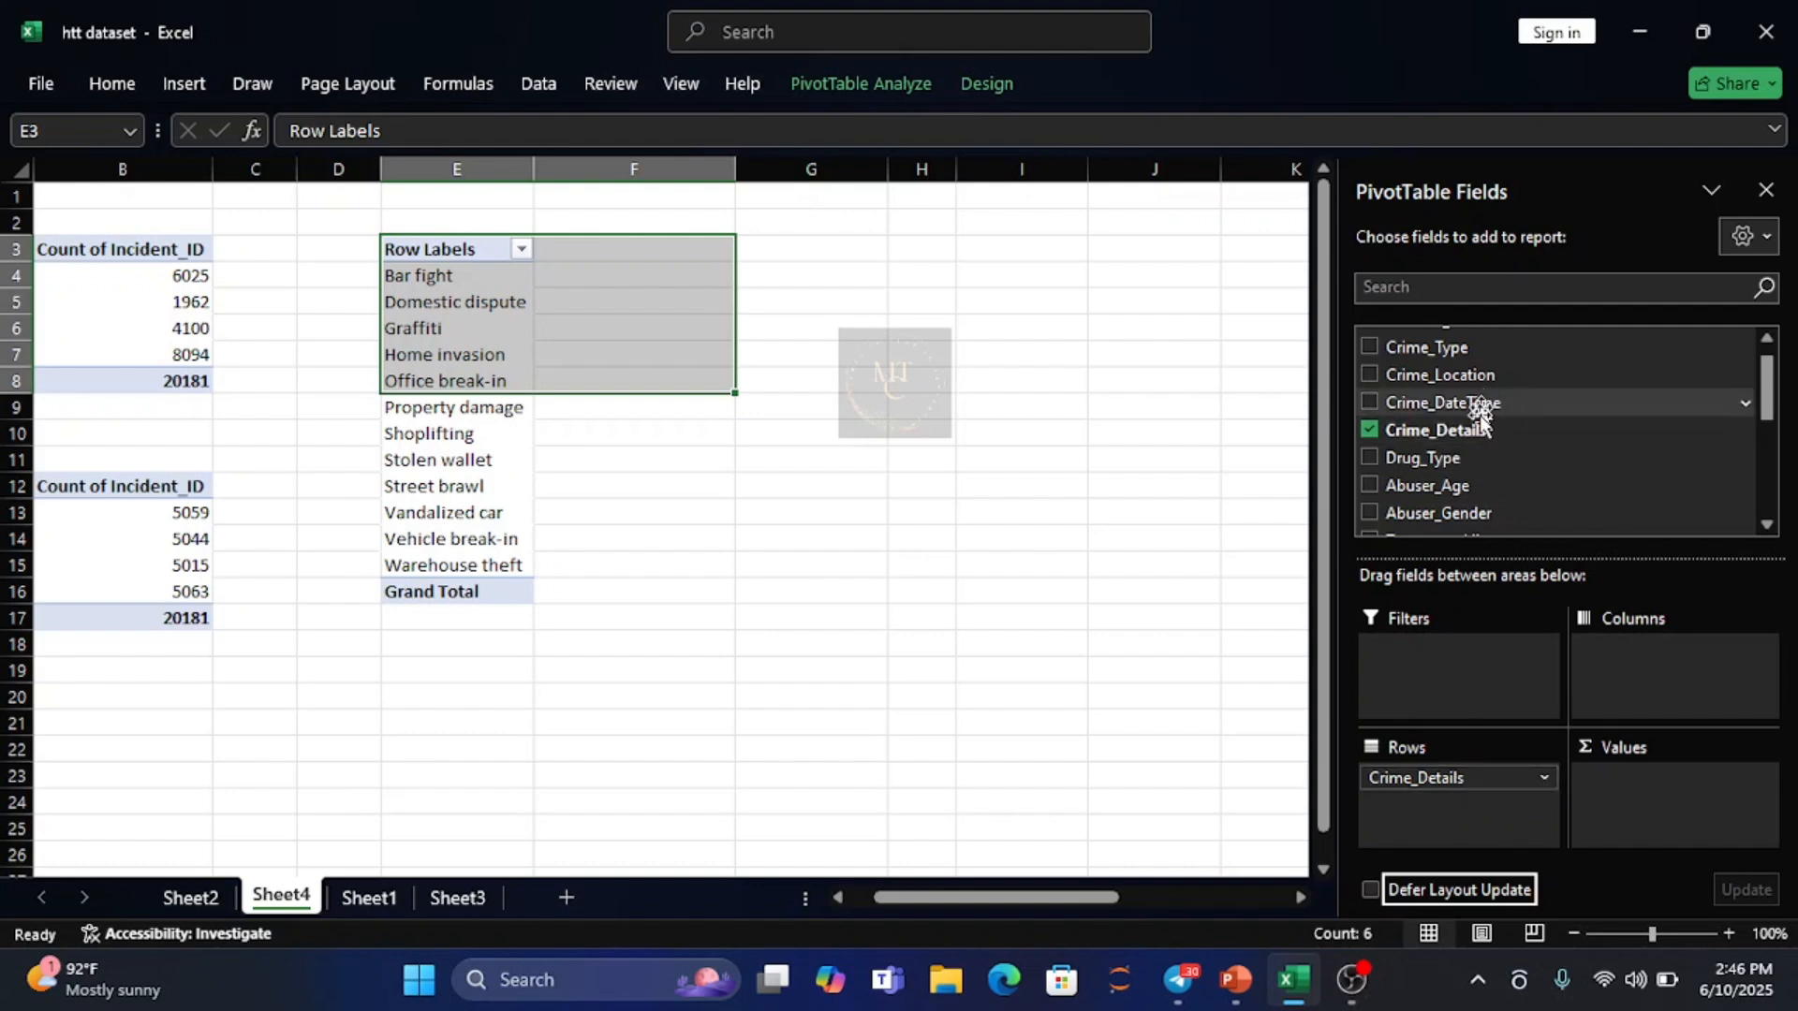
pyautogui.moveTo(1475, 375); pyautogui.dragTo(1638, 787)
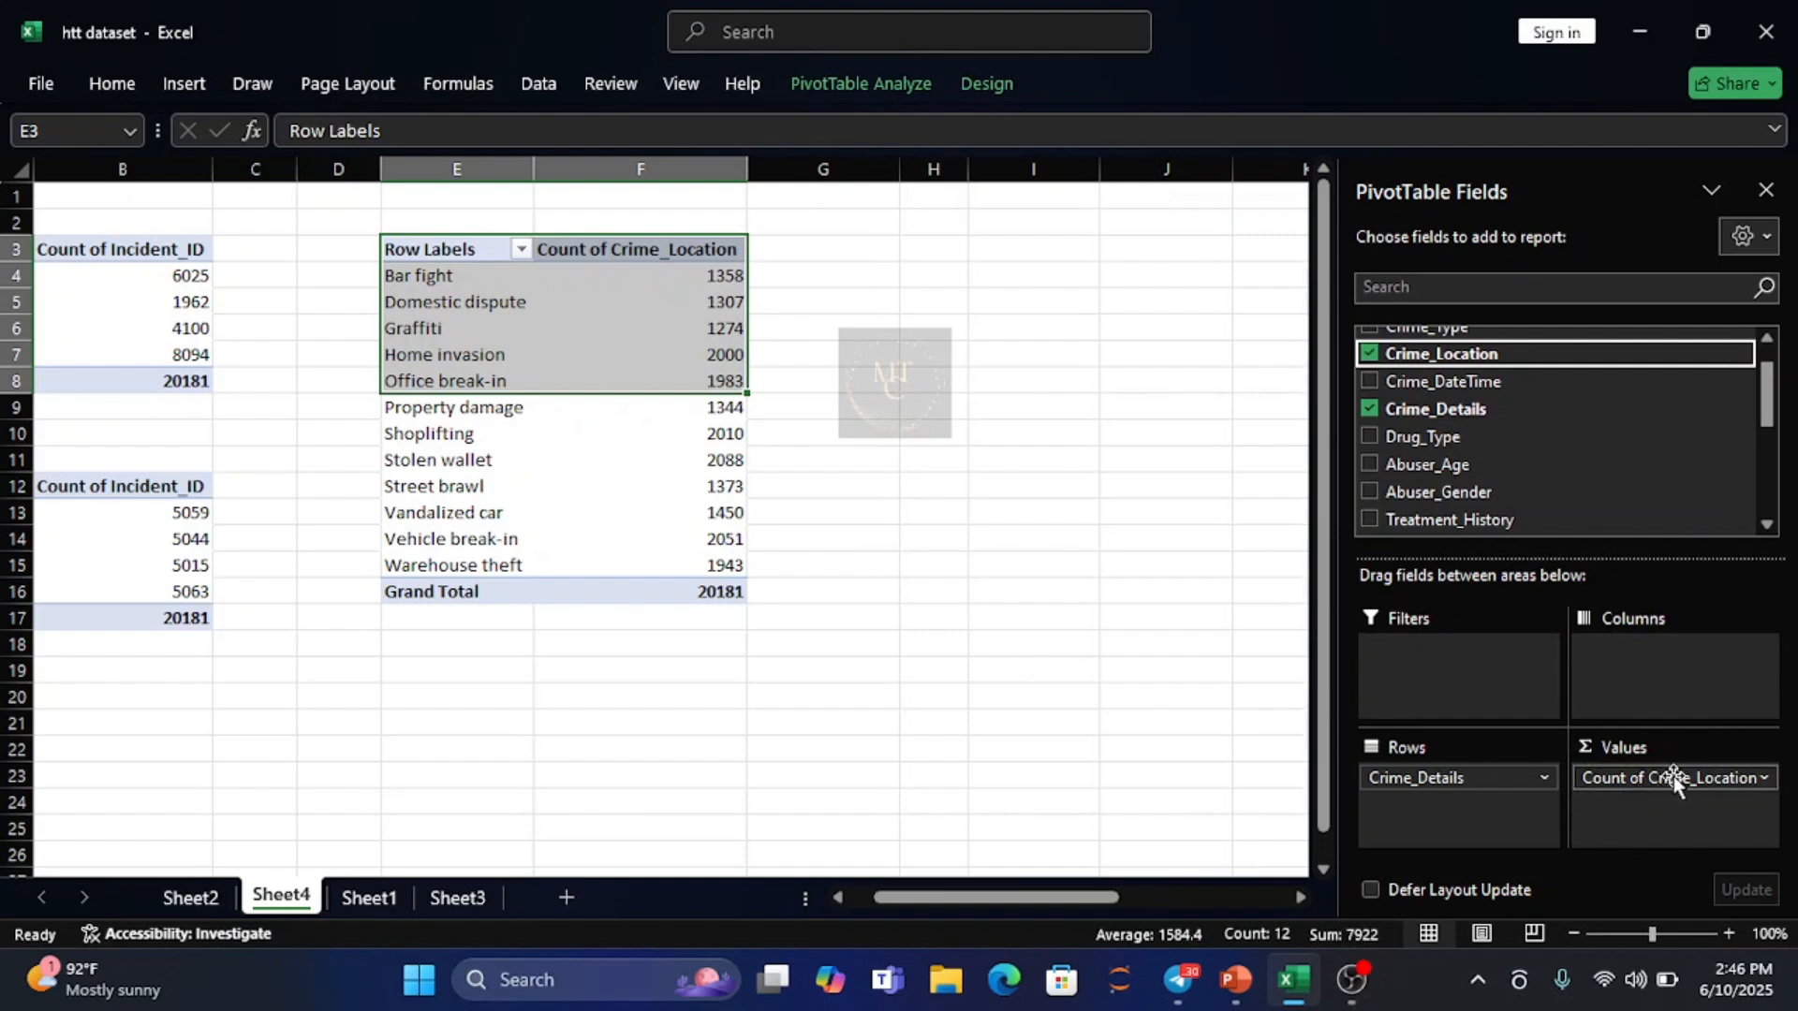
pyautogui.moveTo(1672, 778); pyautogui.dragTo(1656, 653)
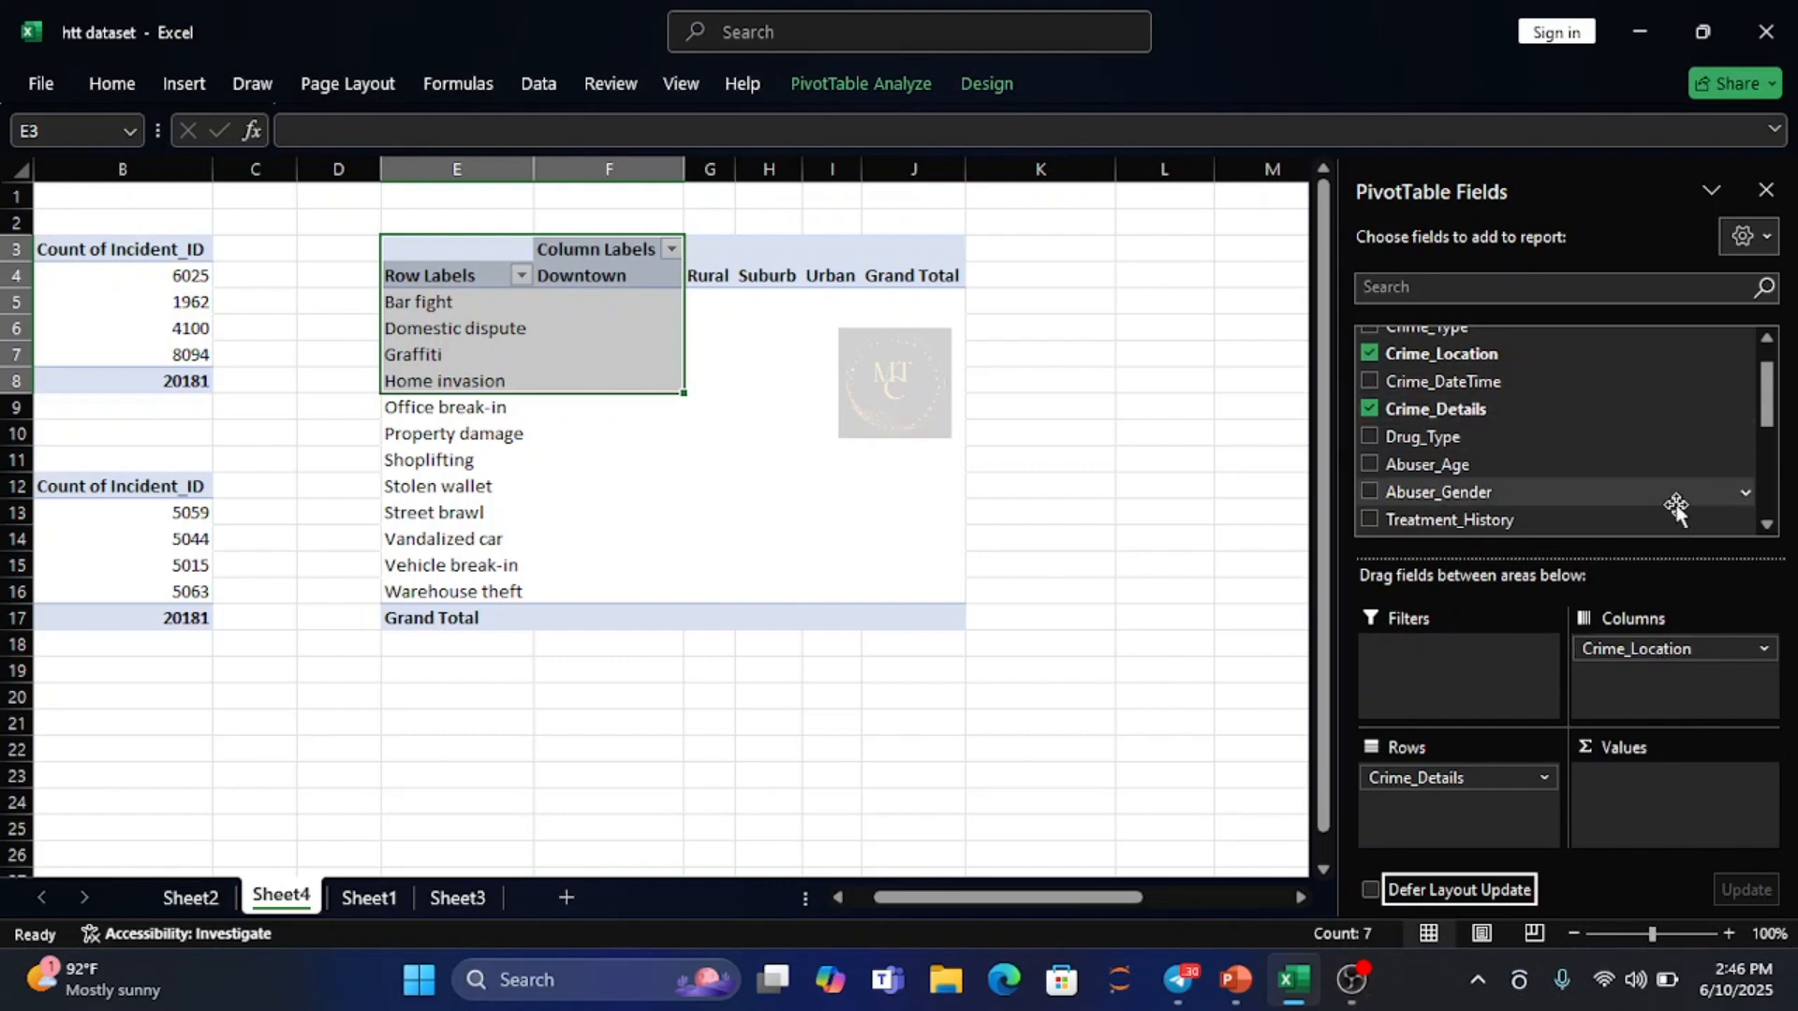
# - Add Incident_ID as a count in the values of the pivot table at E3
pyautogui.moveTo(1767, 407); pyautogui.dragTo(1767, 393)
pyautogui.moveTo(1528, 344); pyautogui.dragTo(1645, 786)
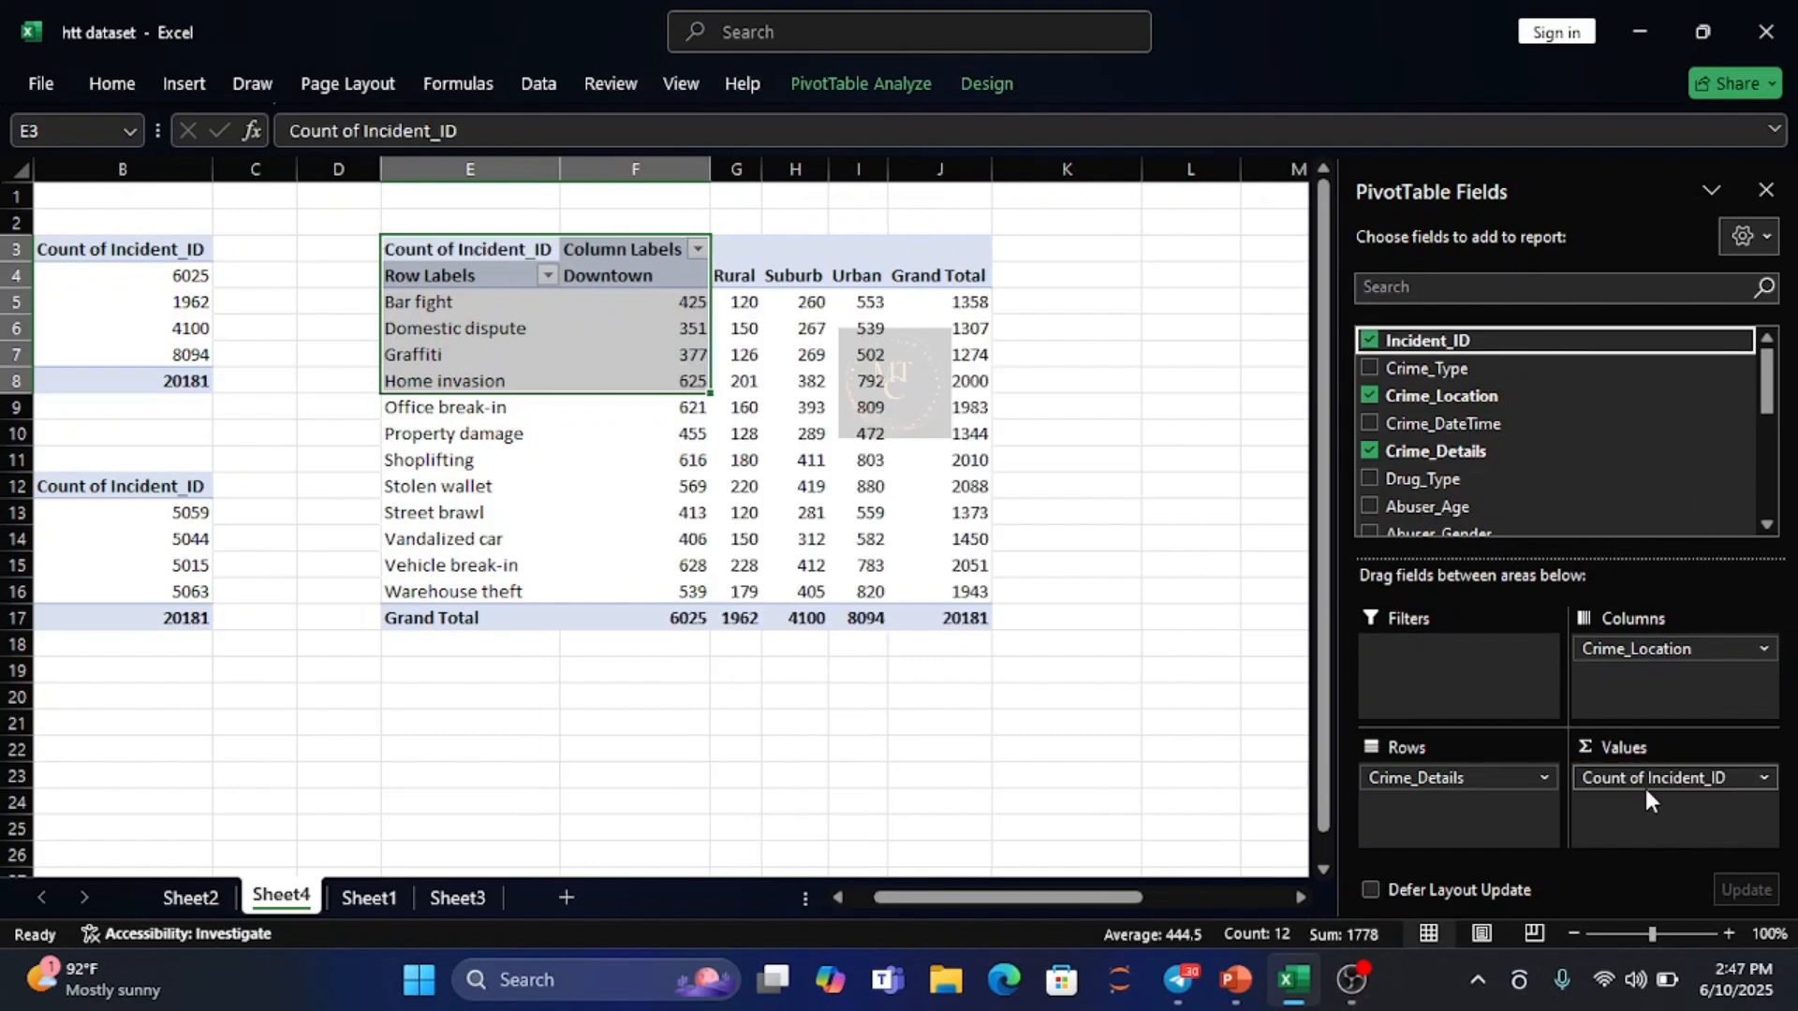
pyautogui.click(1000, 730)
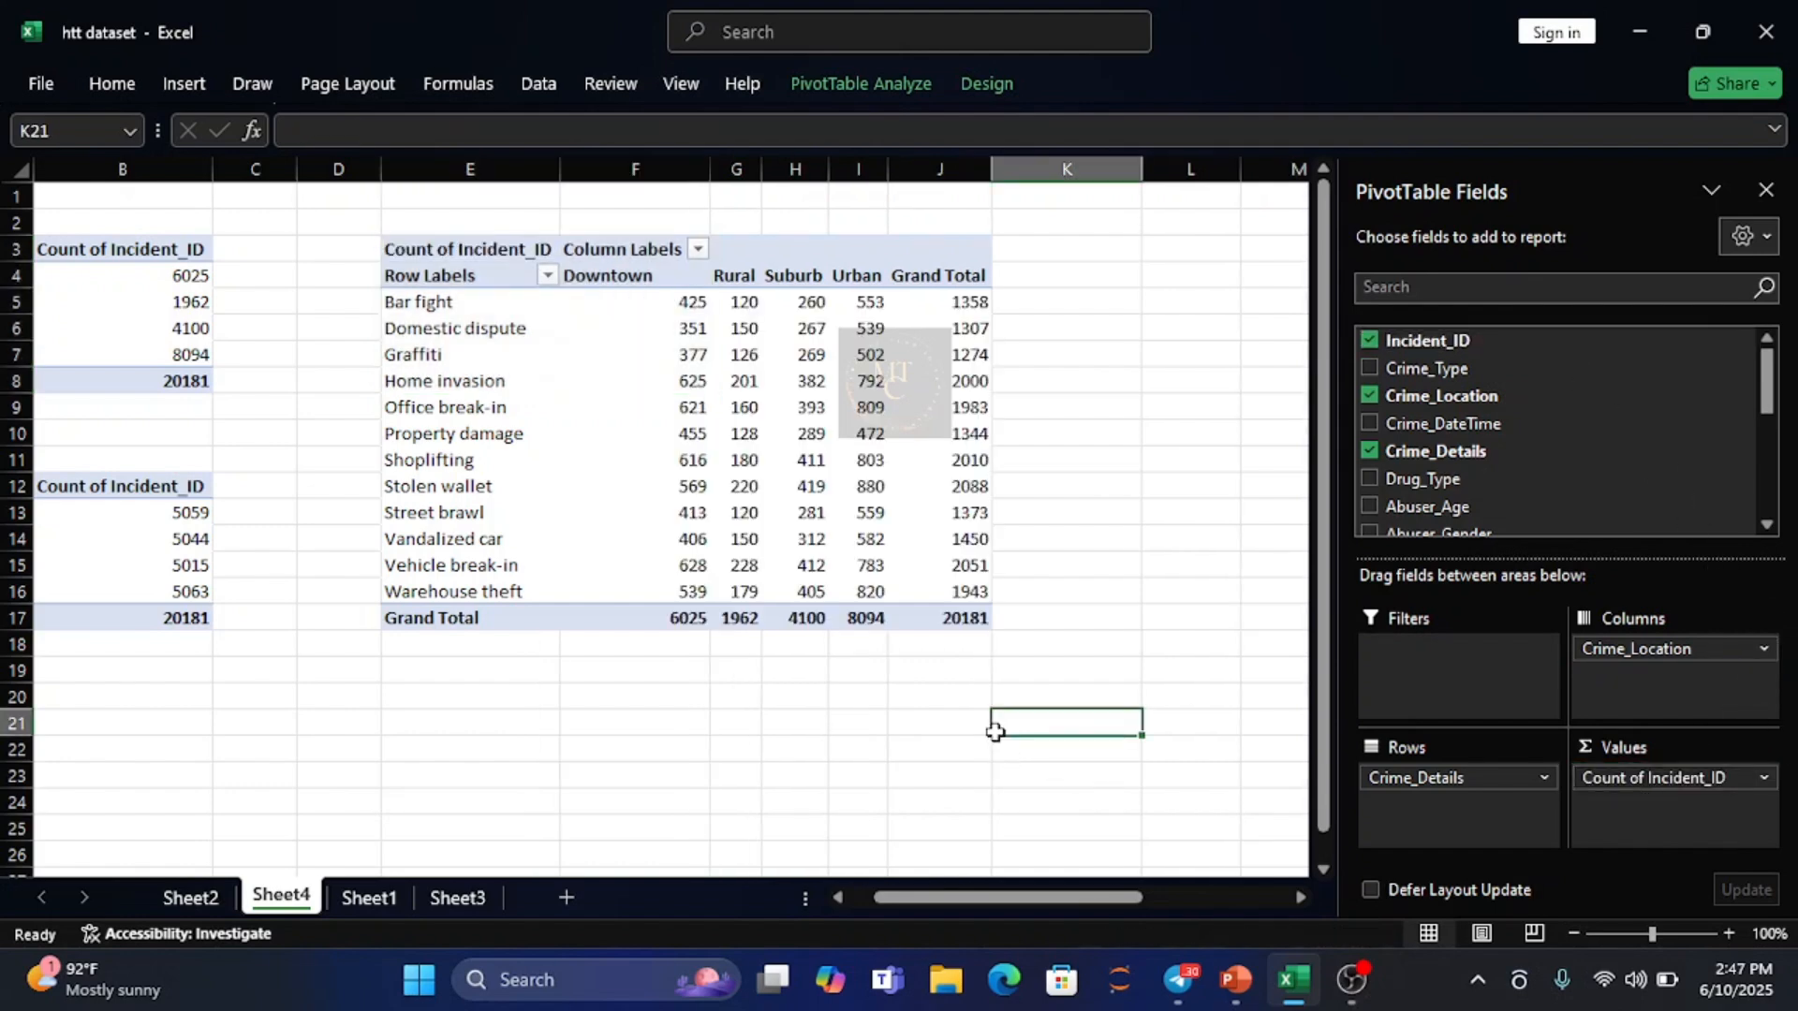
# - Examine the incident counts for each crime detail across the locations, along with the location and drug type pivot tables
pyautogui.click(442, 273)
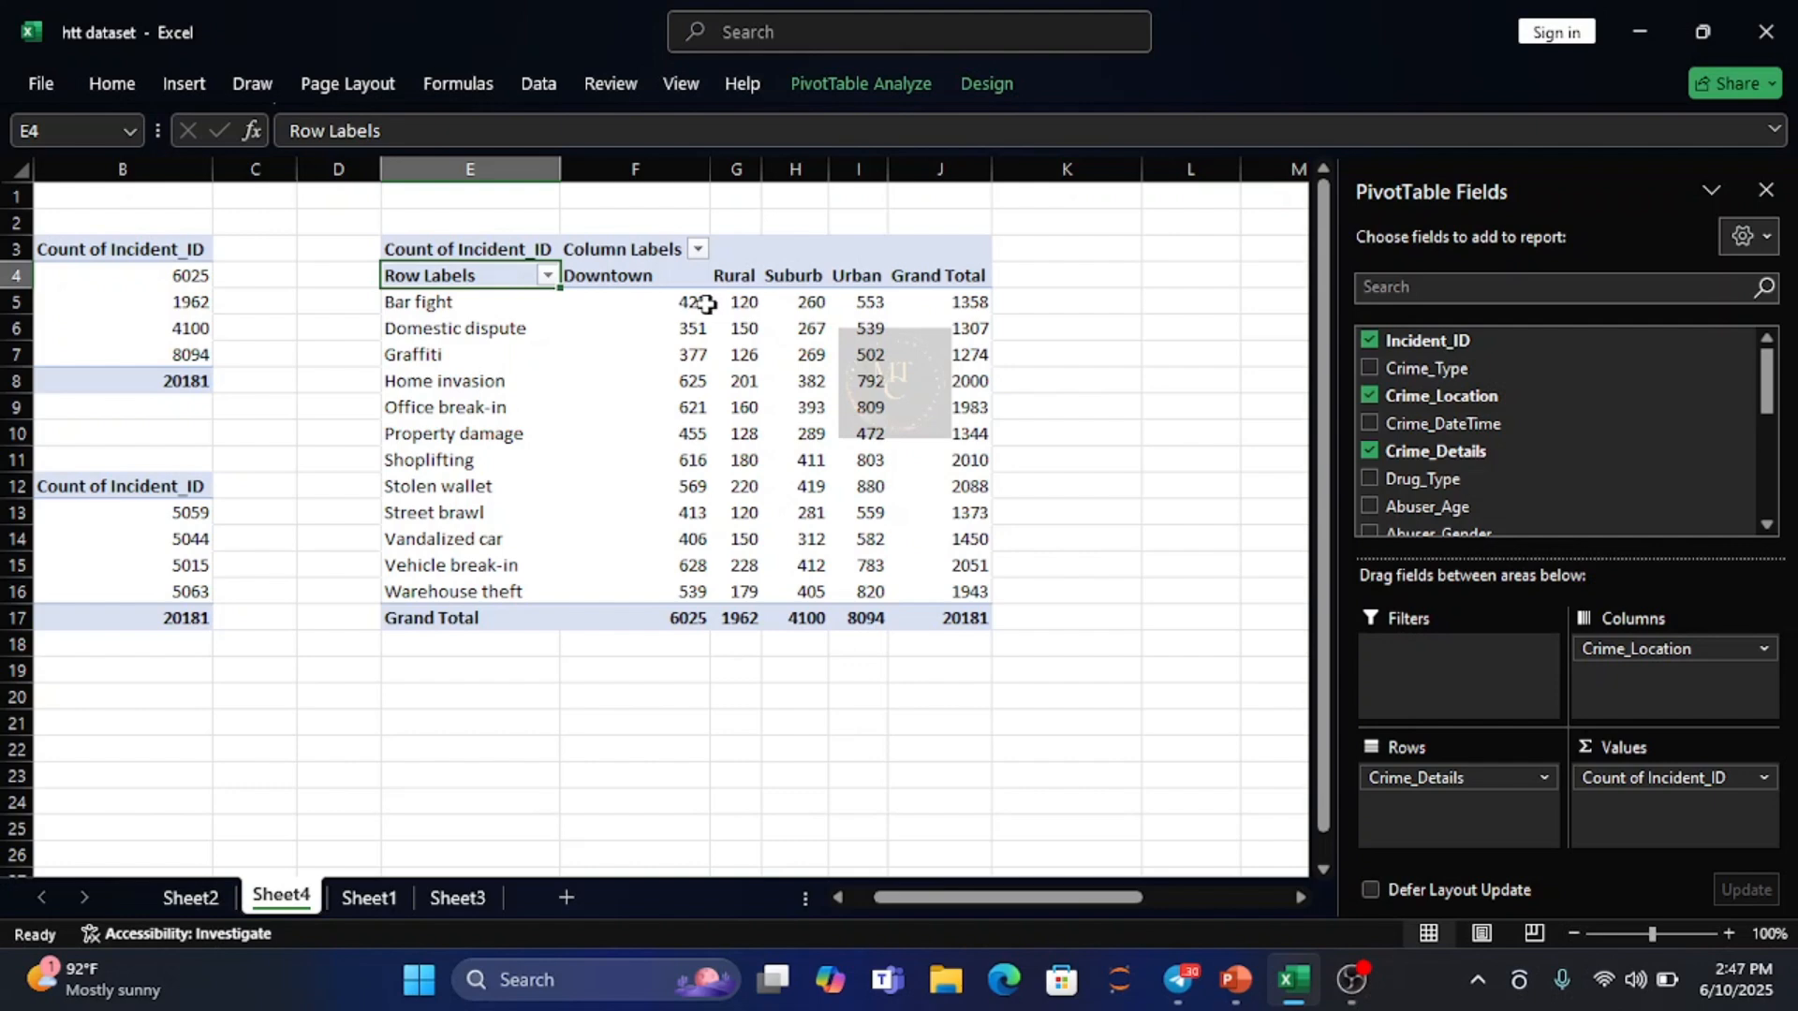
pyautogui.moveTo(705, 305)
pyautogui.moveTo(610, 290)
pyautogui.moveTo(887, 310)
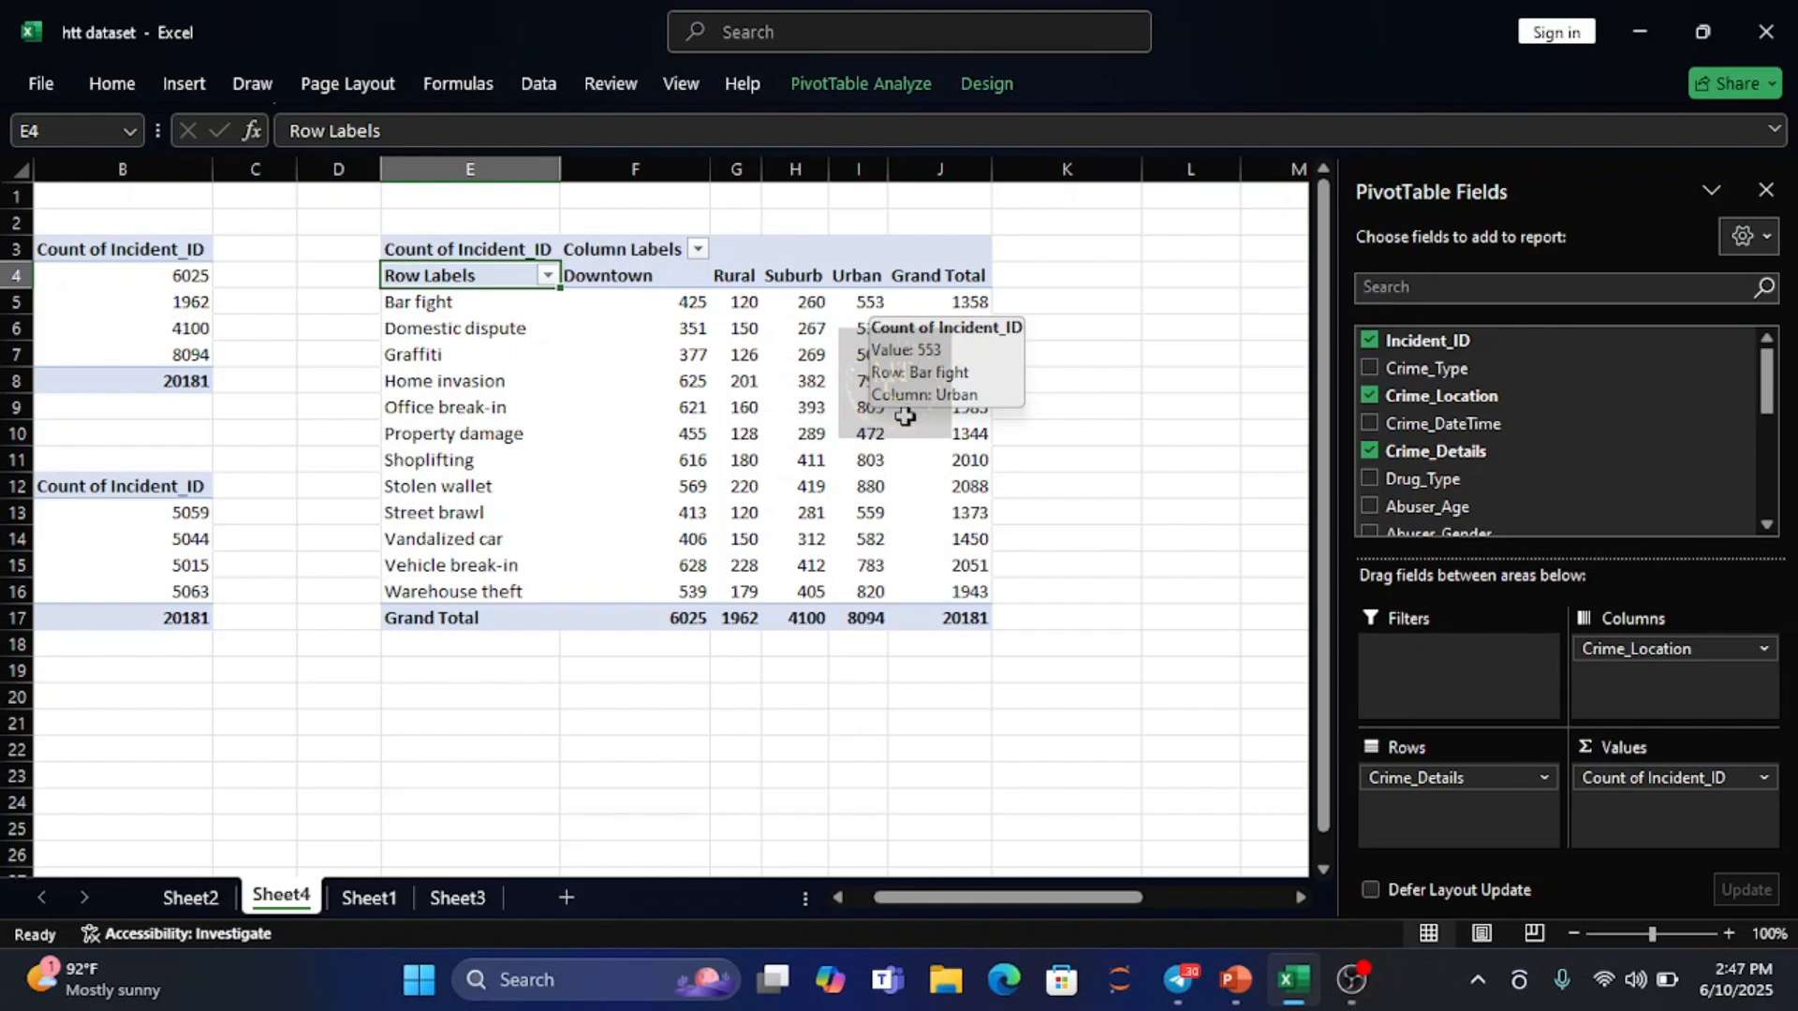
pyautogui.moveTo(870, 353)
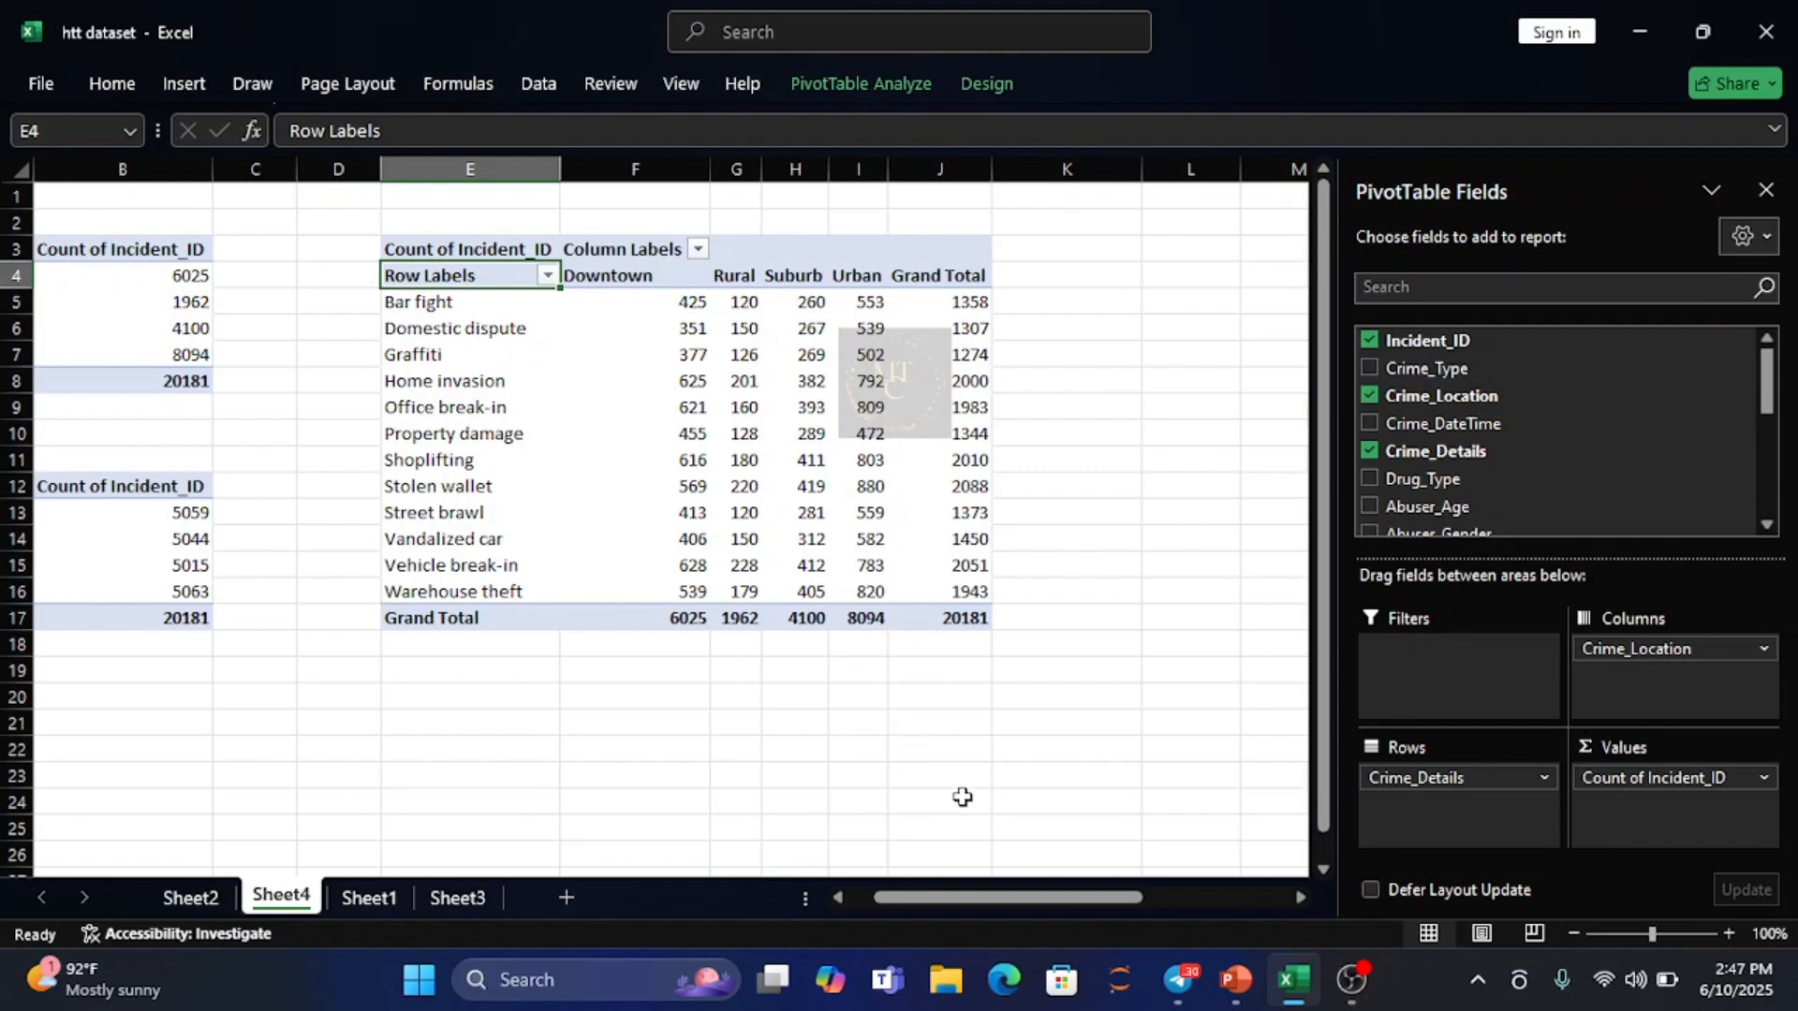
pyautogui.moveTo(983, 891); pyautogui.dragTo(958, 892)
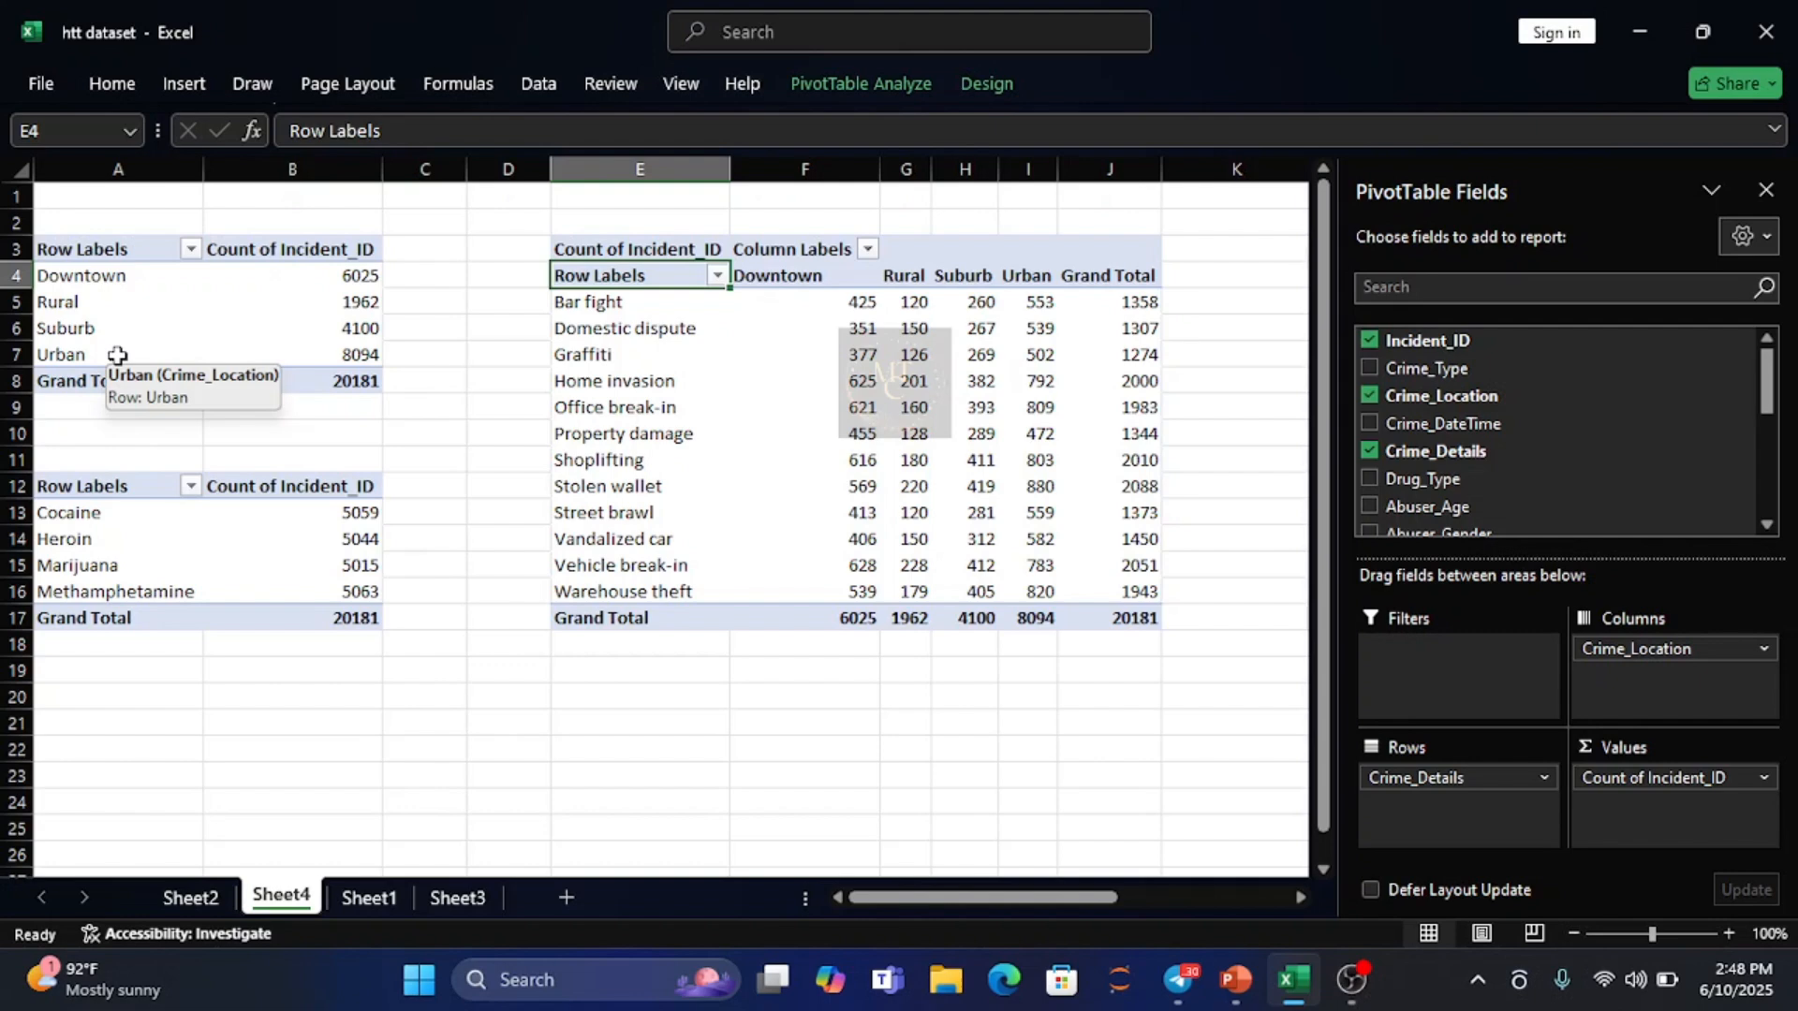
pyautogui.click(191, 82)
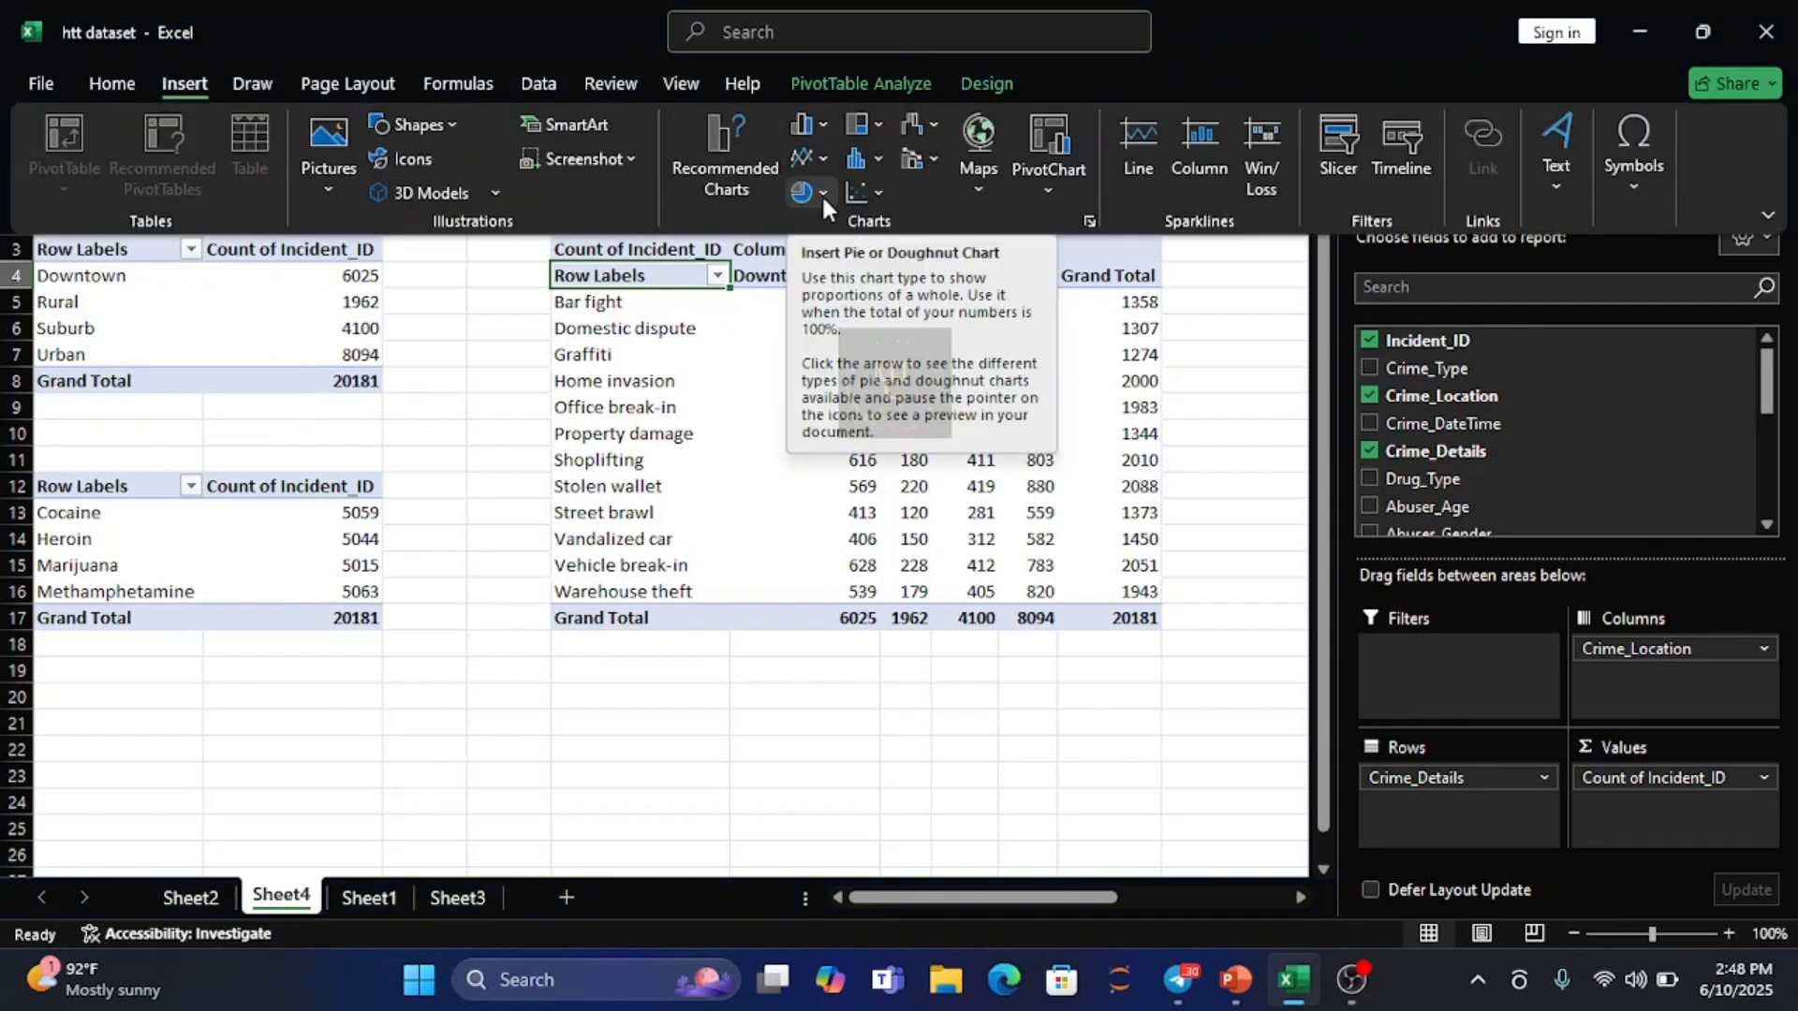
pyautogui.click(823, 130)
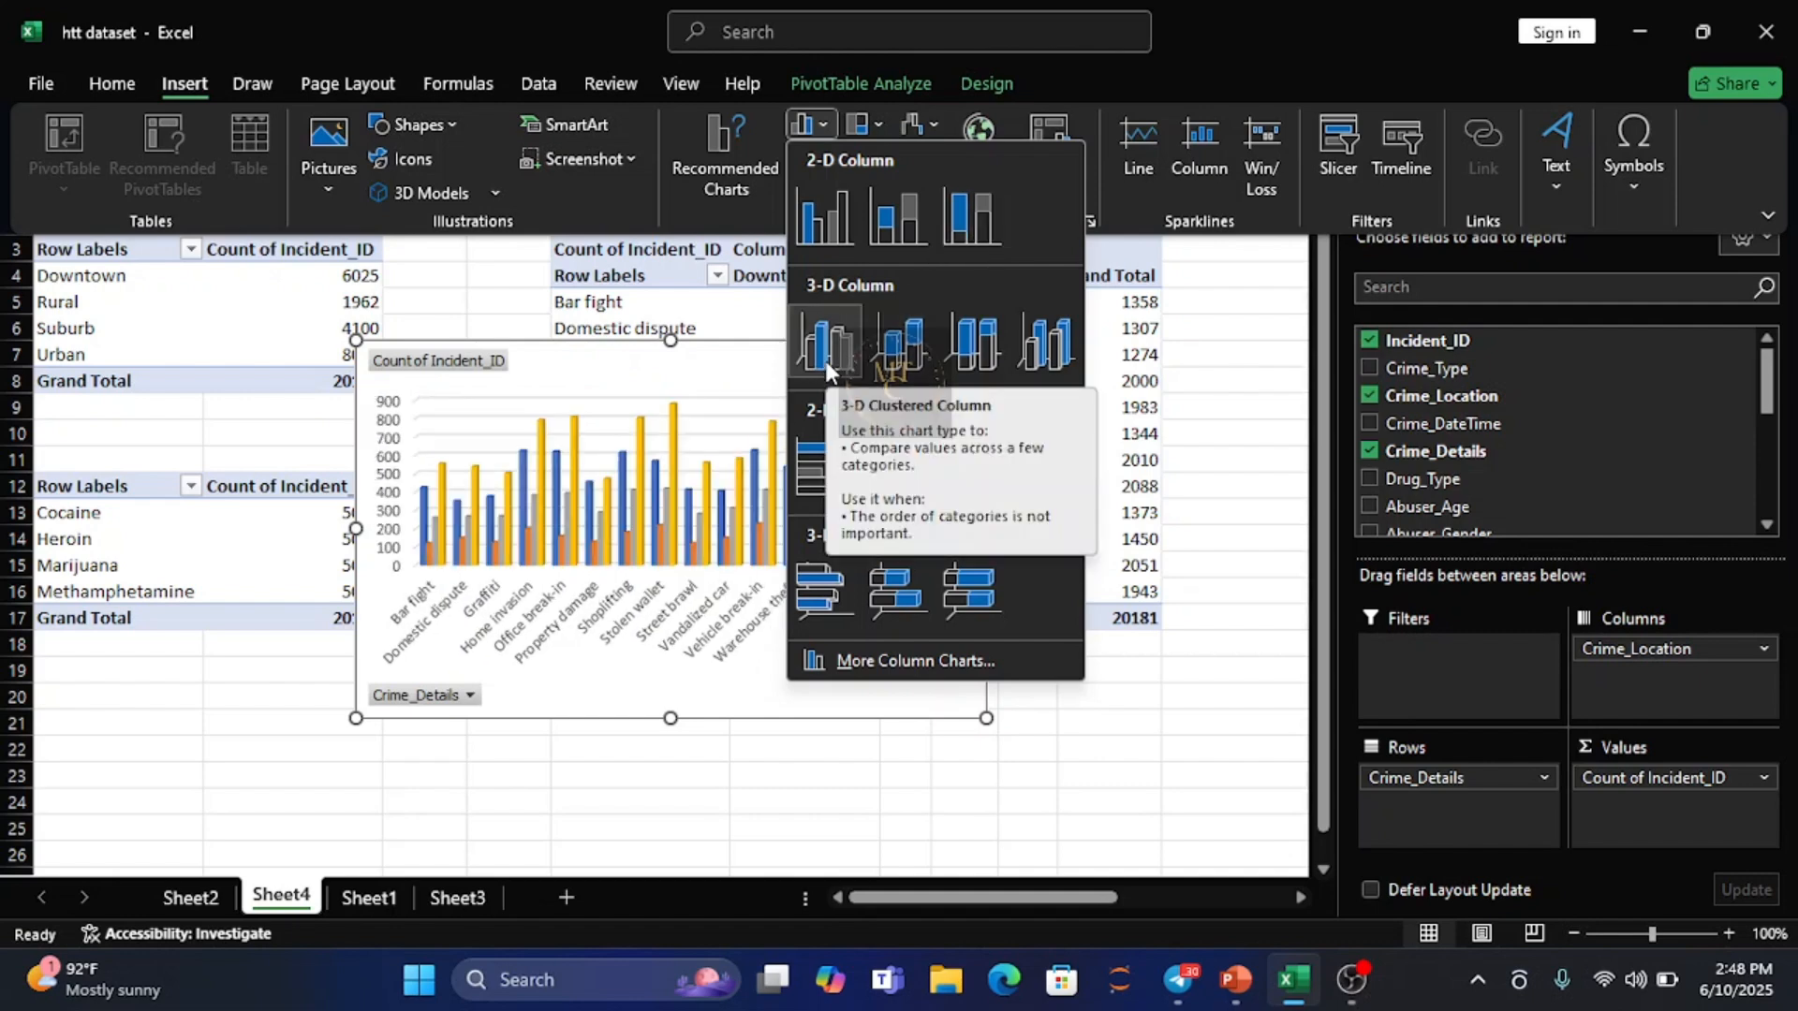
pyautogui.click(105, 253)
pyautogui.click(104, 253)
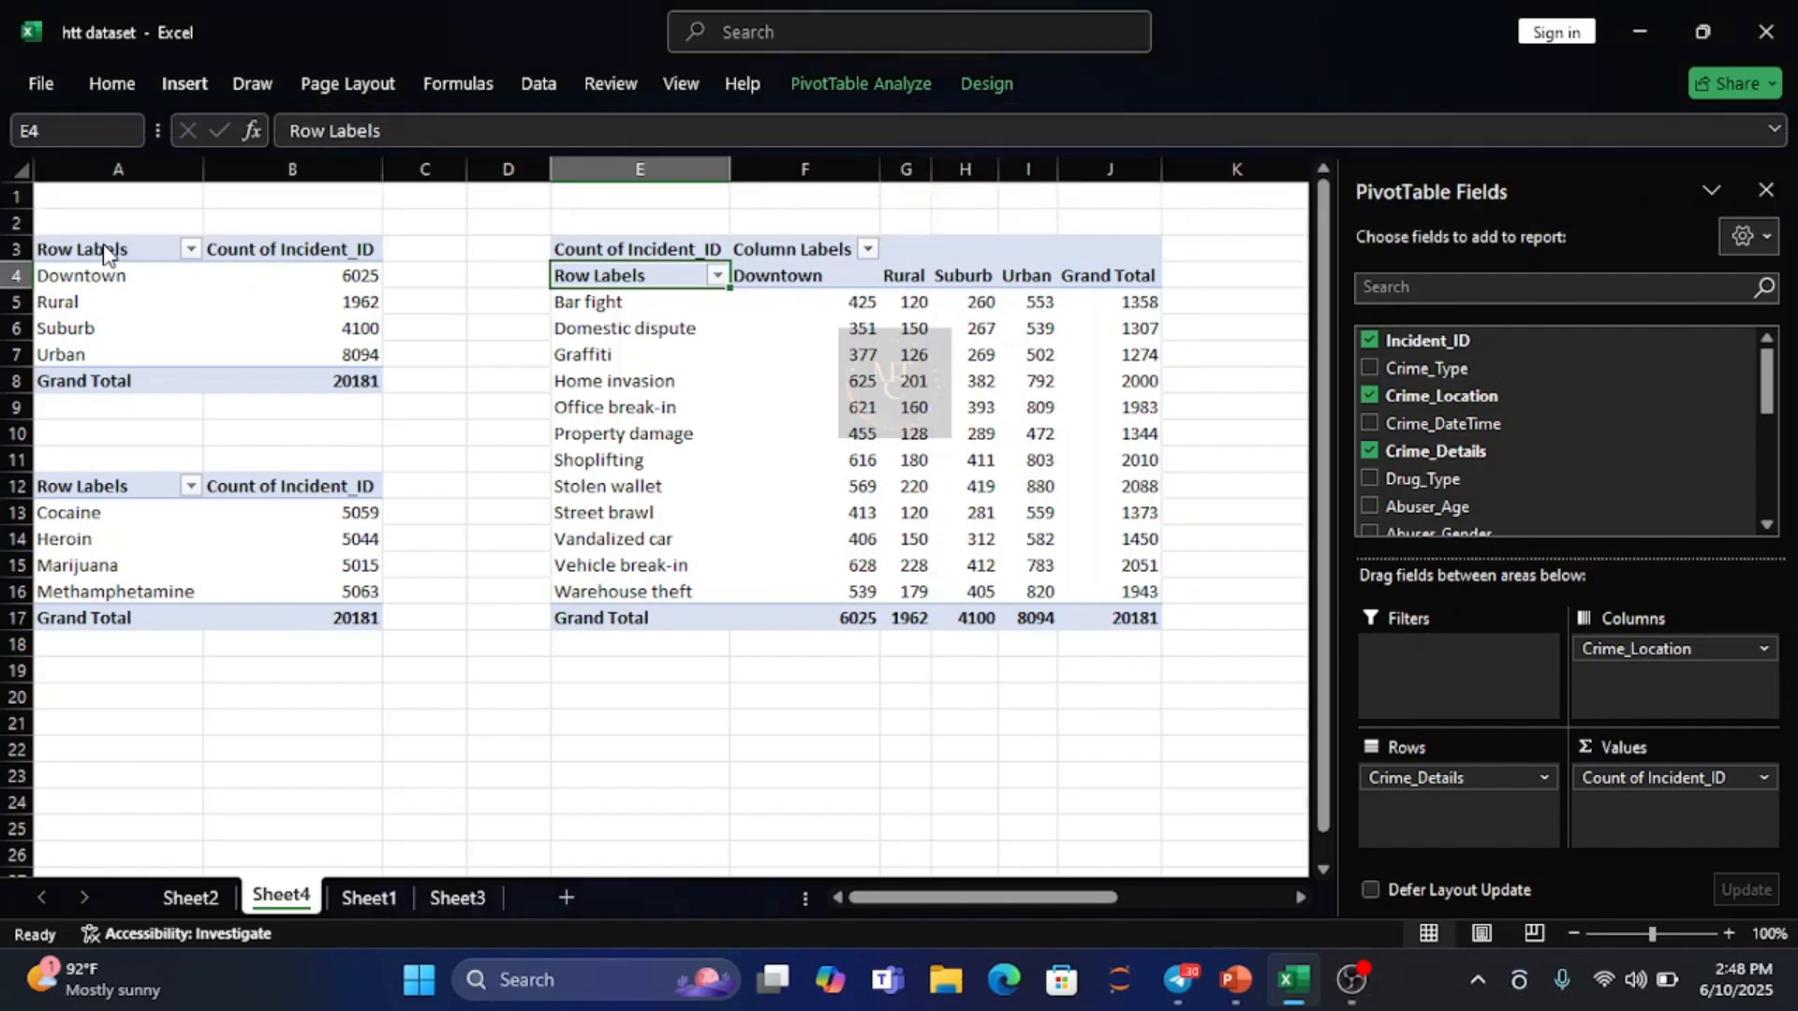
# - Insert a 2-D clustered column chart from the crime location pivot table at A3
pyautogui.click(104, 261)
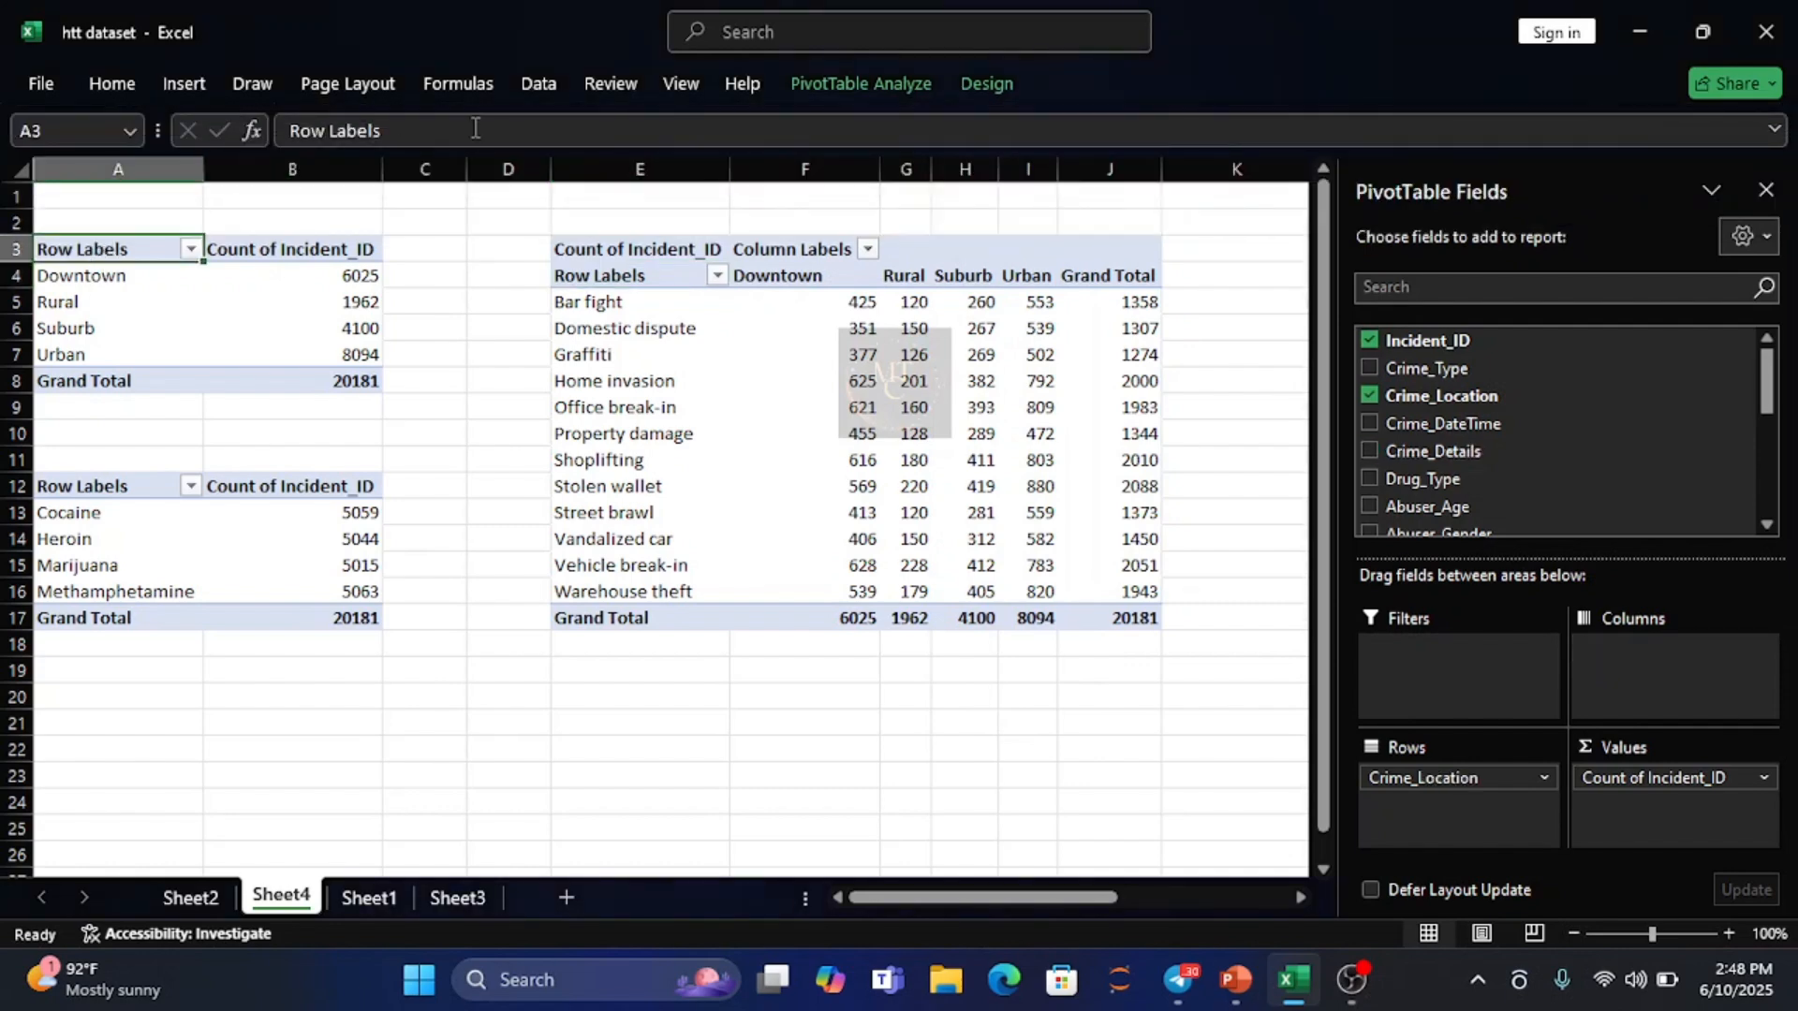
pyautogui.click(184, 83)
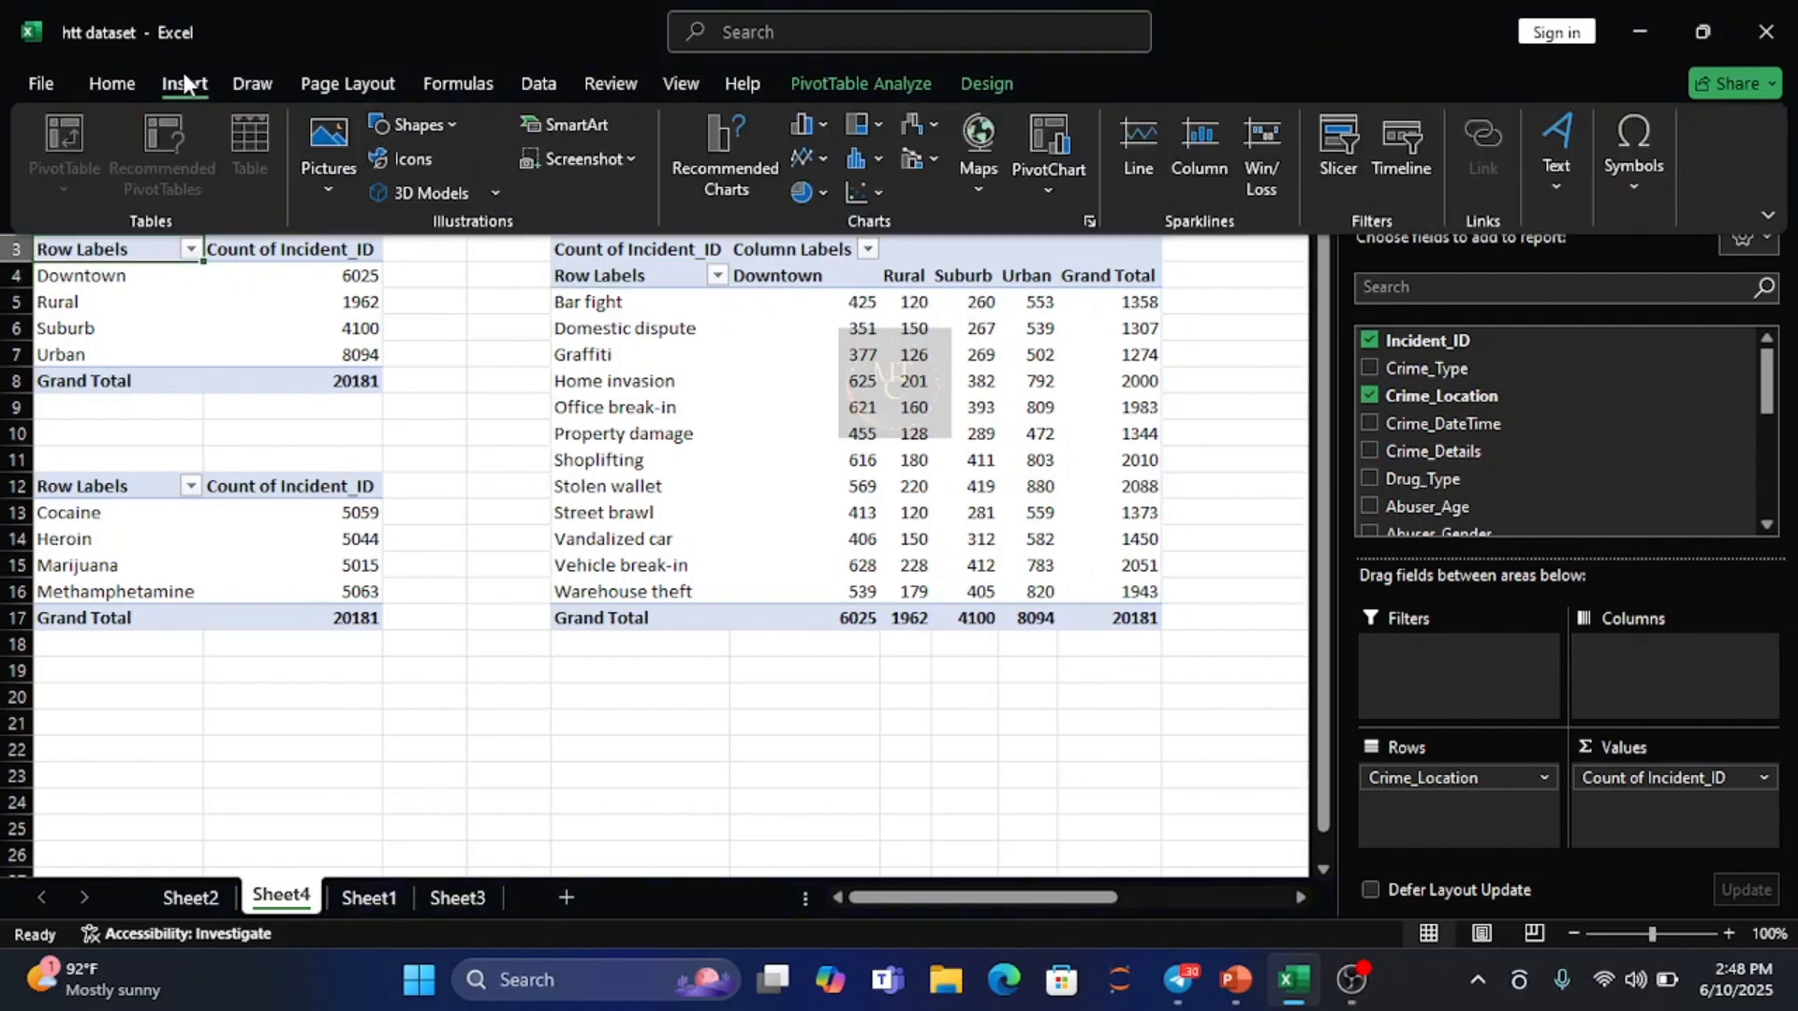
pyautogui.click(822, 124)
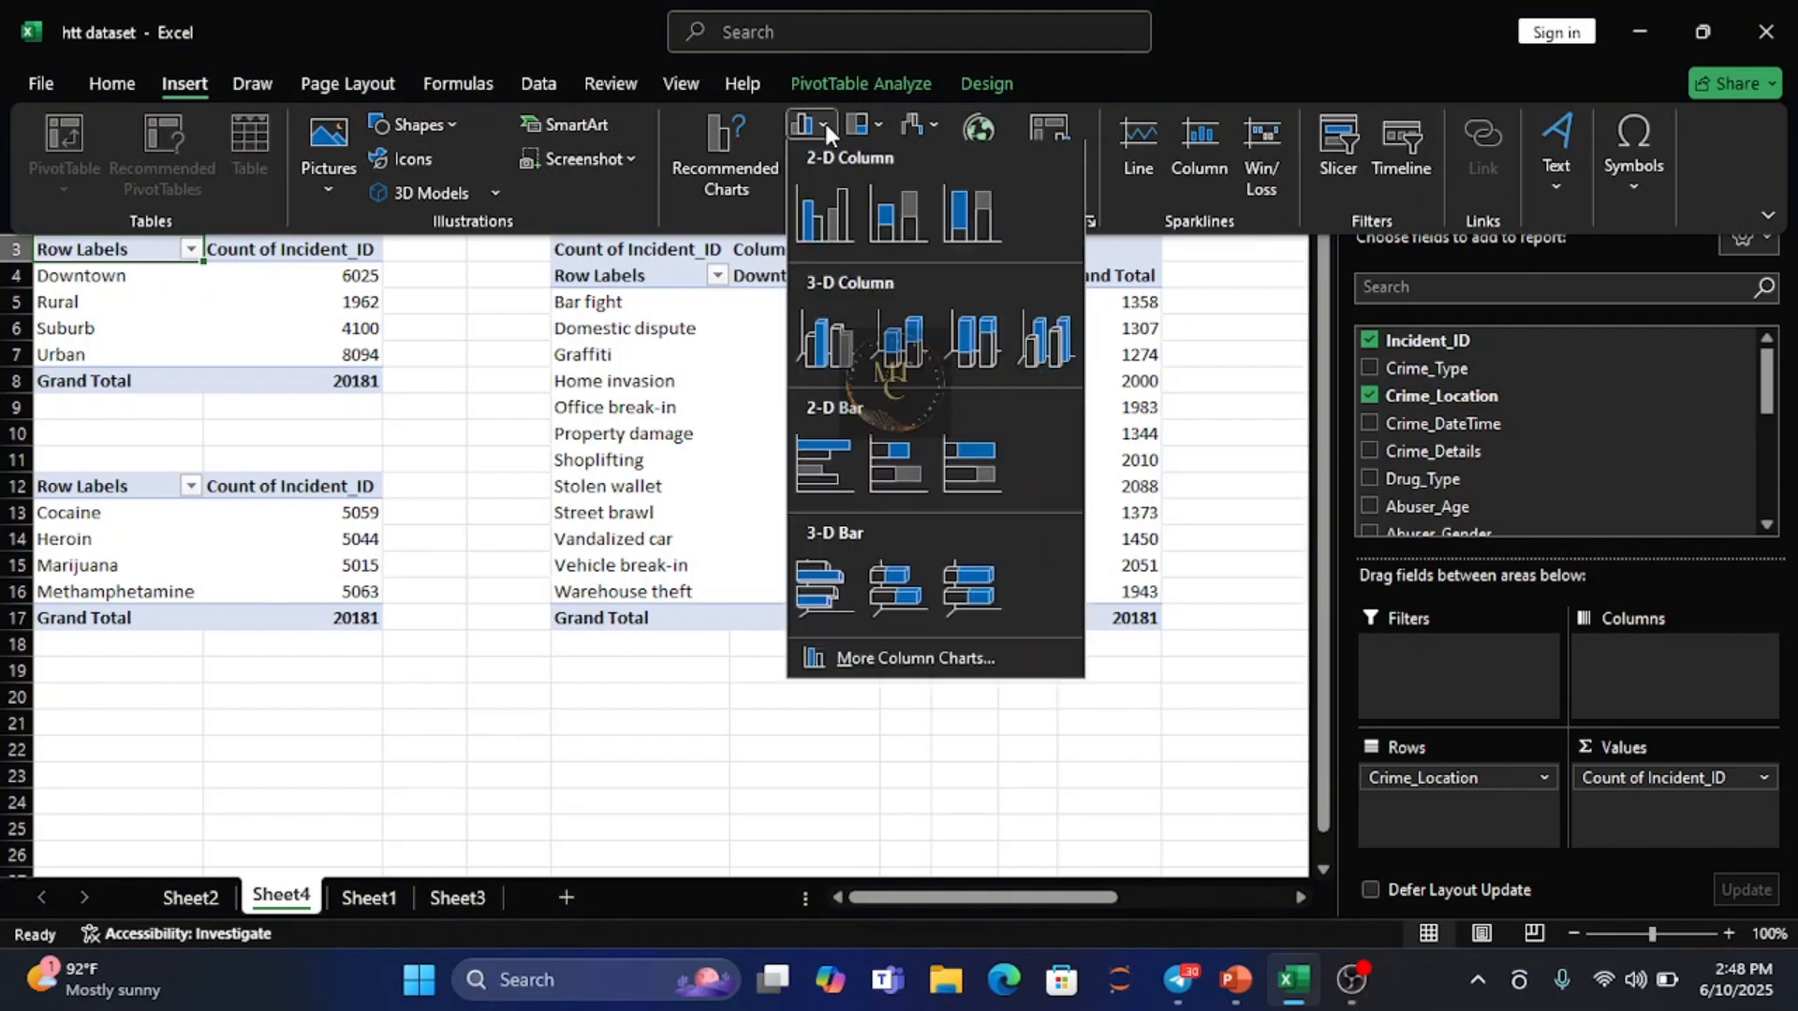
pyautogui.click(827, 216)
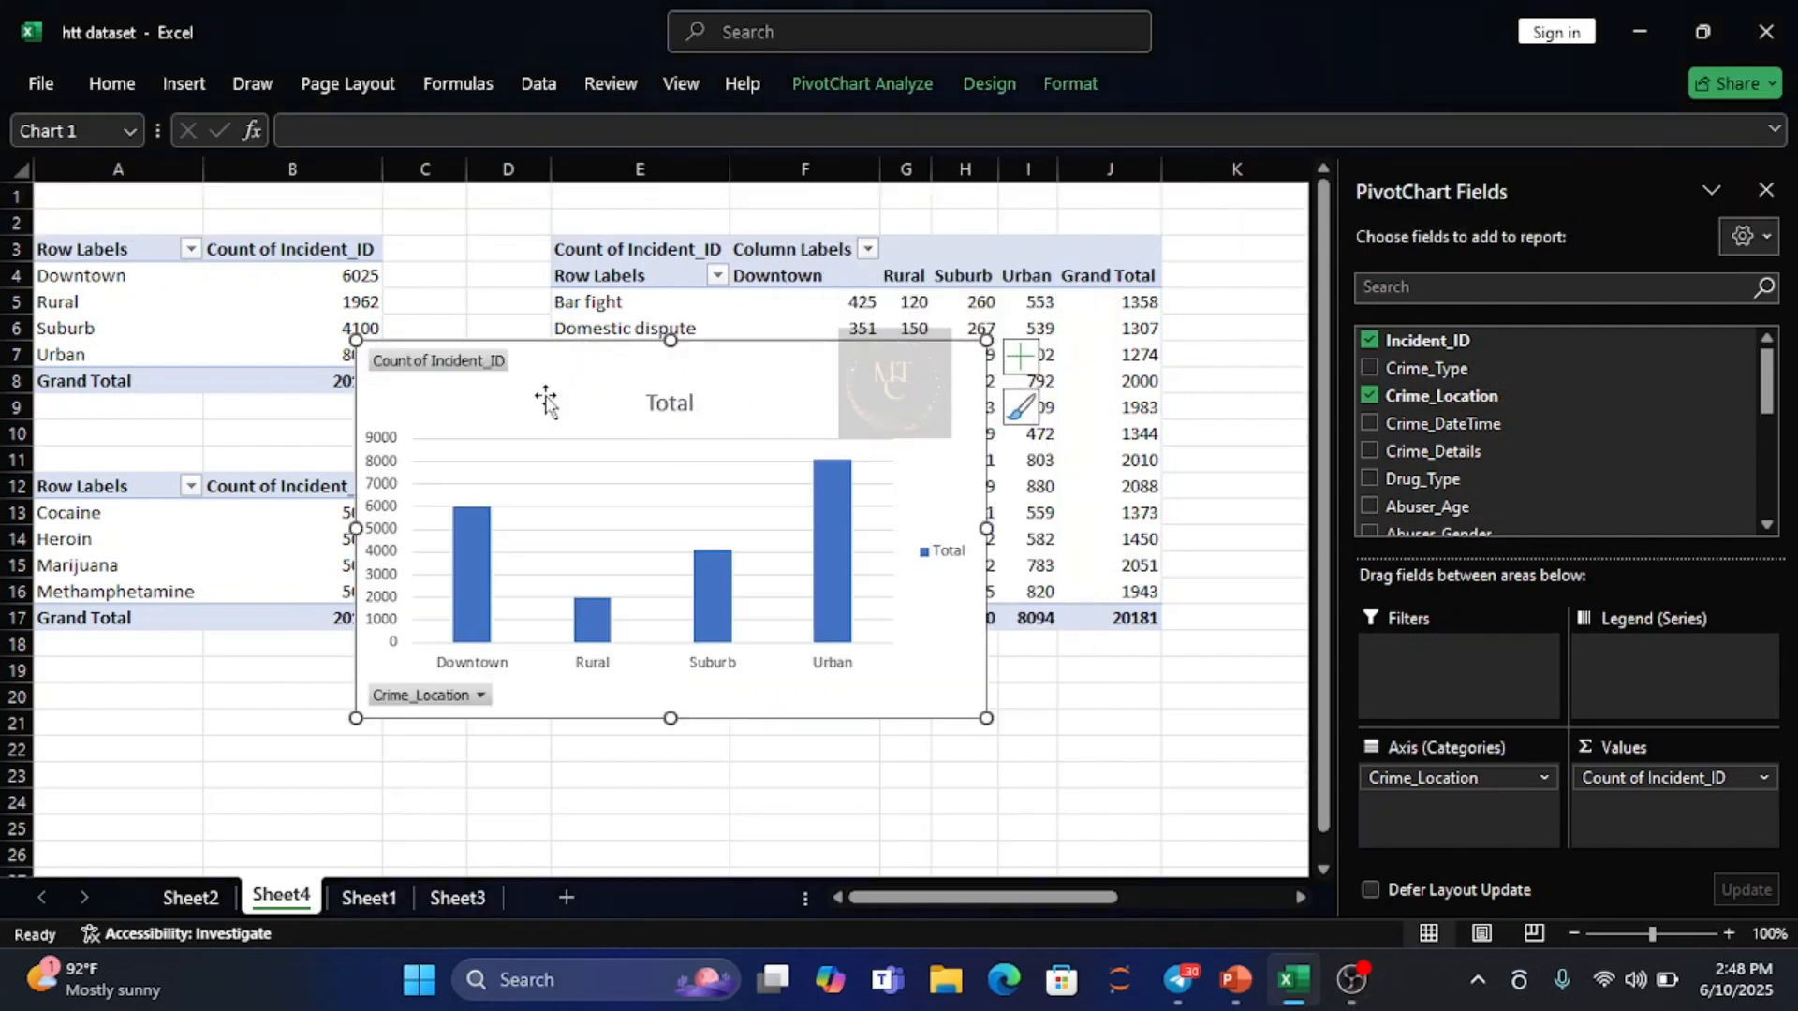
# - Change the title of the crime location column chart to "Area with the Highest Crime rate"
pyautogui.click(676, 410)
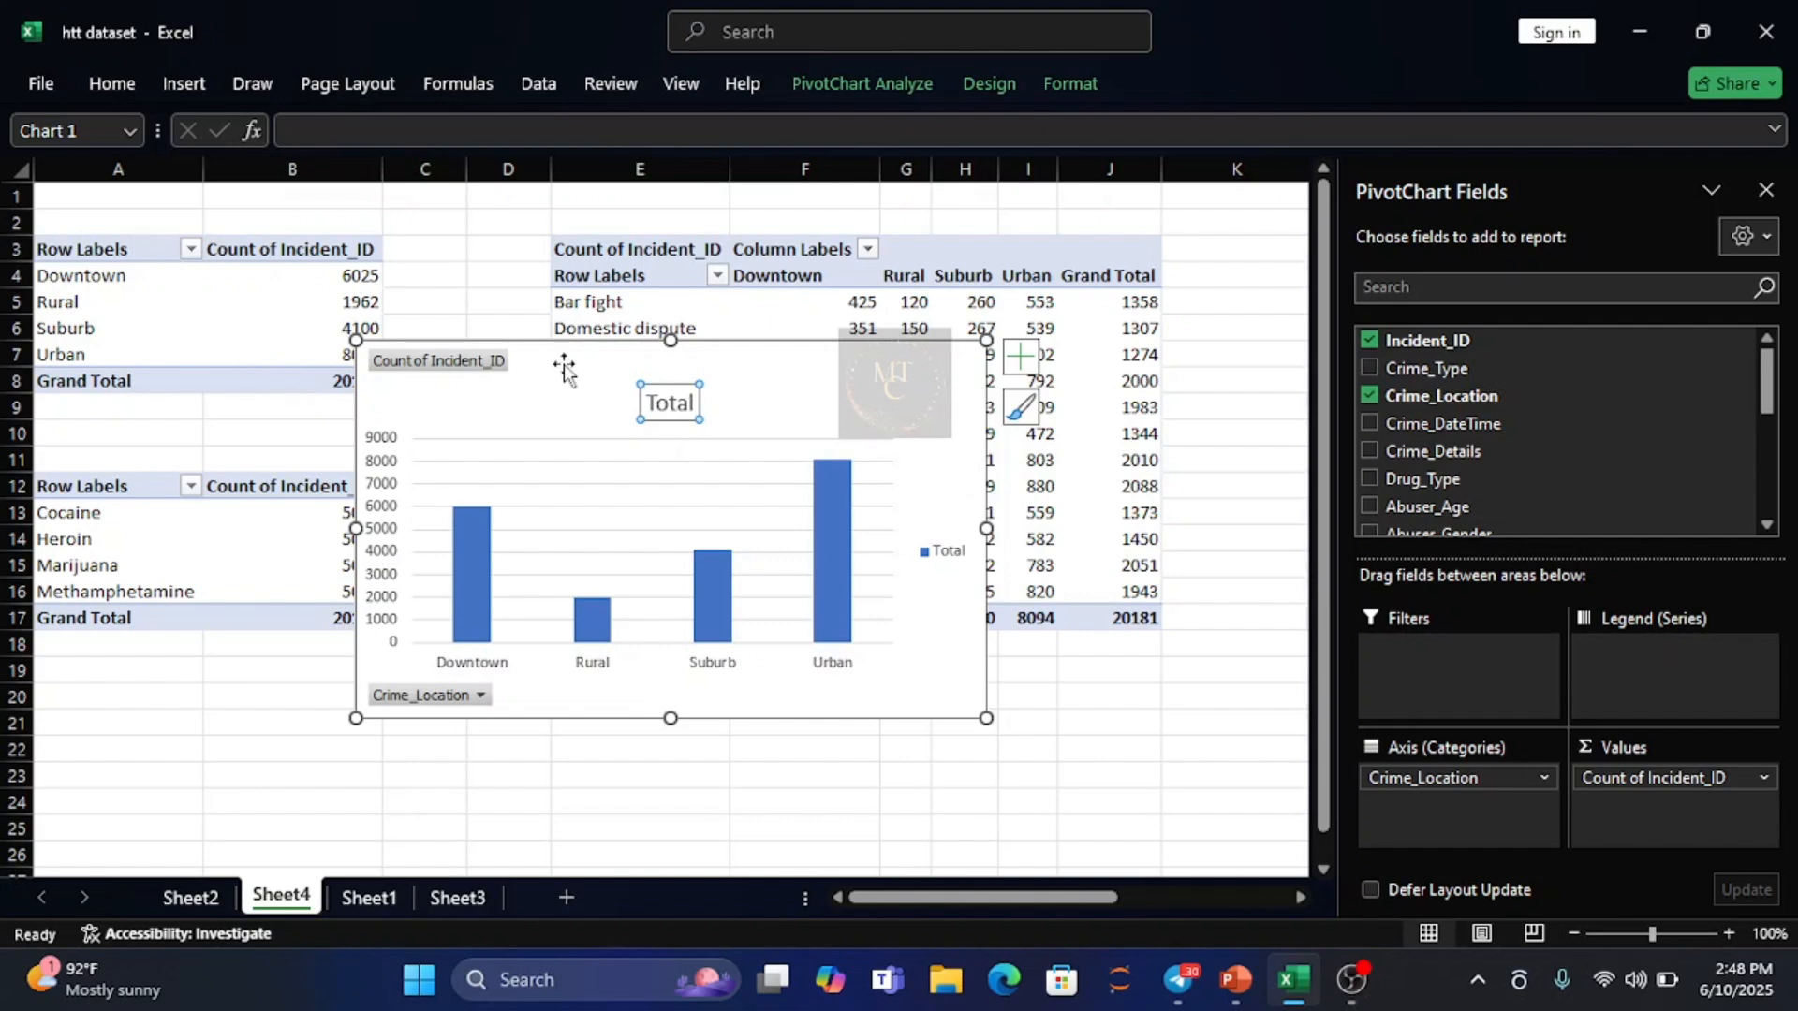
pyautogui.click(693, 402)
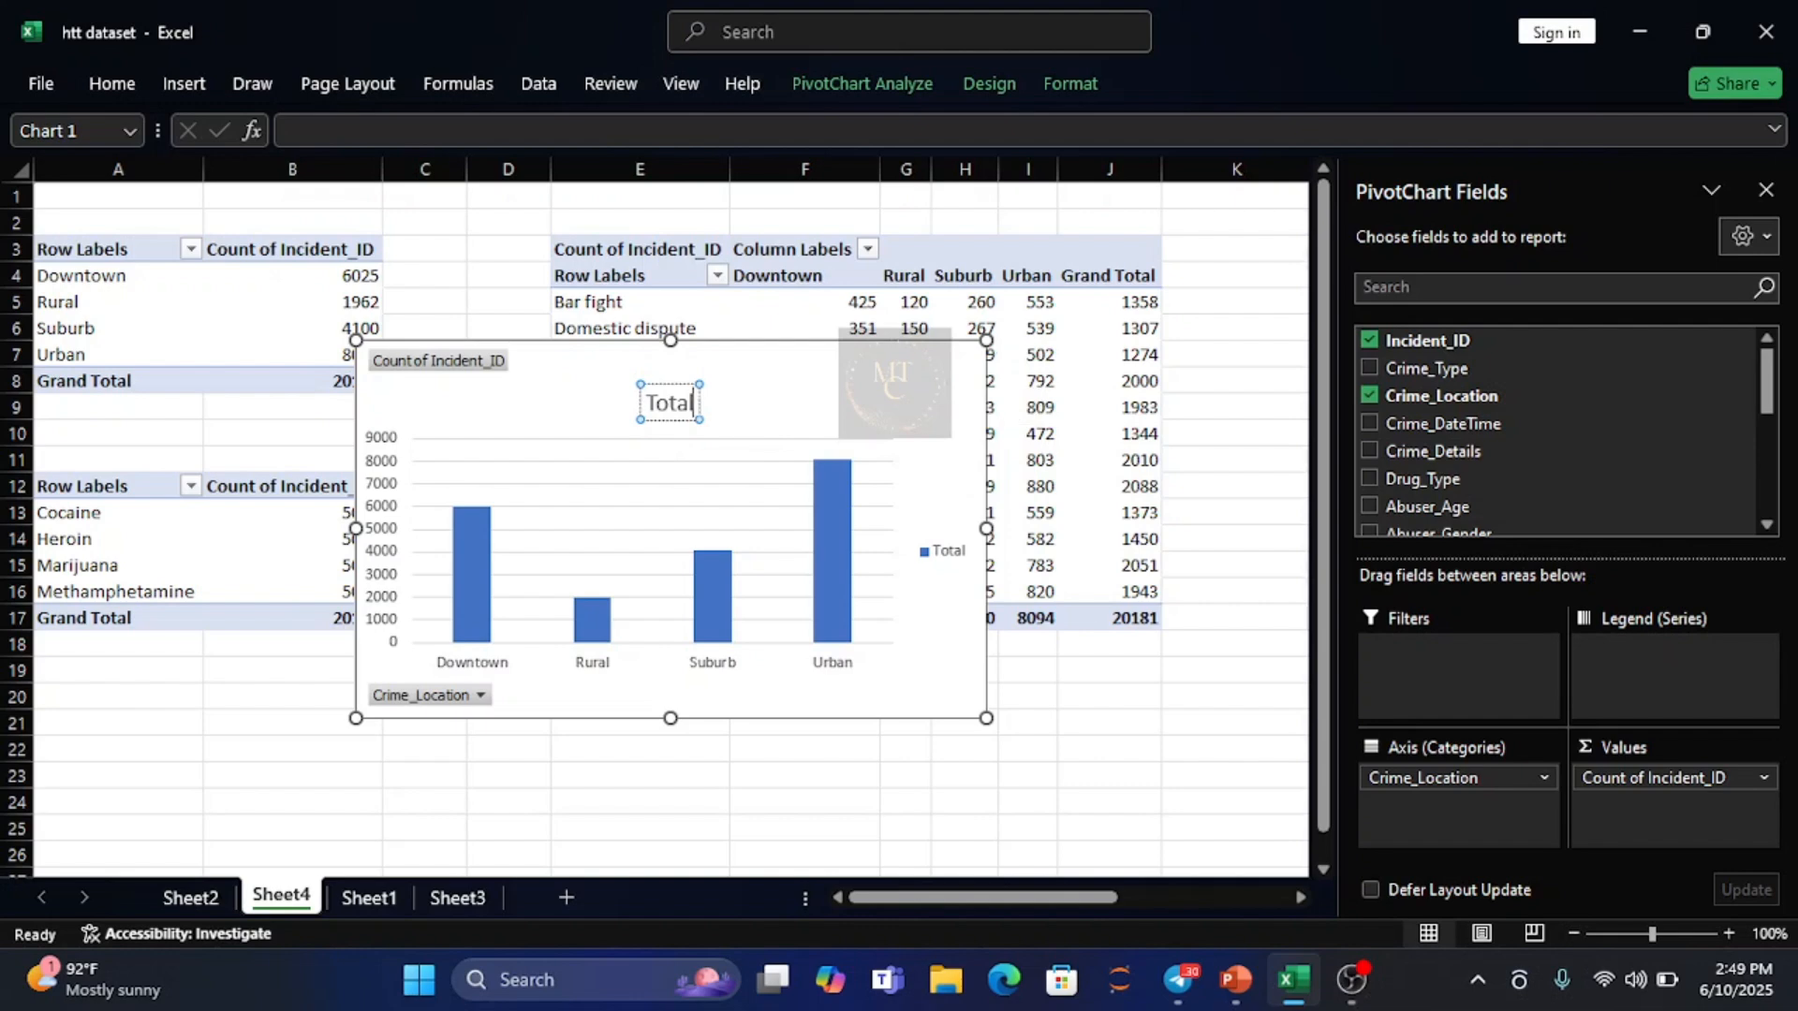
pyautogui.press('BackSpace')
pyautogui.press('BackSpace')
pyautogui.press('BackSpace')
pyautogui.press('BackSpace')
pyautogui.press('BackSpace')
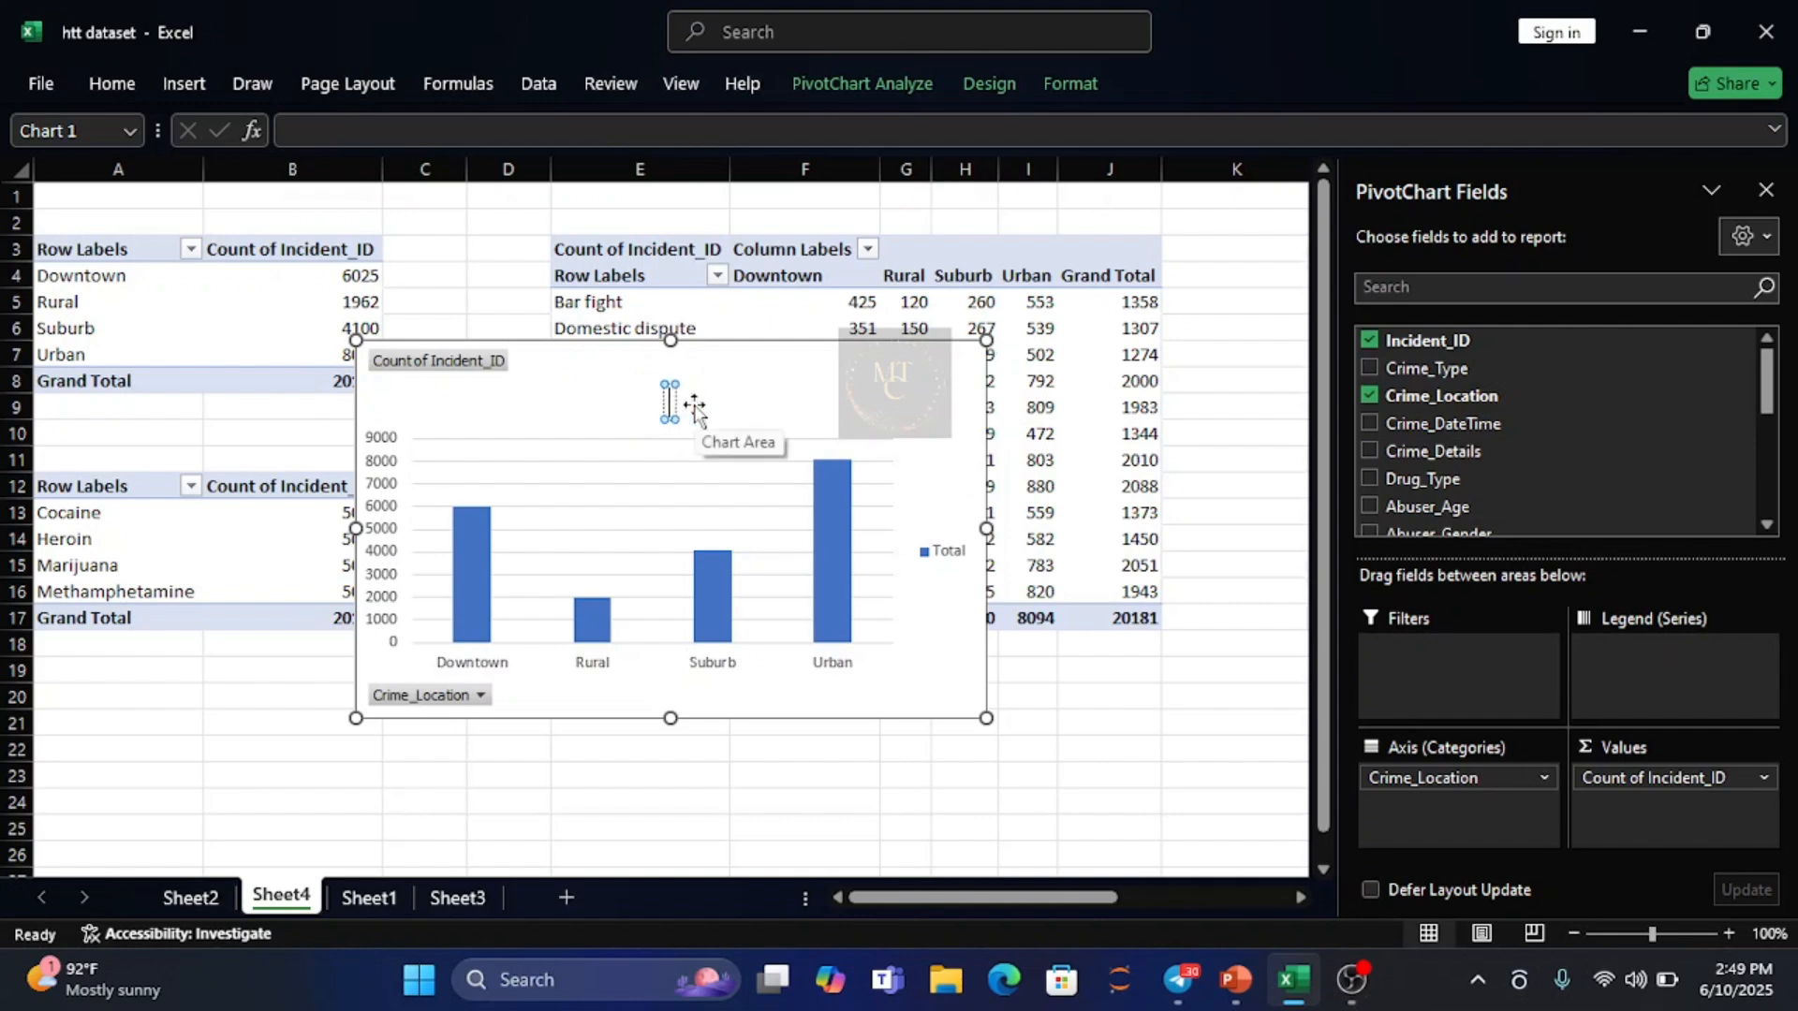
pyautogui.write('Area')
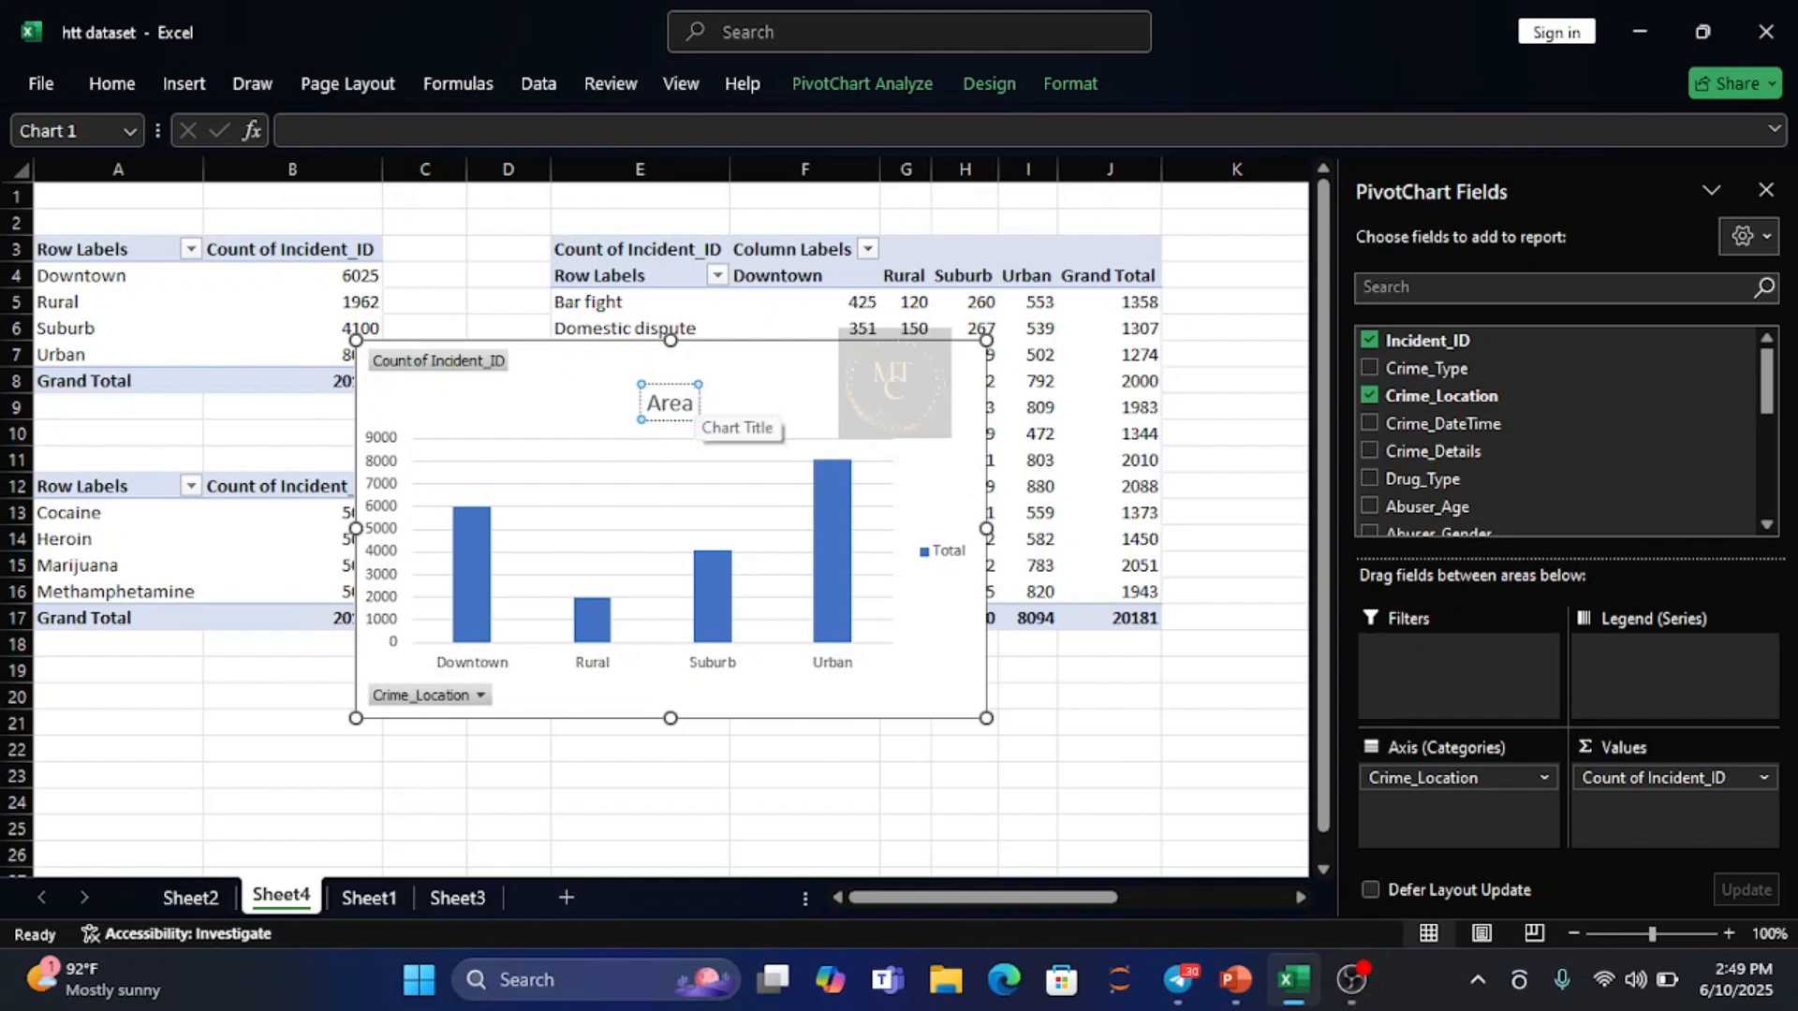
pyautogui.write(' with')
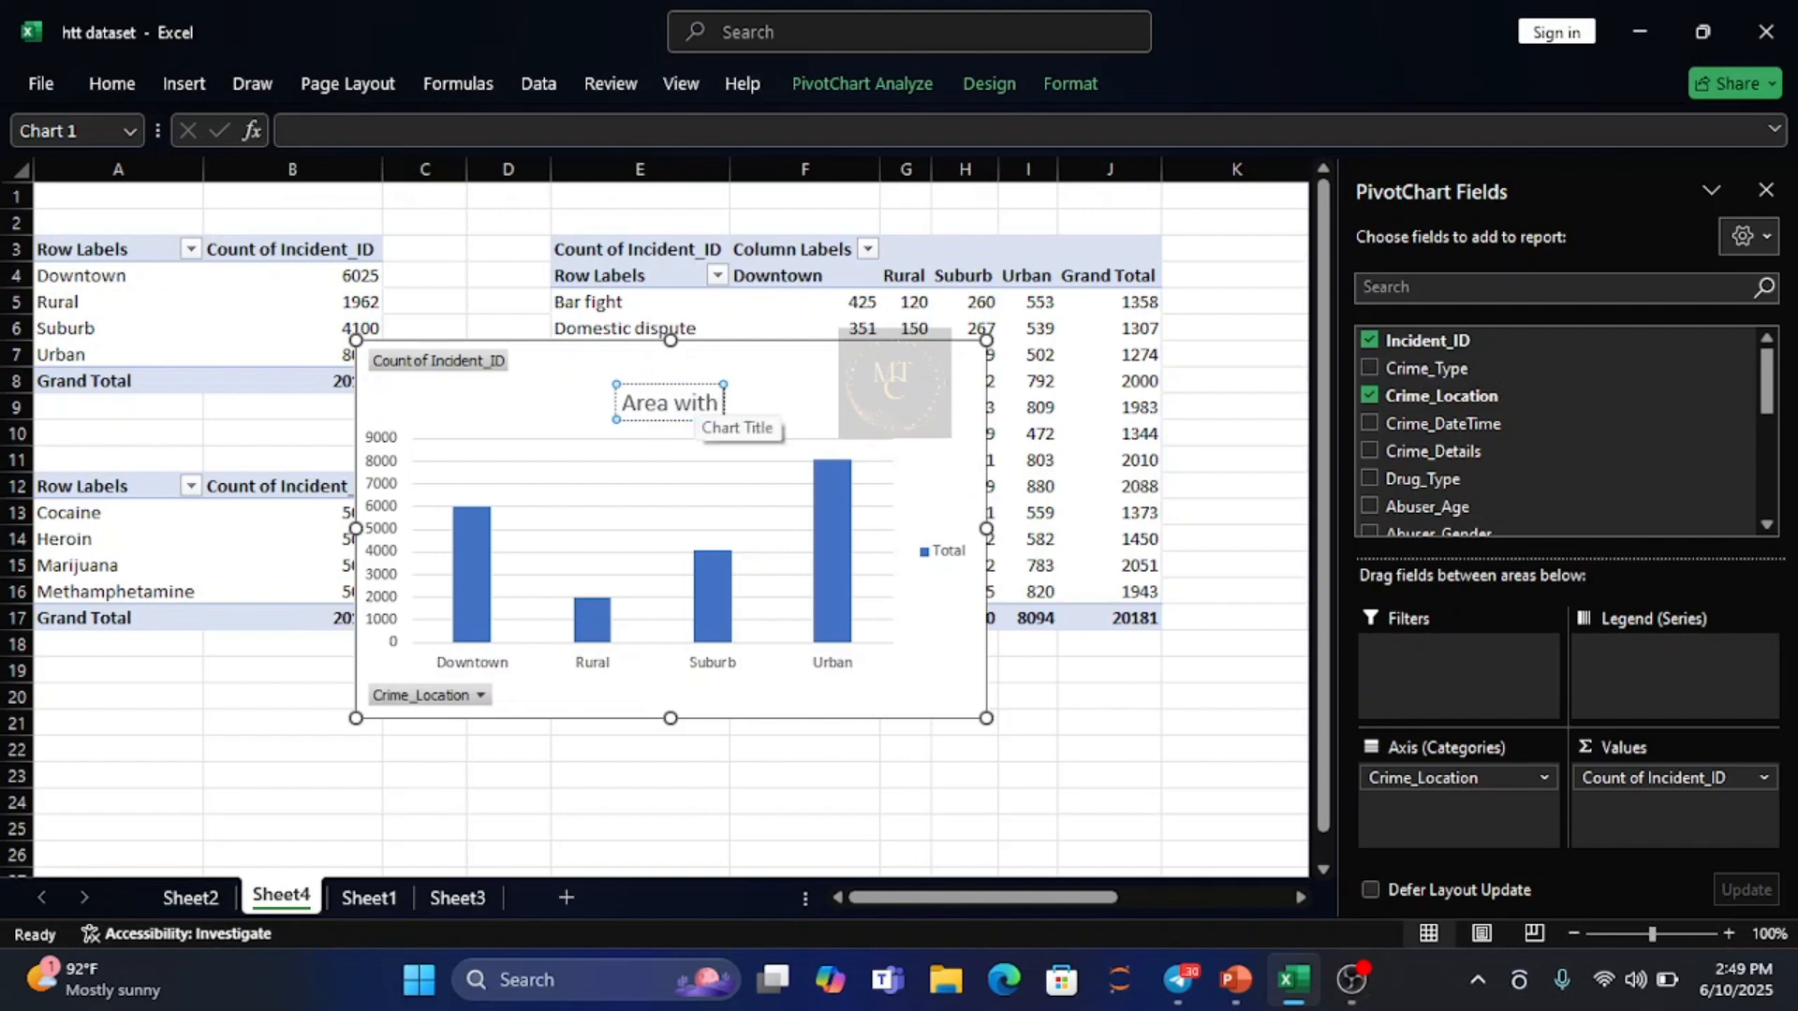
pyautogui.write(' the Hi')
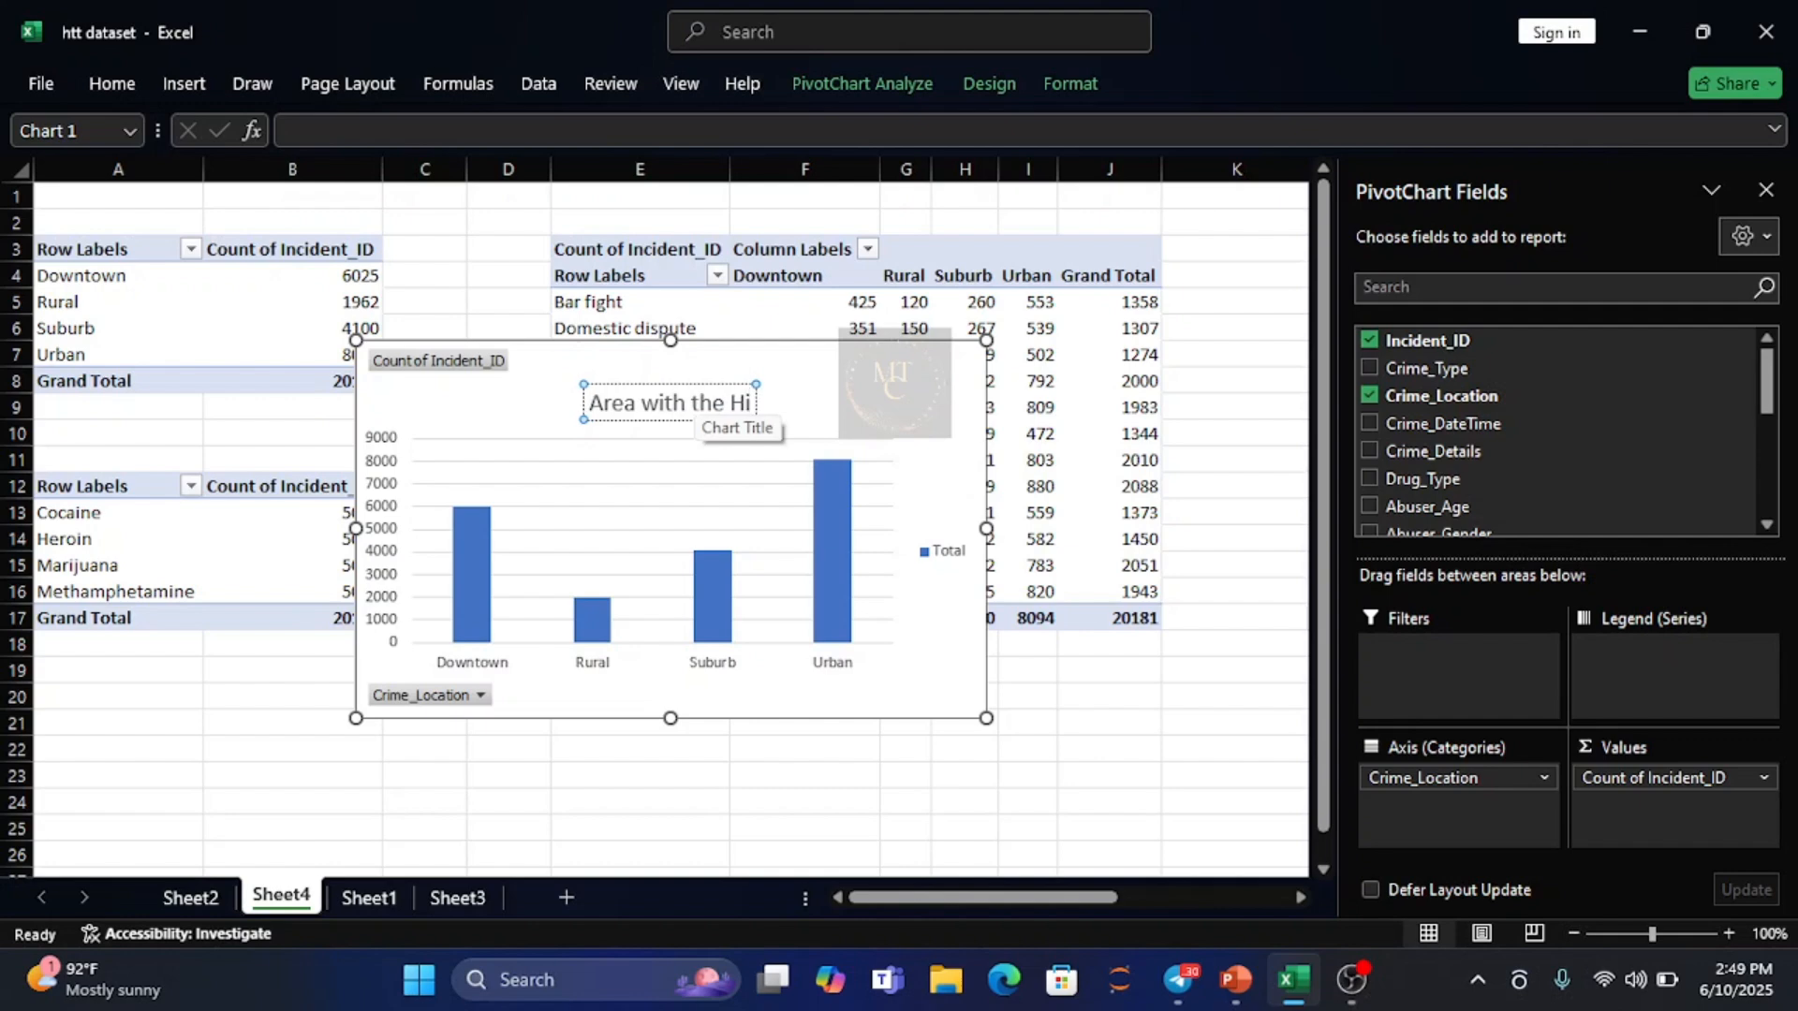
pyautogui.write('gh')
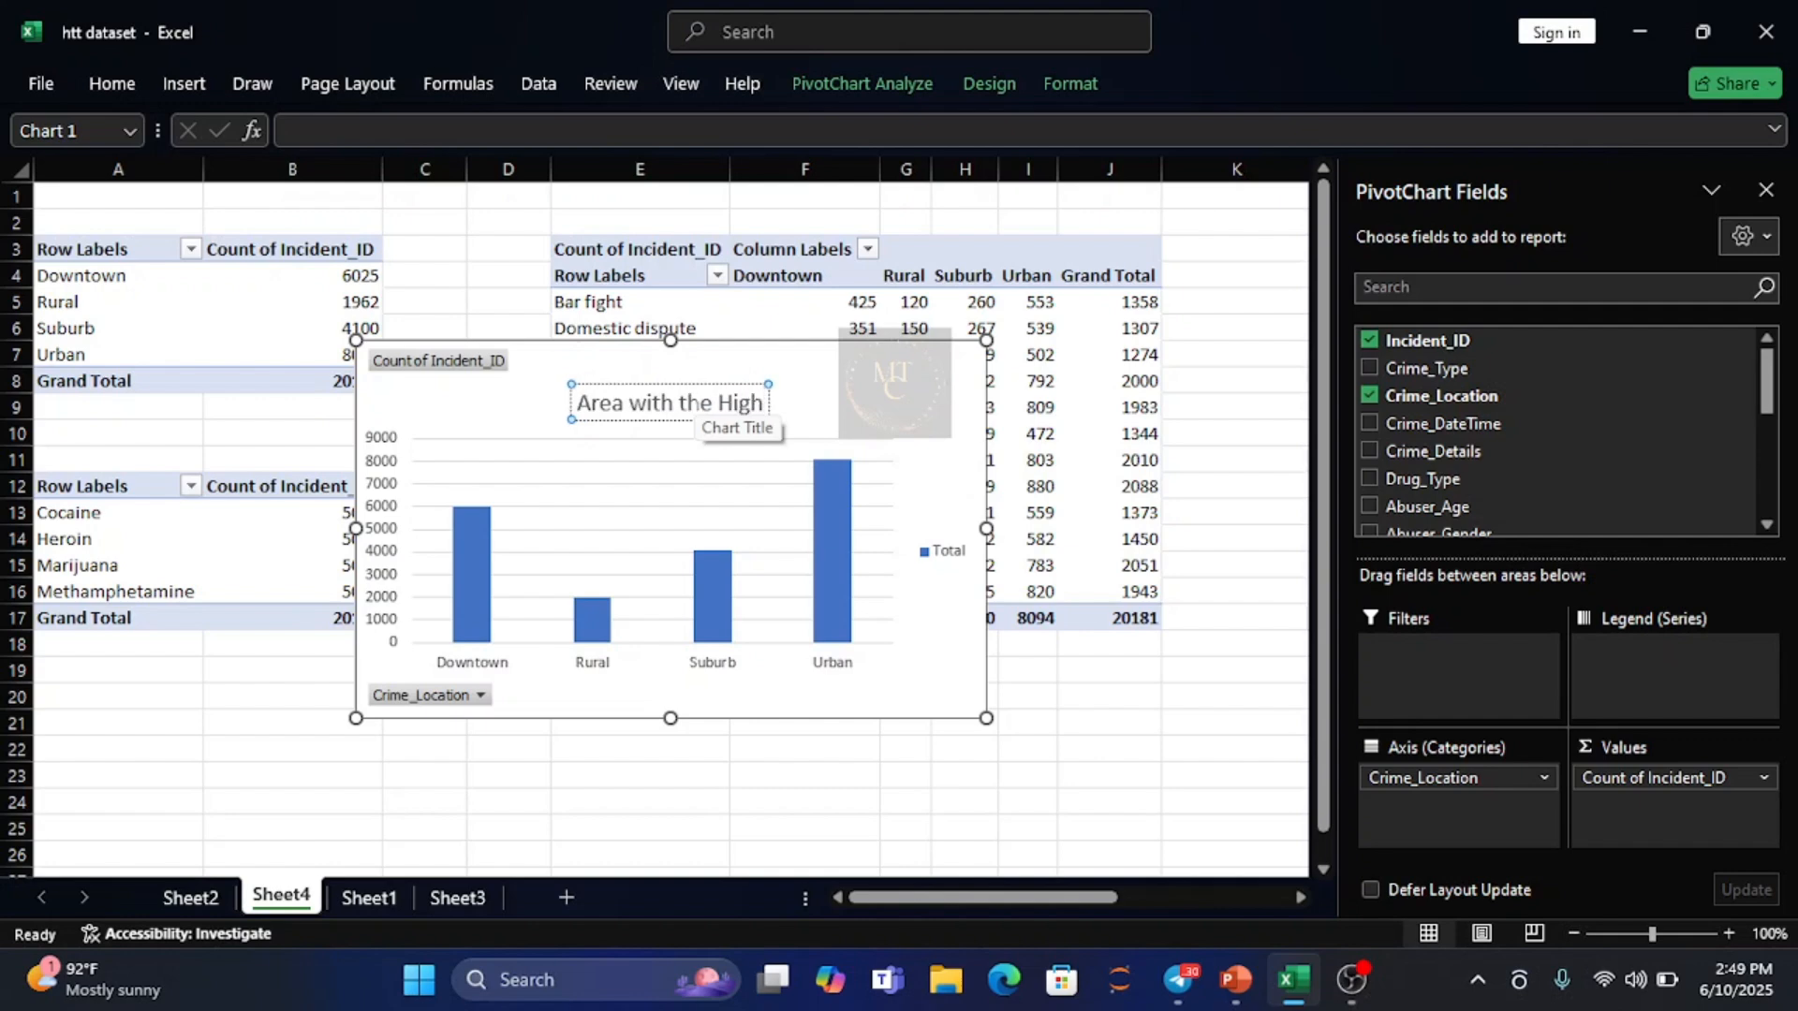
pyautogui.write('est Cr')
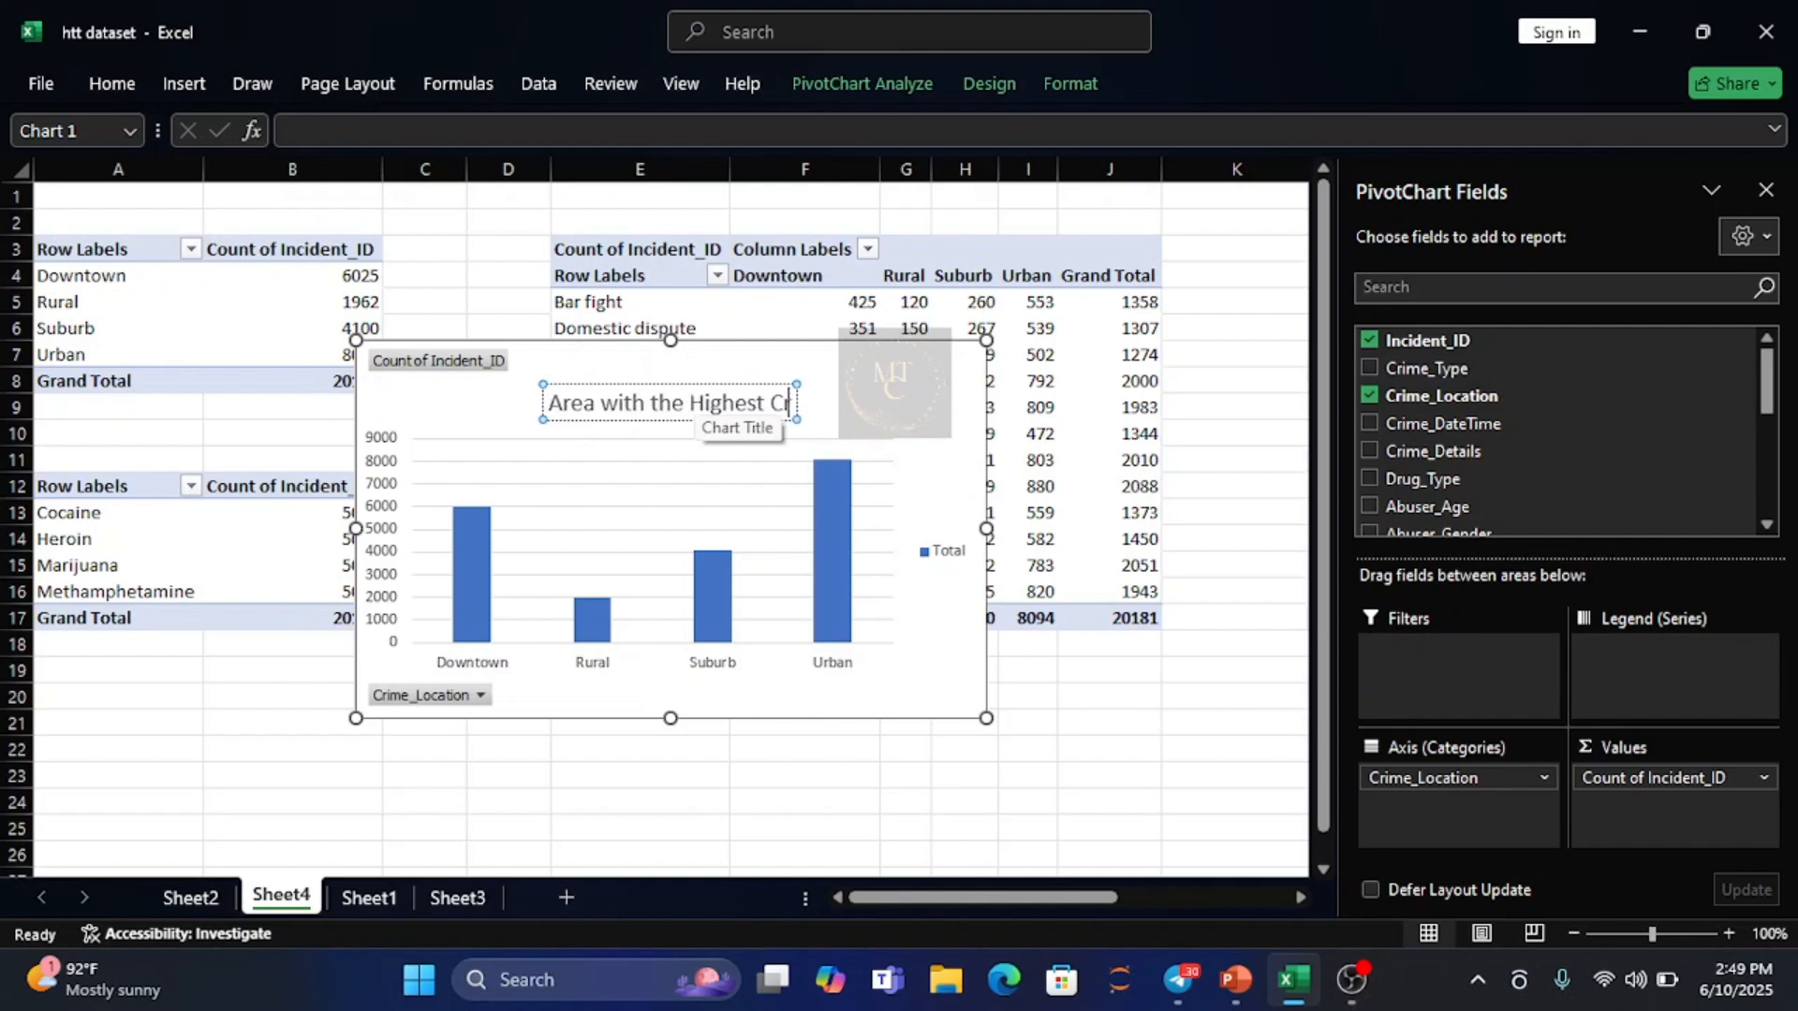
pyautogui.write('ime')
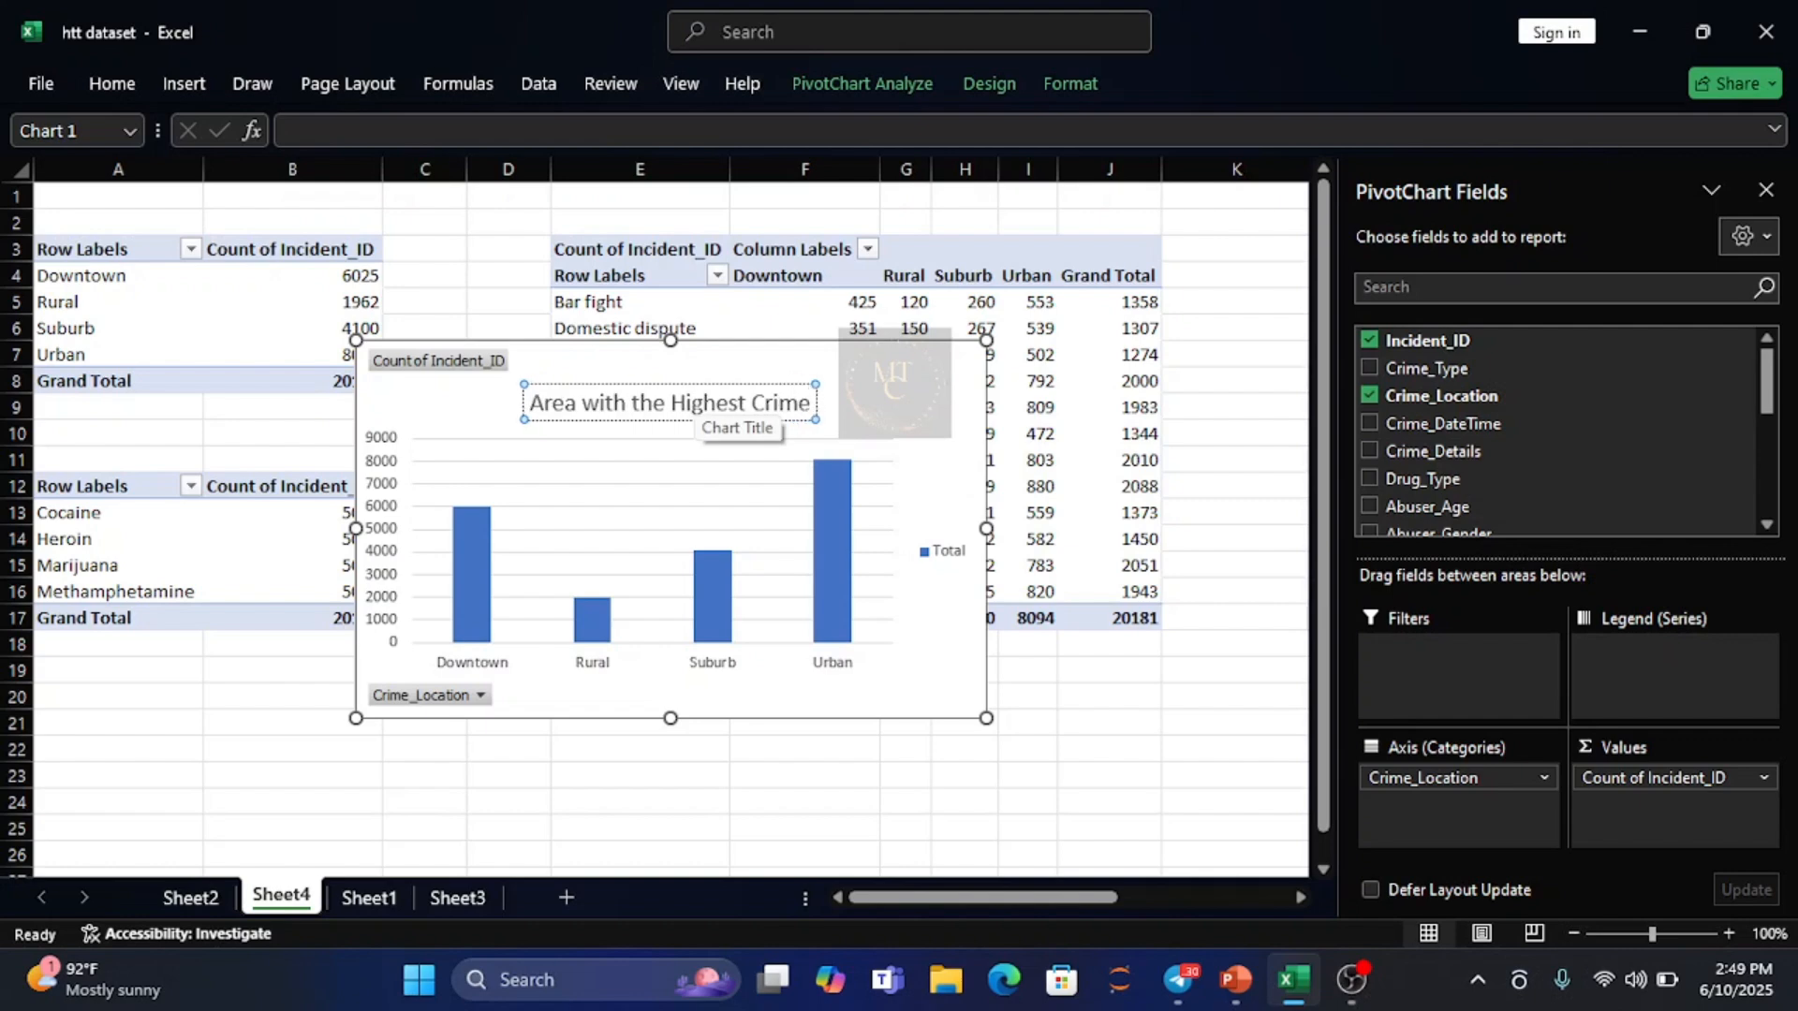
pyautogui.write(' rate')
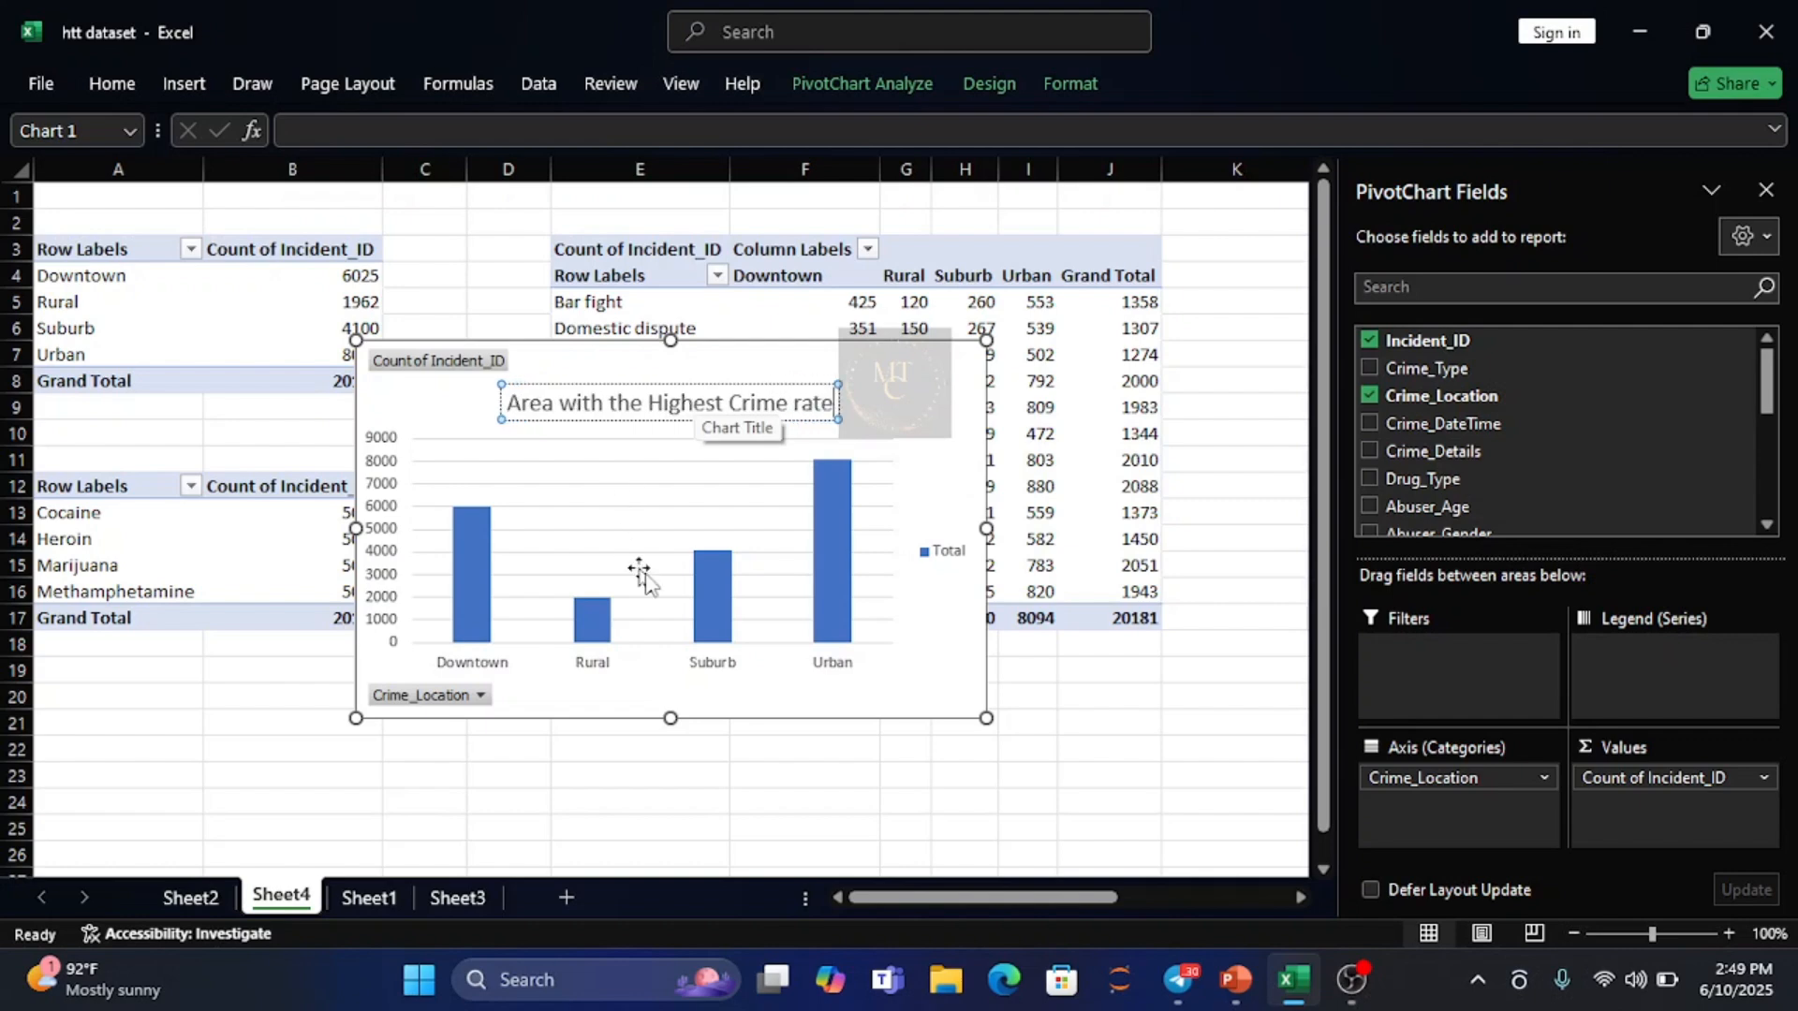
pyautogui.click(917, 421)
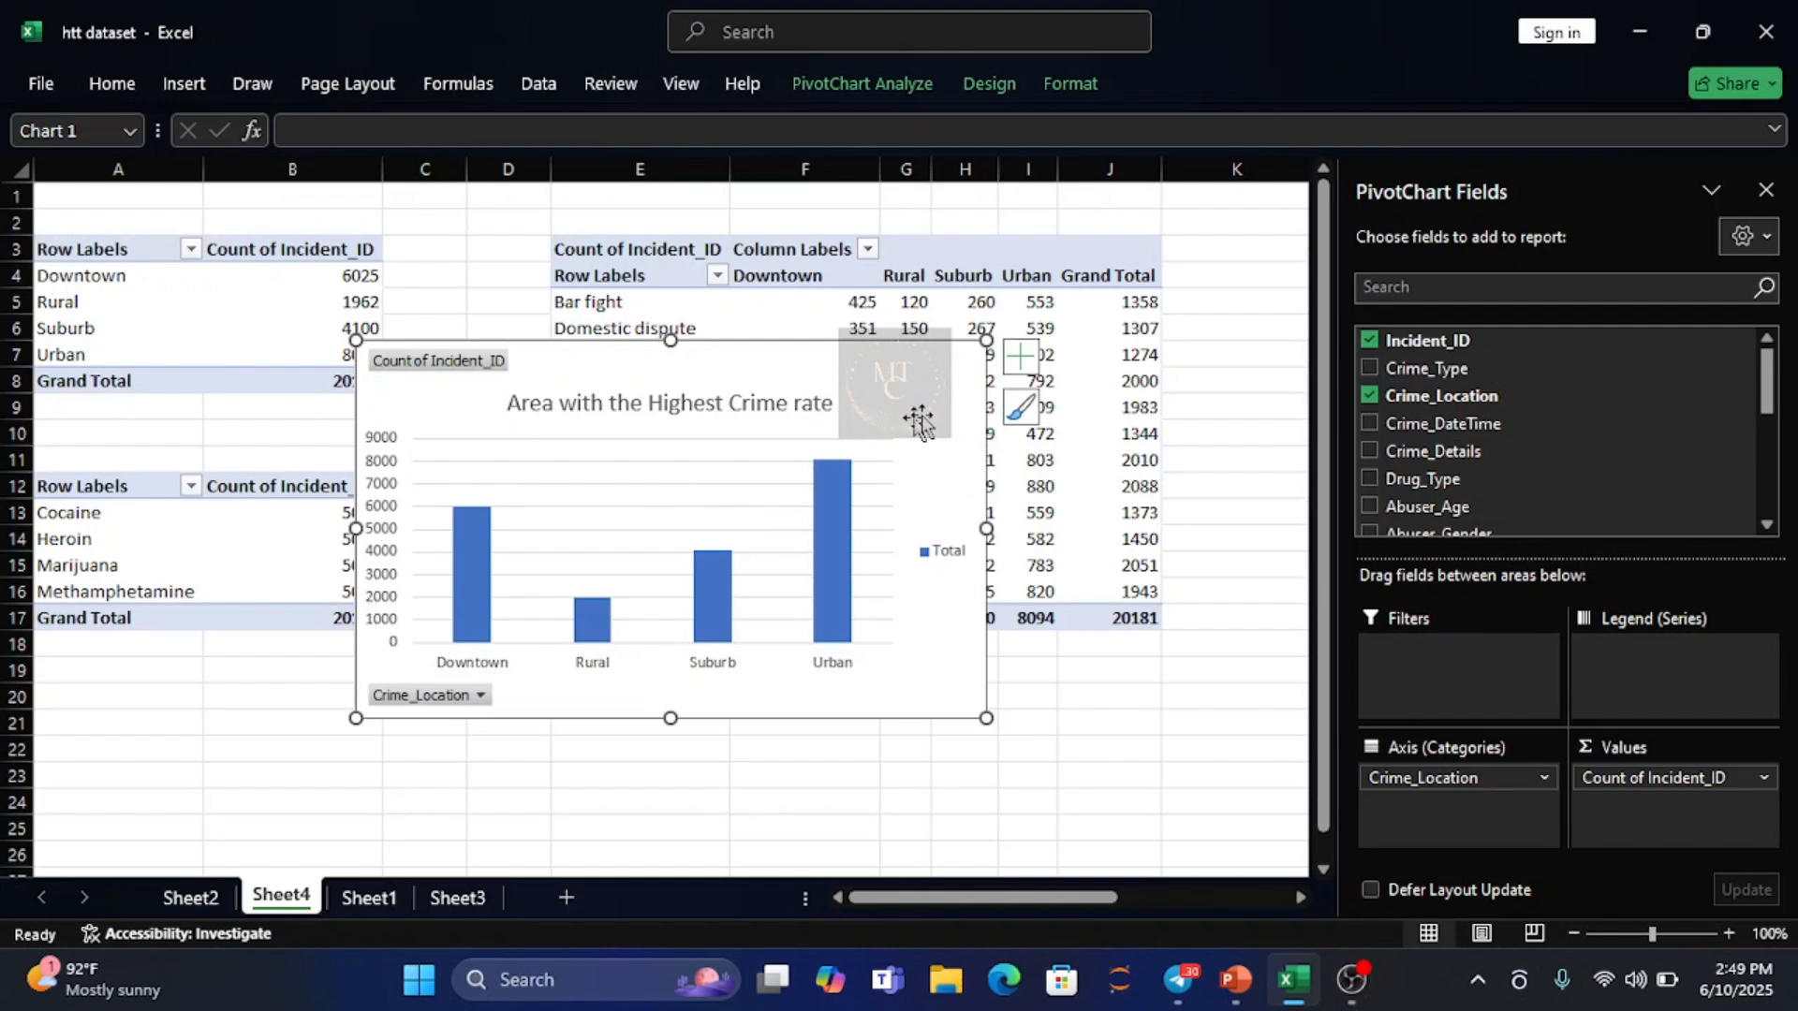
# - Remove the gridlines, legend and primary vertical axis from the crime location column chart
pyautogui.click(1021, 358)
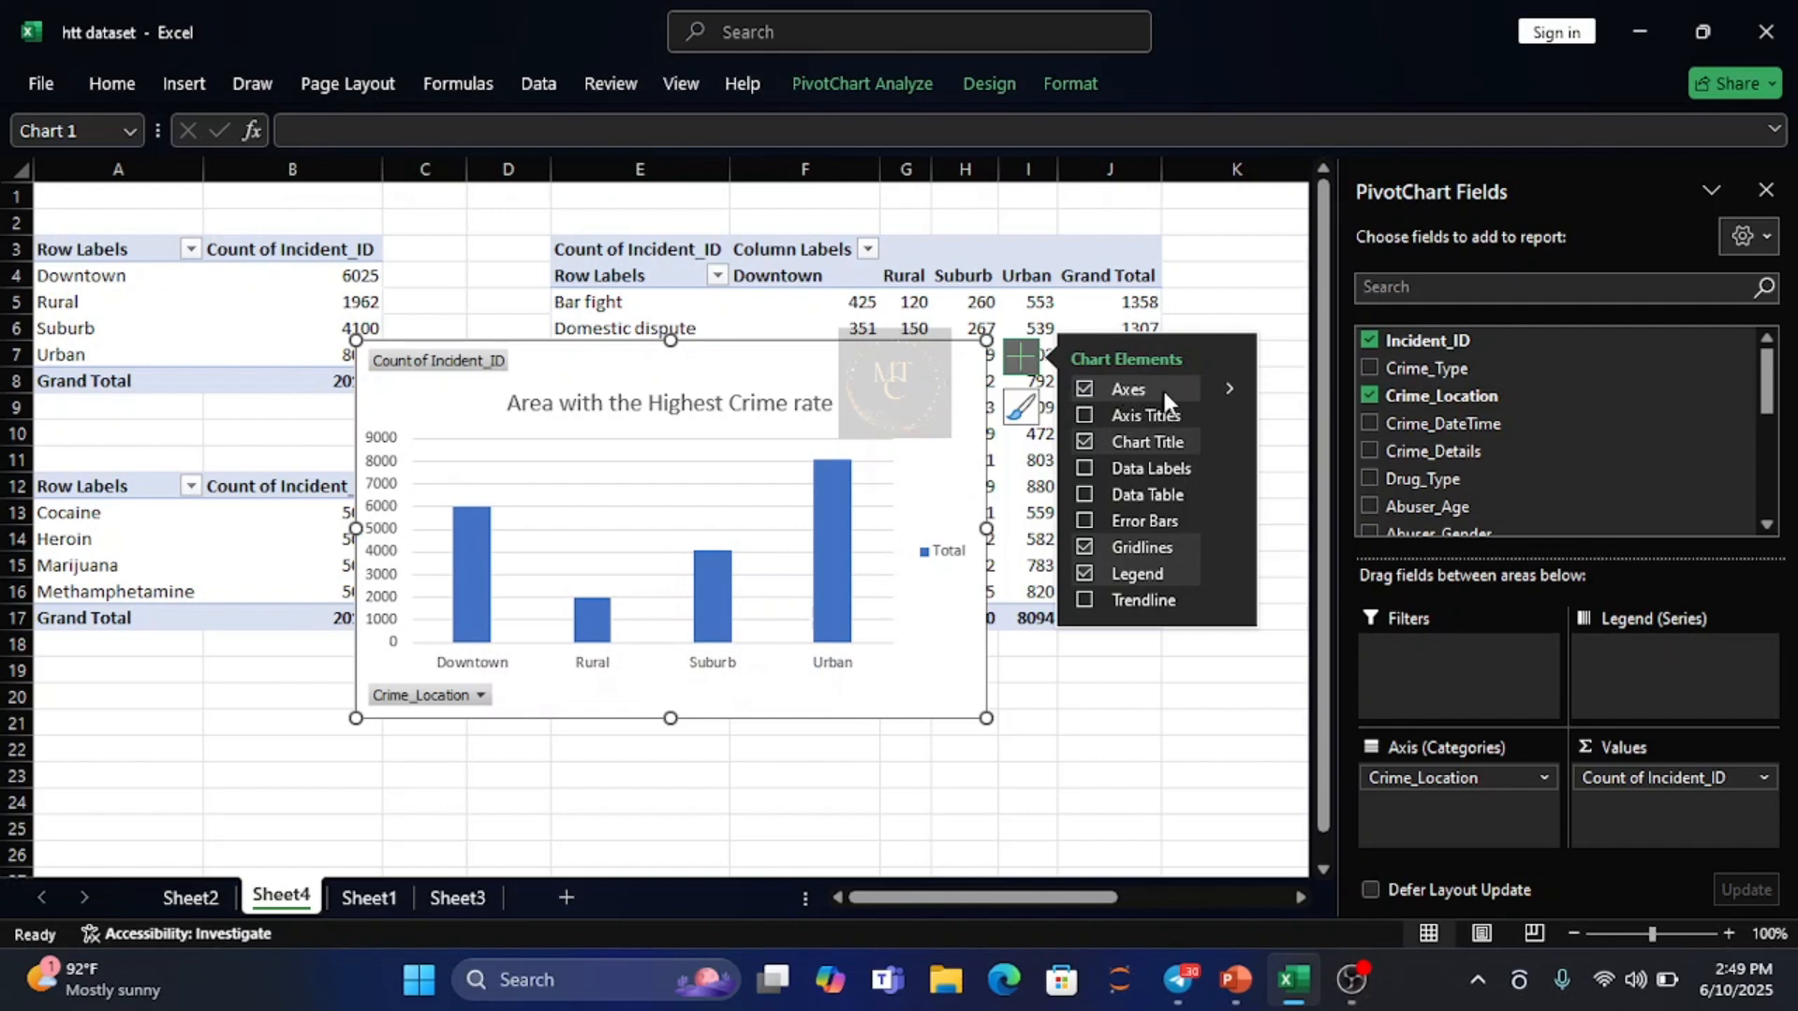
pyautogui.click(1225, 391)
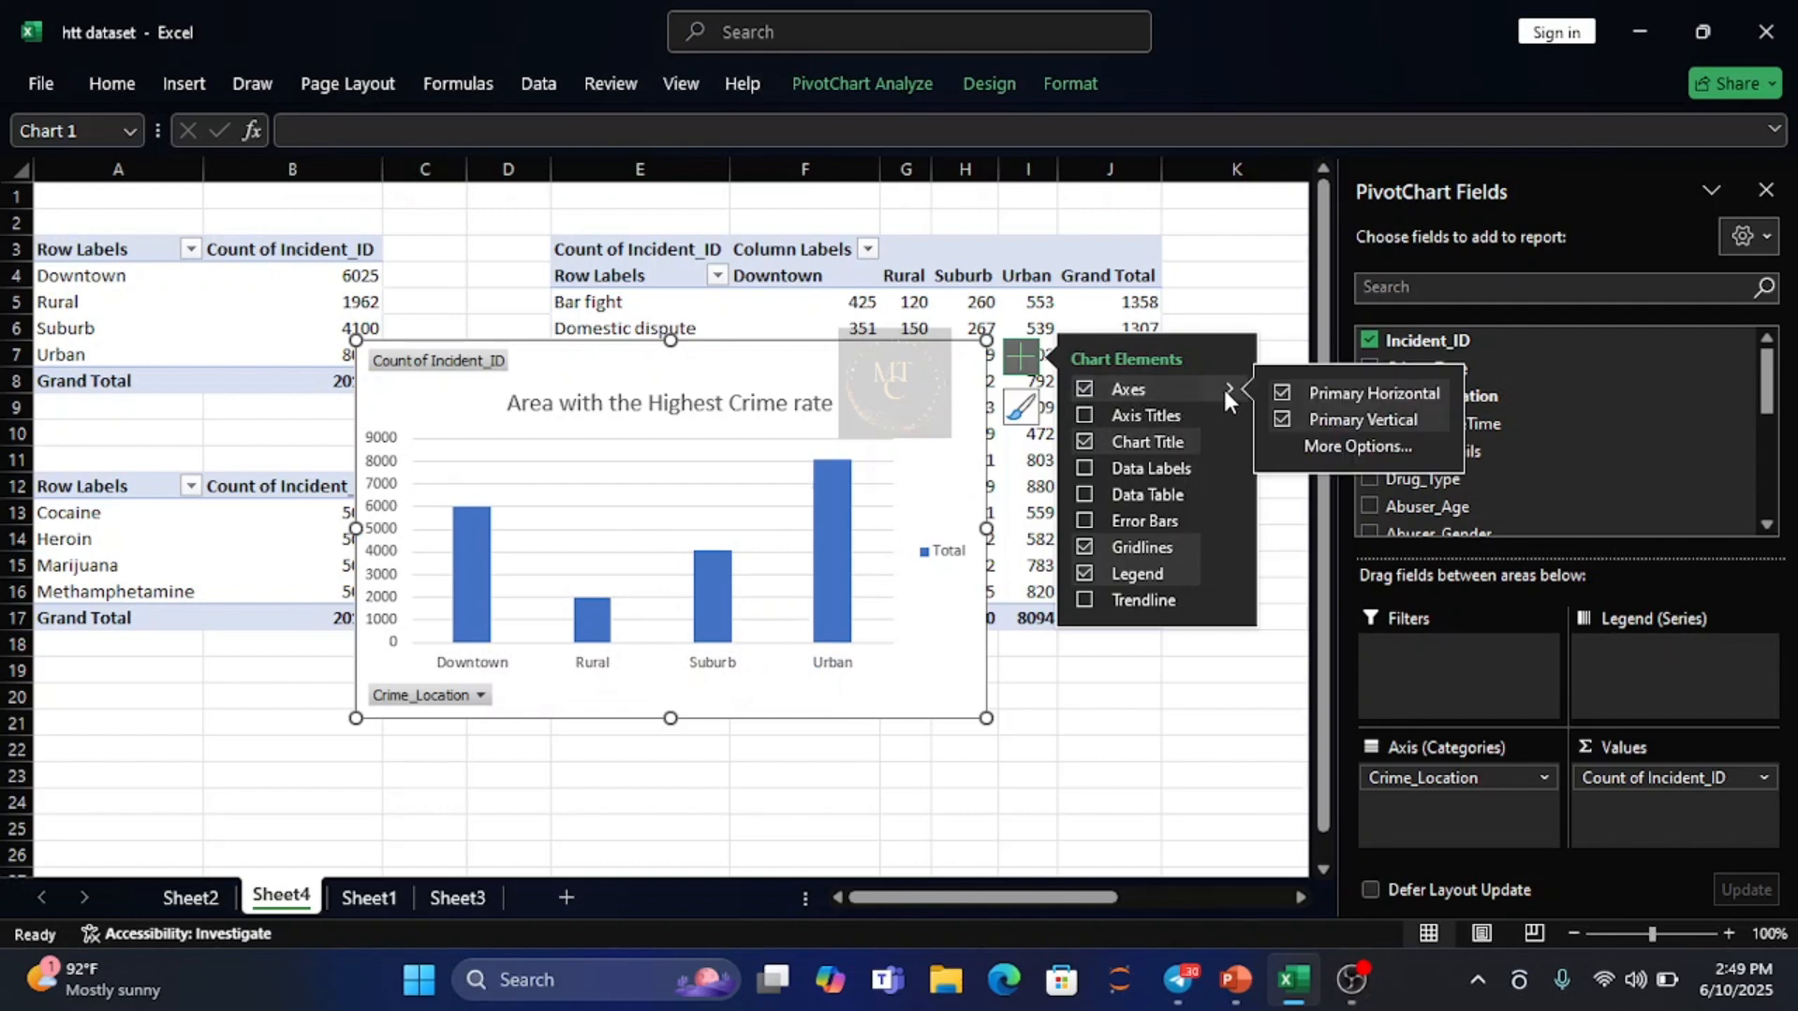
pyautogui.click(1086, 547)
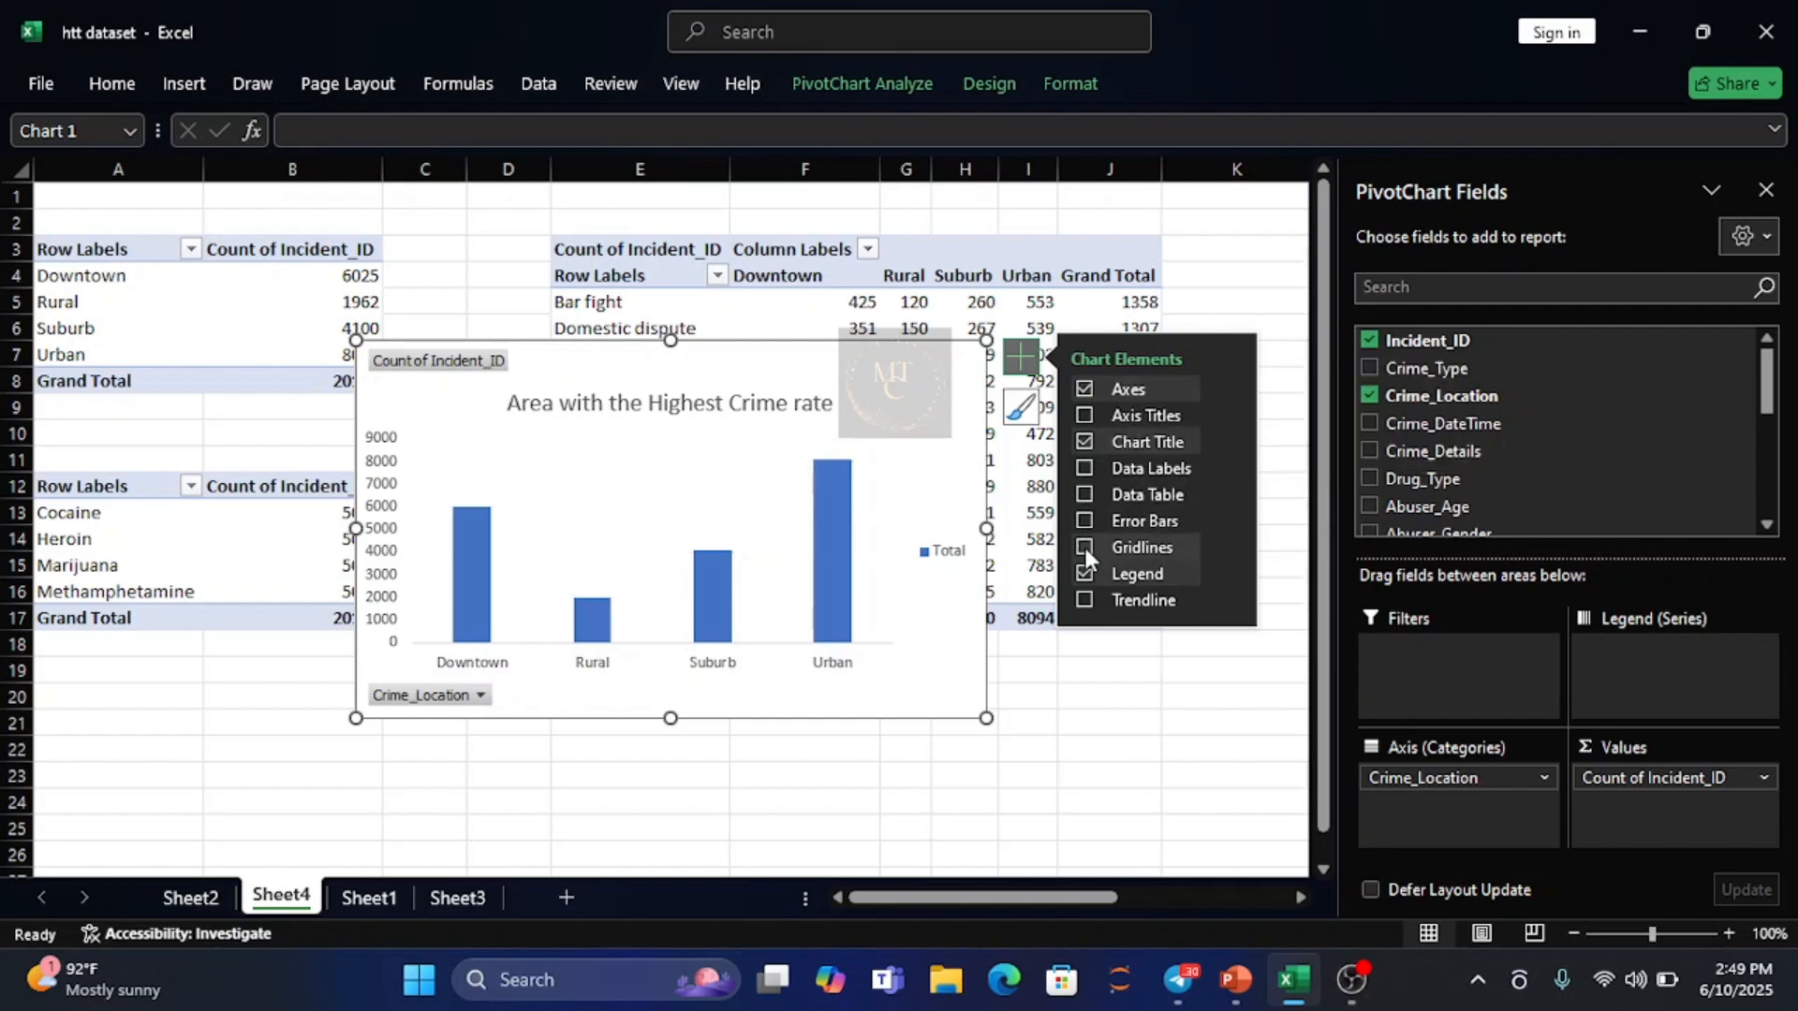
pyautogui.click(1086, 574)
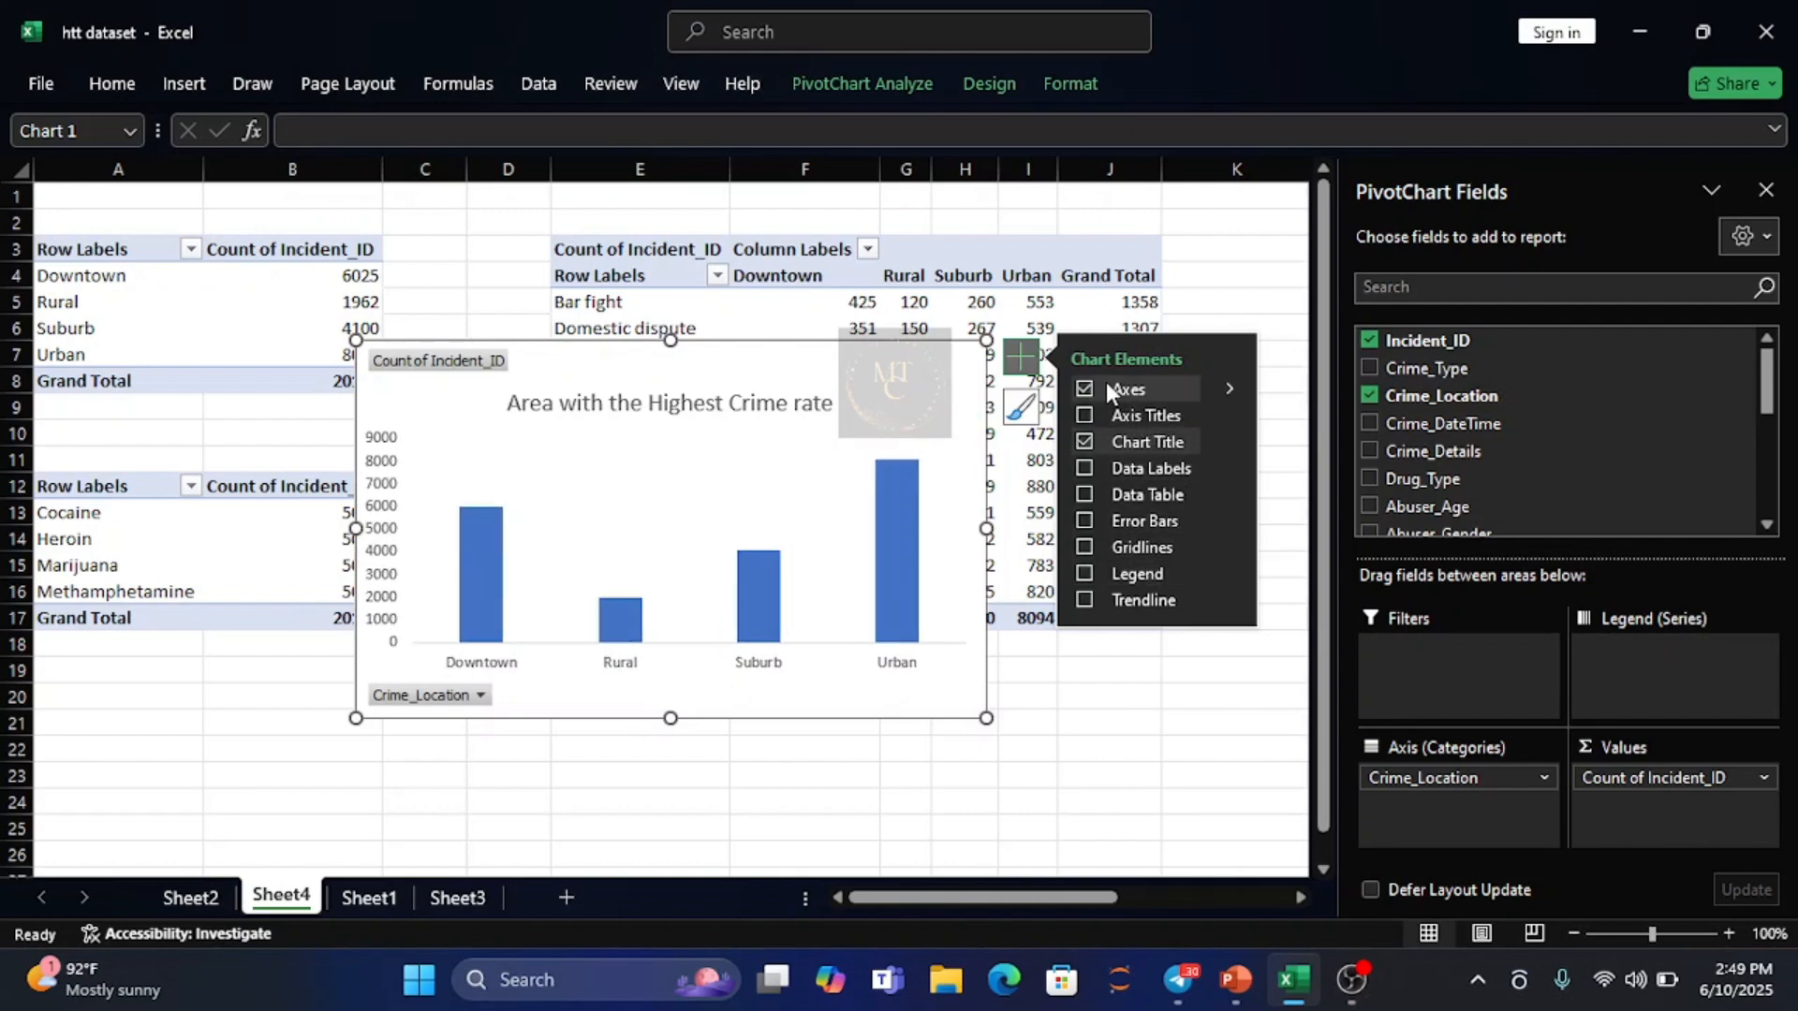
pyautogui.click(1227, 390)
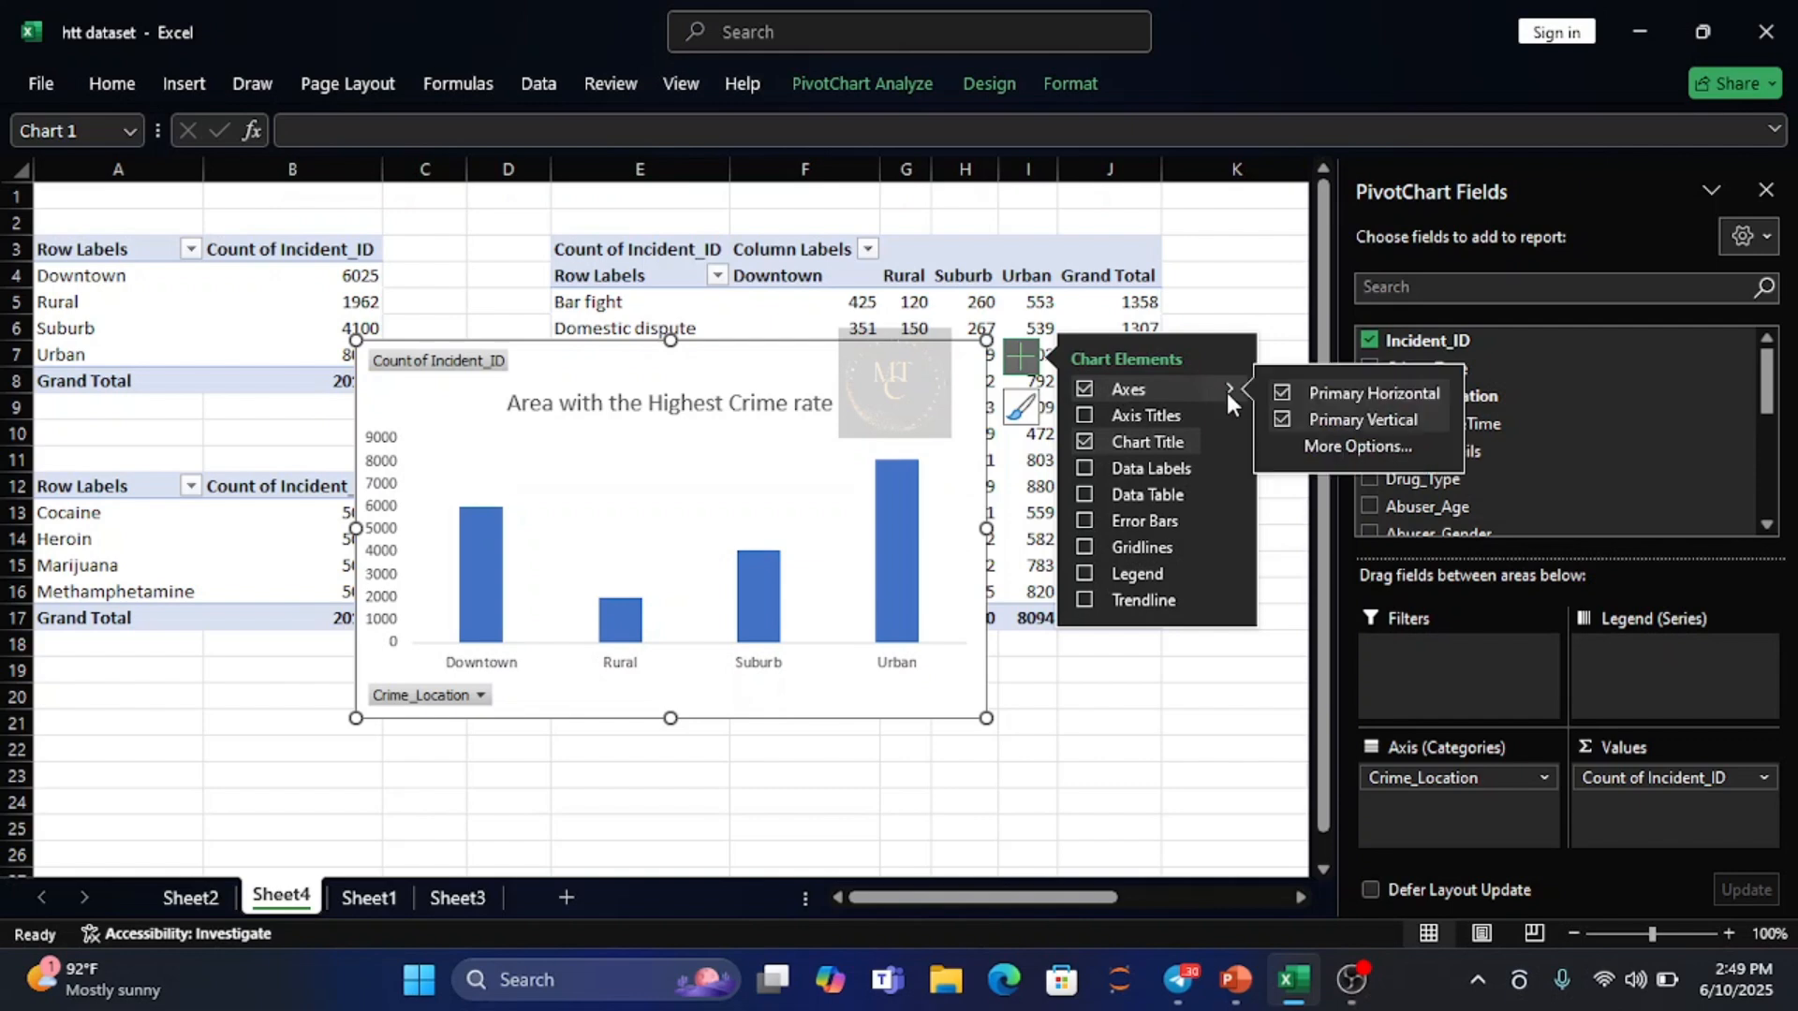
pyautogui.click(1367, 423)
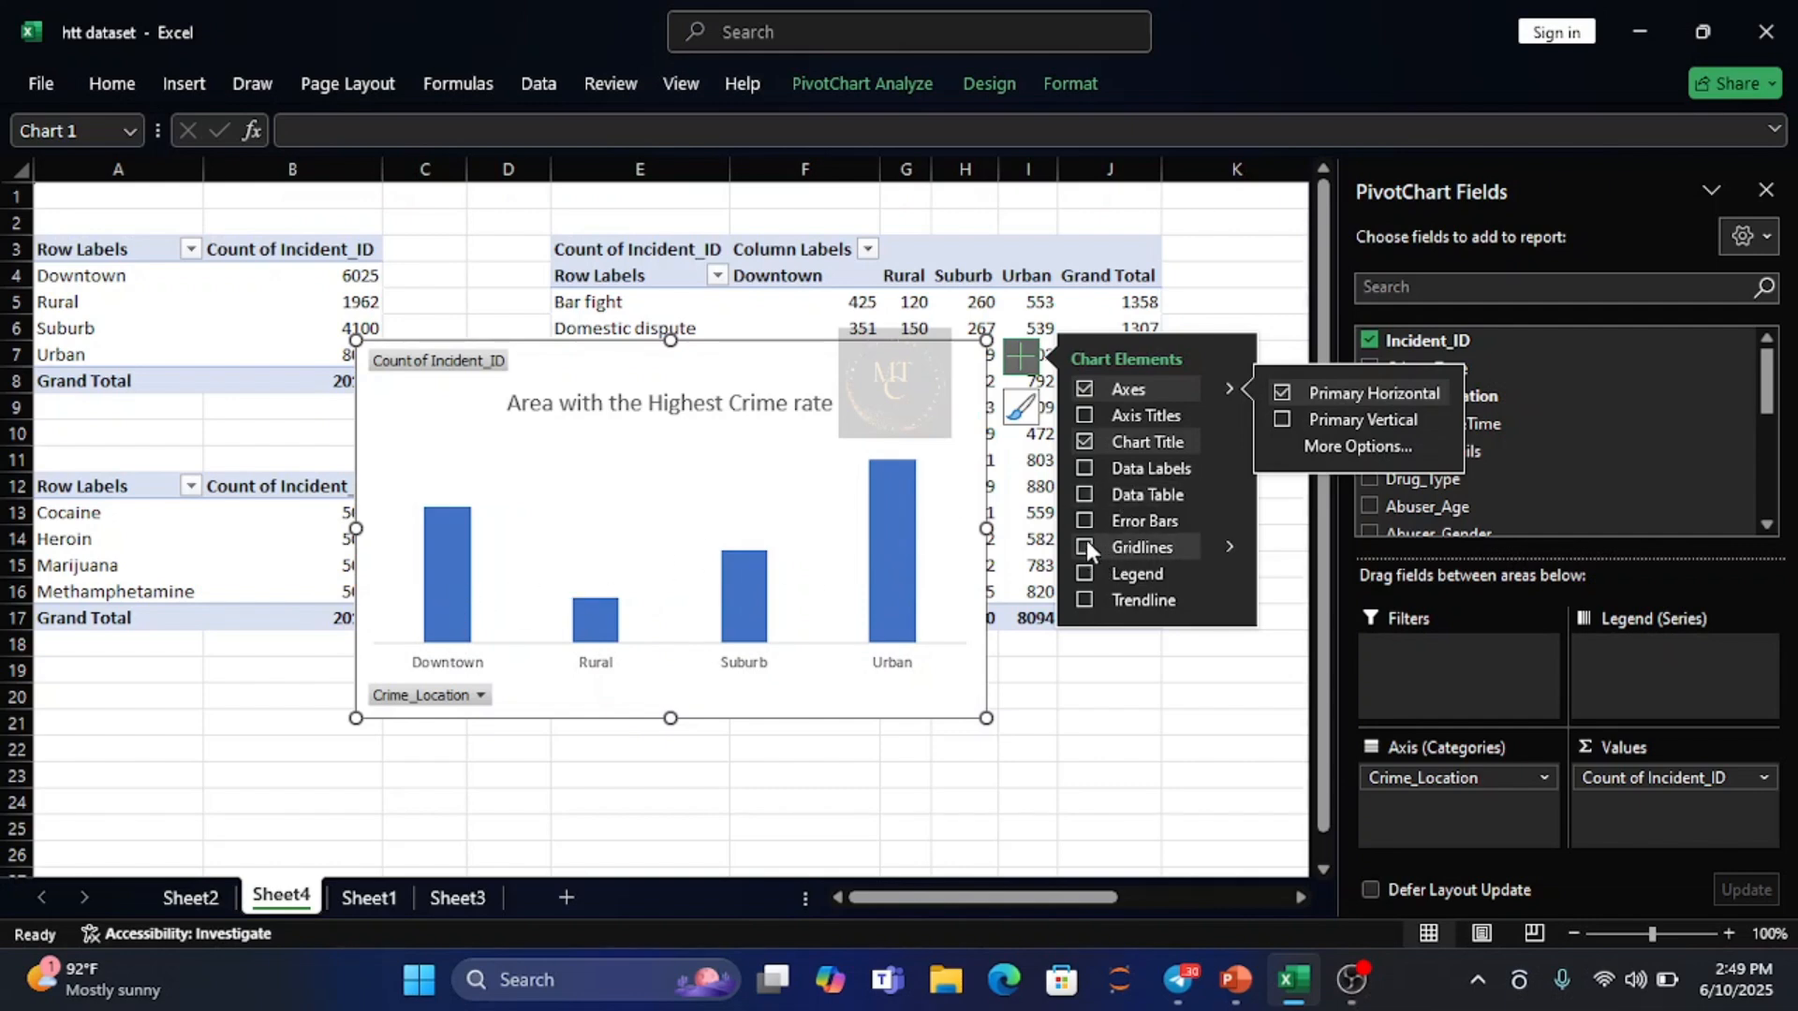
# - Add data labels to the columns of the crime location chart
pyautogui.click(1085, 496)
pyautogui.click(1083, 489)
pyautogui.click(1086, 467)
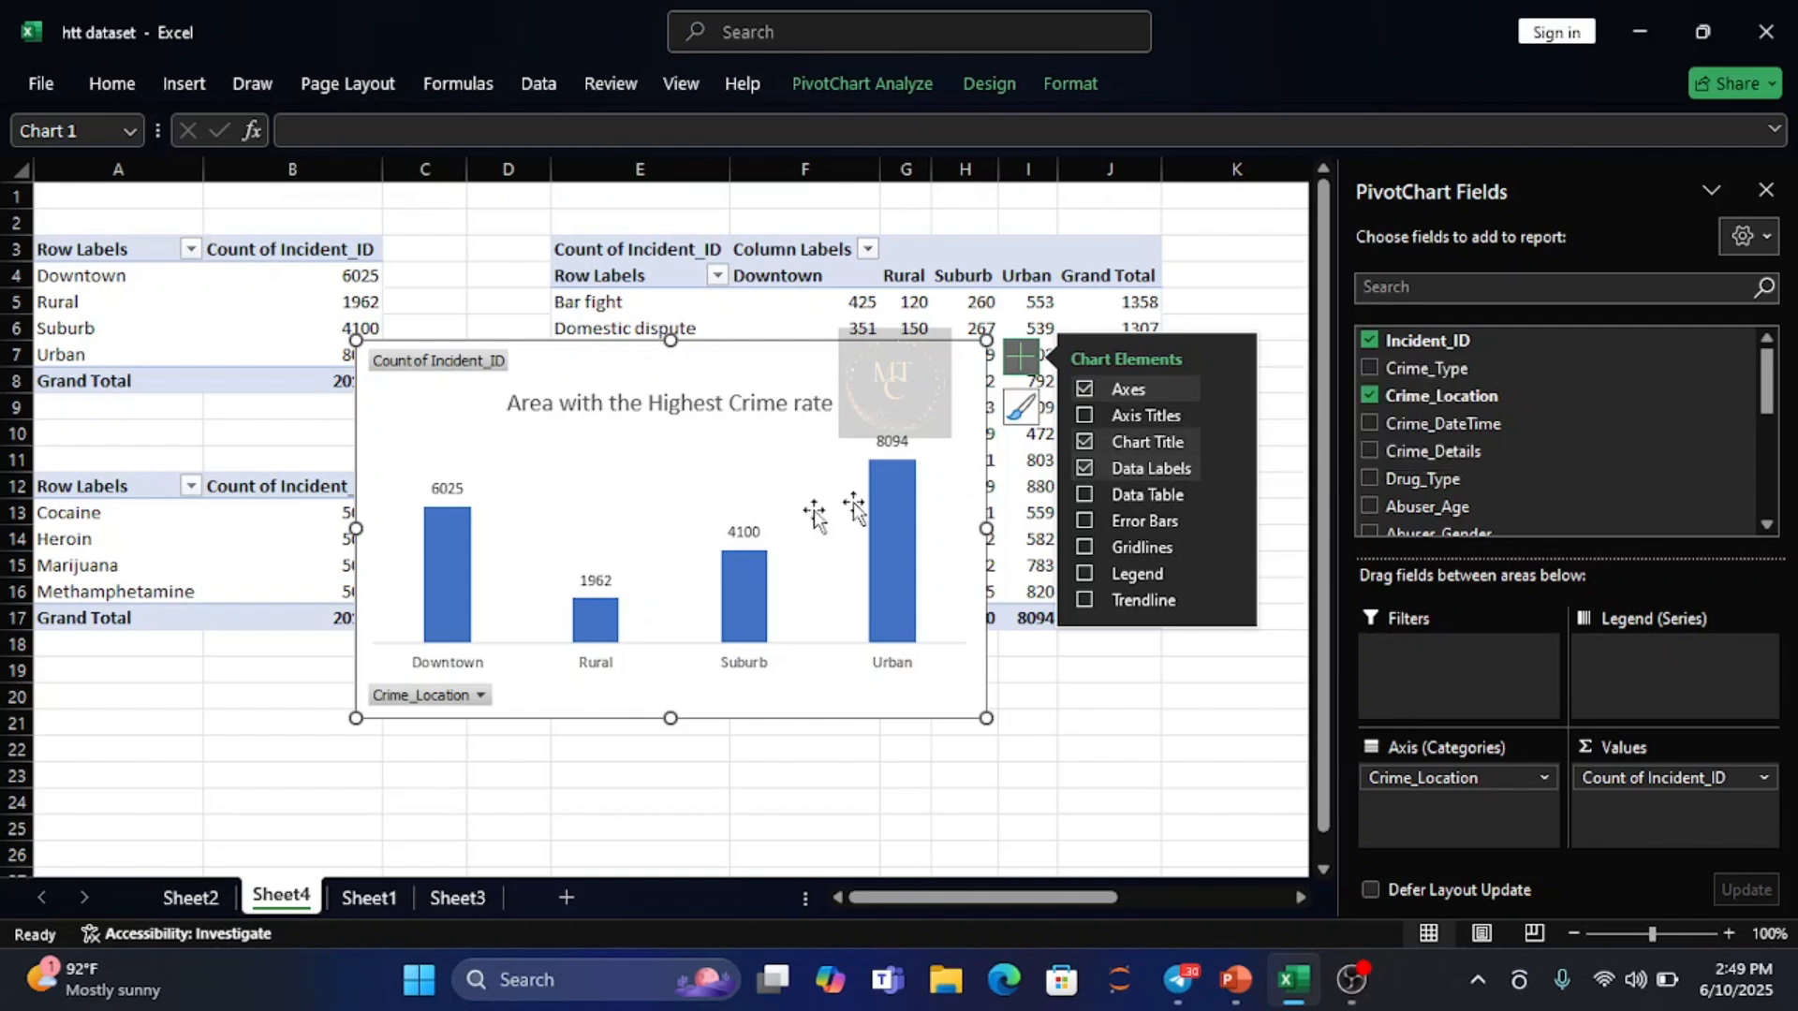
# - Change the font colour of the whole "Area with the Highest Crime rate" chart title to standard red
pyautogui.click(674, 405)
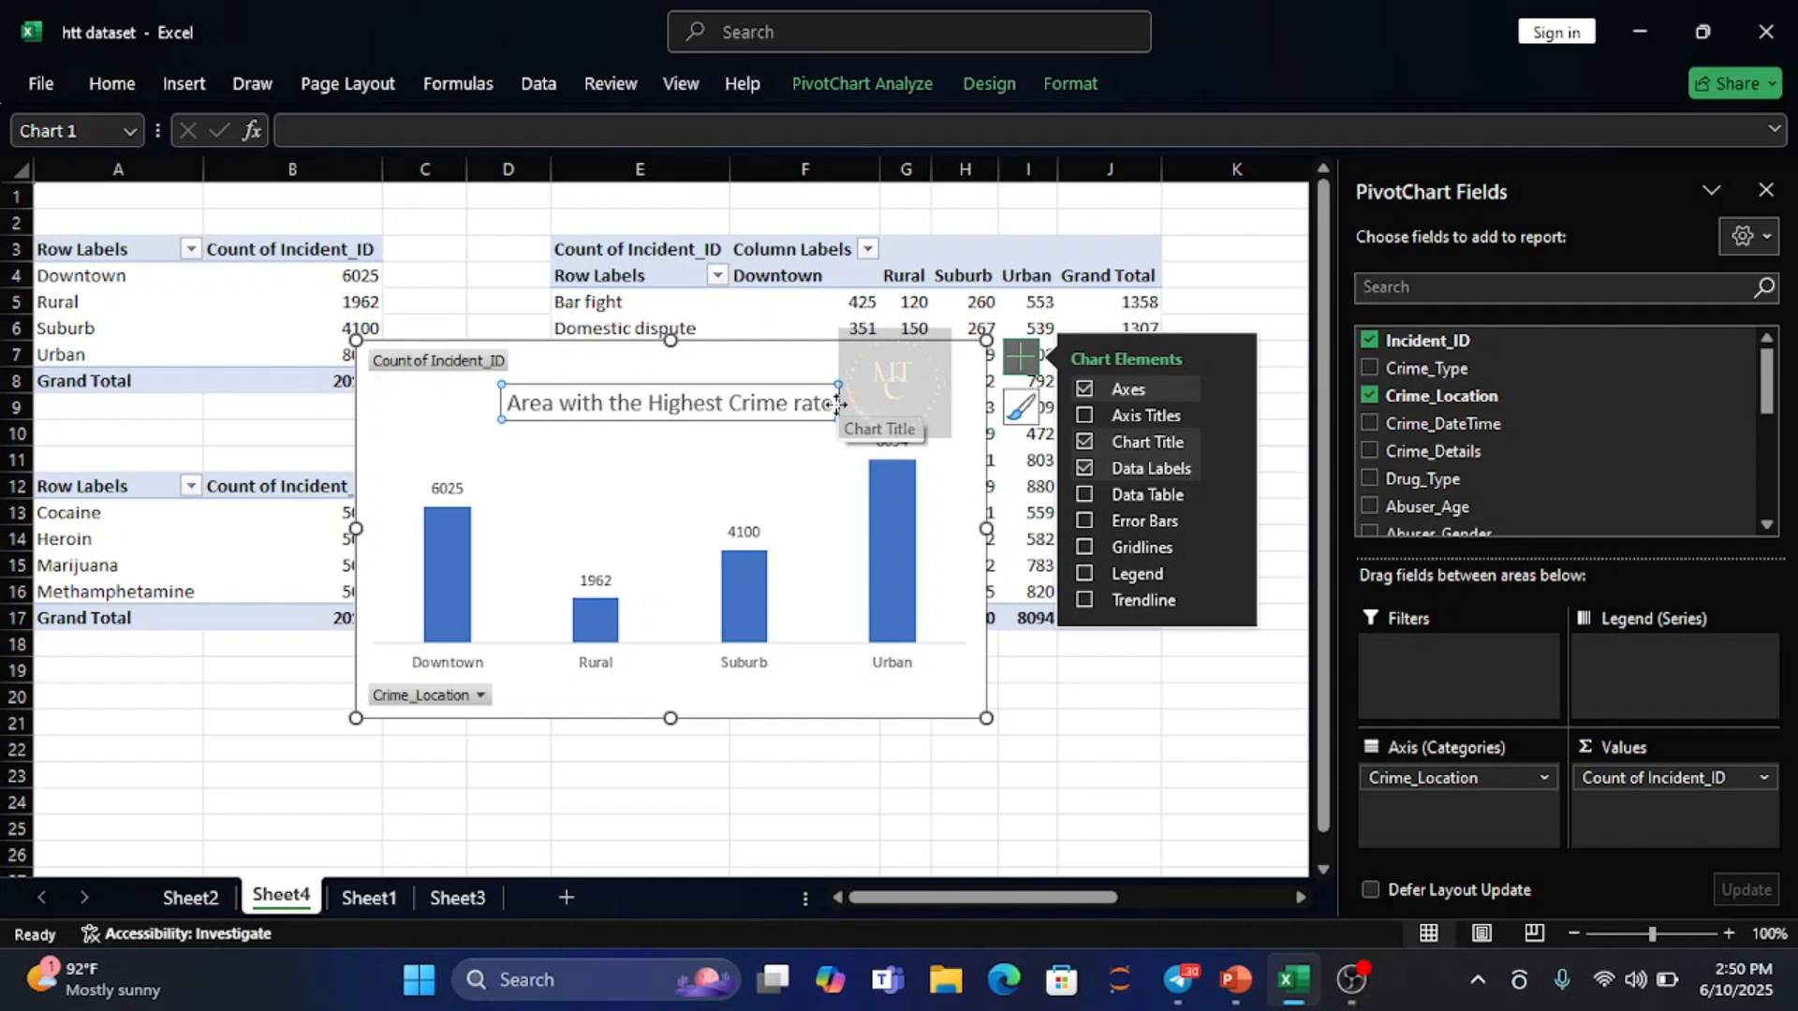
pyautogui.moveTo(836, 405)
pyautogui.mouseDown()
pyautogui.moveTo(521, 402)
pyautogui.moveTo(835, 404)
pyautogui.mouseUp()
pyautogui.doubleClick(824, 404)
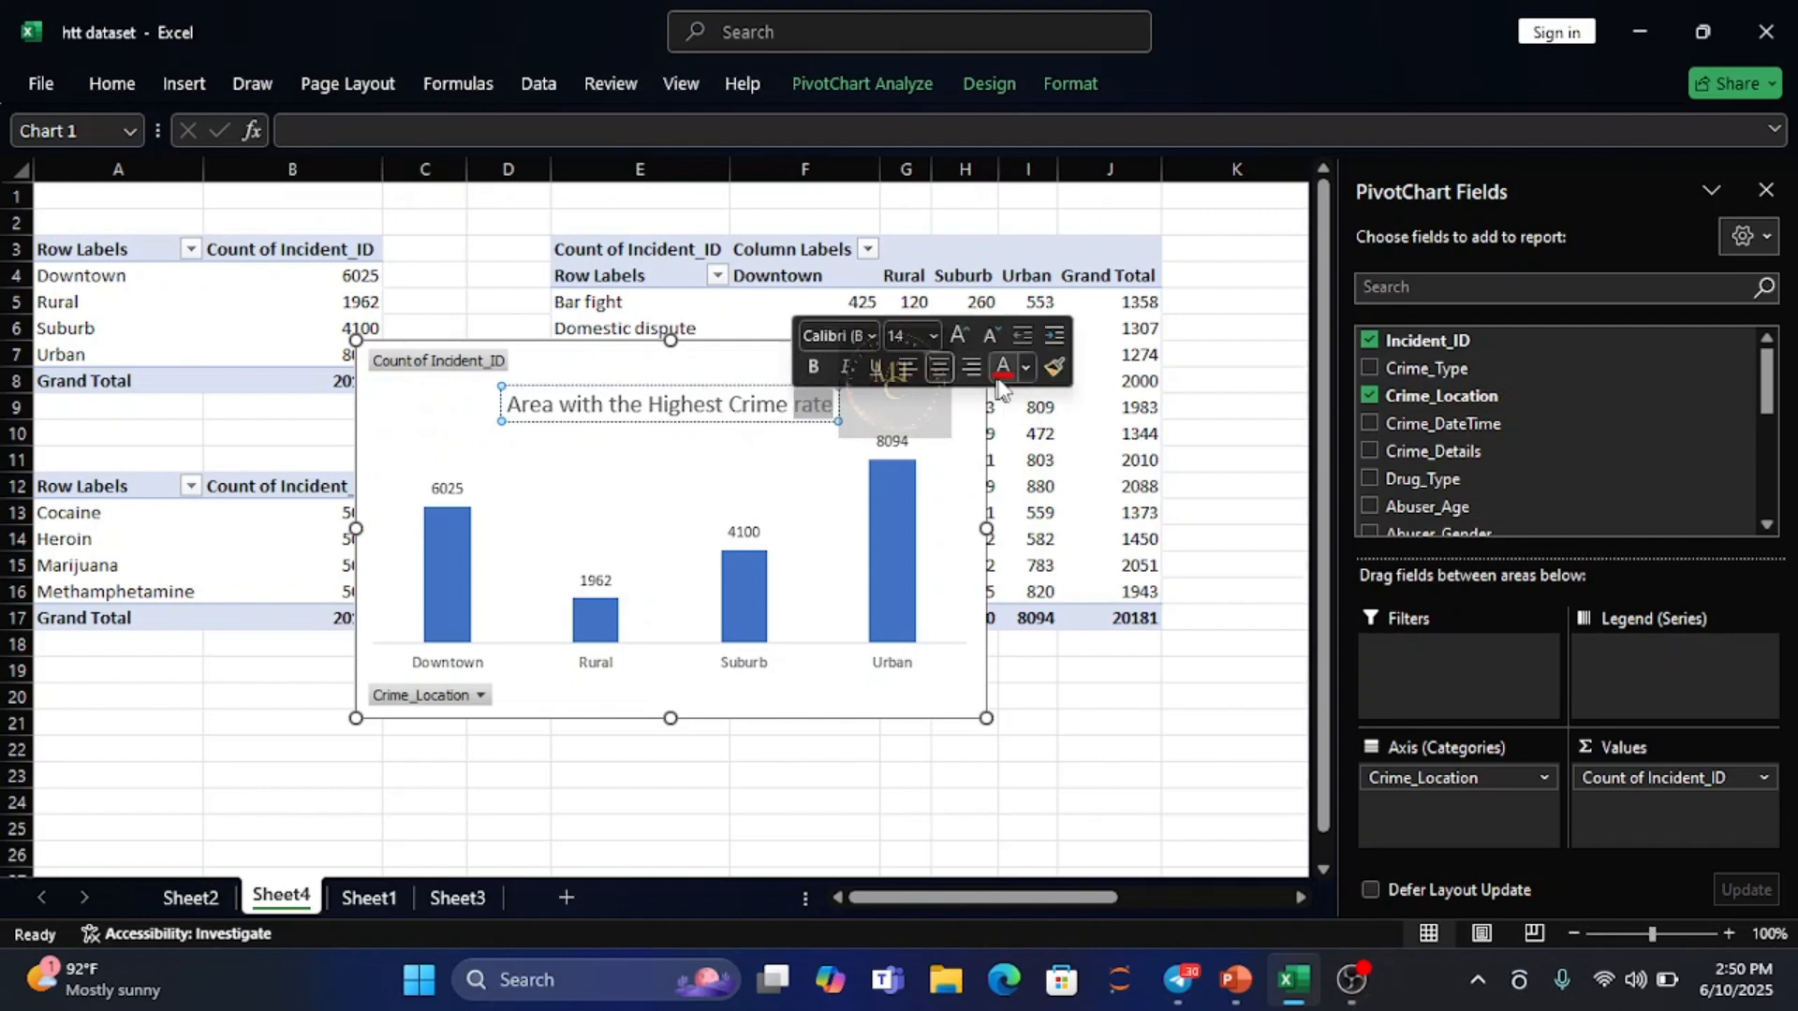
pyautogui.click(757, 405)
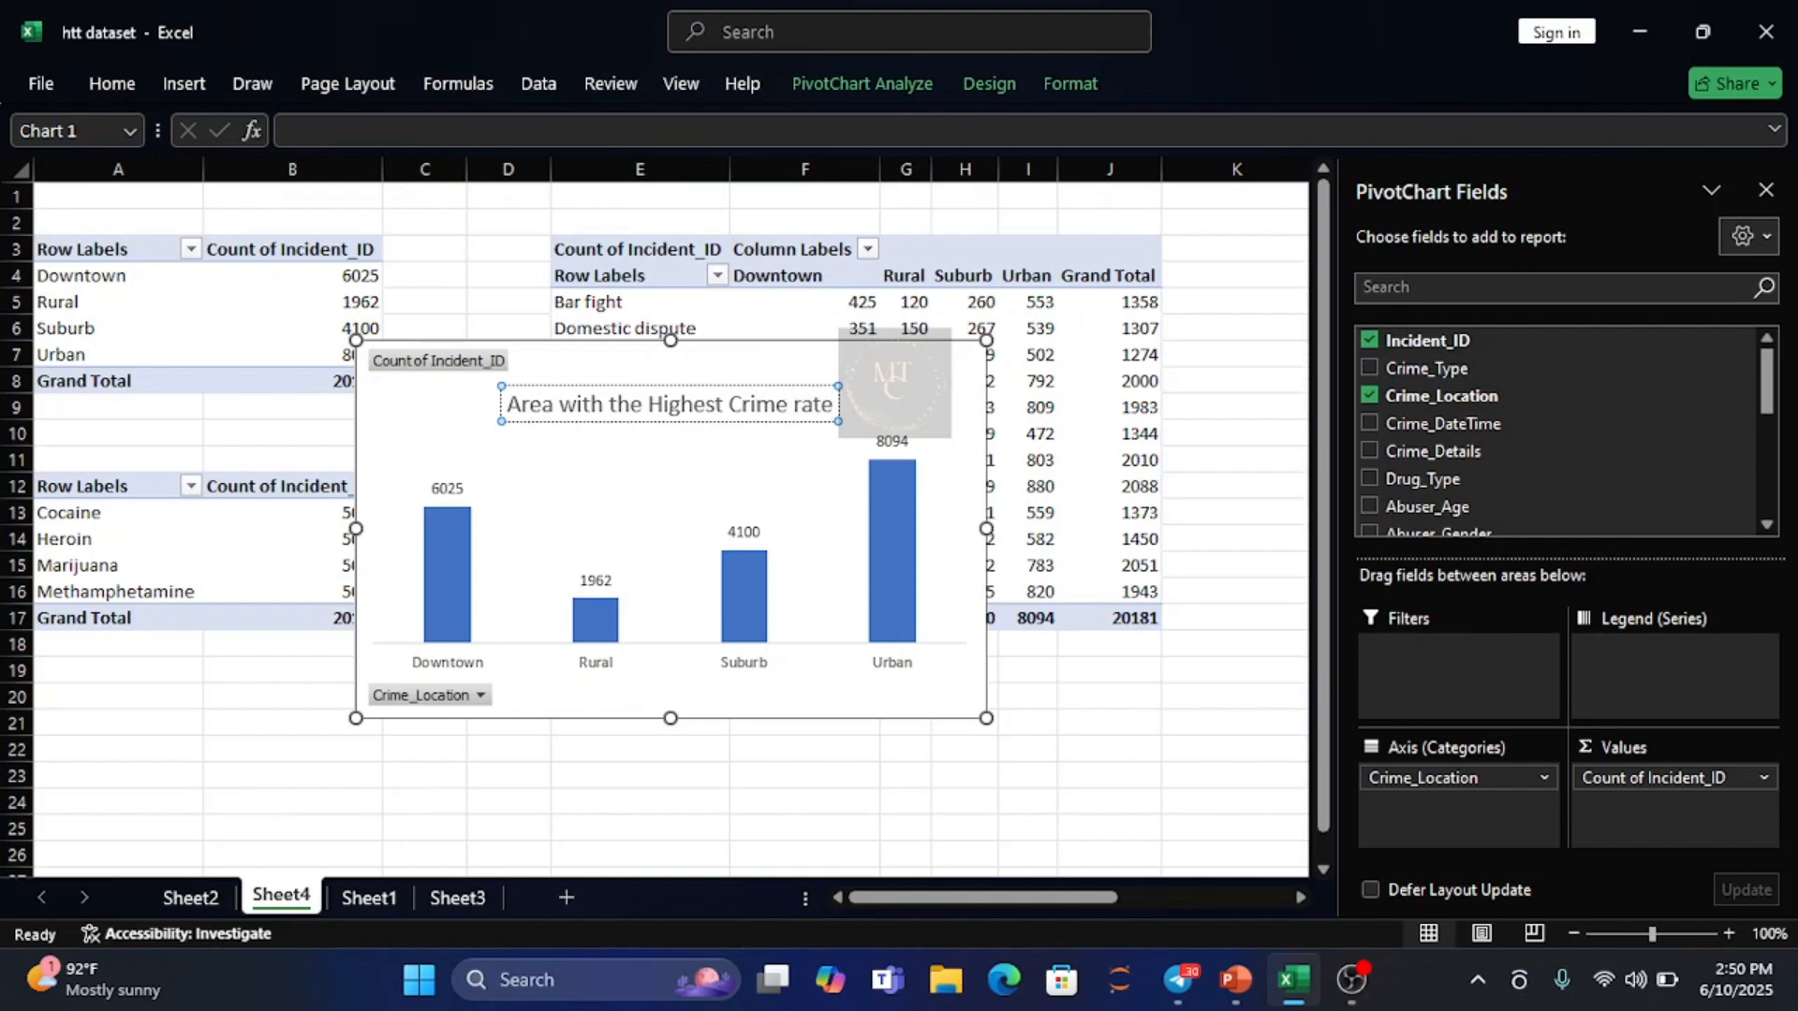
pyautogui.moveTo(836, 405); pyautogui.dragTo(511, 405)
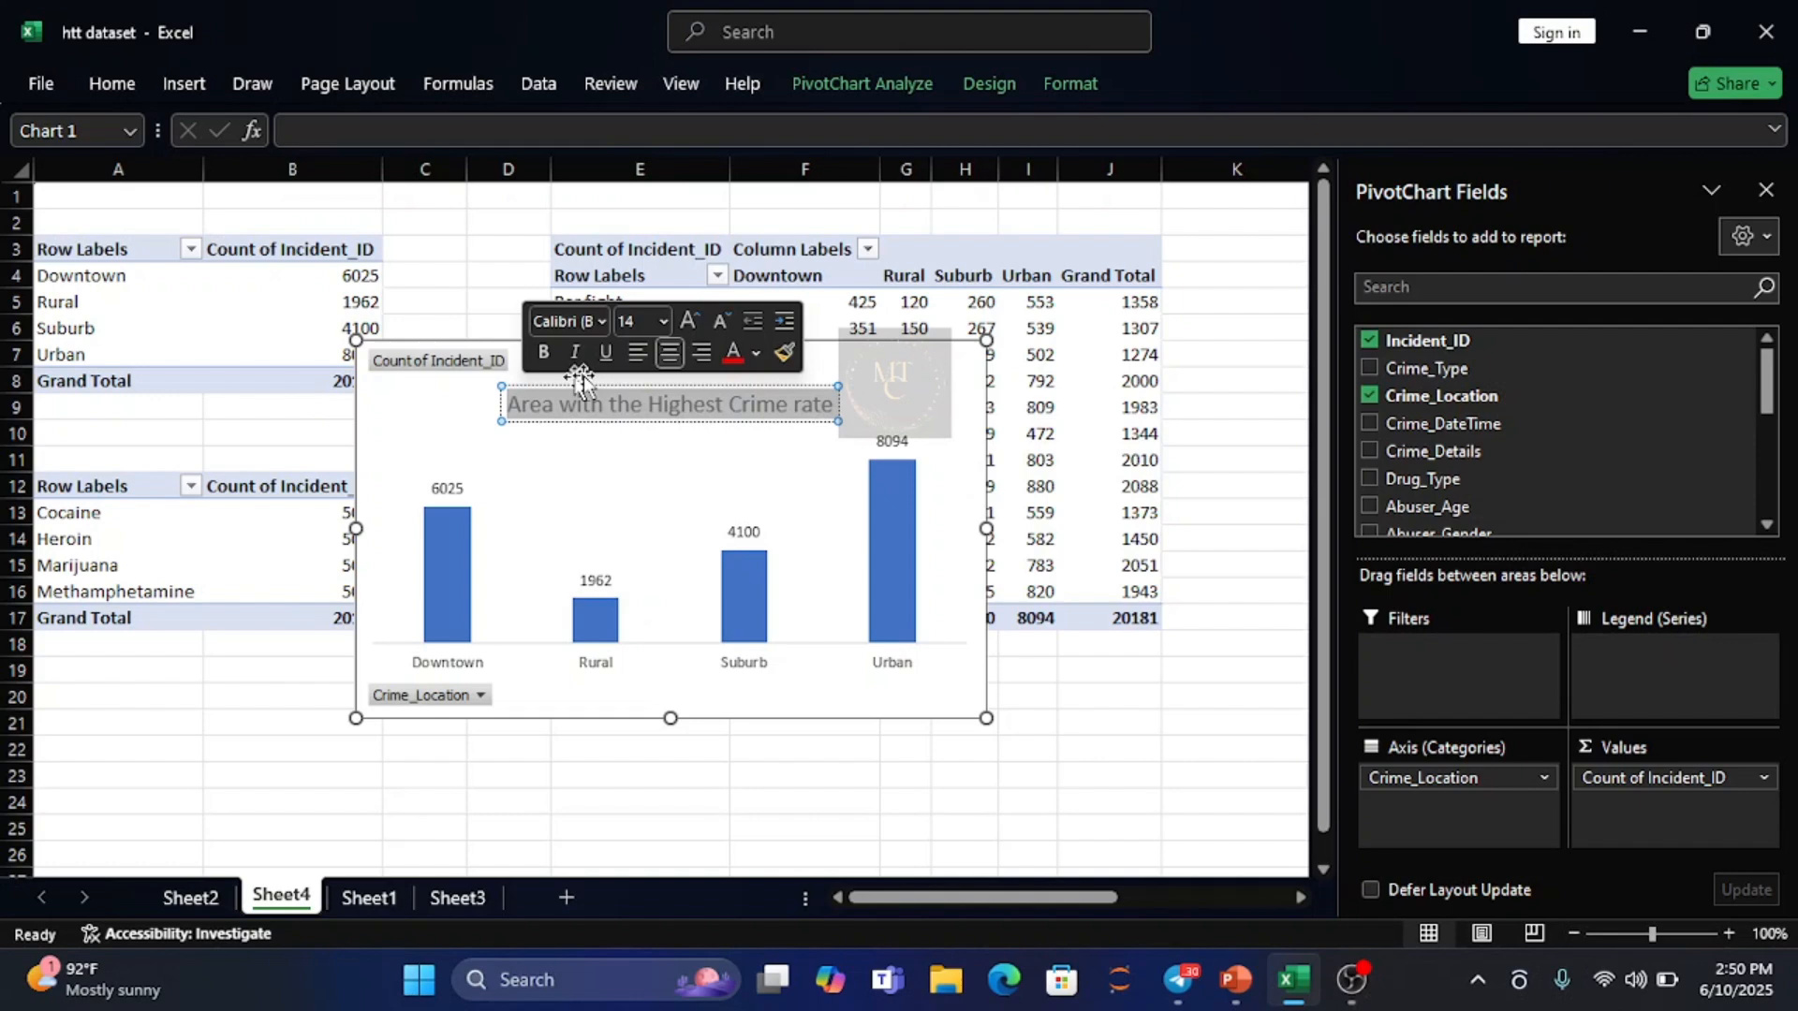
pyautogui.click(758, 353)
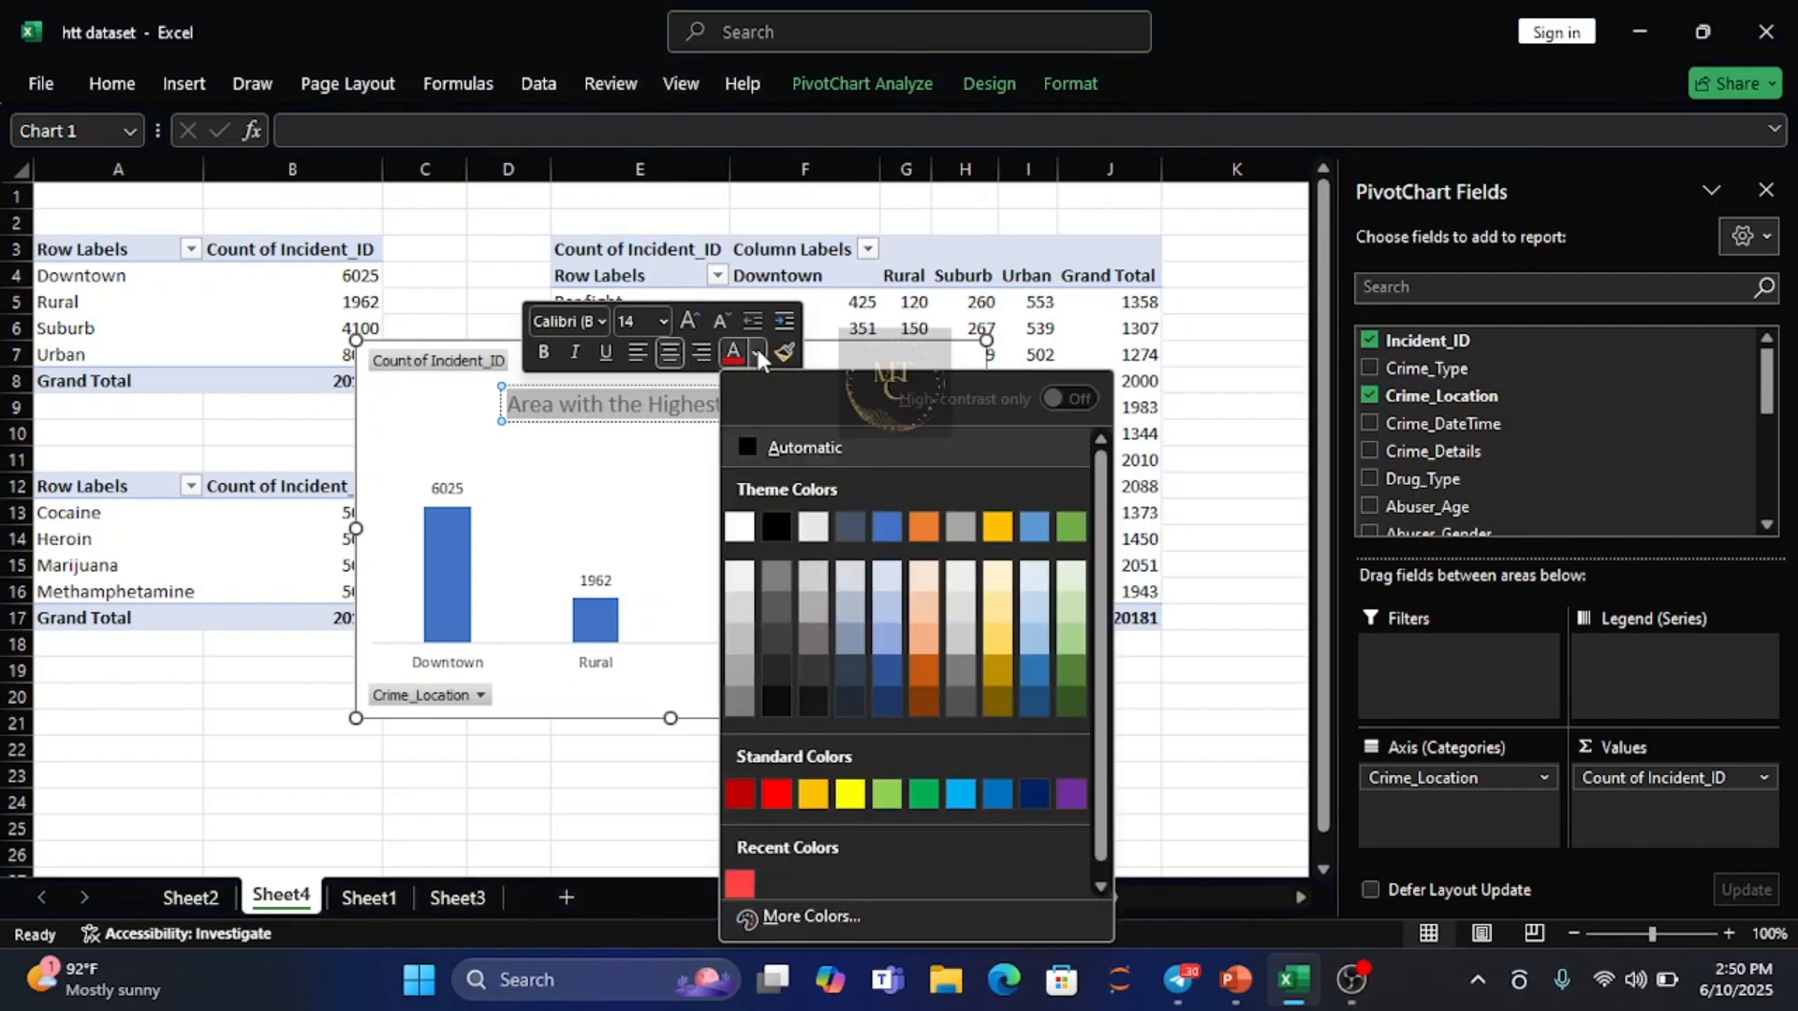
pyautogui.click(778, 788)
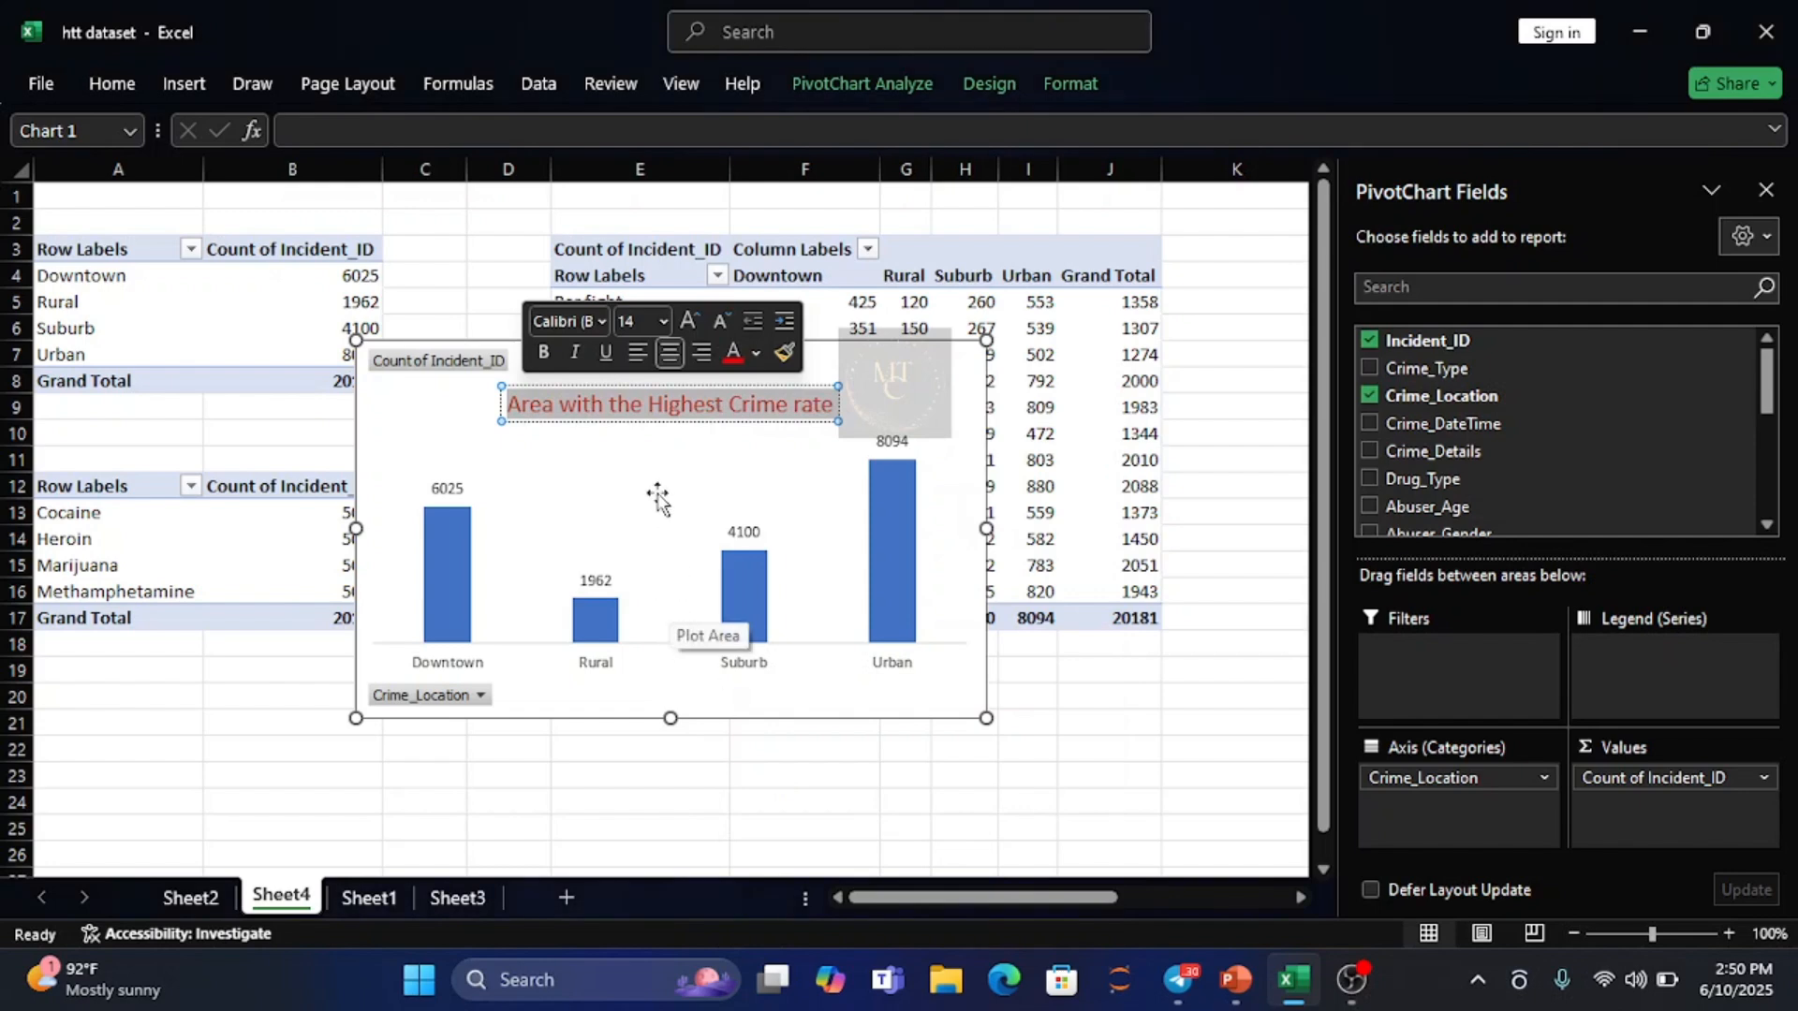
# - Hide all field buttons on the crime location chart and move the chart below the pivot tables, starting at about row 24
pyautogui.click(454, 697)
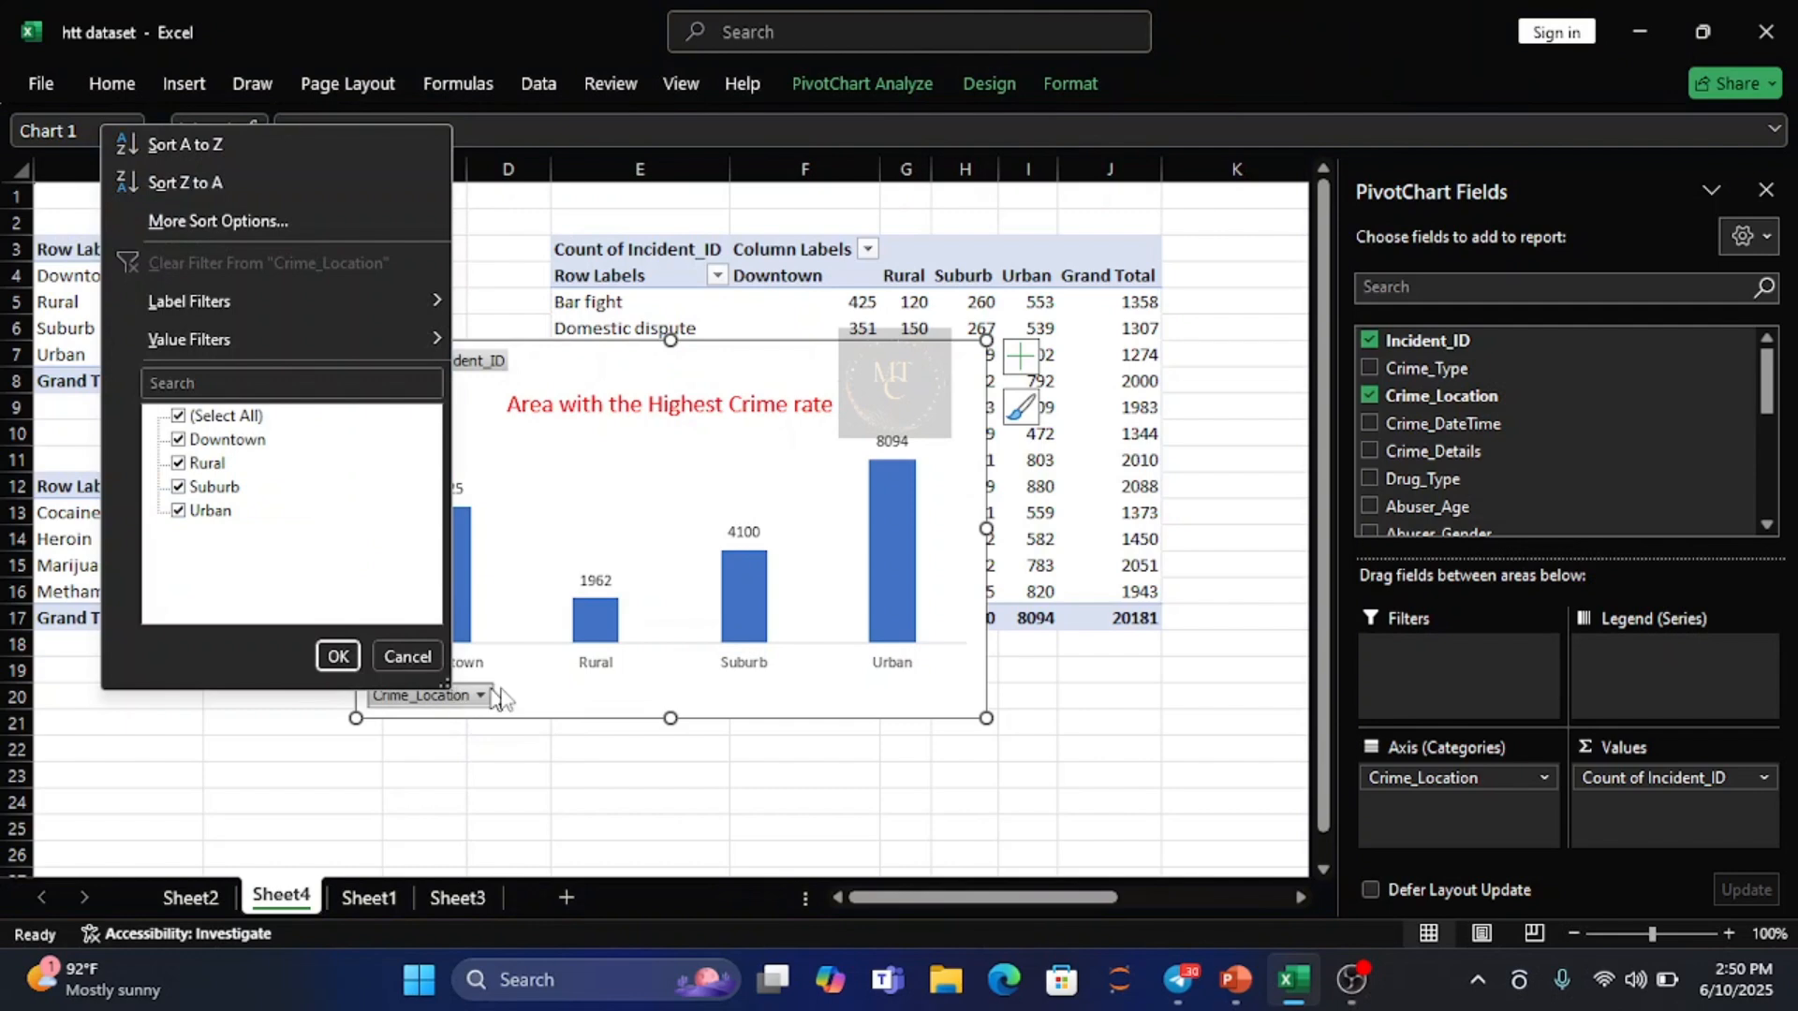
pyautogui.rightClick(460, 704)
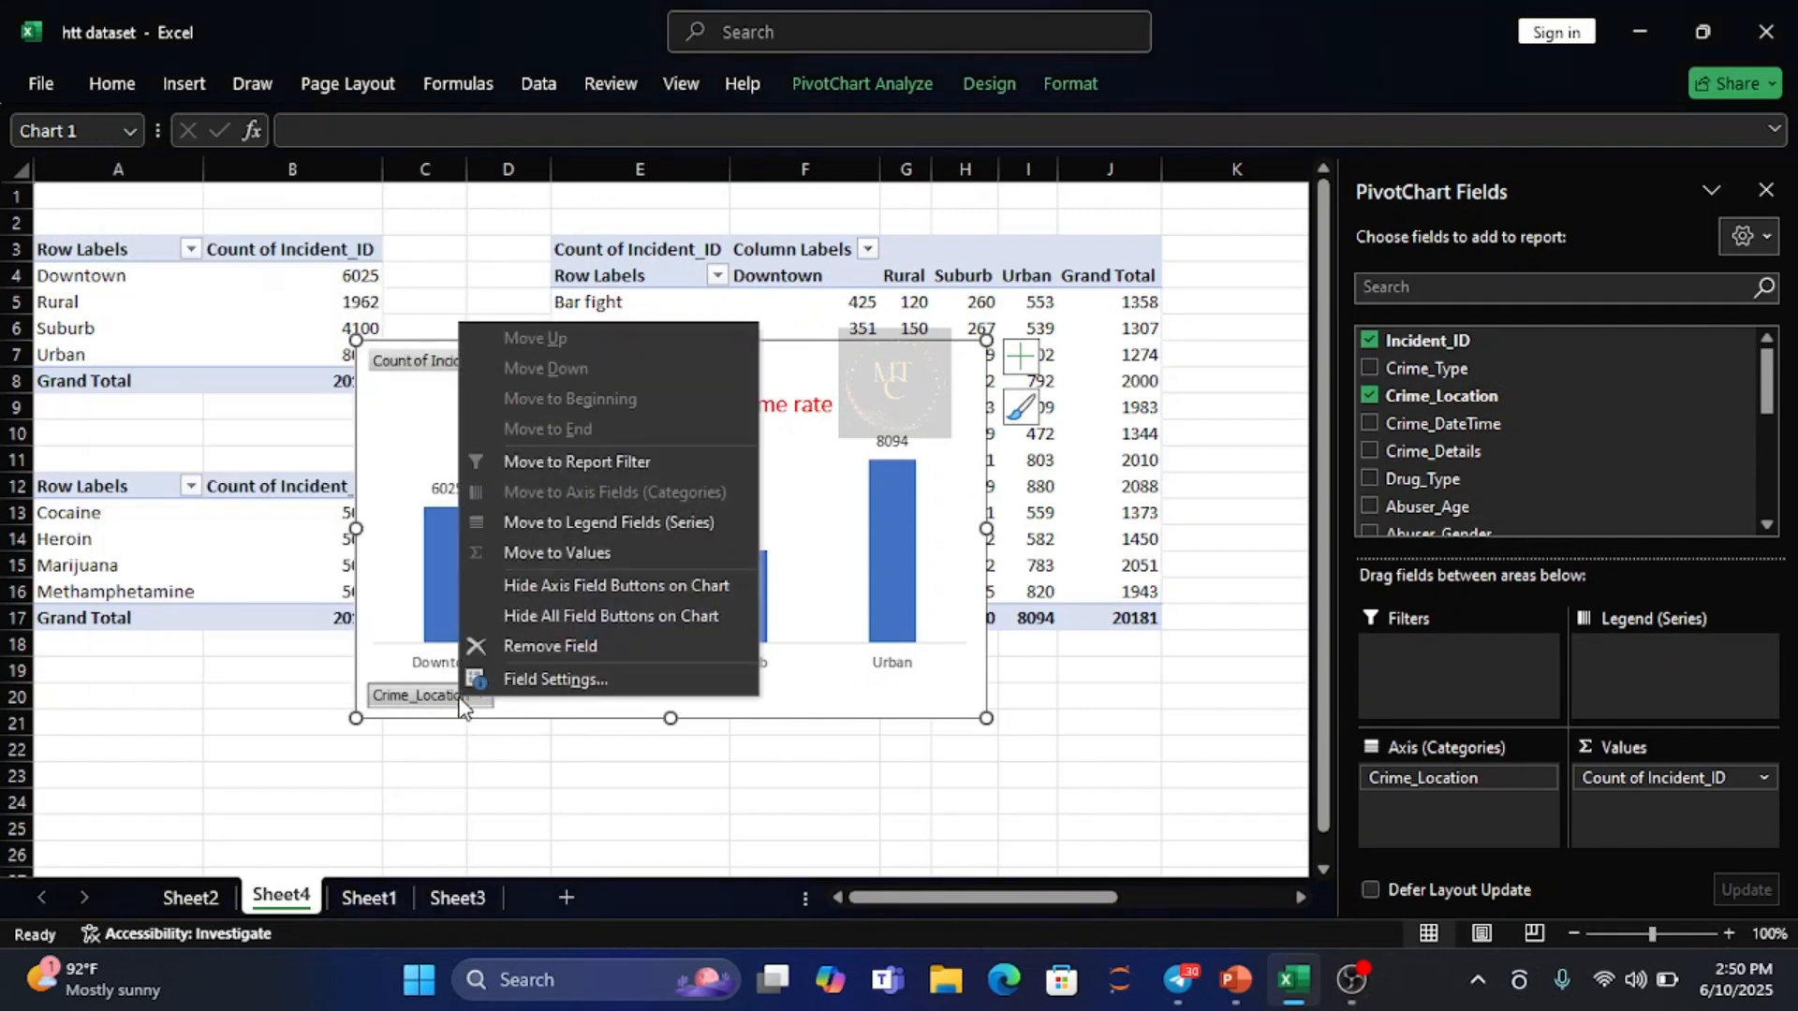
pyautogui.click(566, 610)
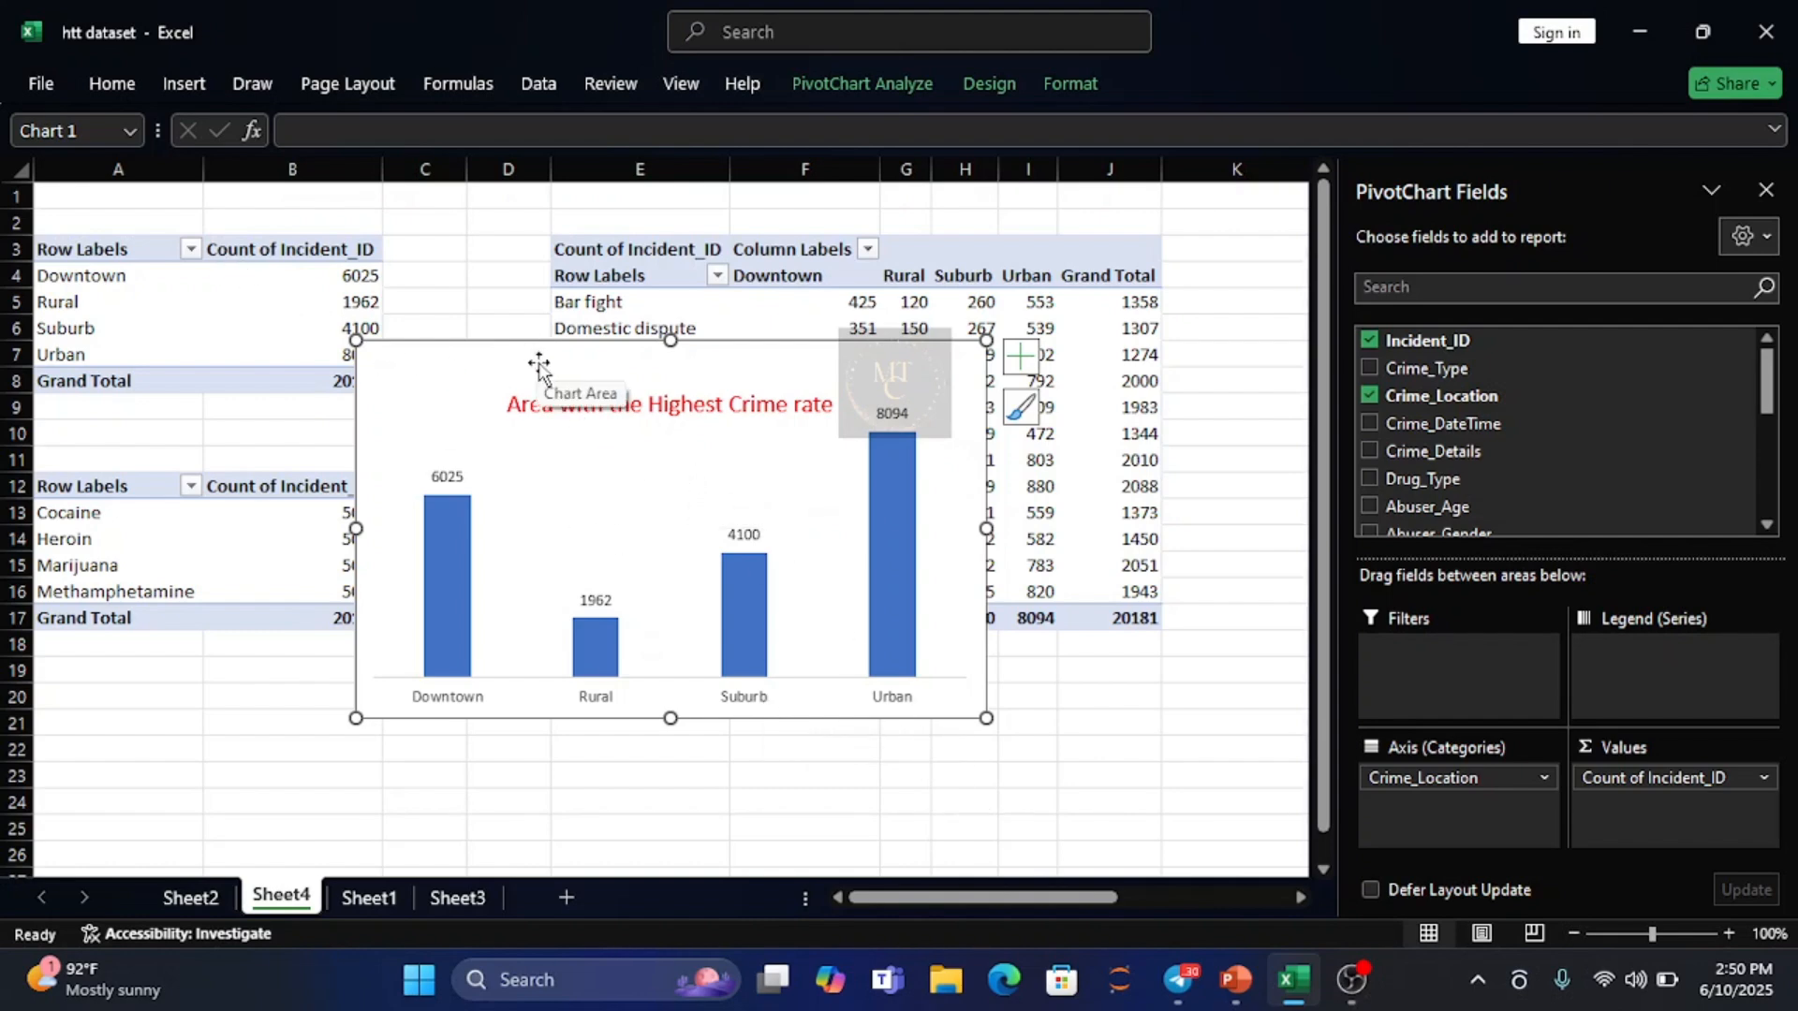
pyautogui.moveTo(538, 363); pyautogui.dragTo(169, 818)
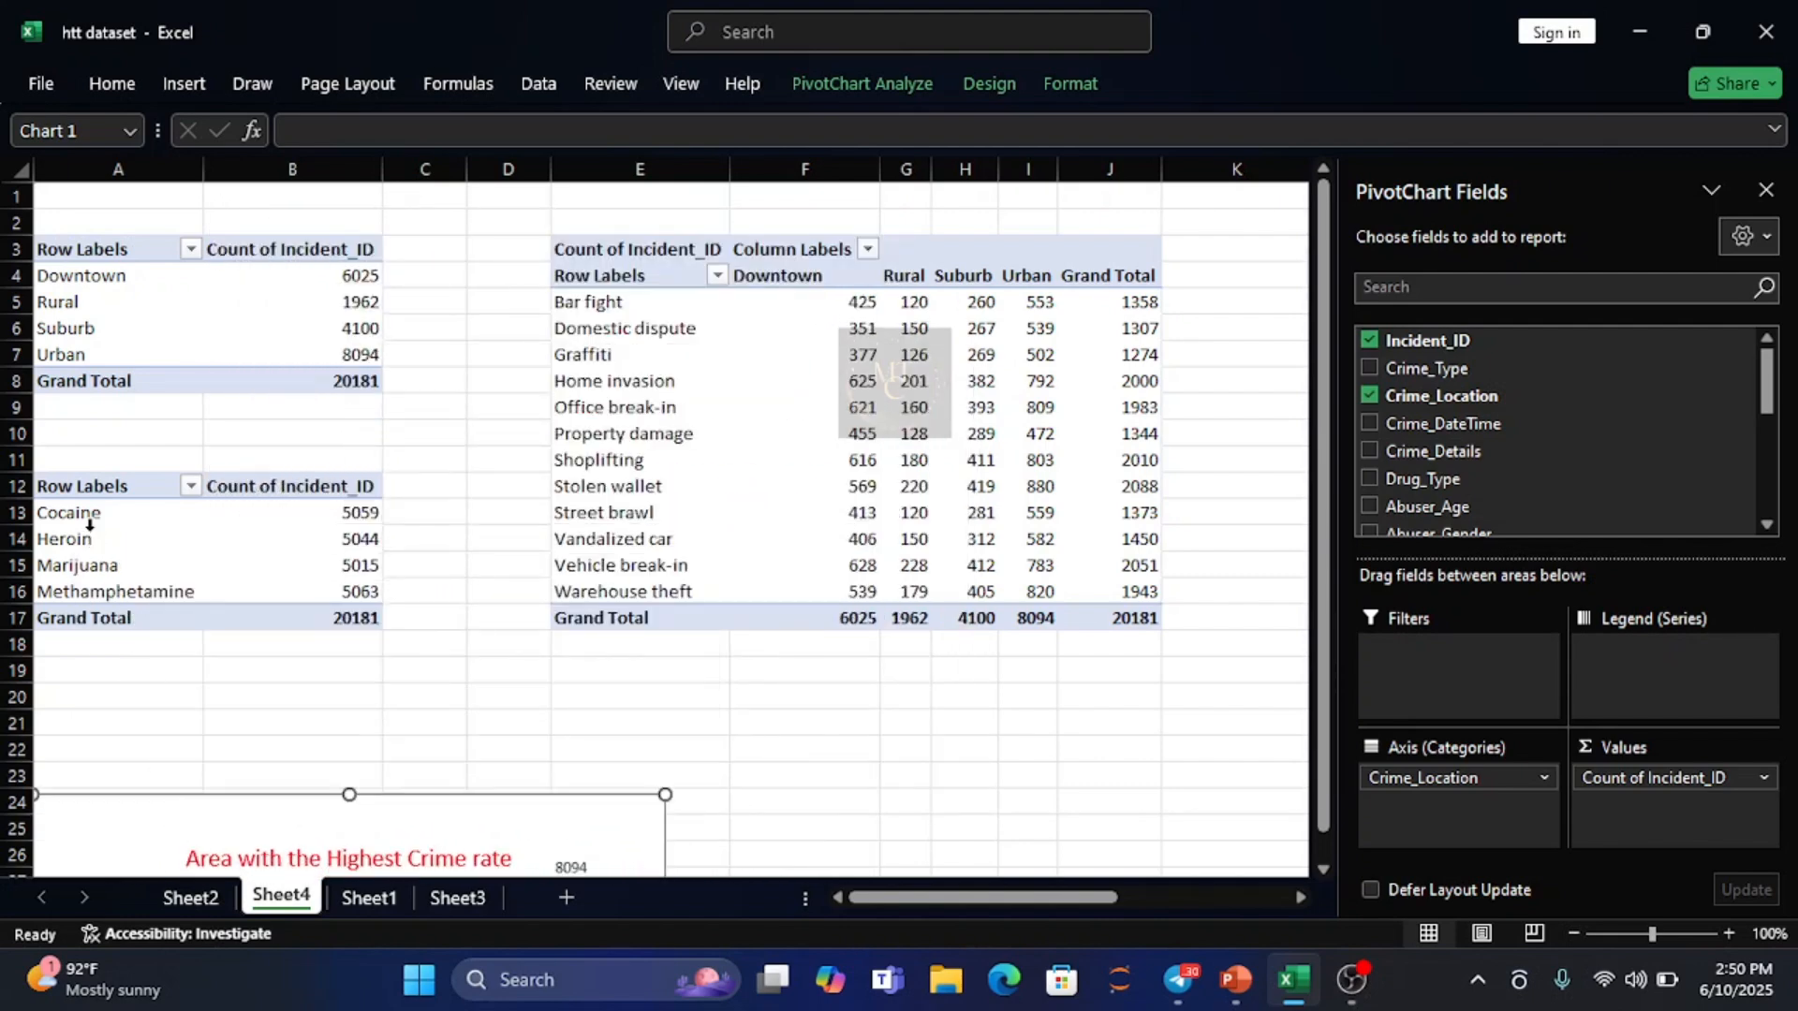
# - Insert a 2-D clustered bar chart from the drug type pivot table at A12
pyautogui.click(80, 489)
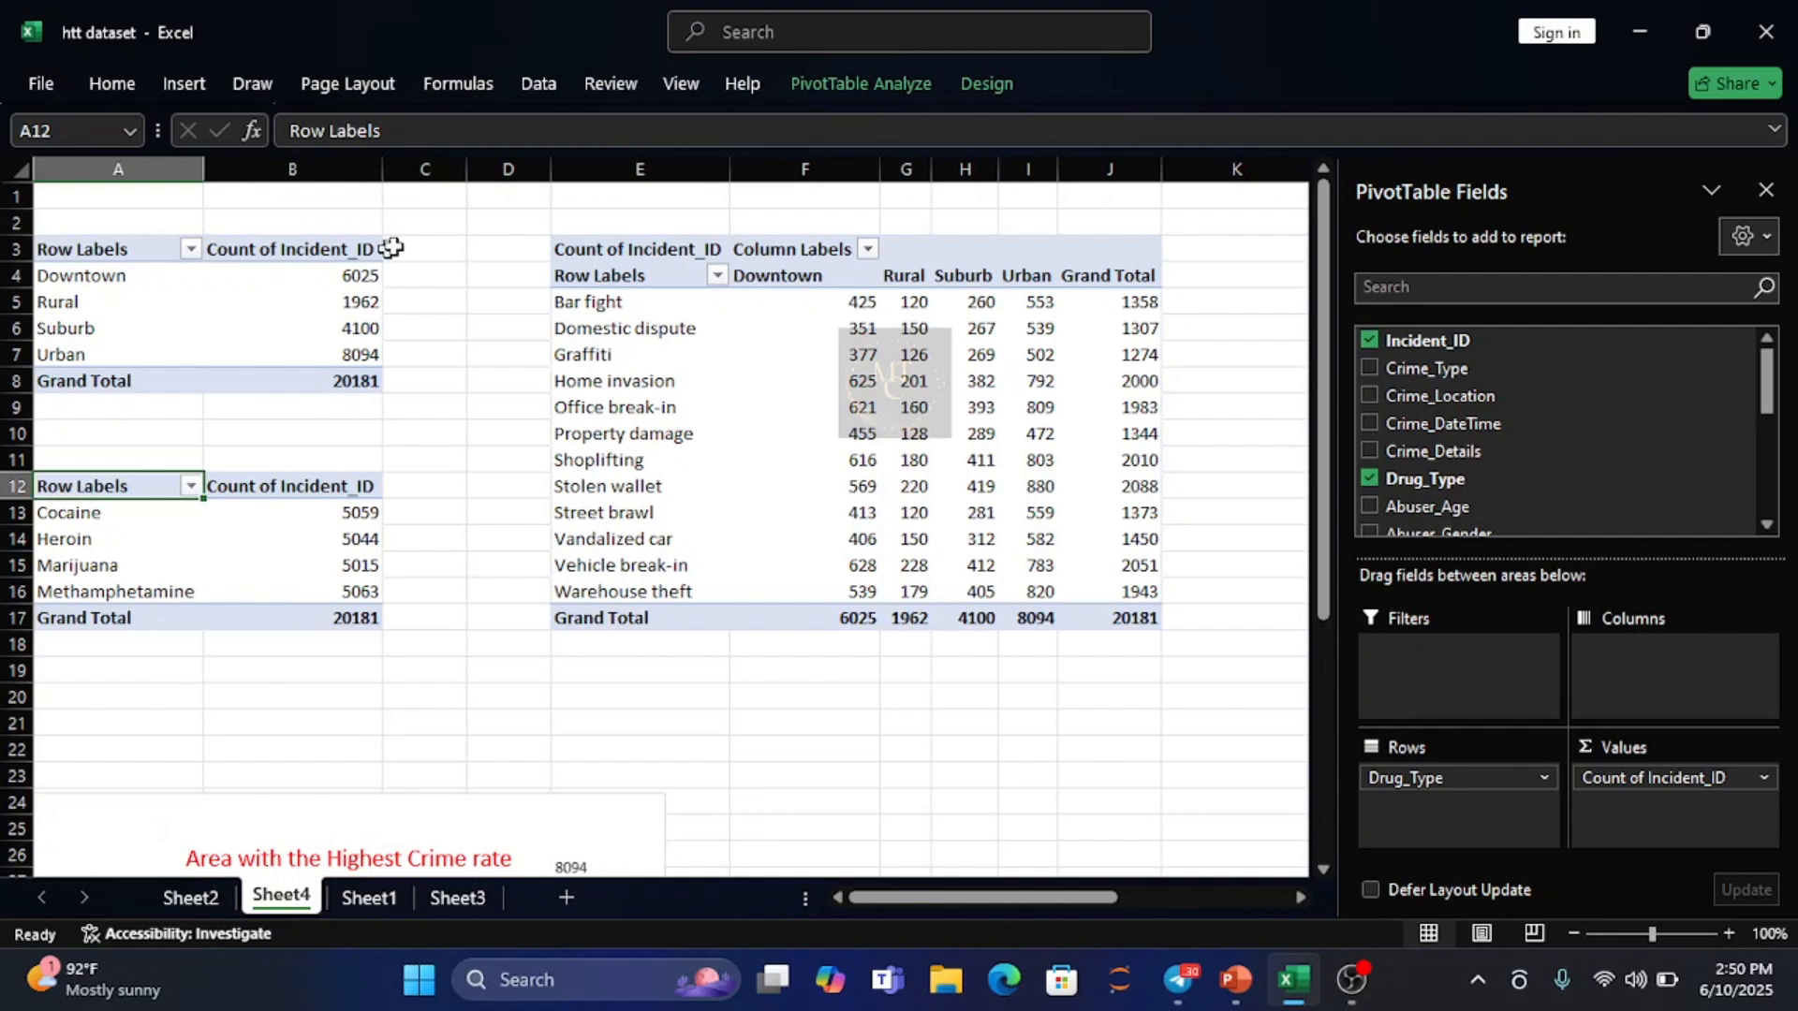
pyautogui.click(186, 83)
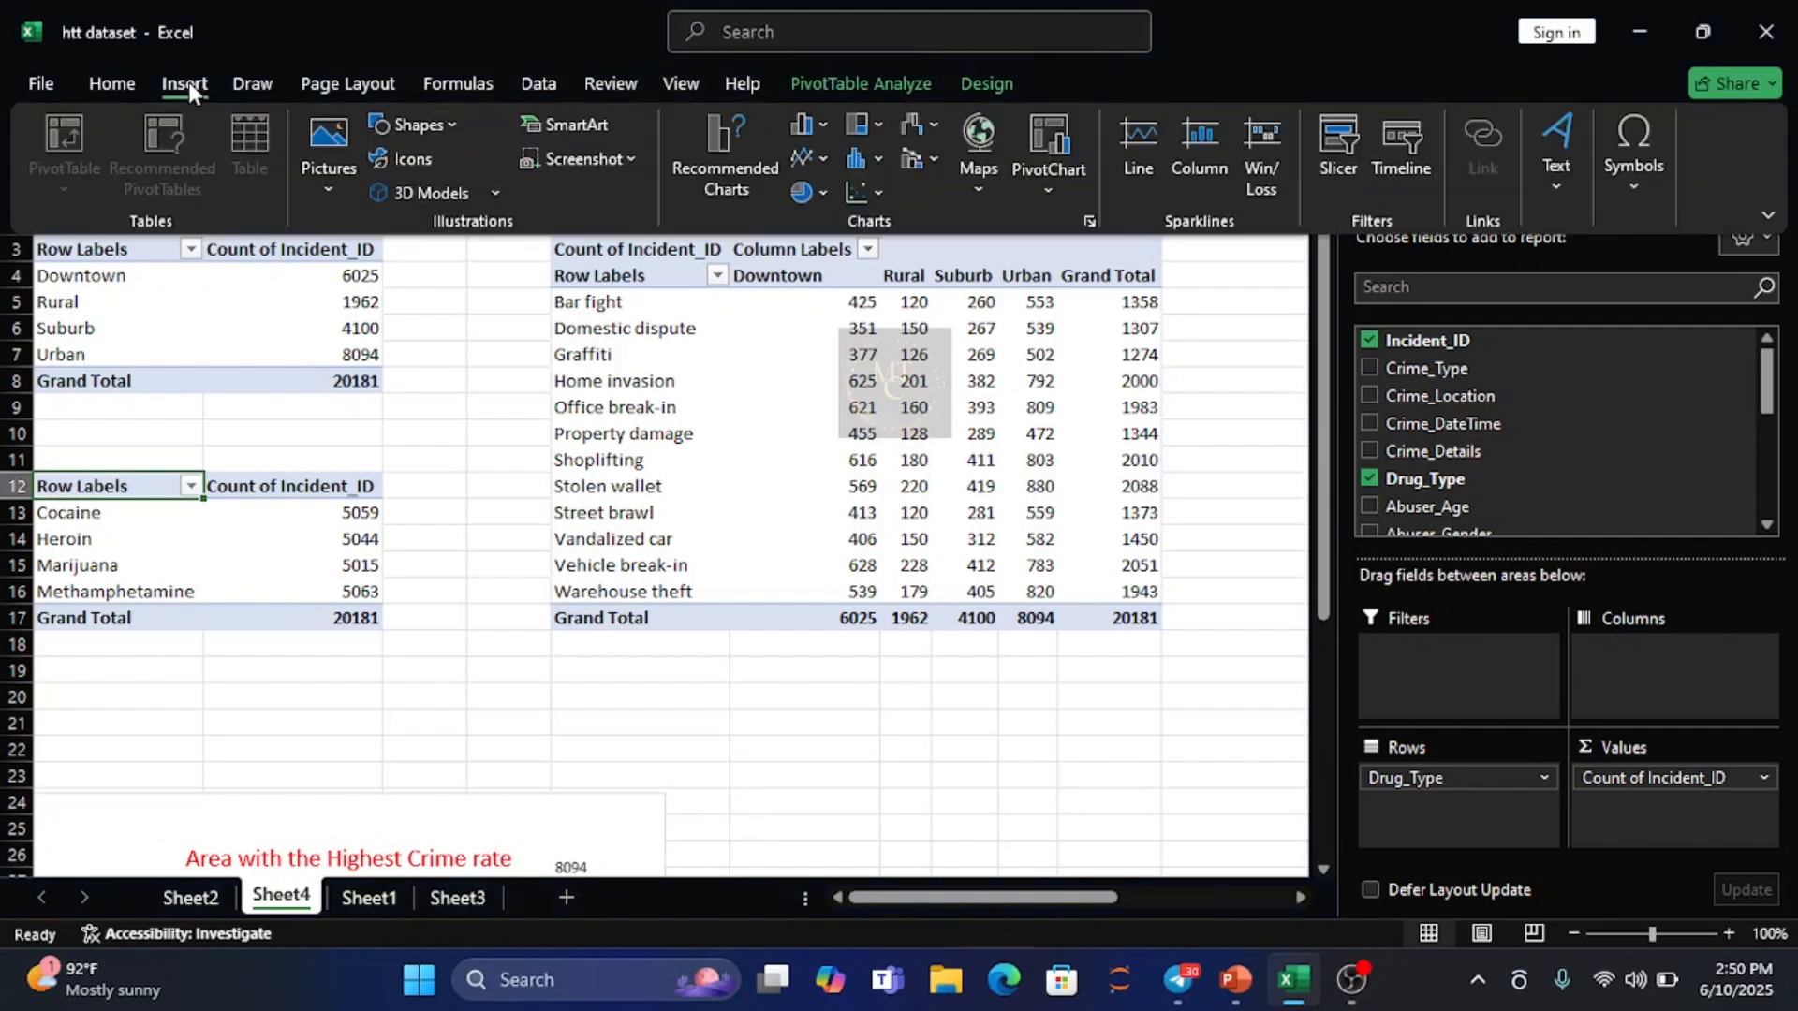
pyautogui.click(879, 160)
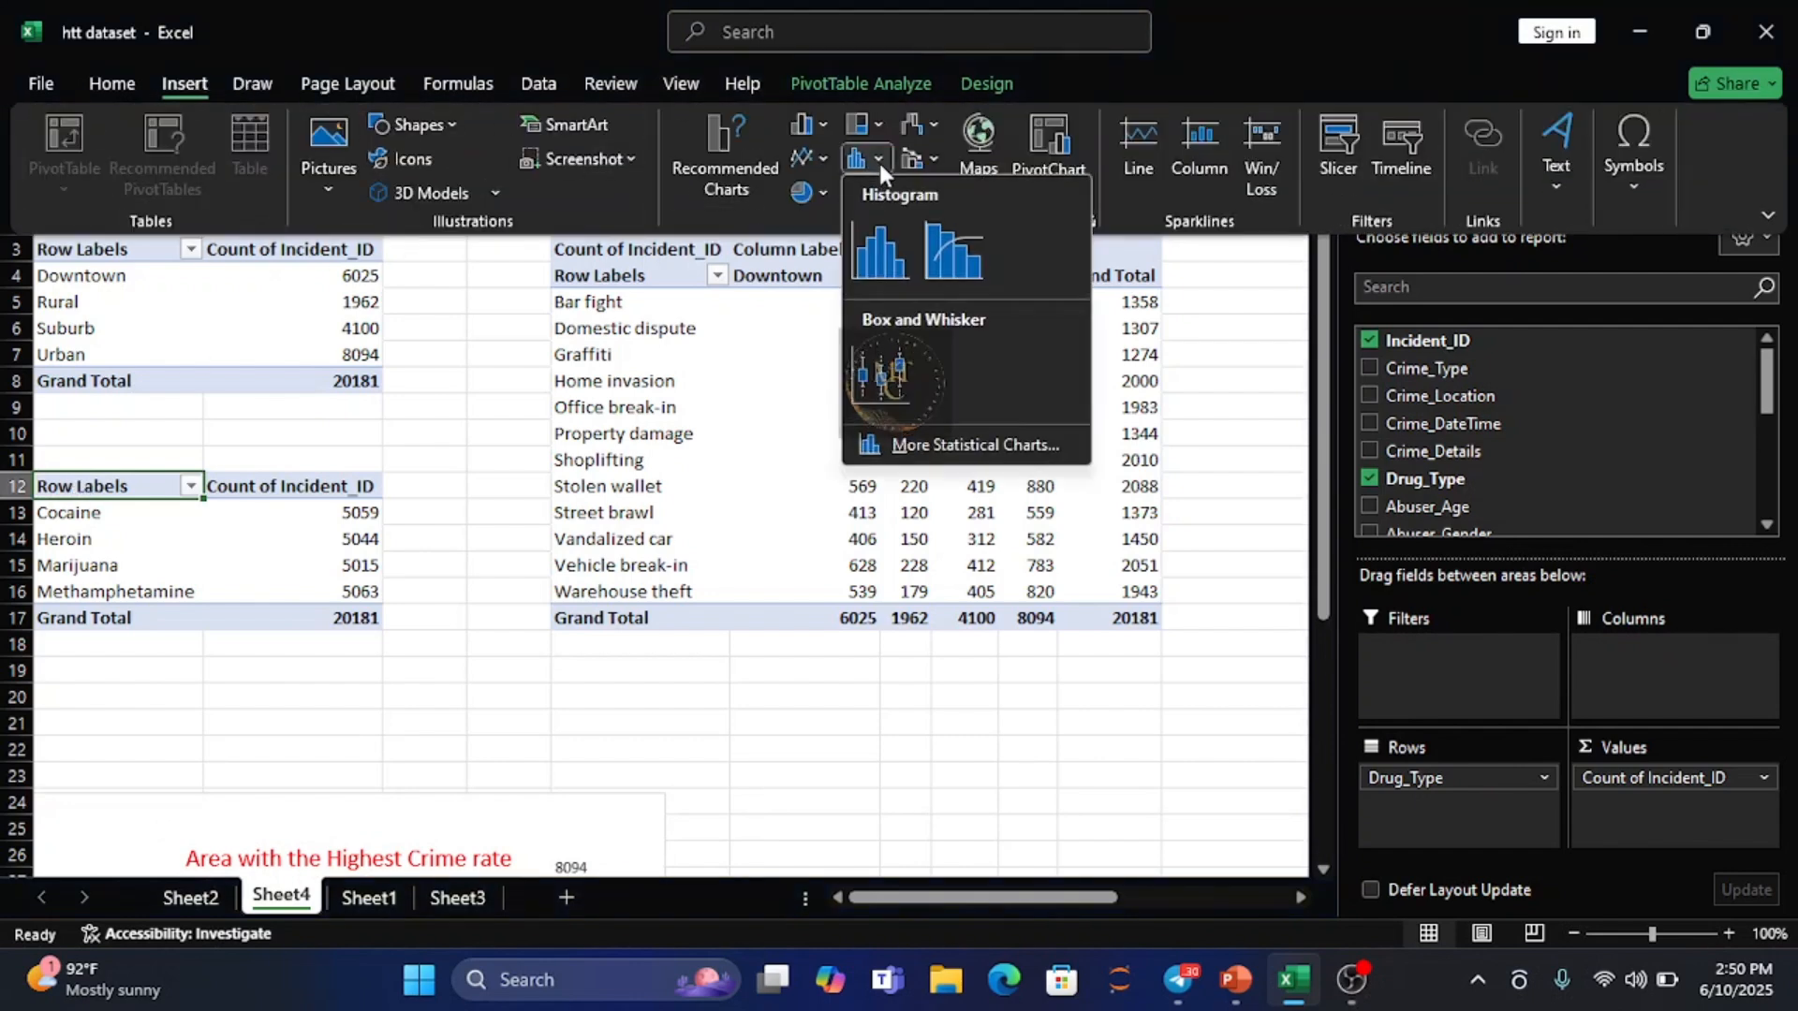
pyautogui.click(821, 124)
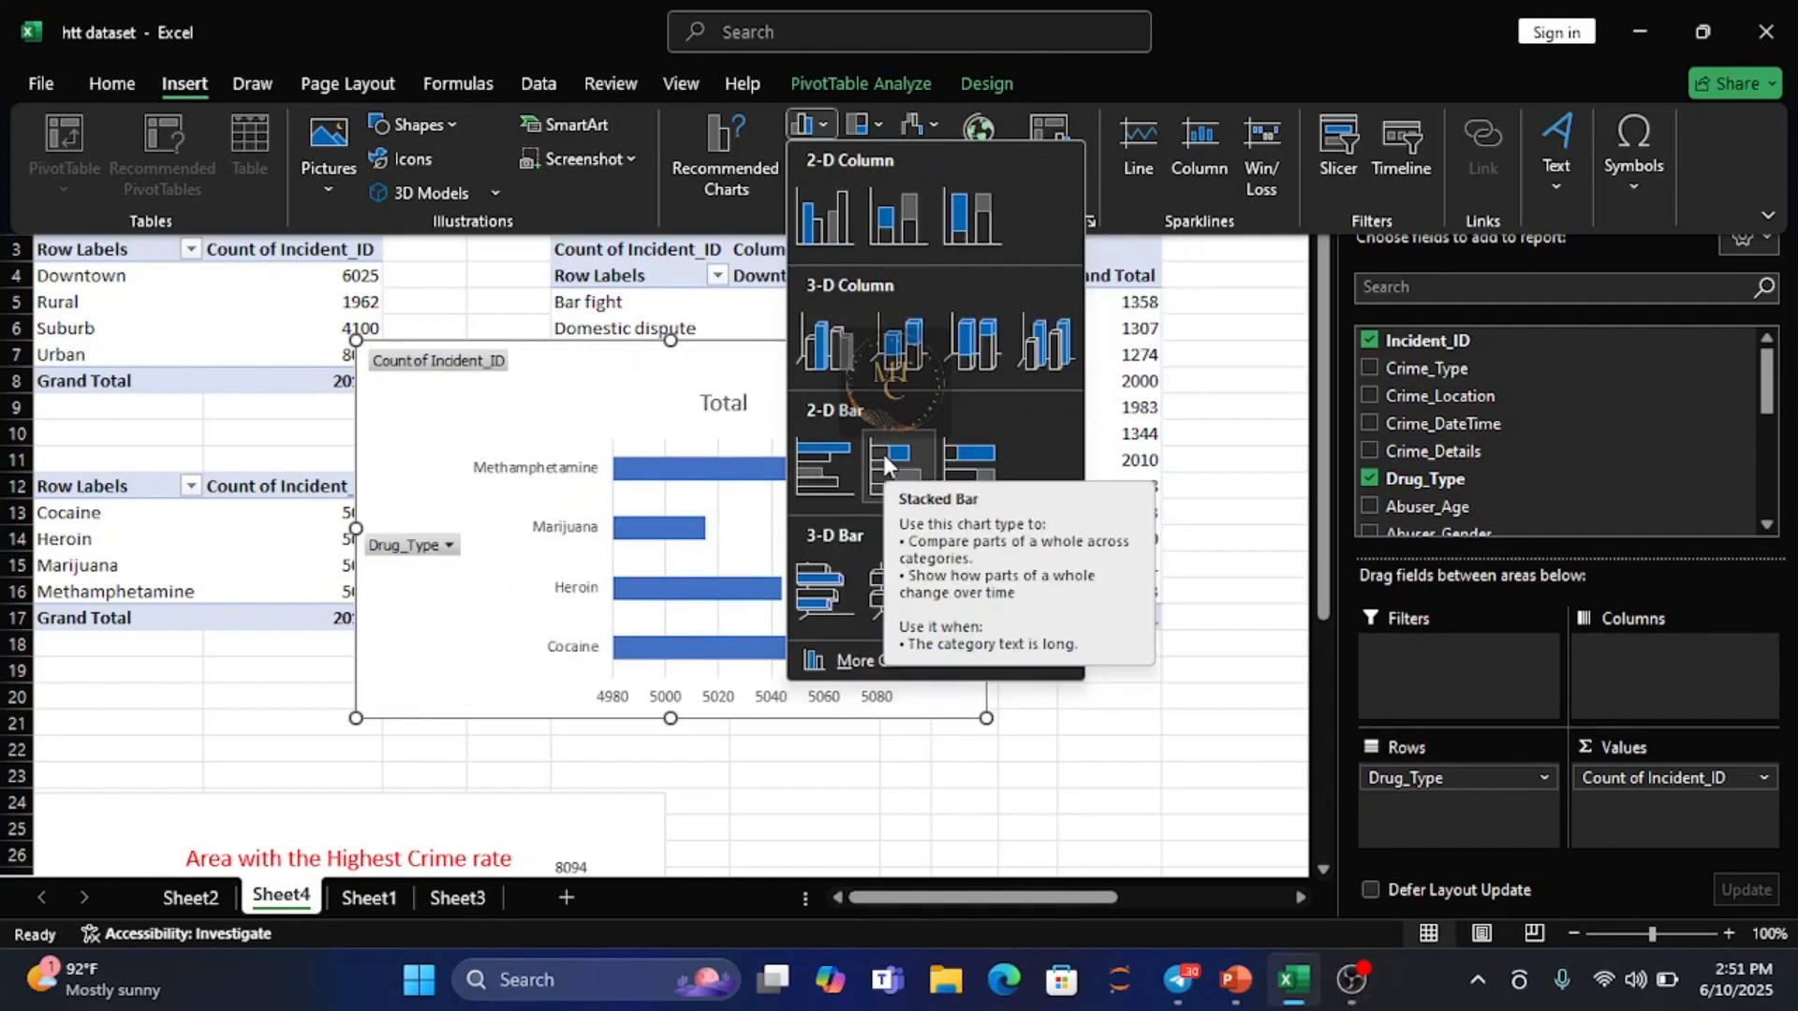
pyautogui.click(824, 464)
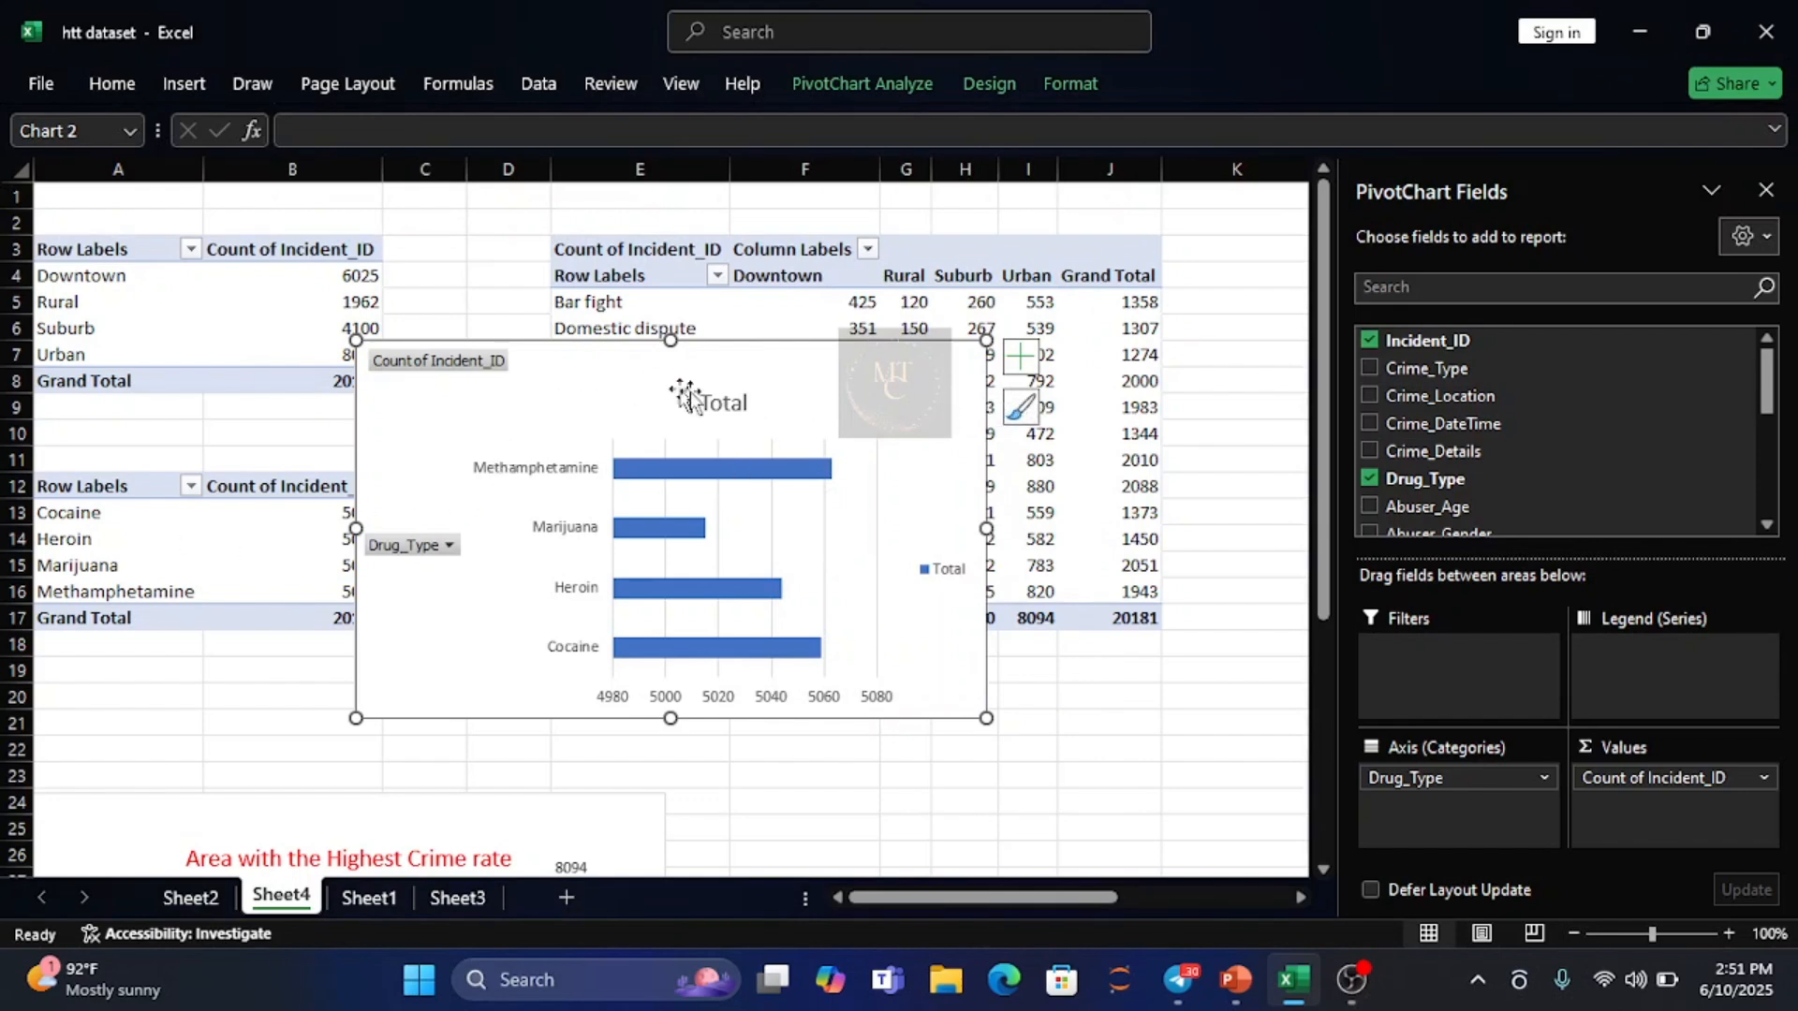
# - Change the title of the drug type bar chart to "Drug Most Abused"
pyautogui.click(729, 404)
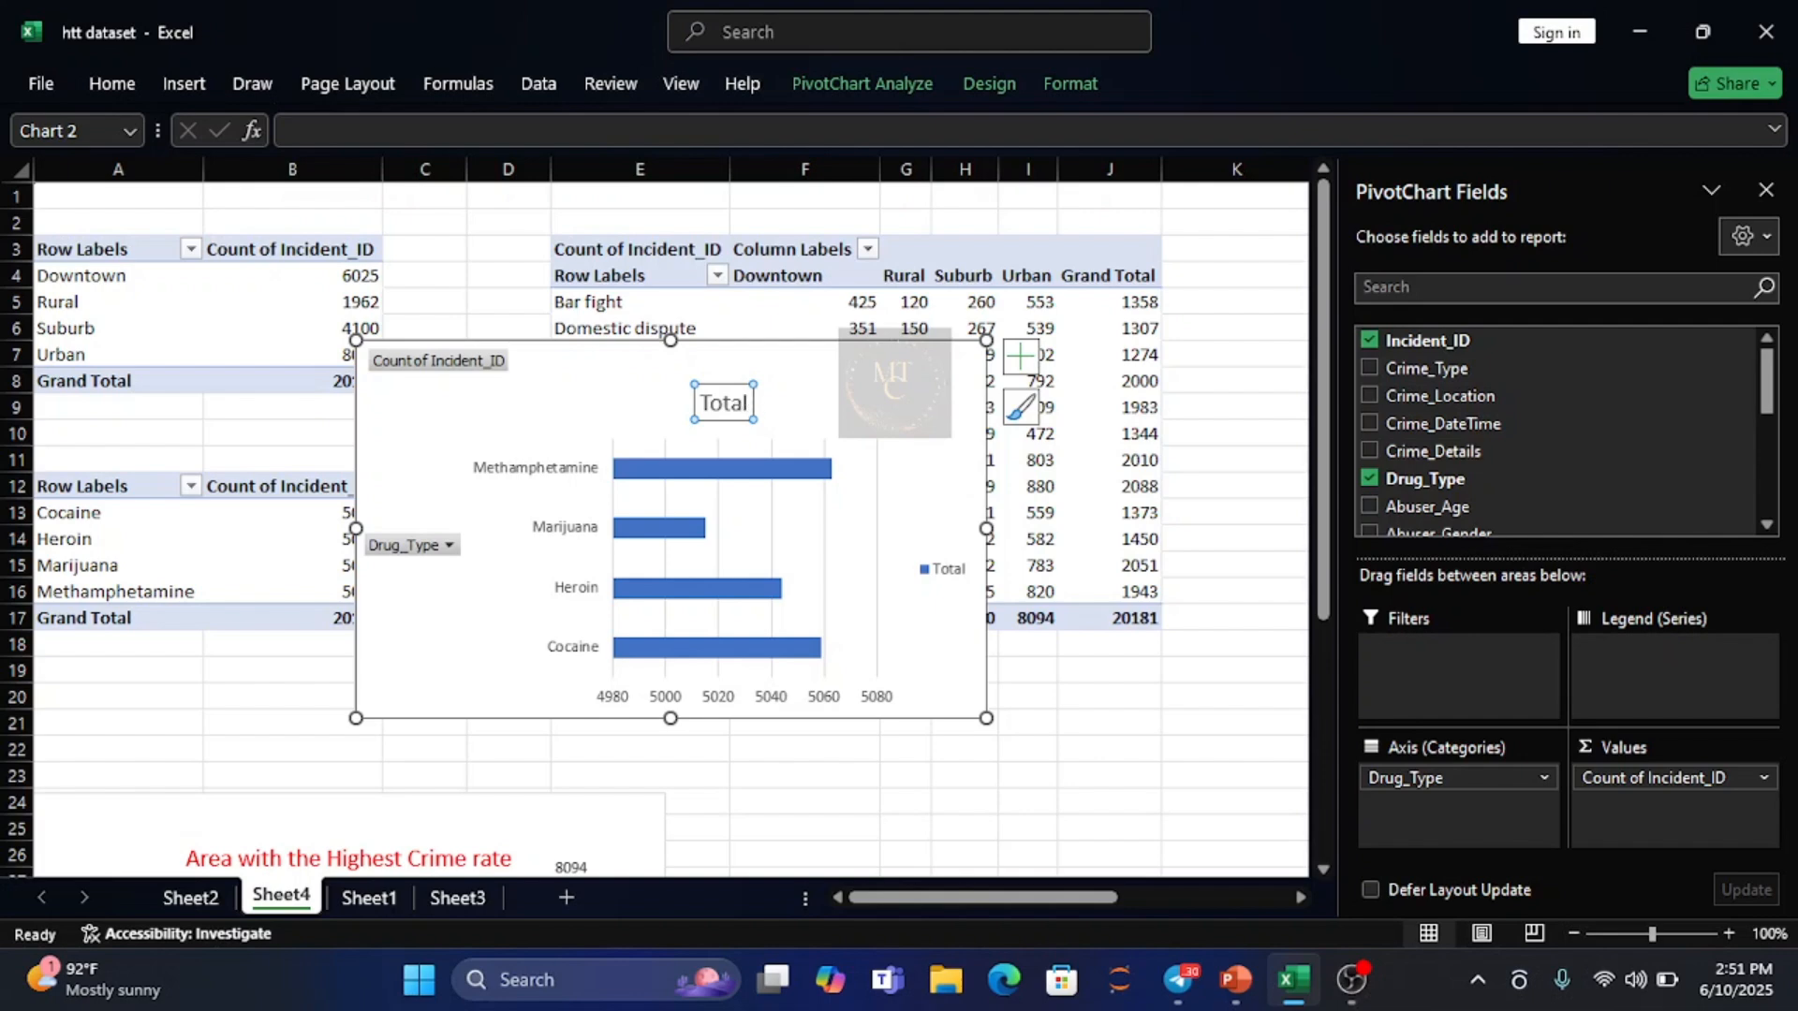
pyautogui.doubleClick(748, 407)
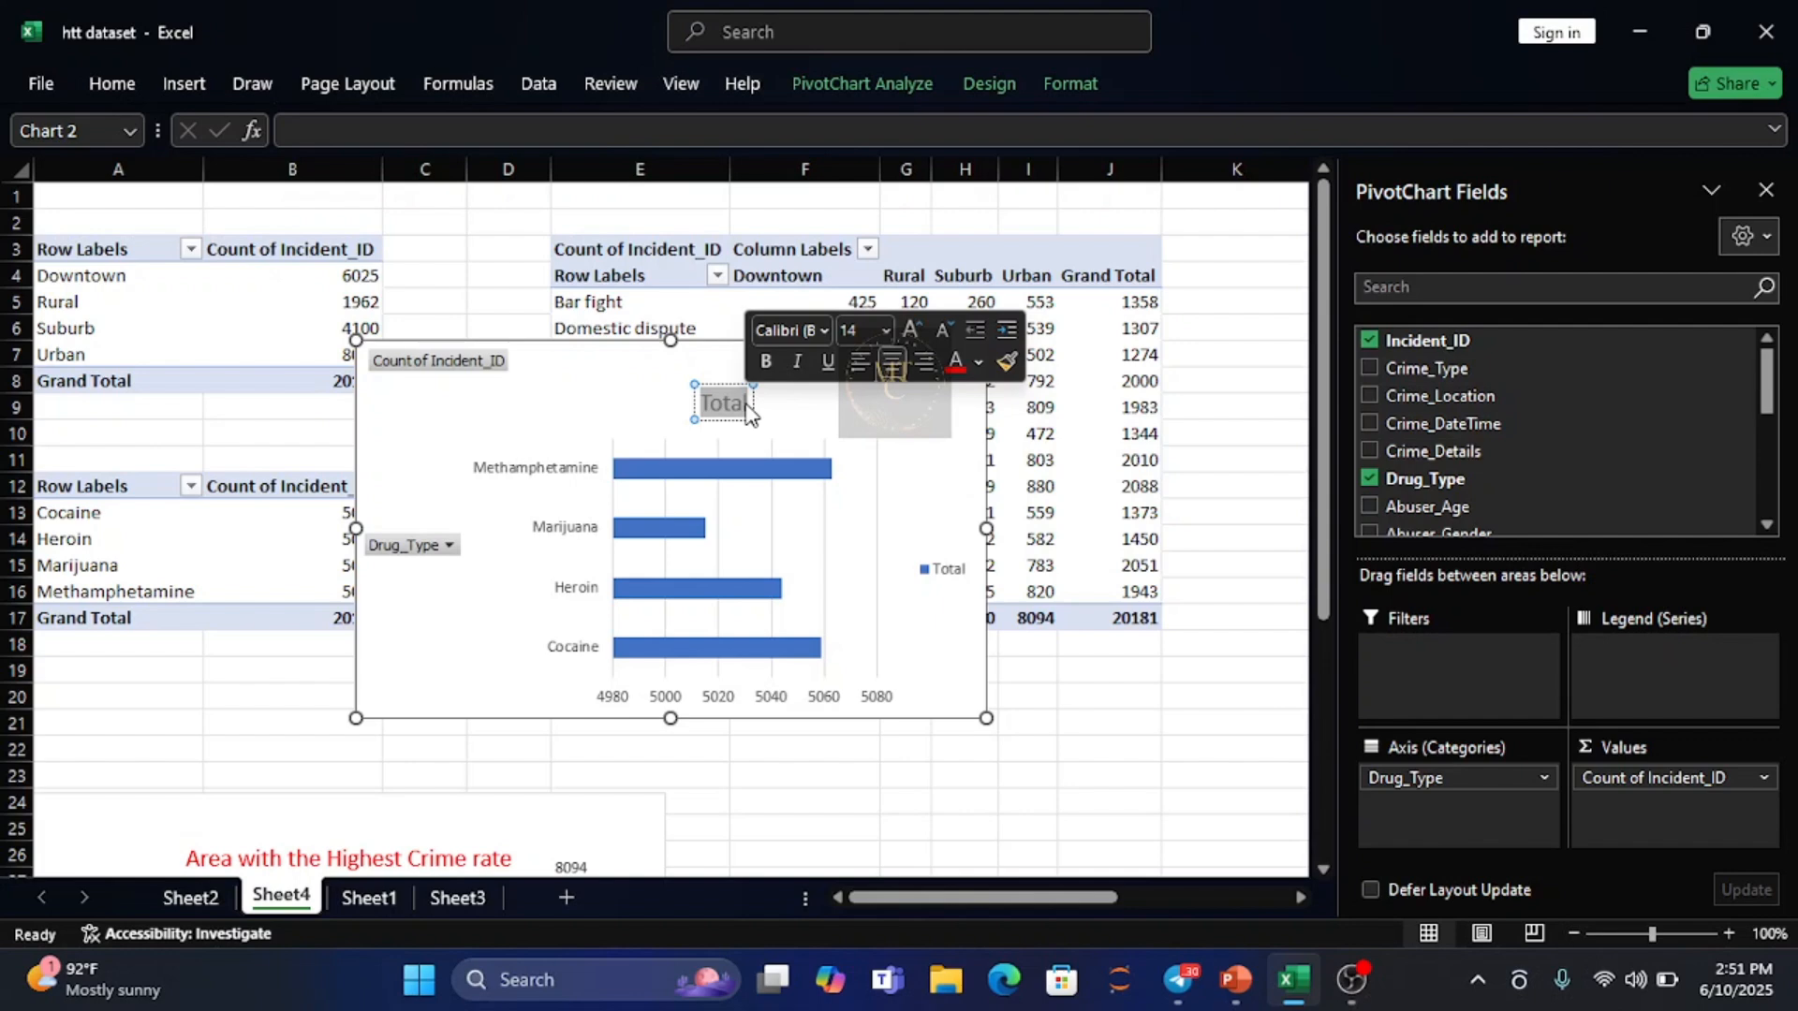
pyautogui.write('Dru')
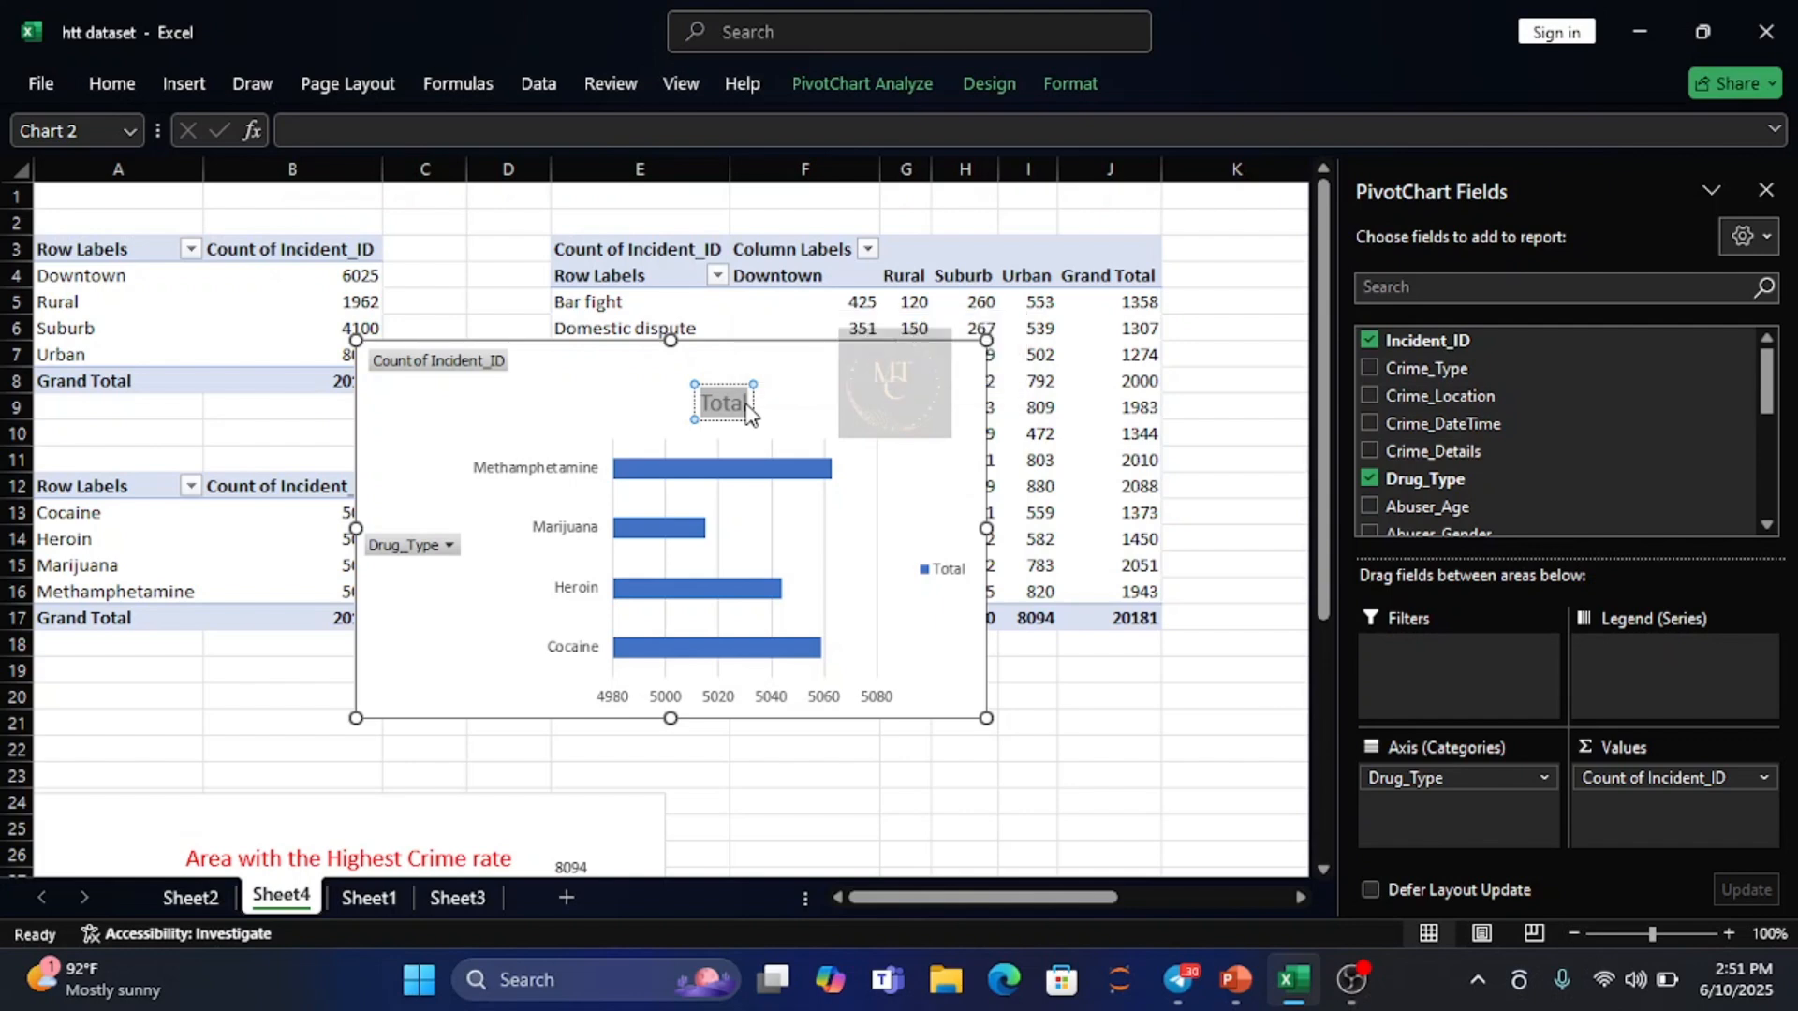
pyautogui.write('g')
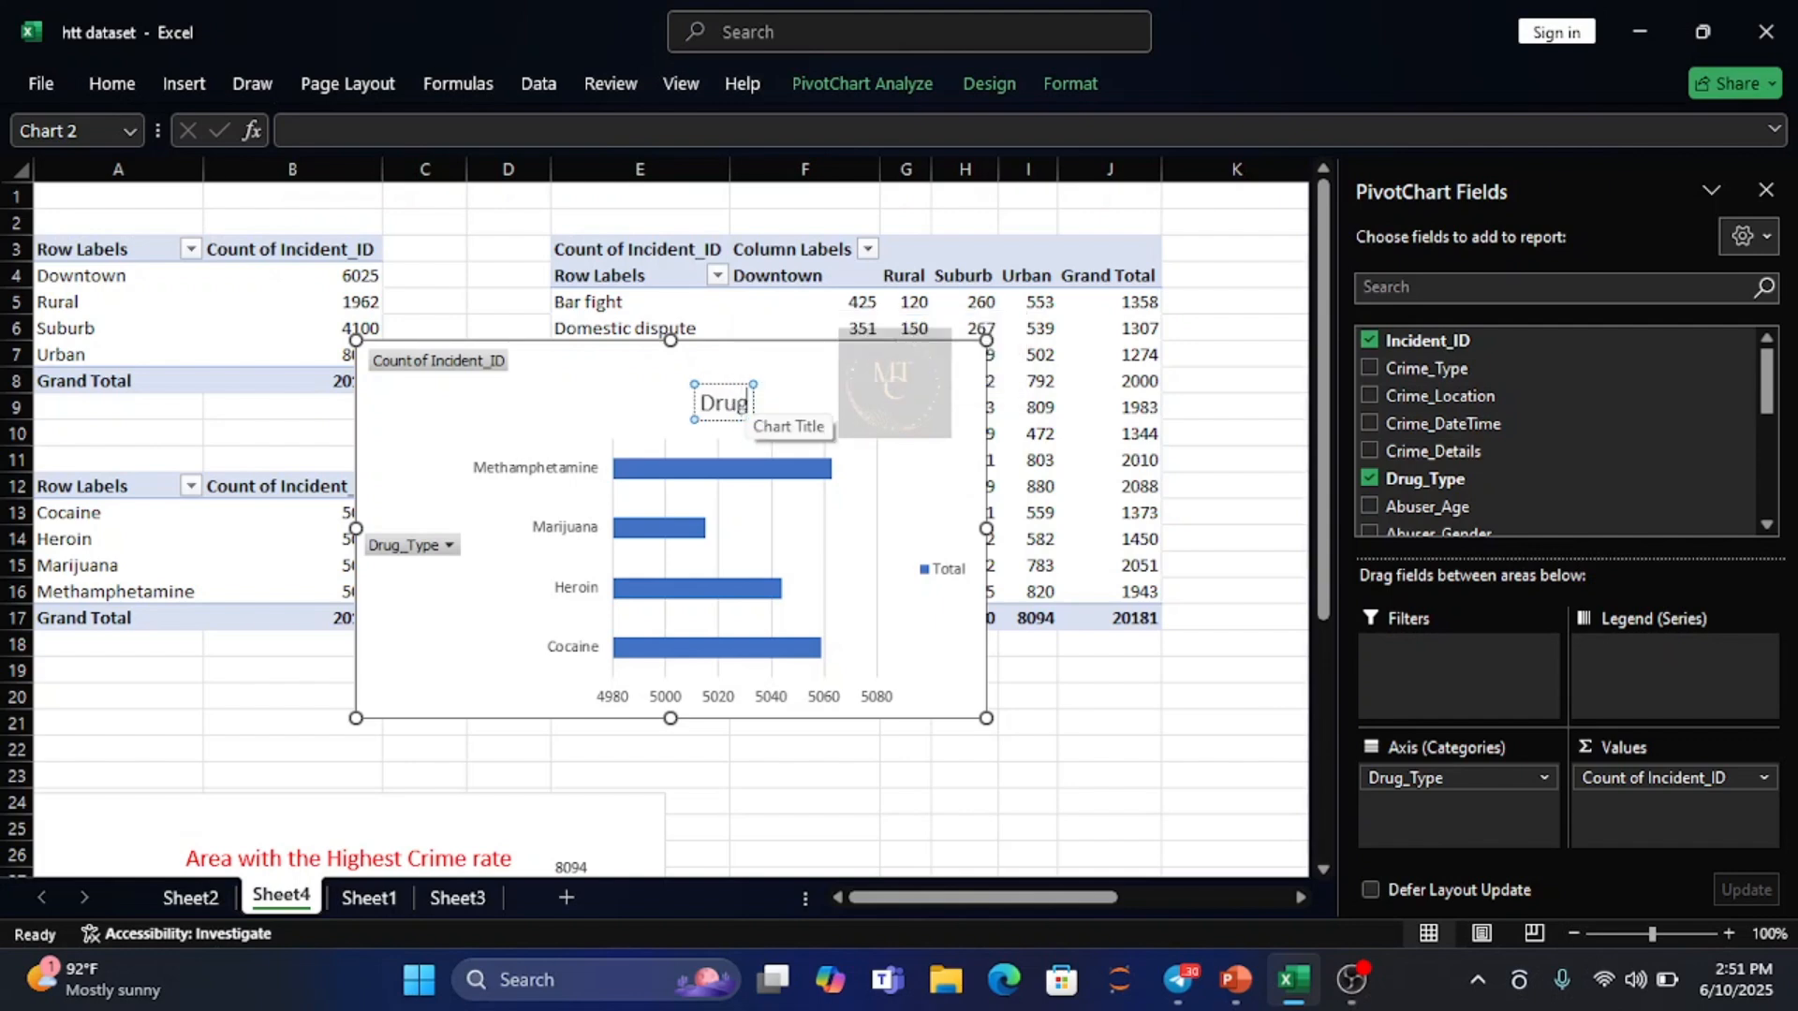
pyautogui.write(' Mos')
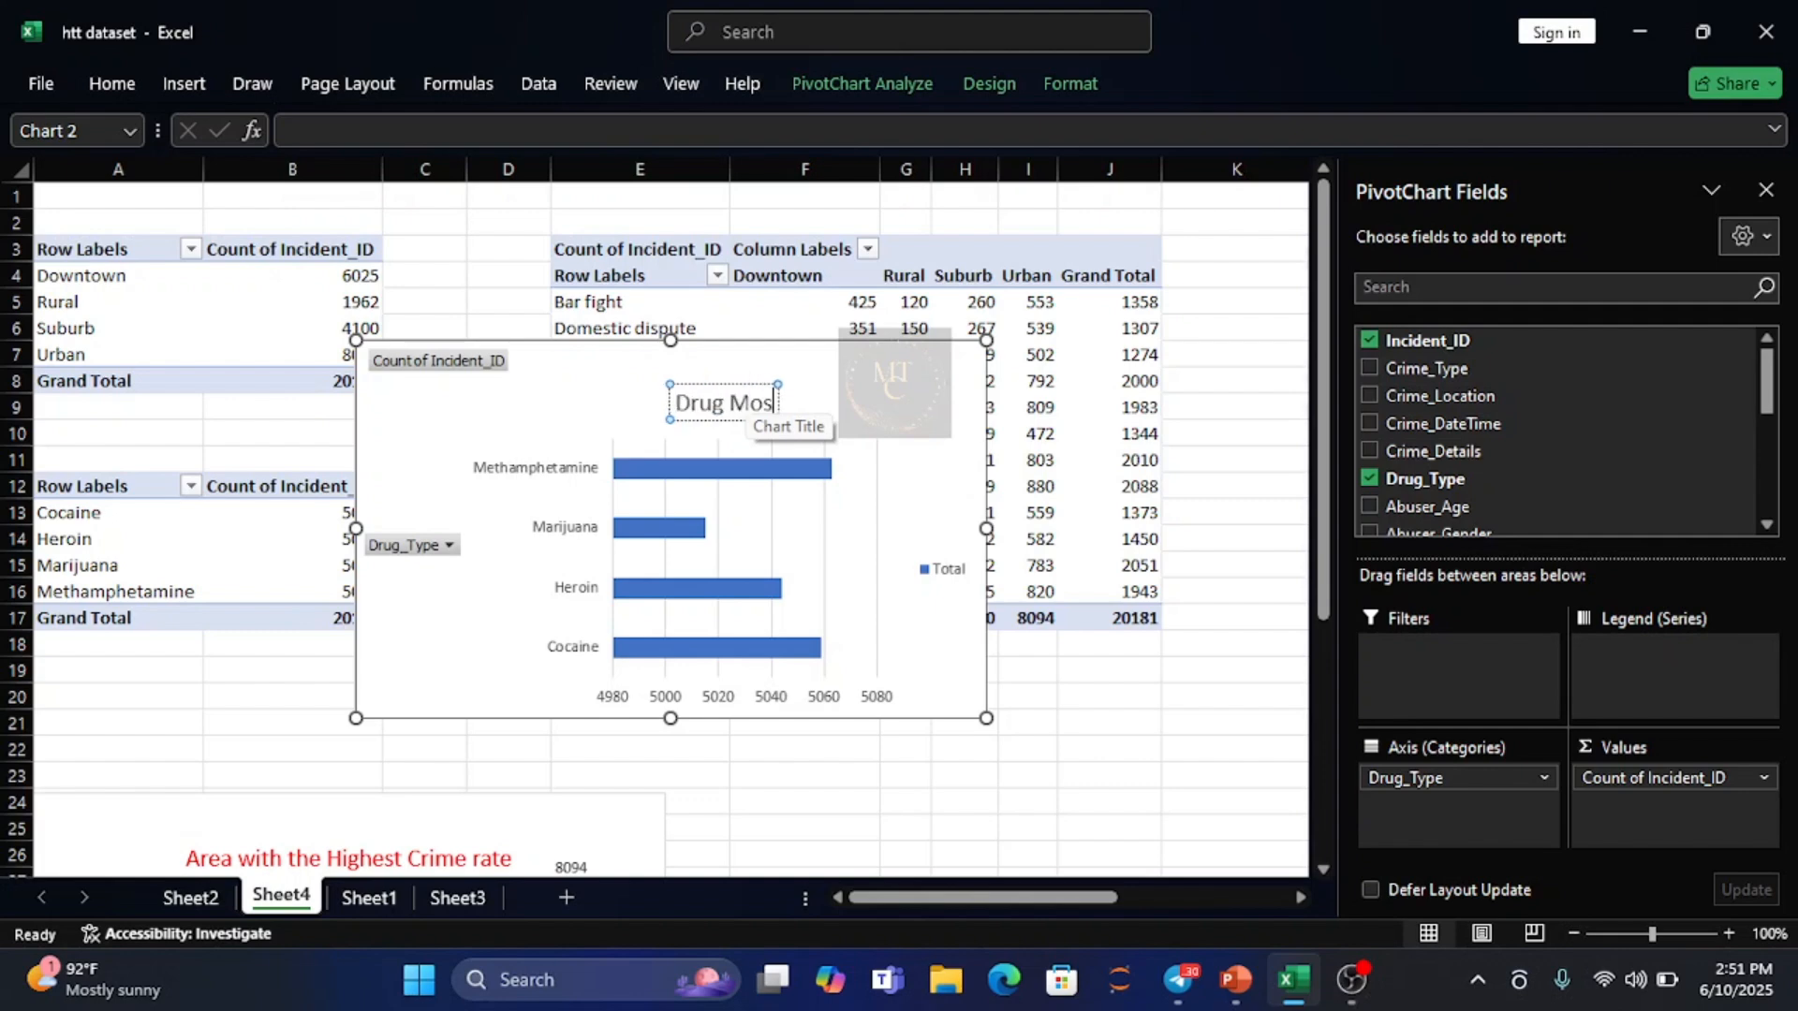
pyautogui.write('t A')
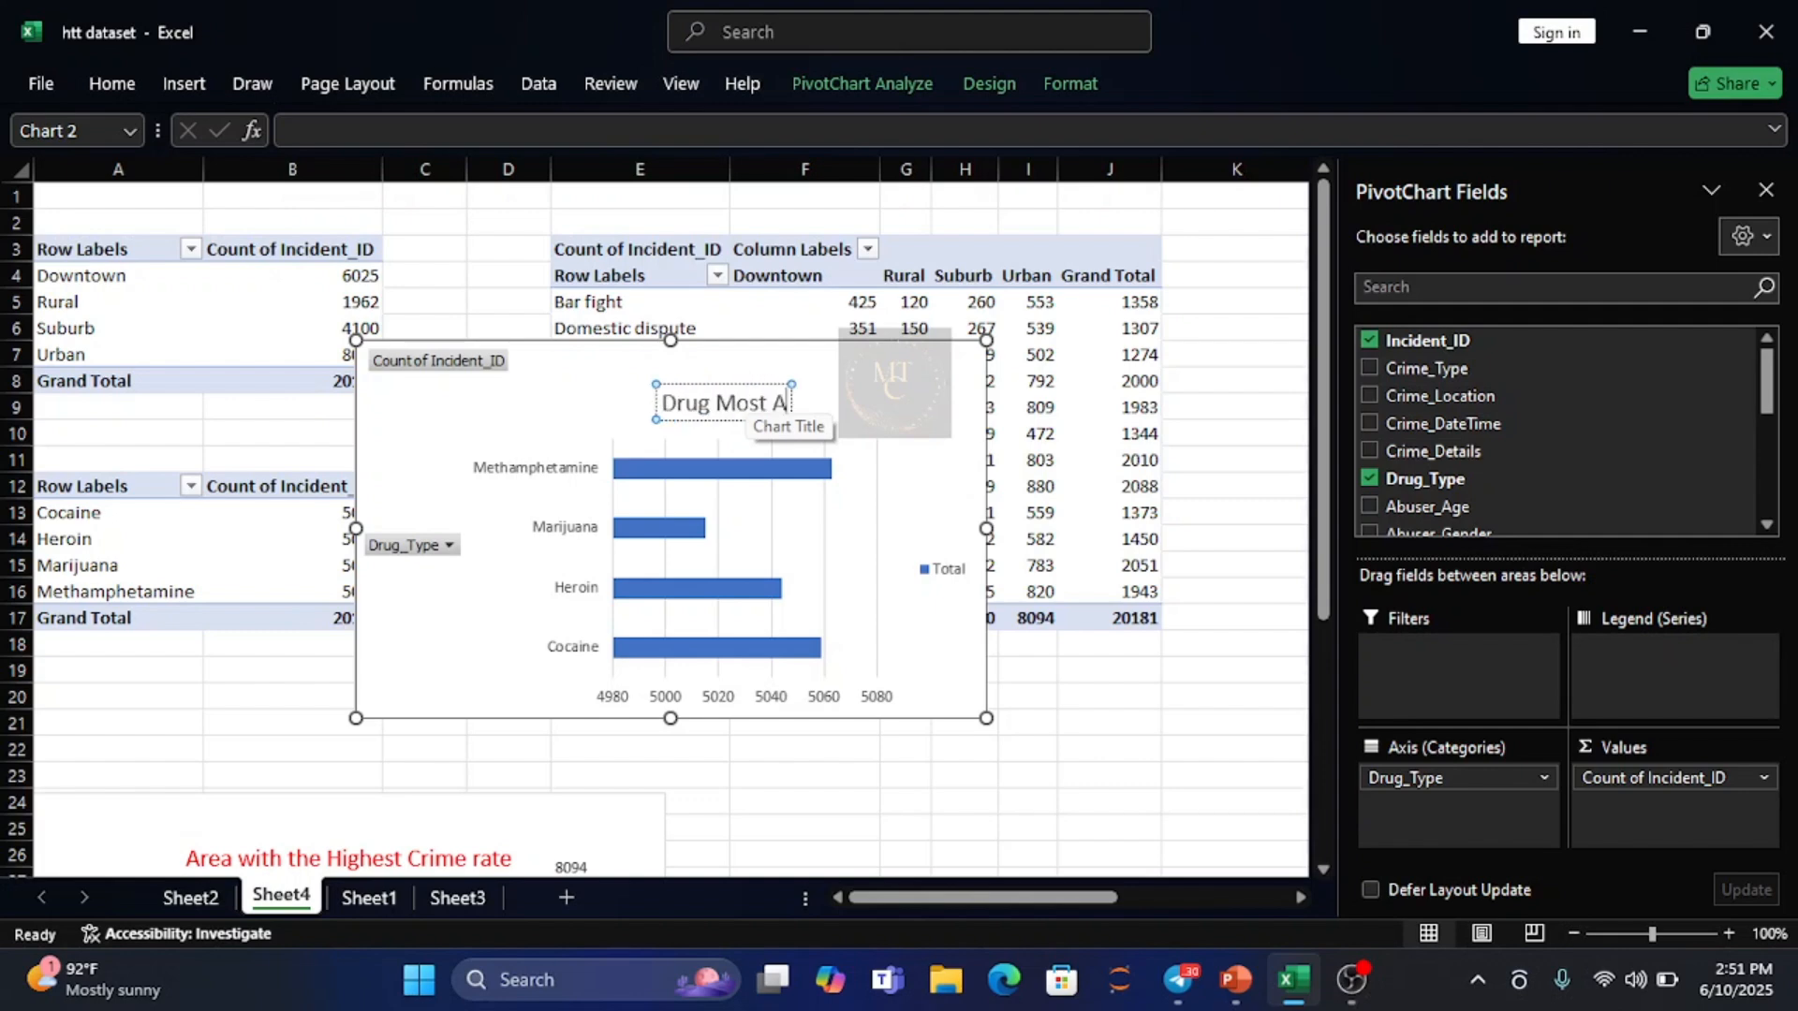
pyautogui.write('bused')
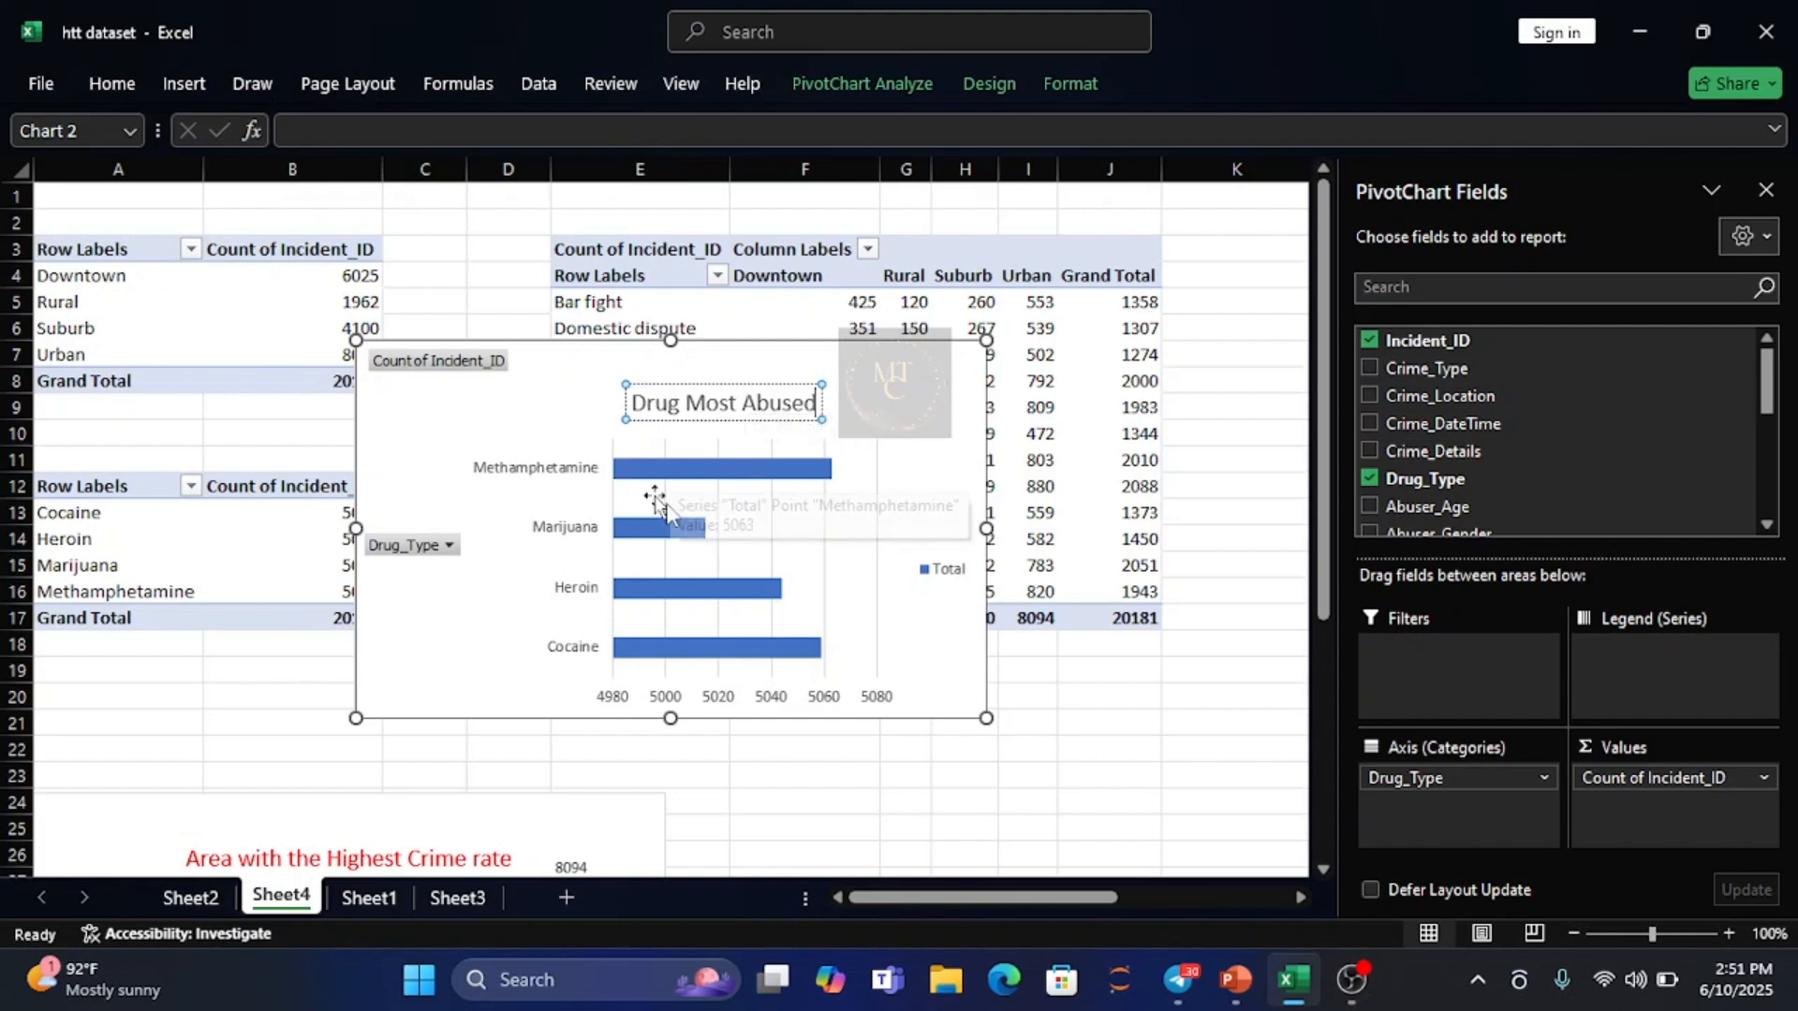
pyautogui.click(950, 430)
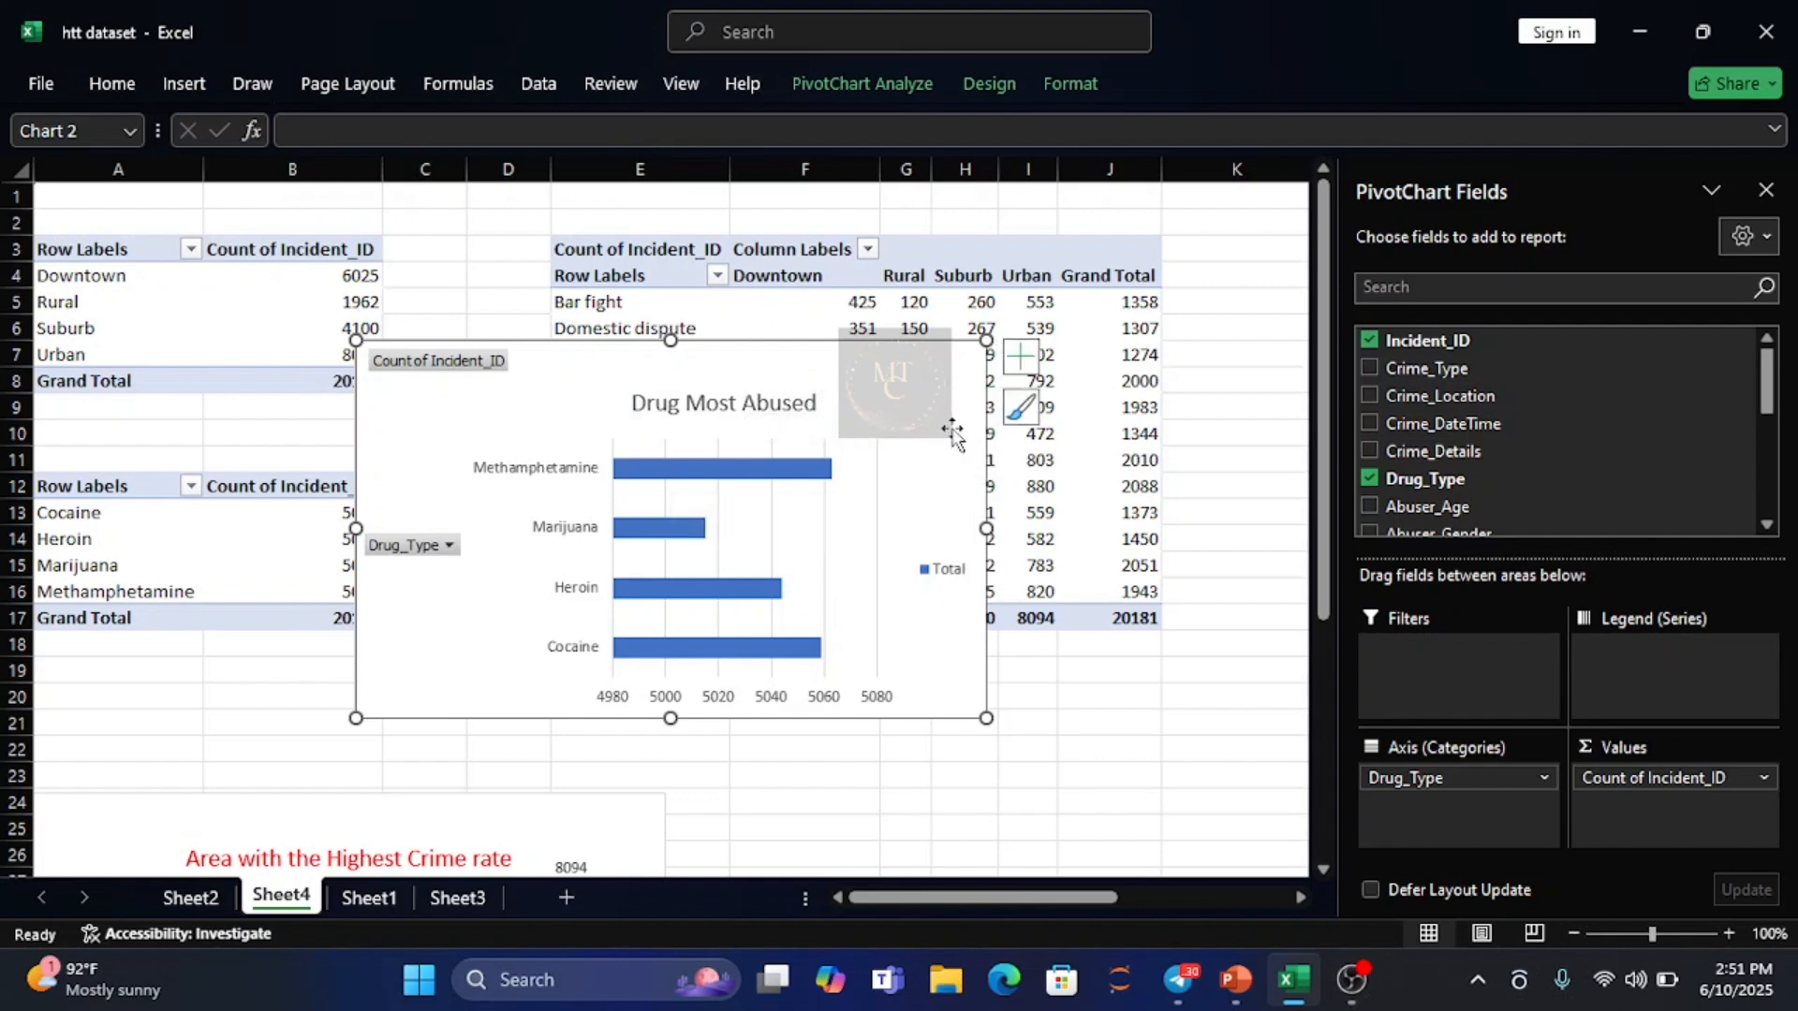
# - Remove the gridlines, legend and primary horizontal axis from the drug type bar chart
pyautogui.click(1020, 357)
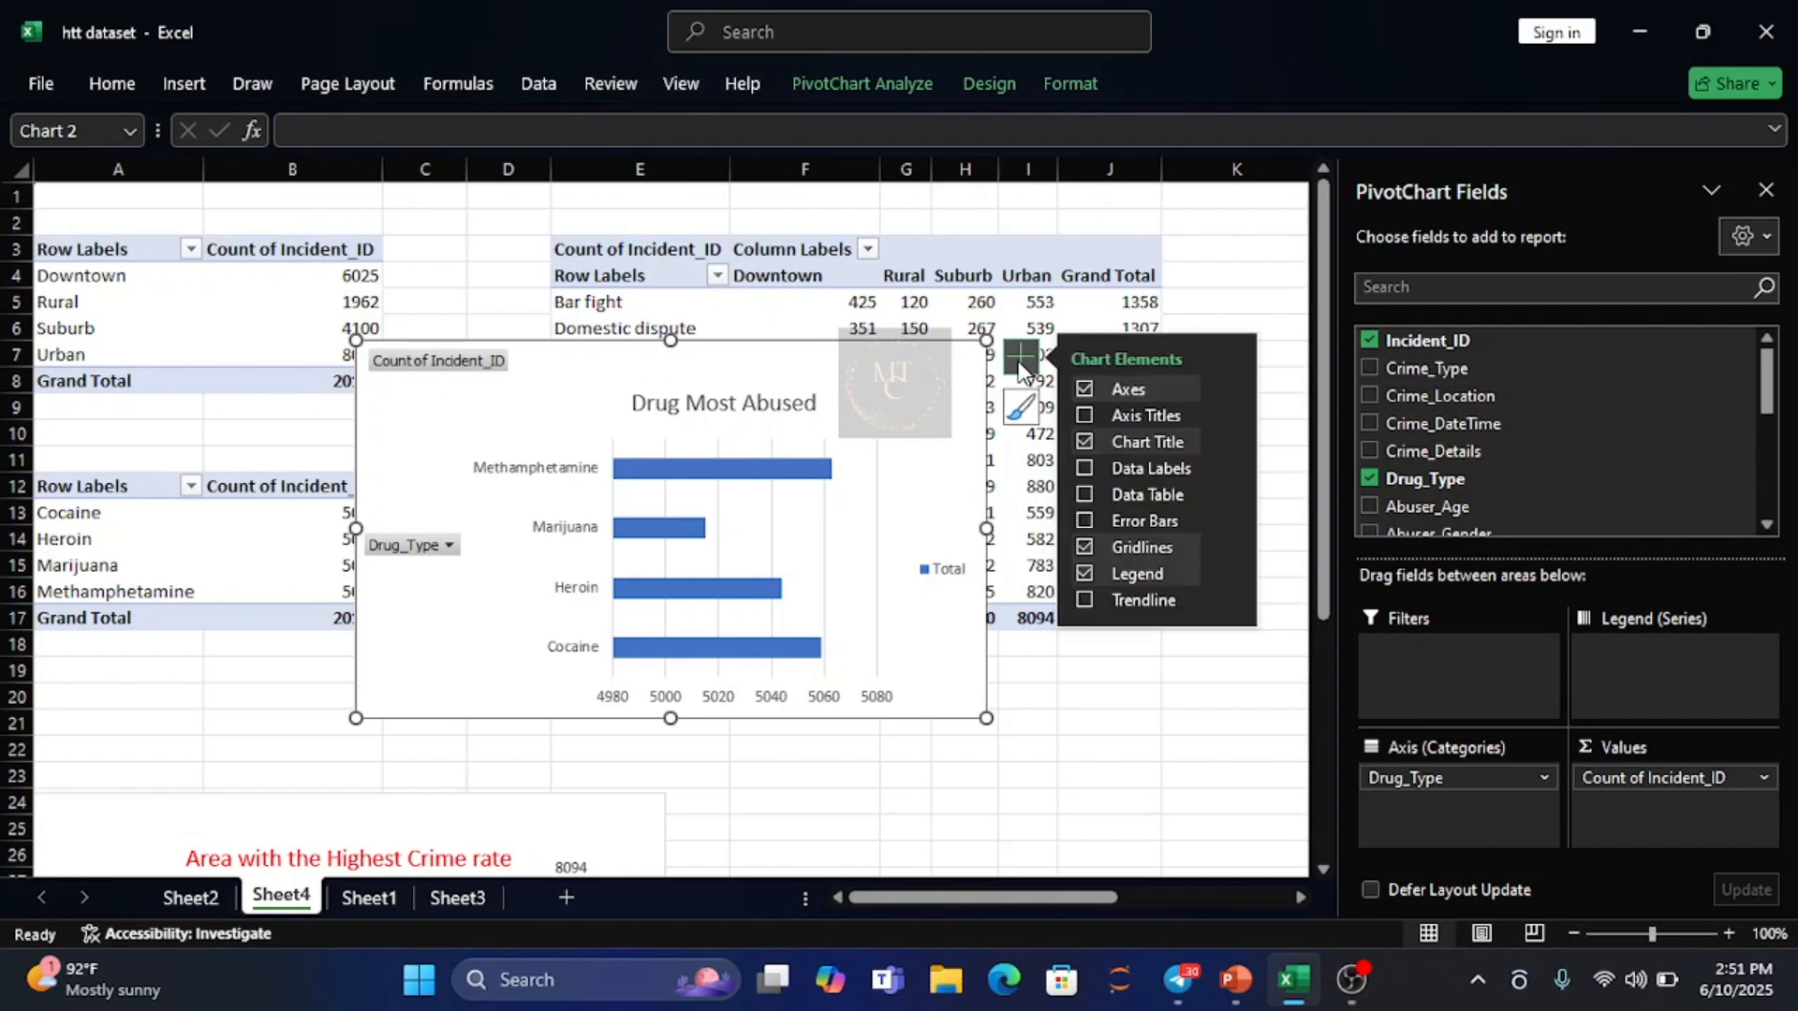
pyautogui.click(1086, 549)
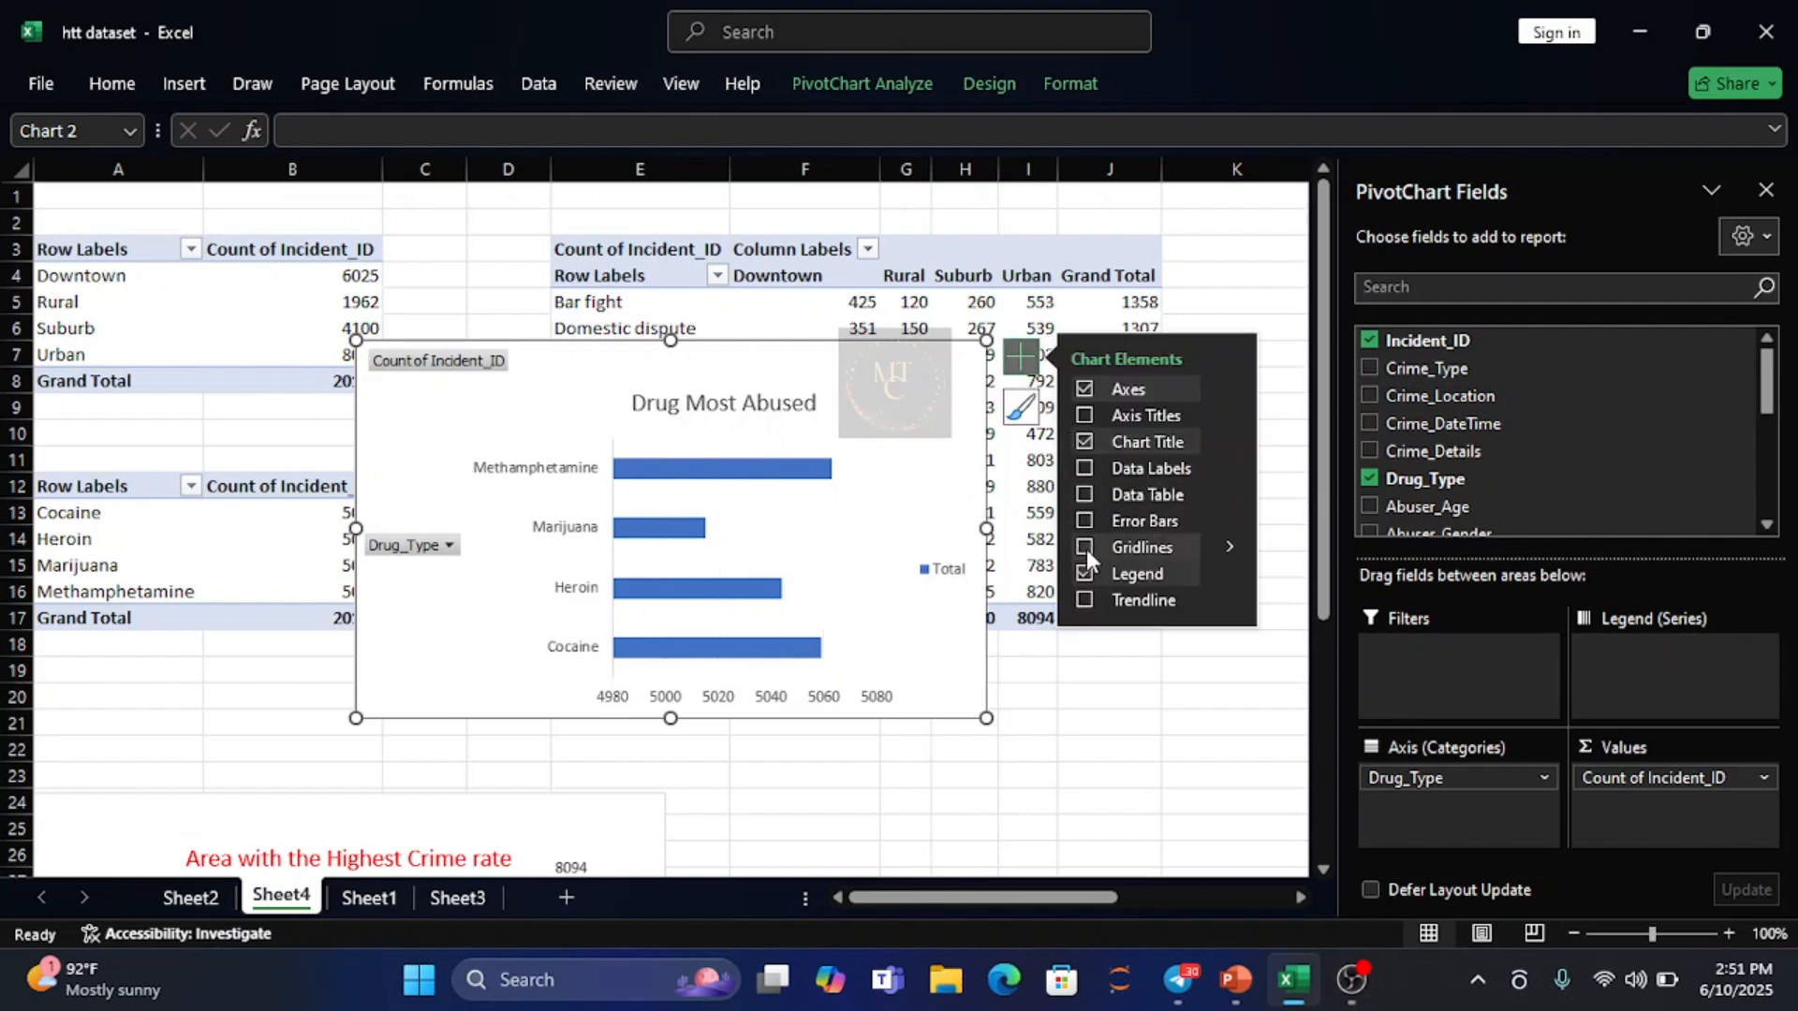
pyautogui.click(1084, 574)
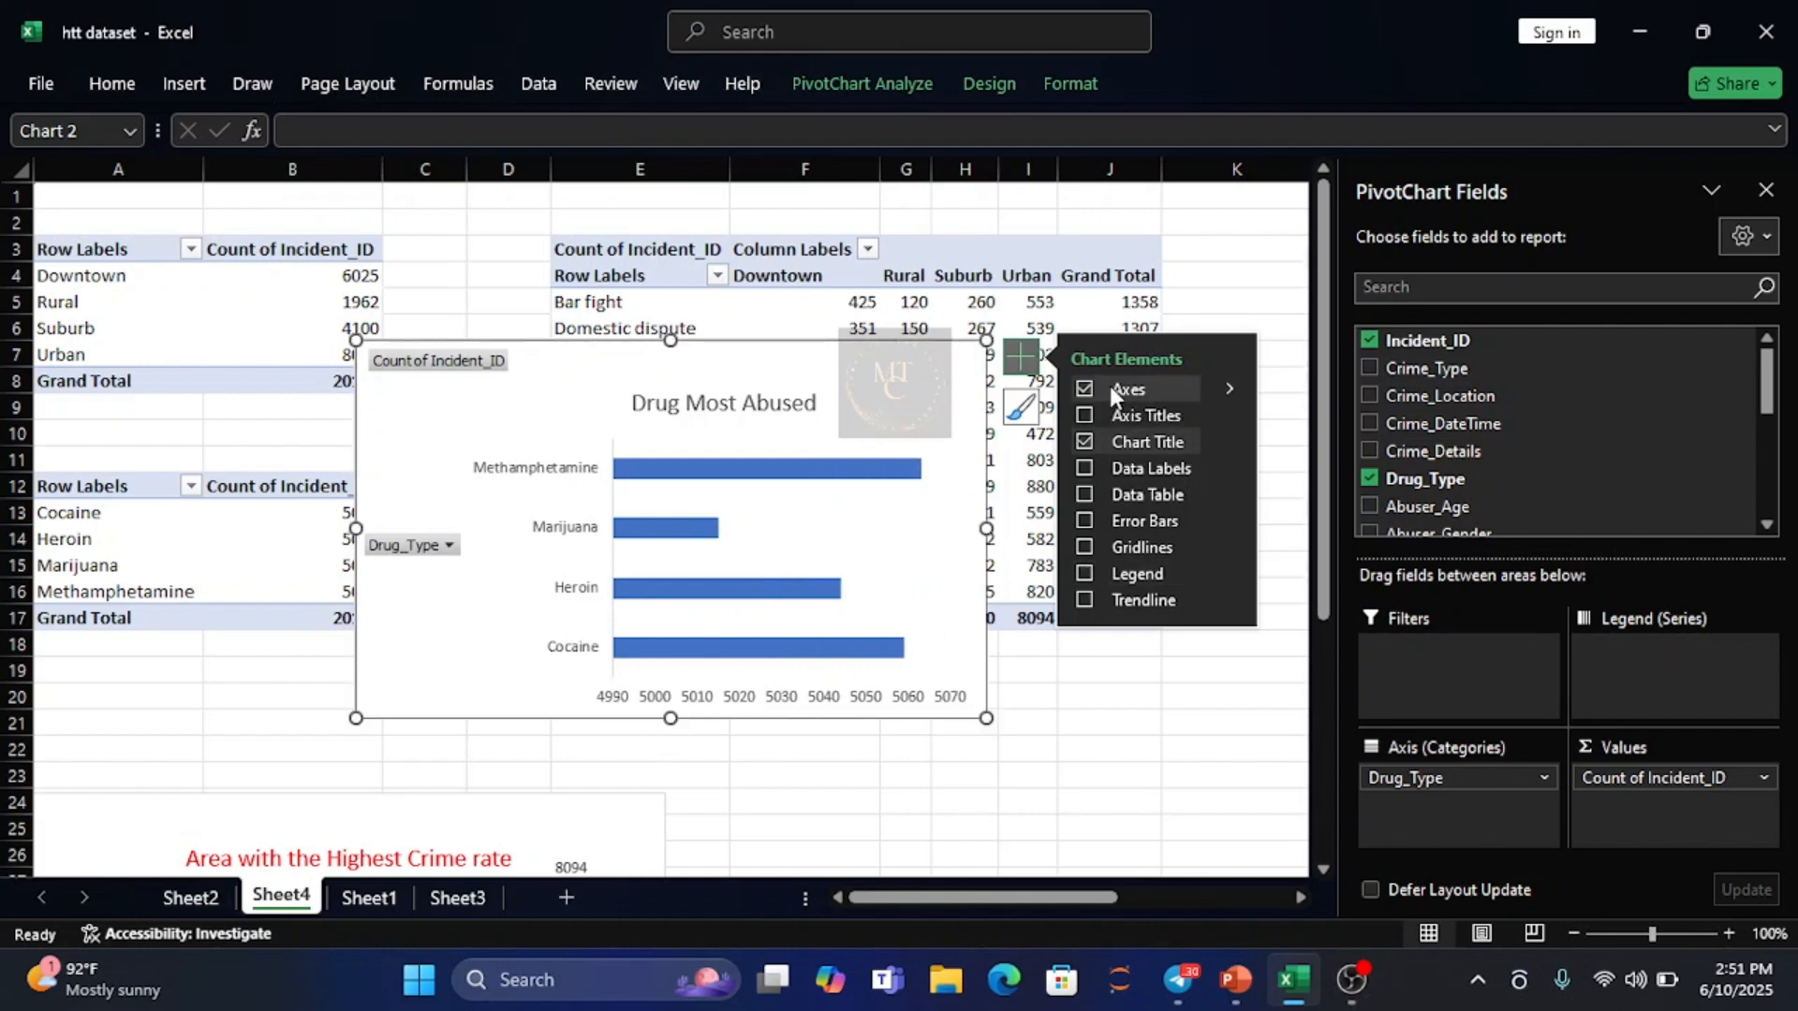
pyautogui.moveTo(1222, 391)
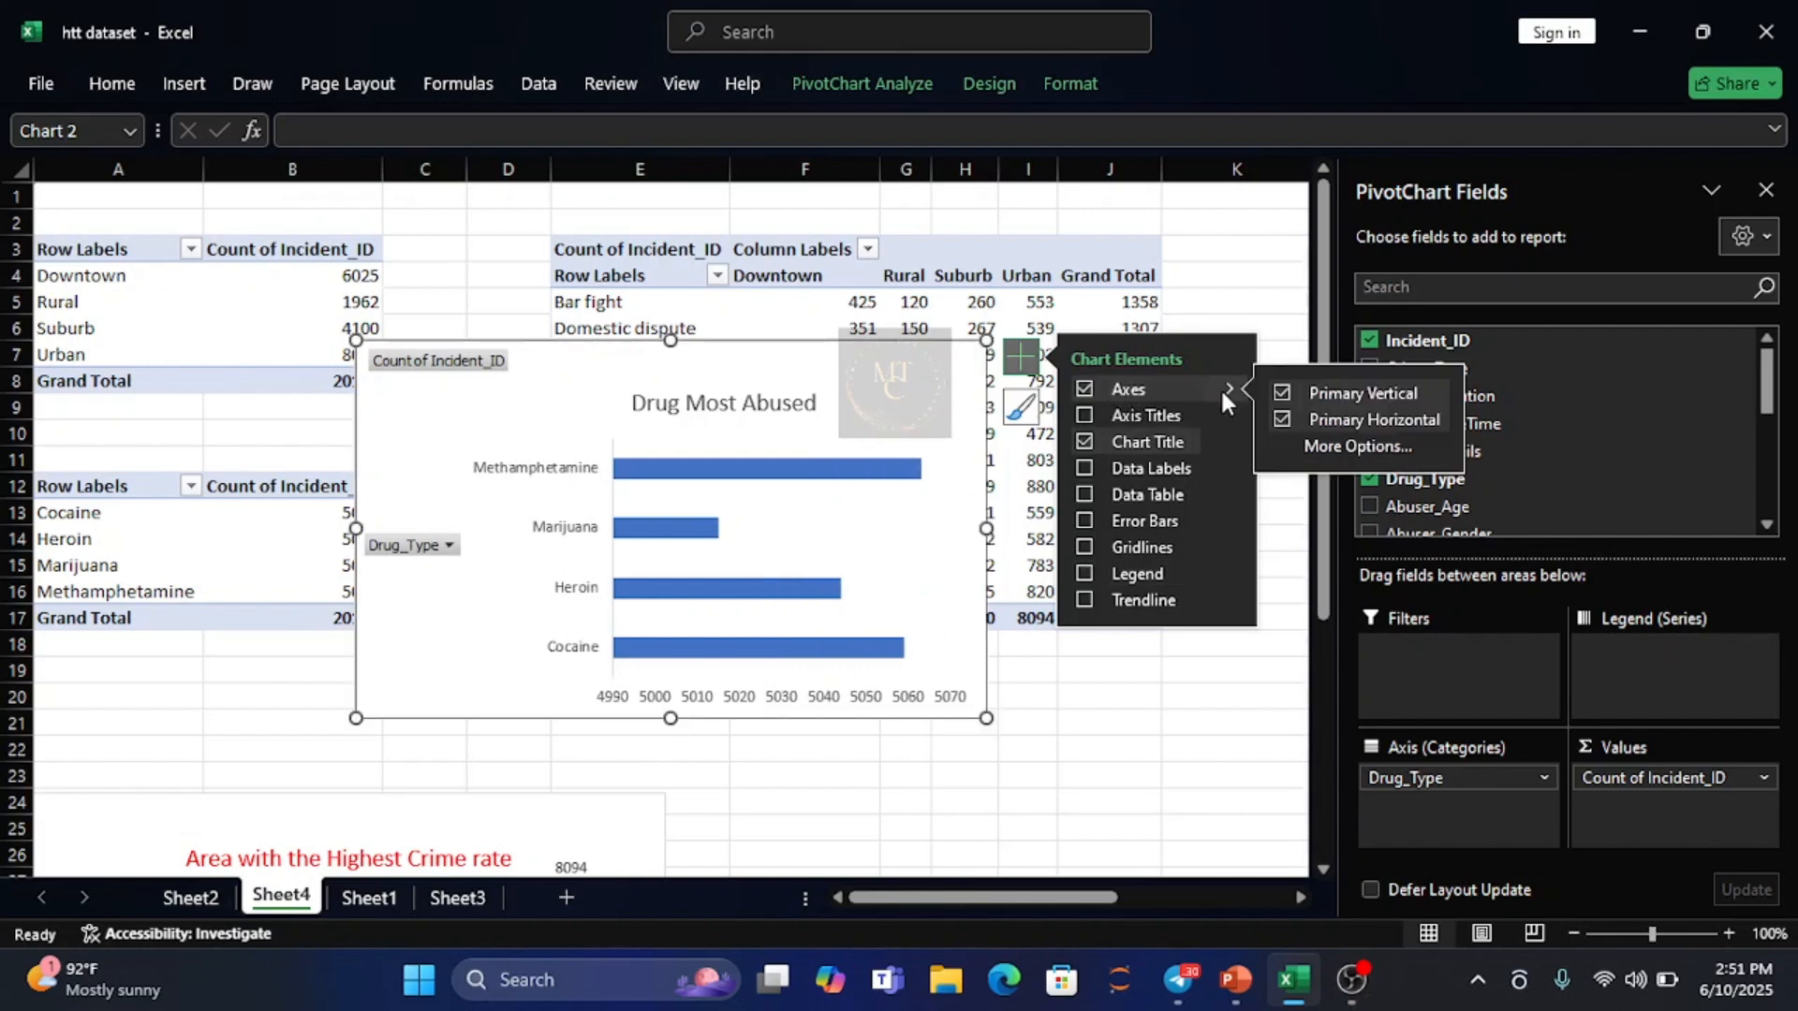
pyautogui.click(1280, 420)
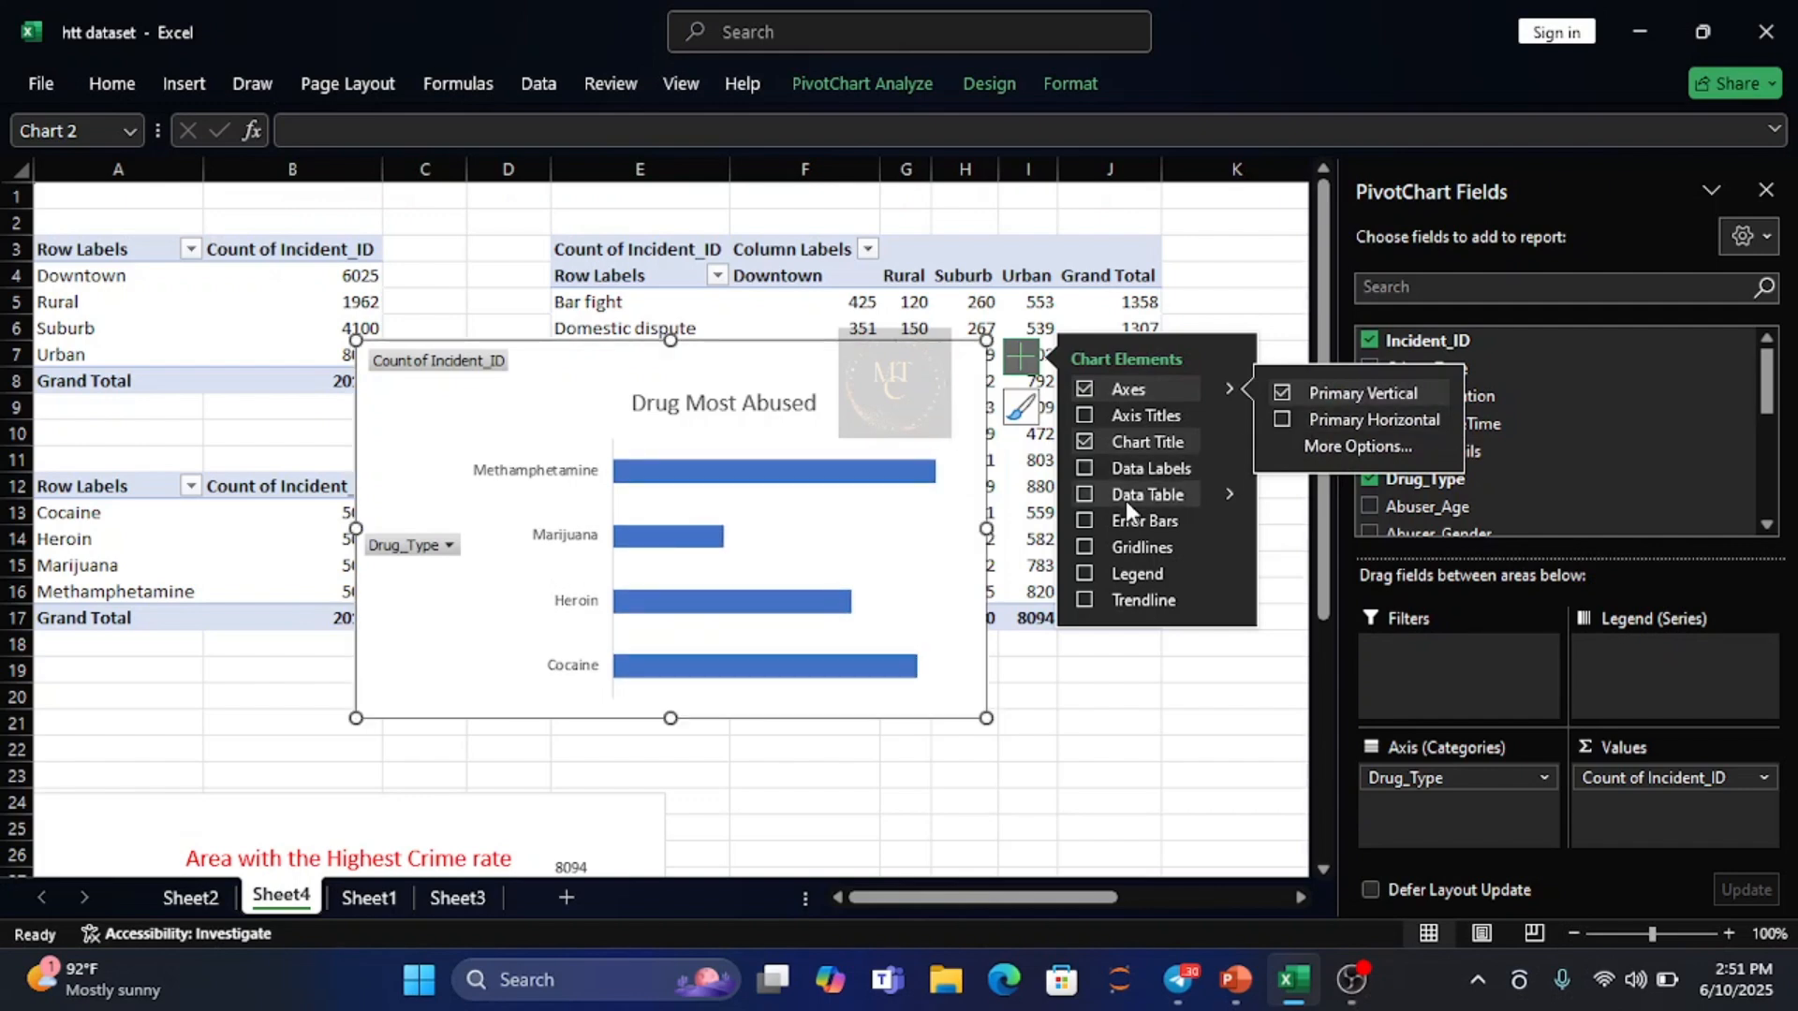
# - Add data labels to the drug type bar chart and hide all of its field buttons
pyautogui.click(1082, 467)
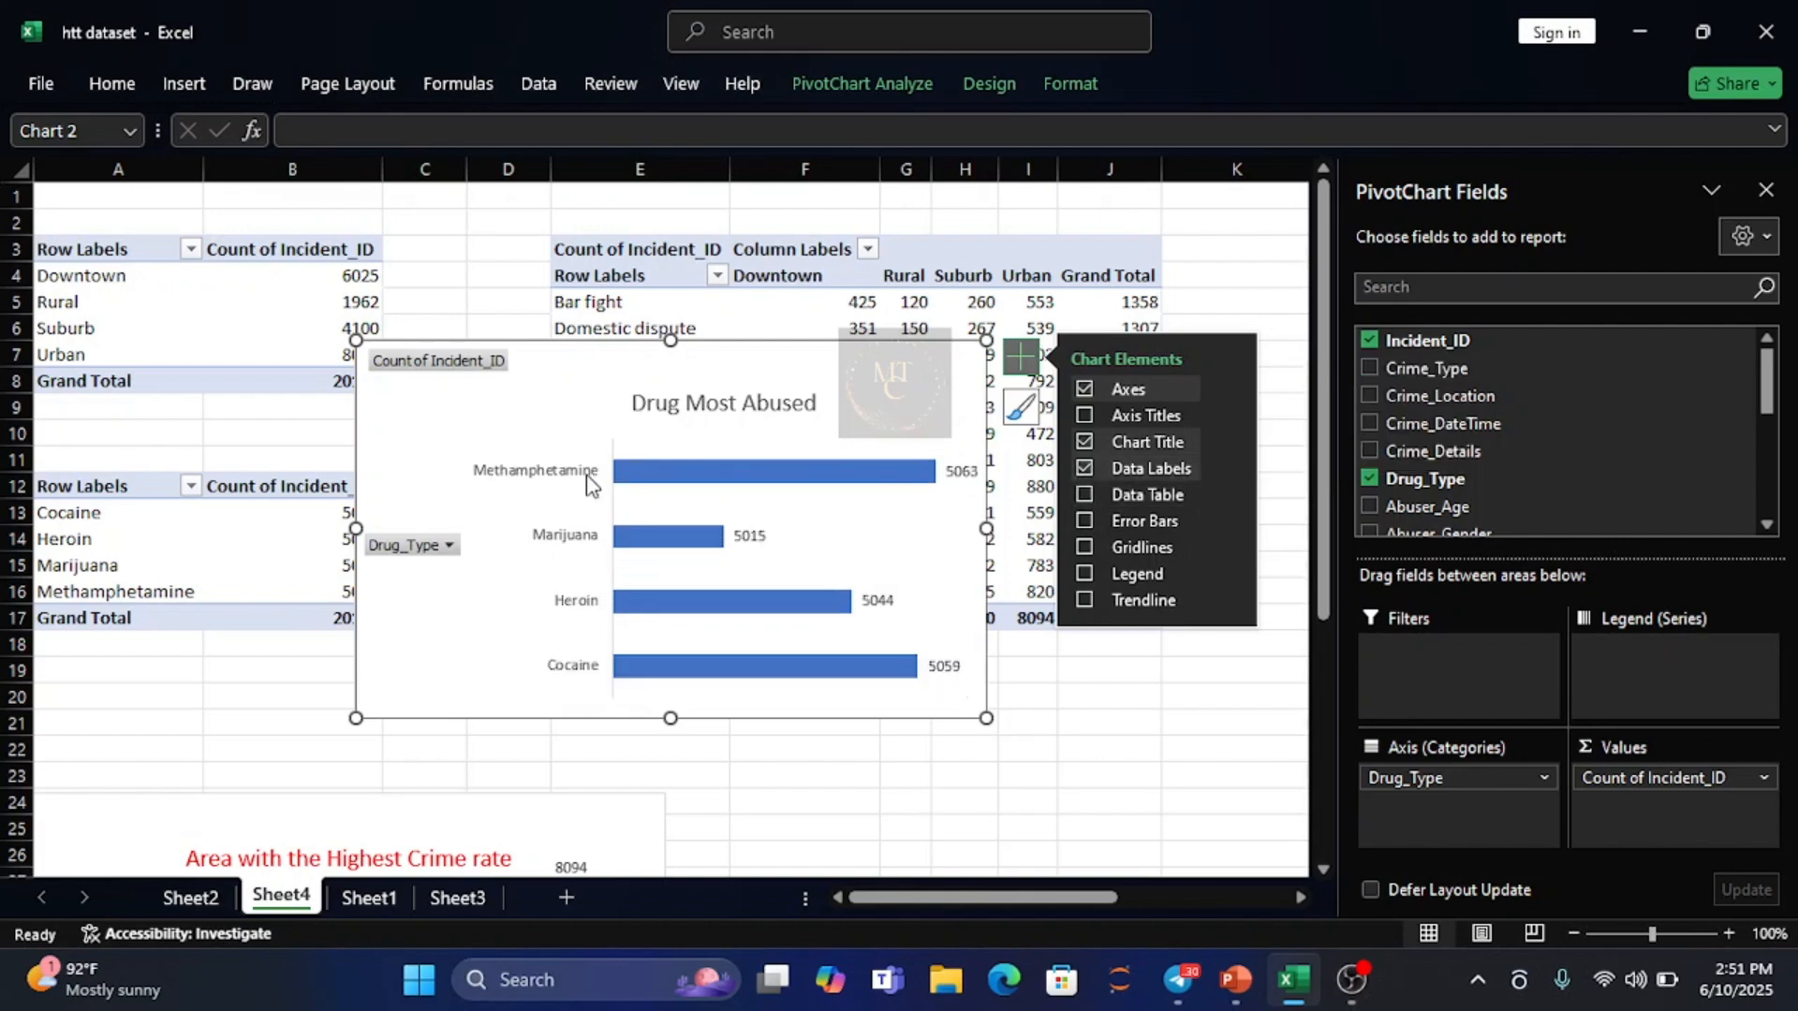
pyautogui.click(390, 552)
pyautogui.rightClick(391, 552)
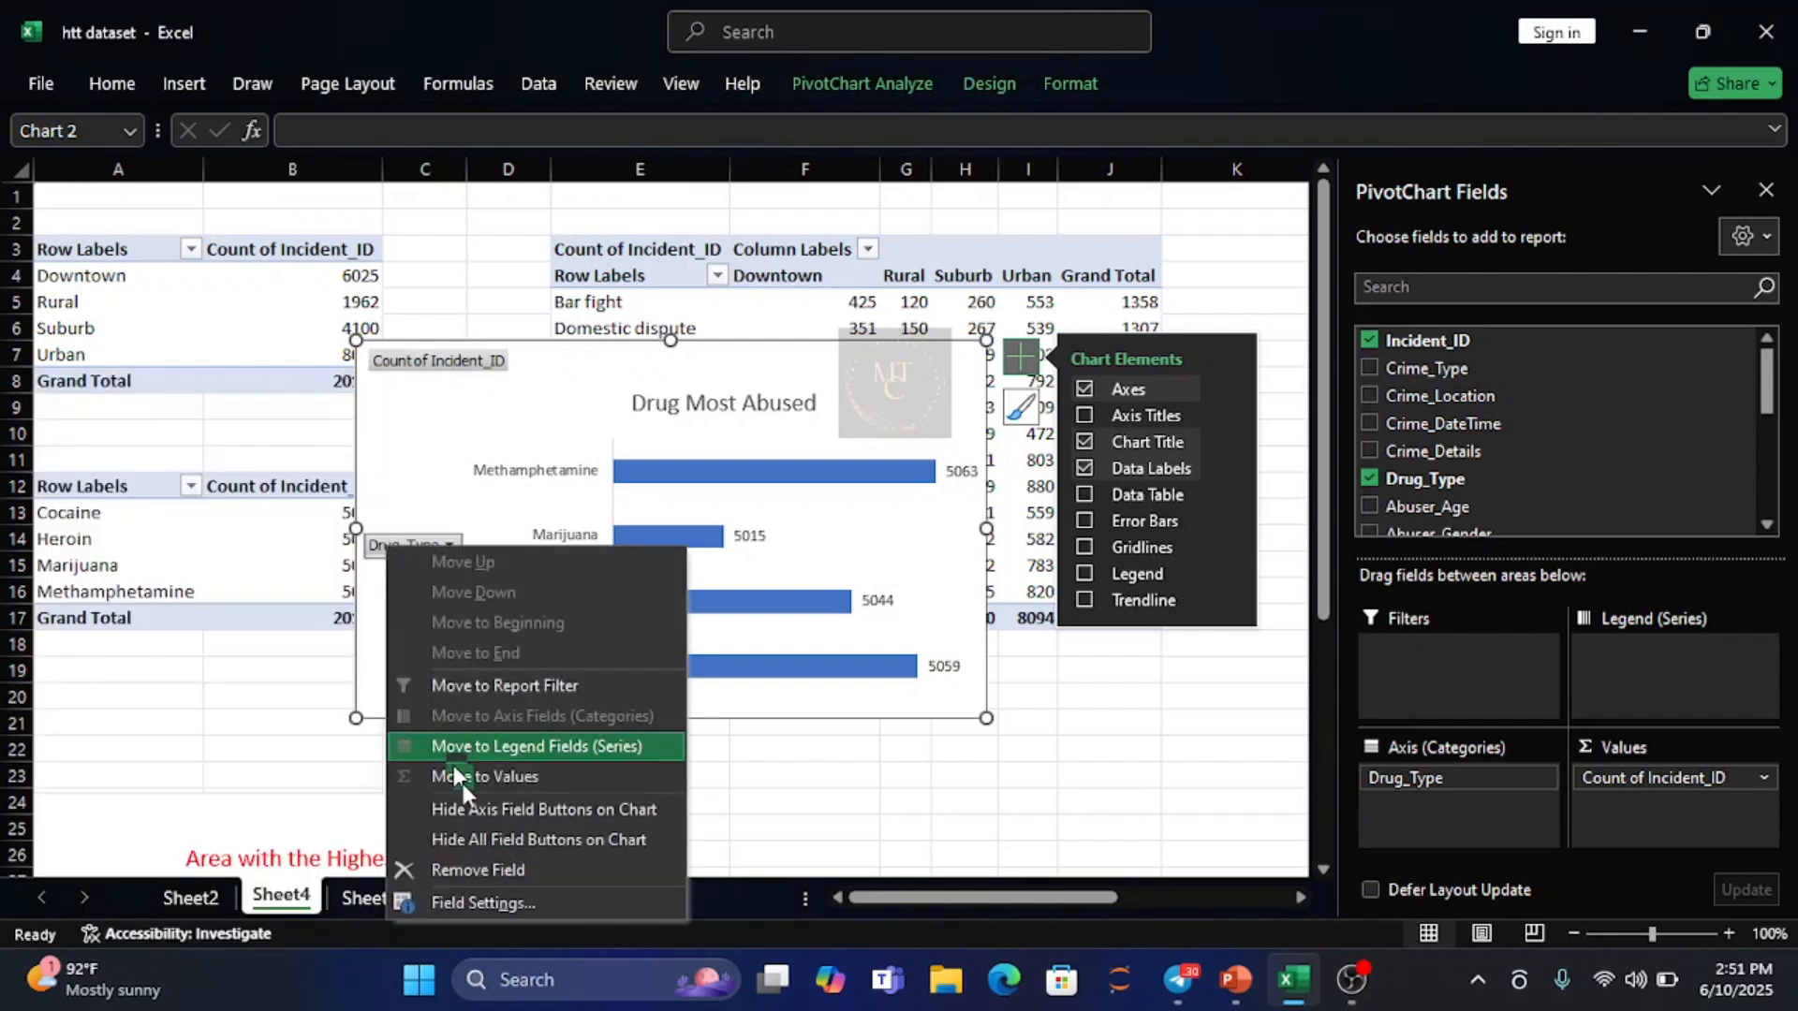
pyautogui.click(509, 841)
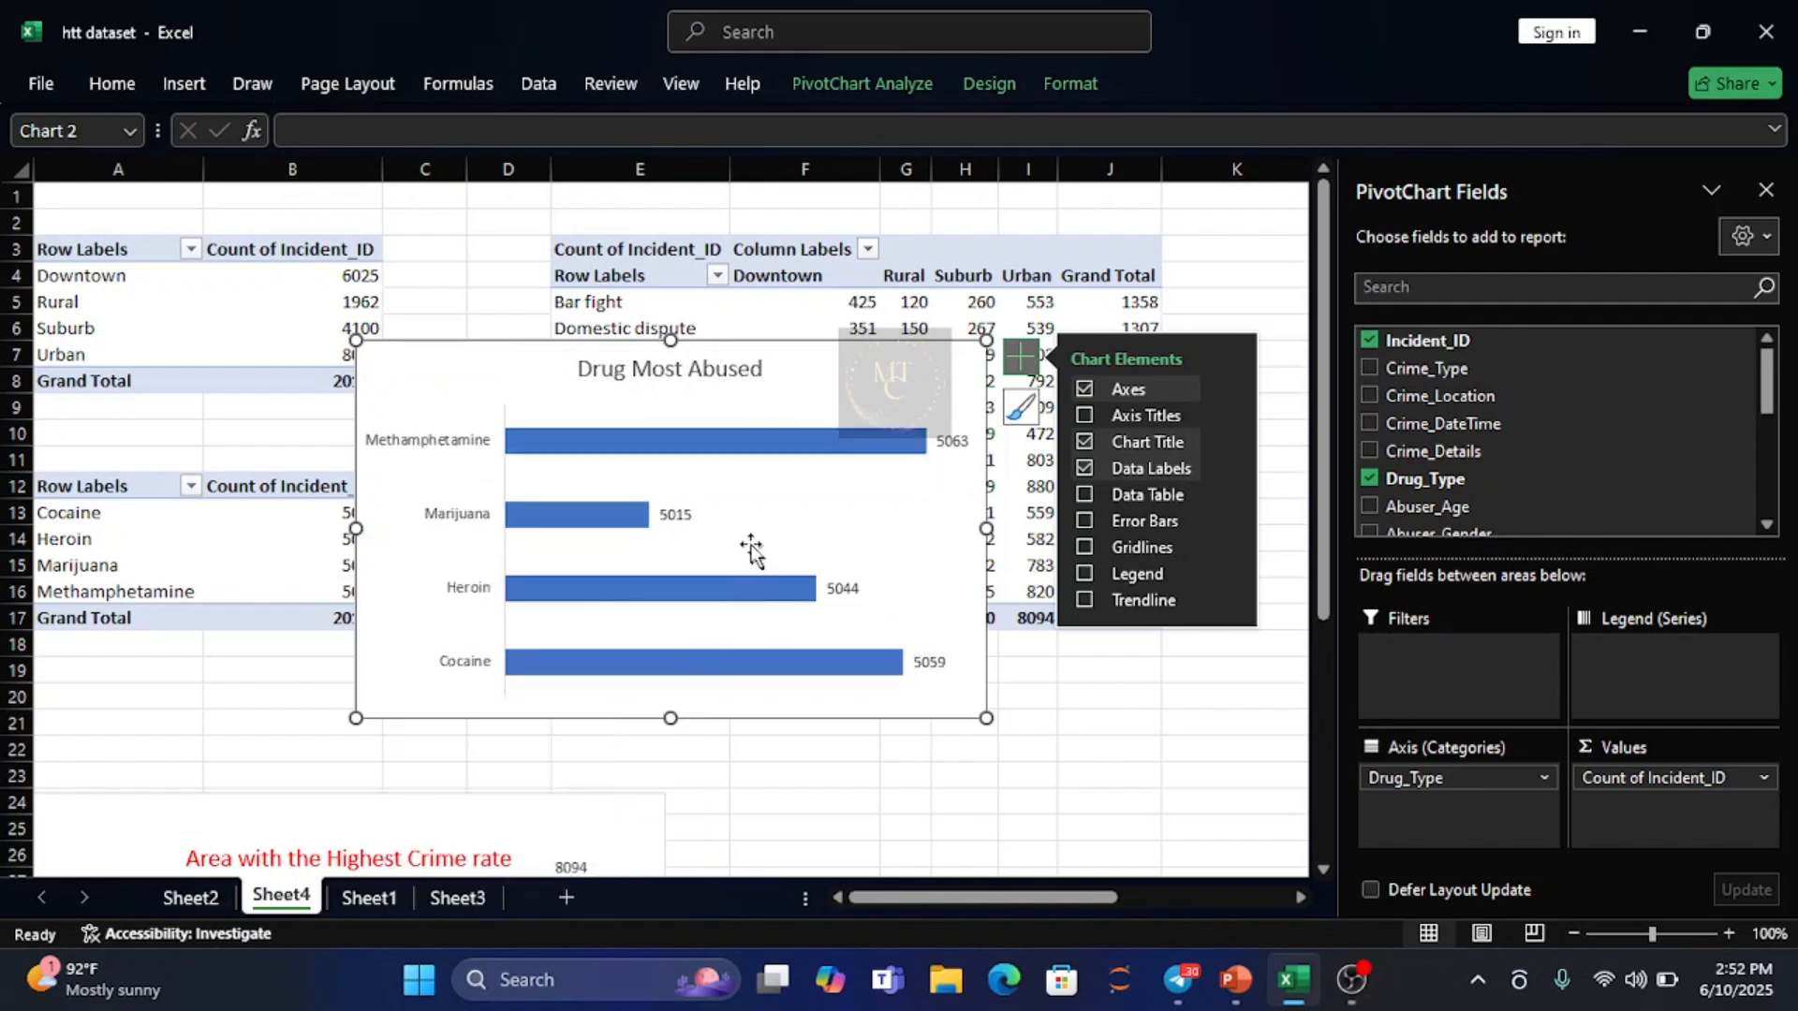
# - Try the blue monochromatic palette and the first colourful palette on the drug type bar chart, and browse its chart styles
pyautogui.click(564, 452)
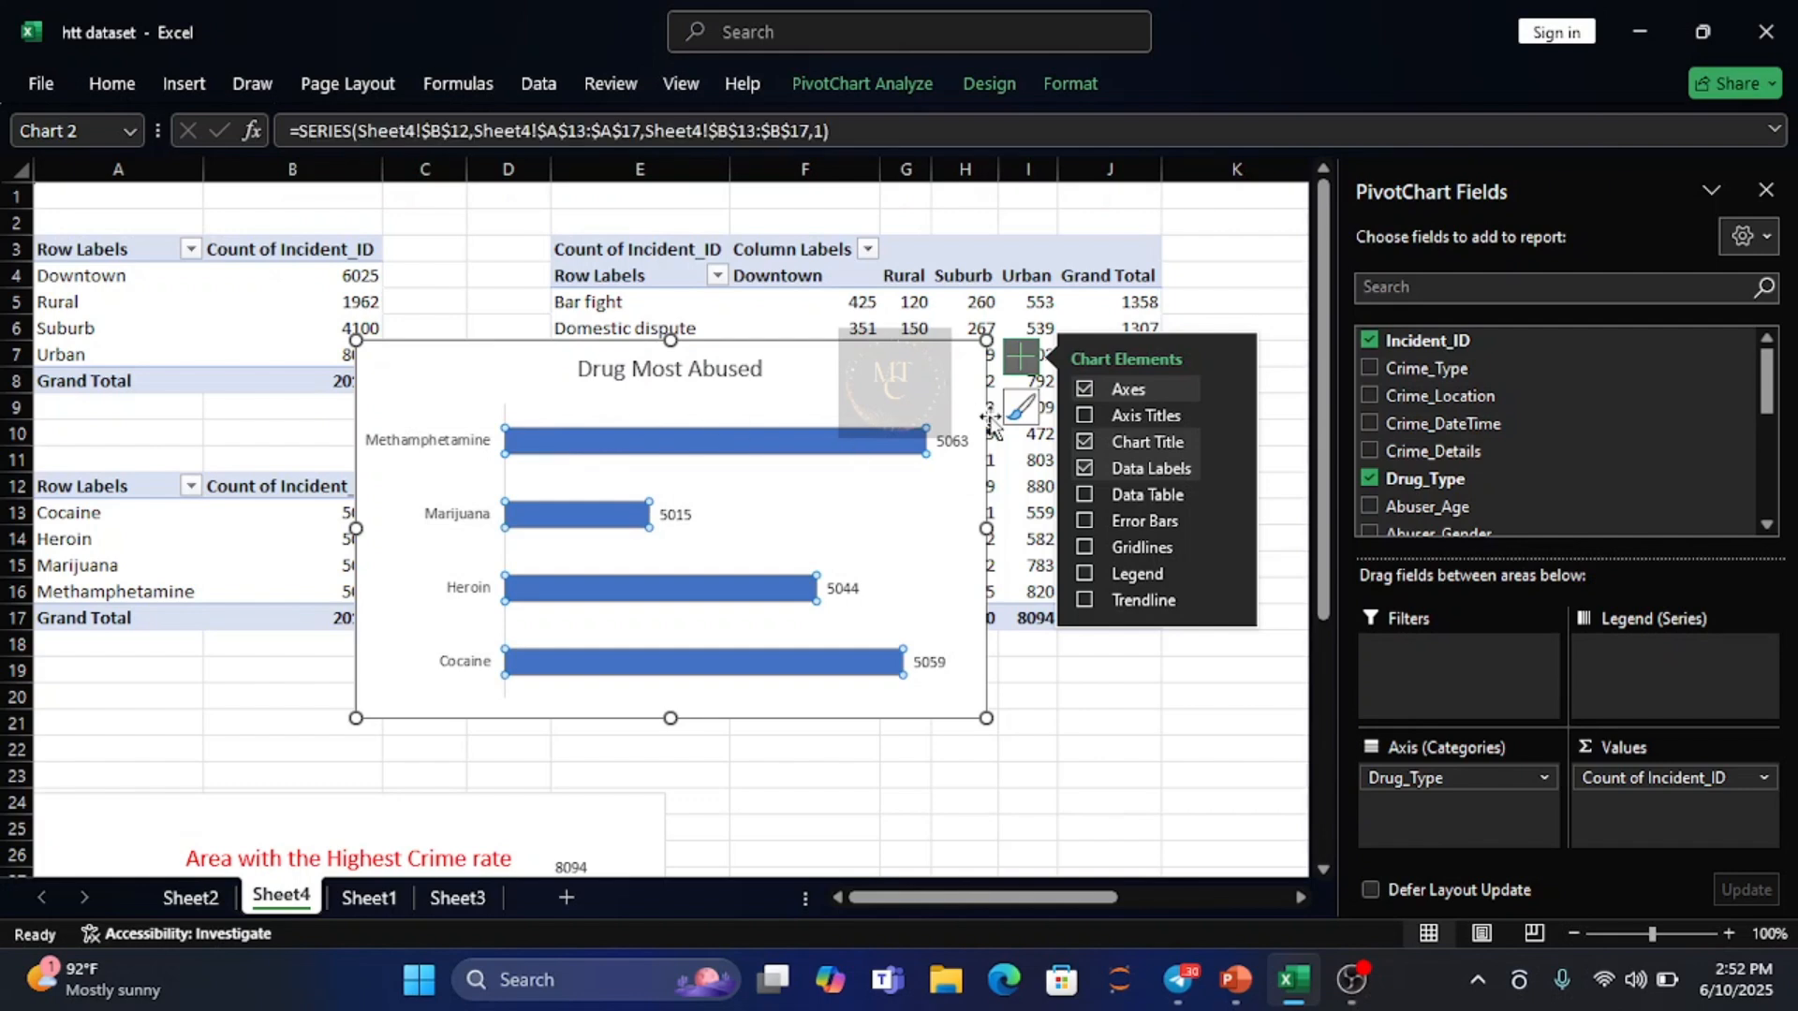
pyautogui.click(1021, 412)
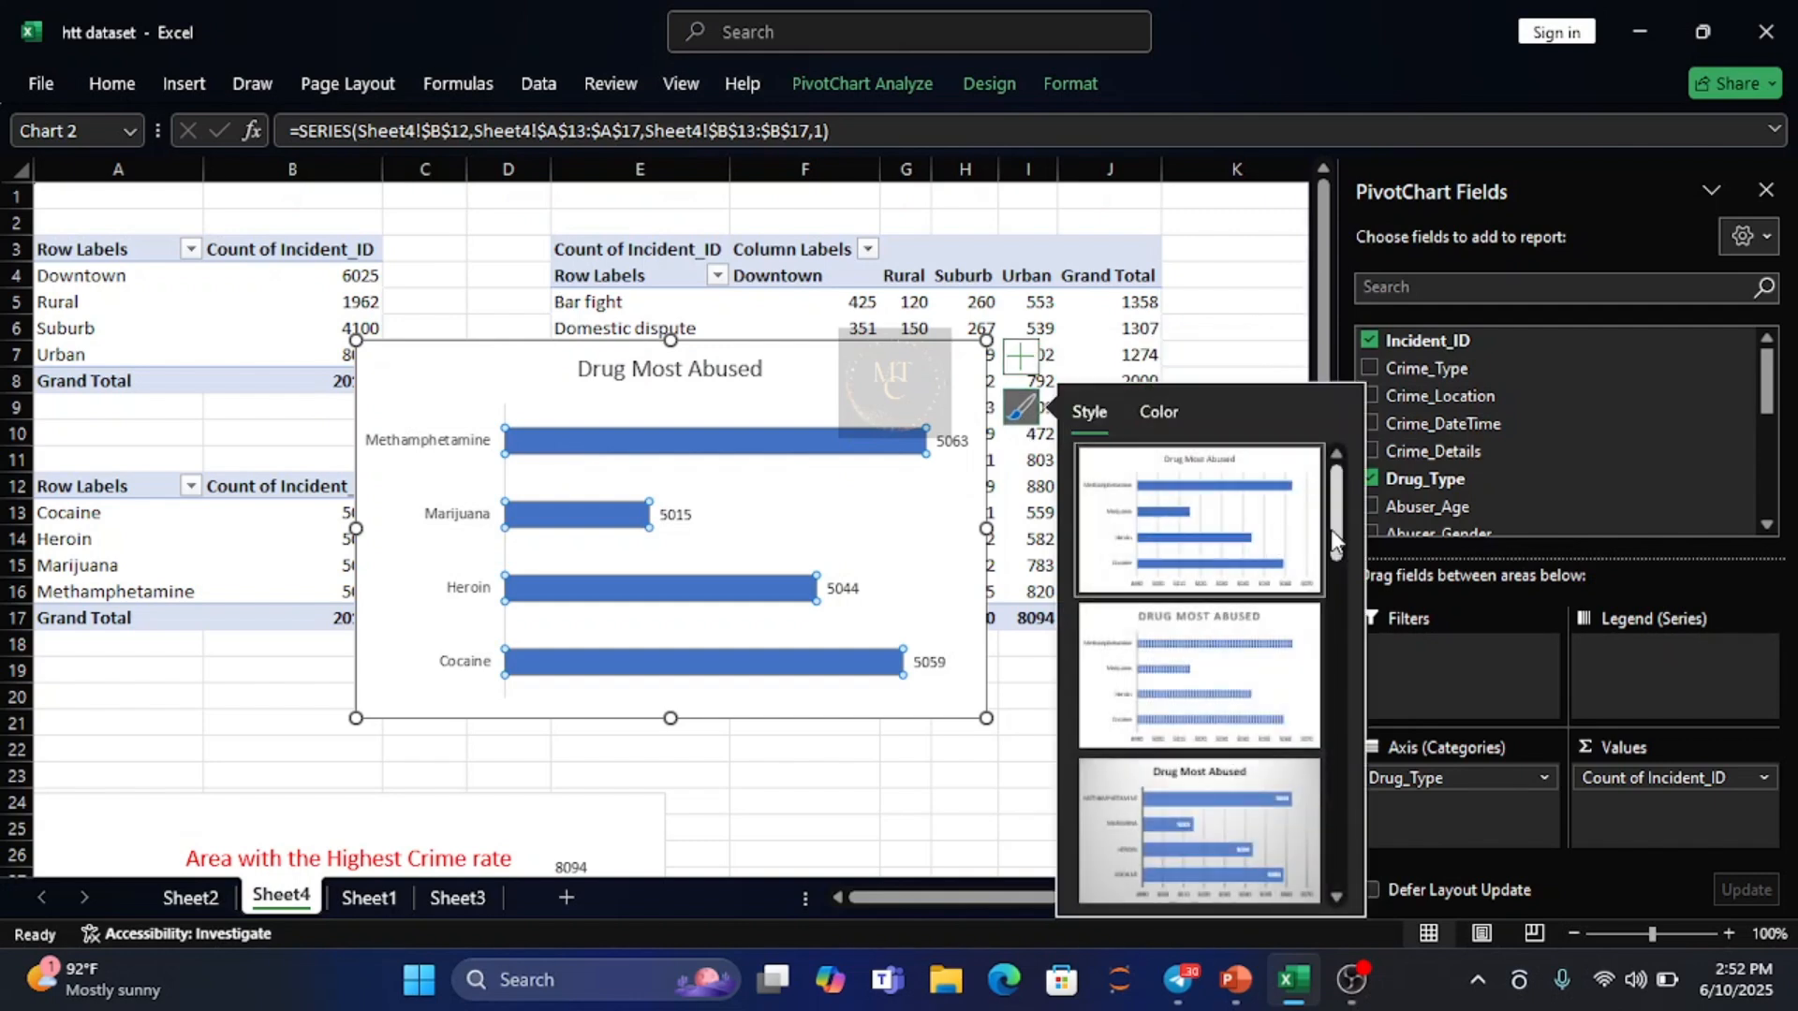
pyautogui.moveTo(1341, 536); pyautogui.dragTo(1335, 444)
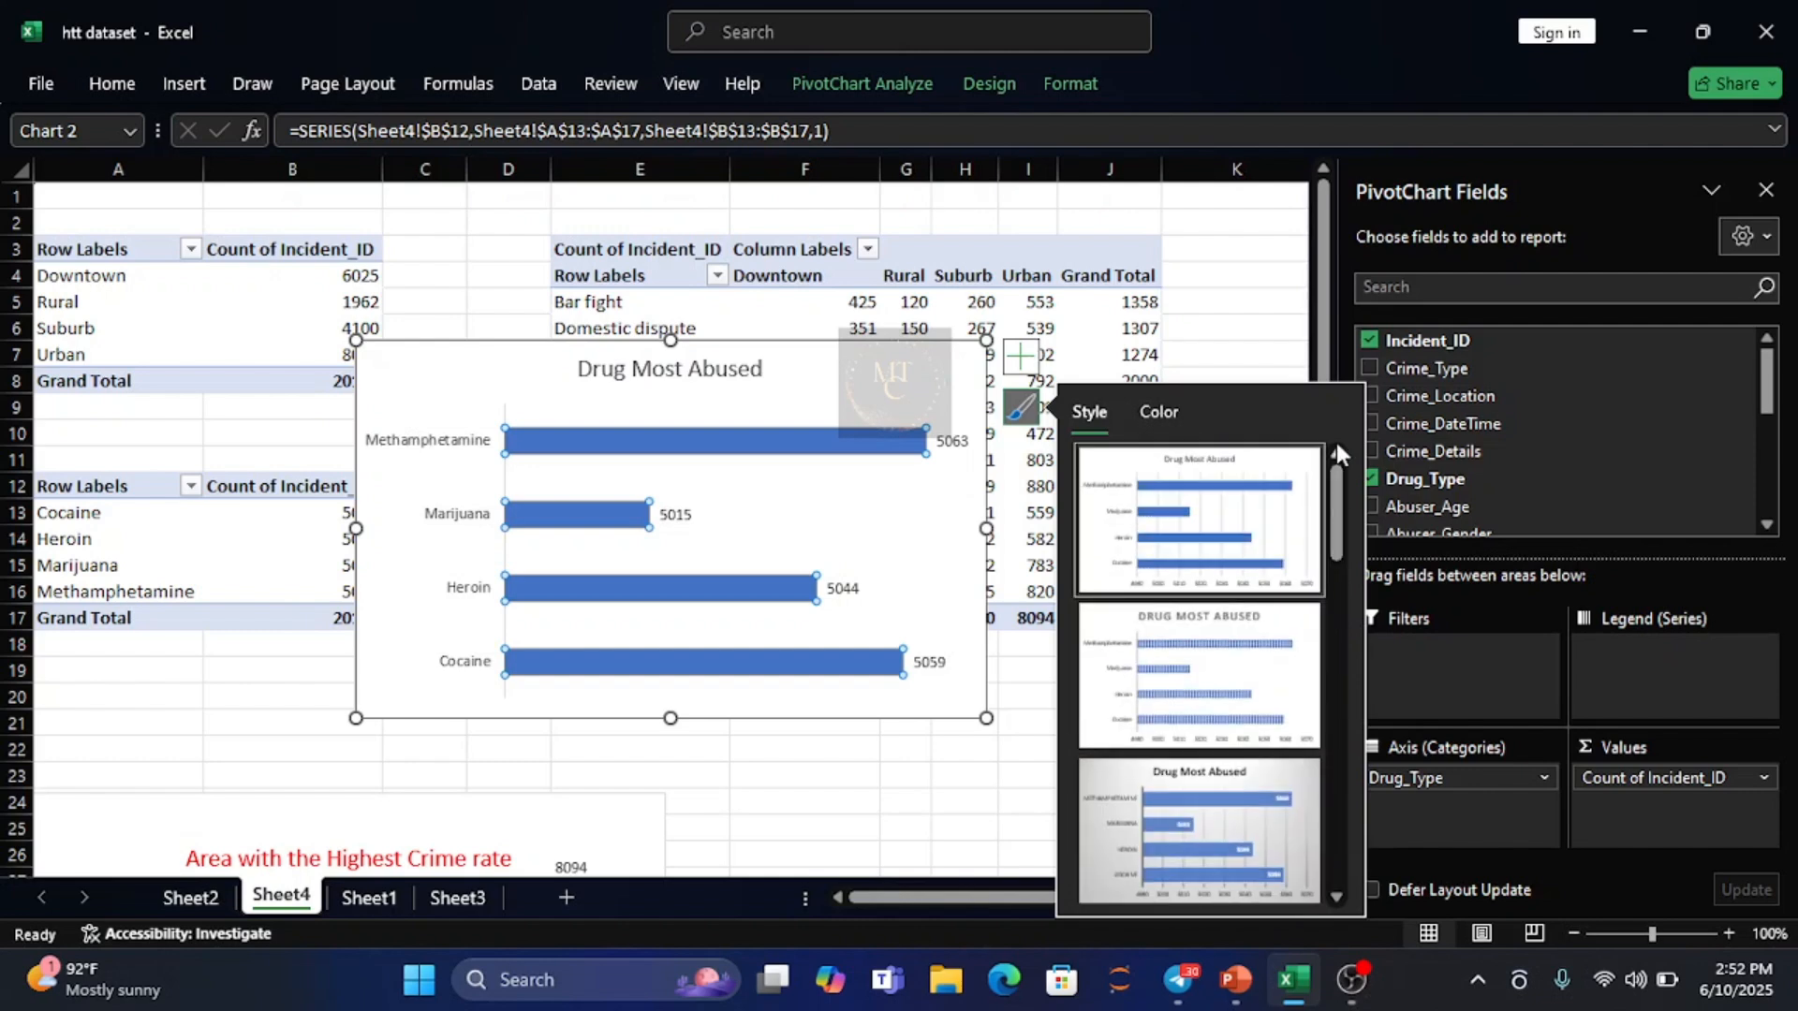
pyautogui.click(1171, 414)
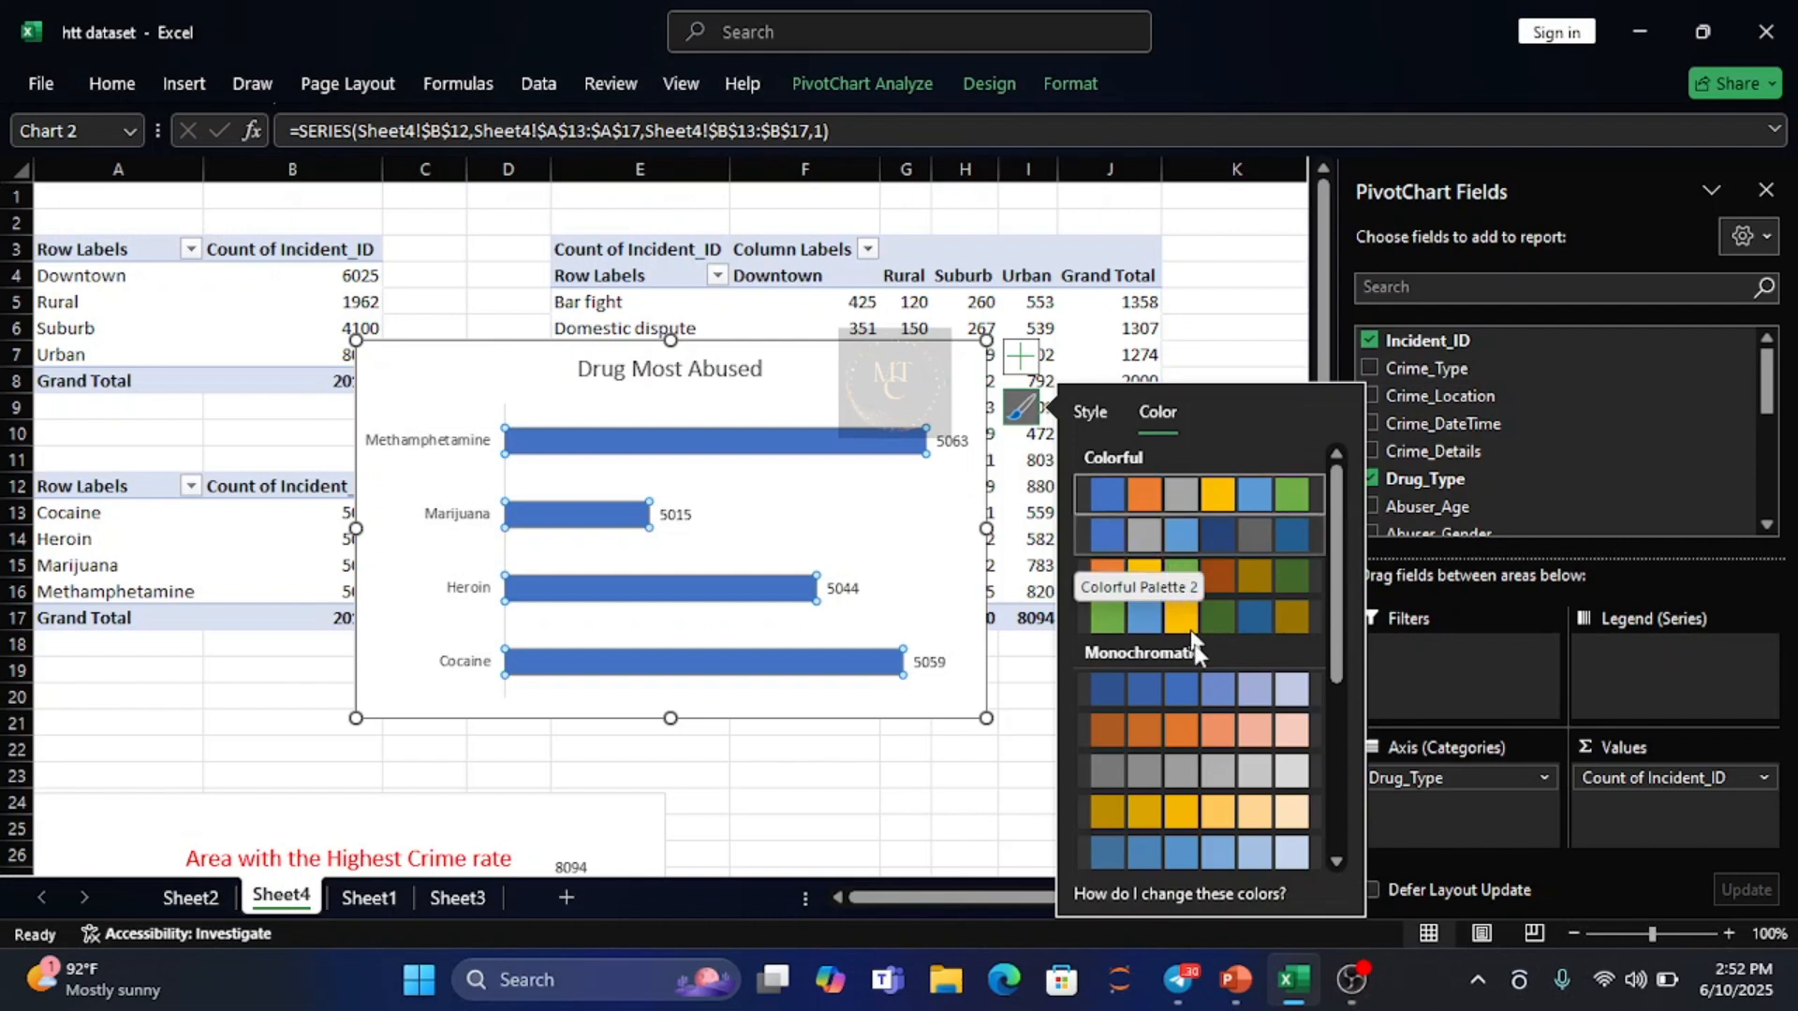
pyautogui.click(1126, 684)
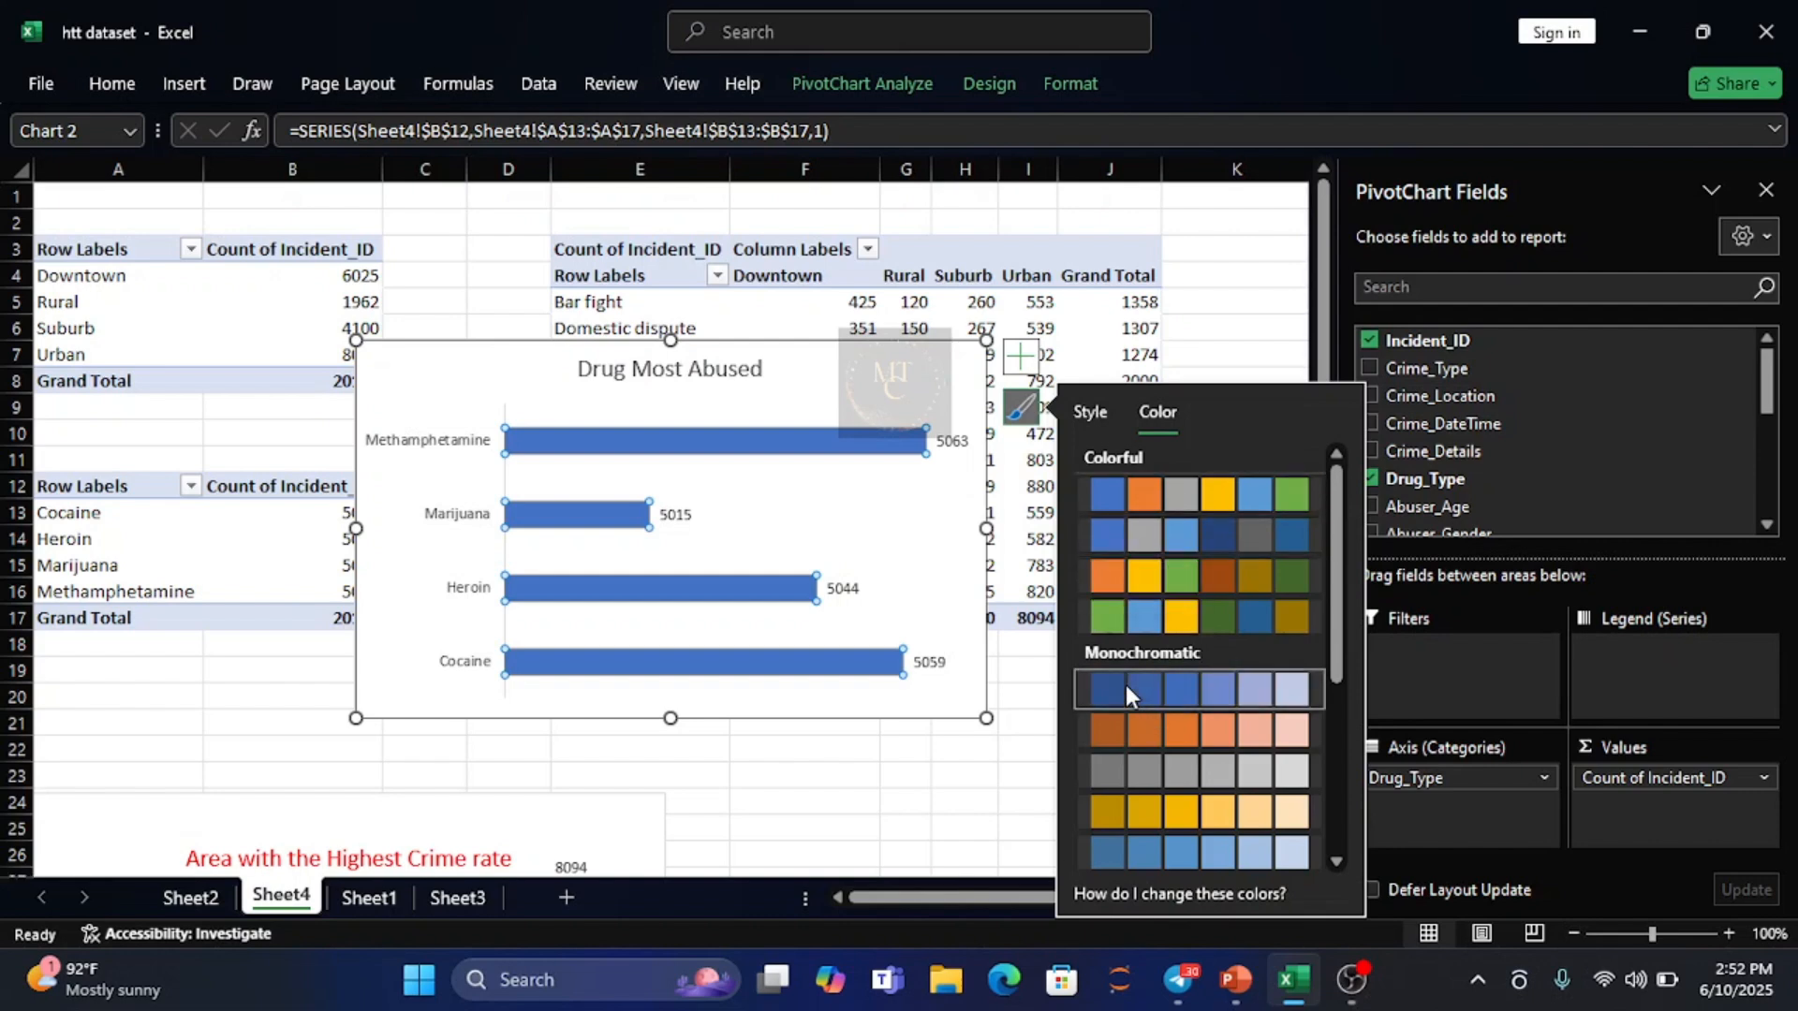
pyautogui.click(1216, 496)
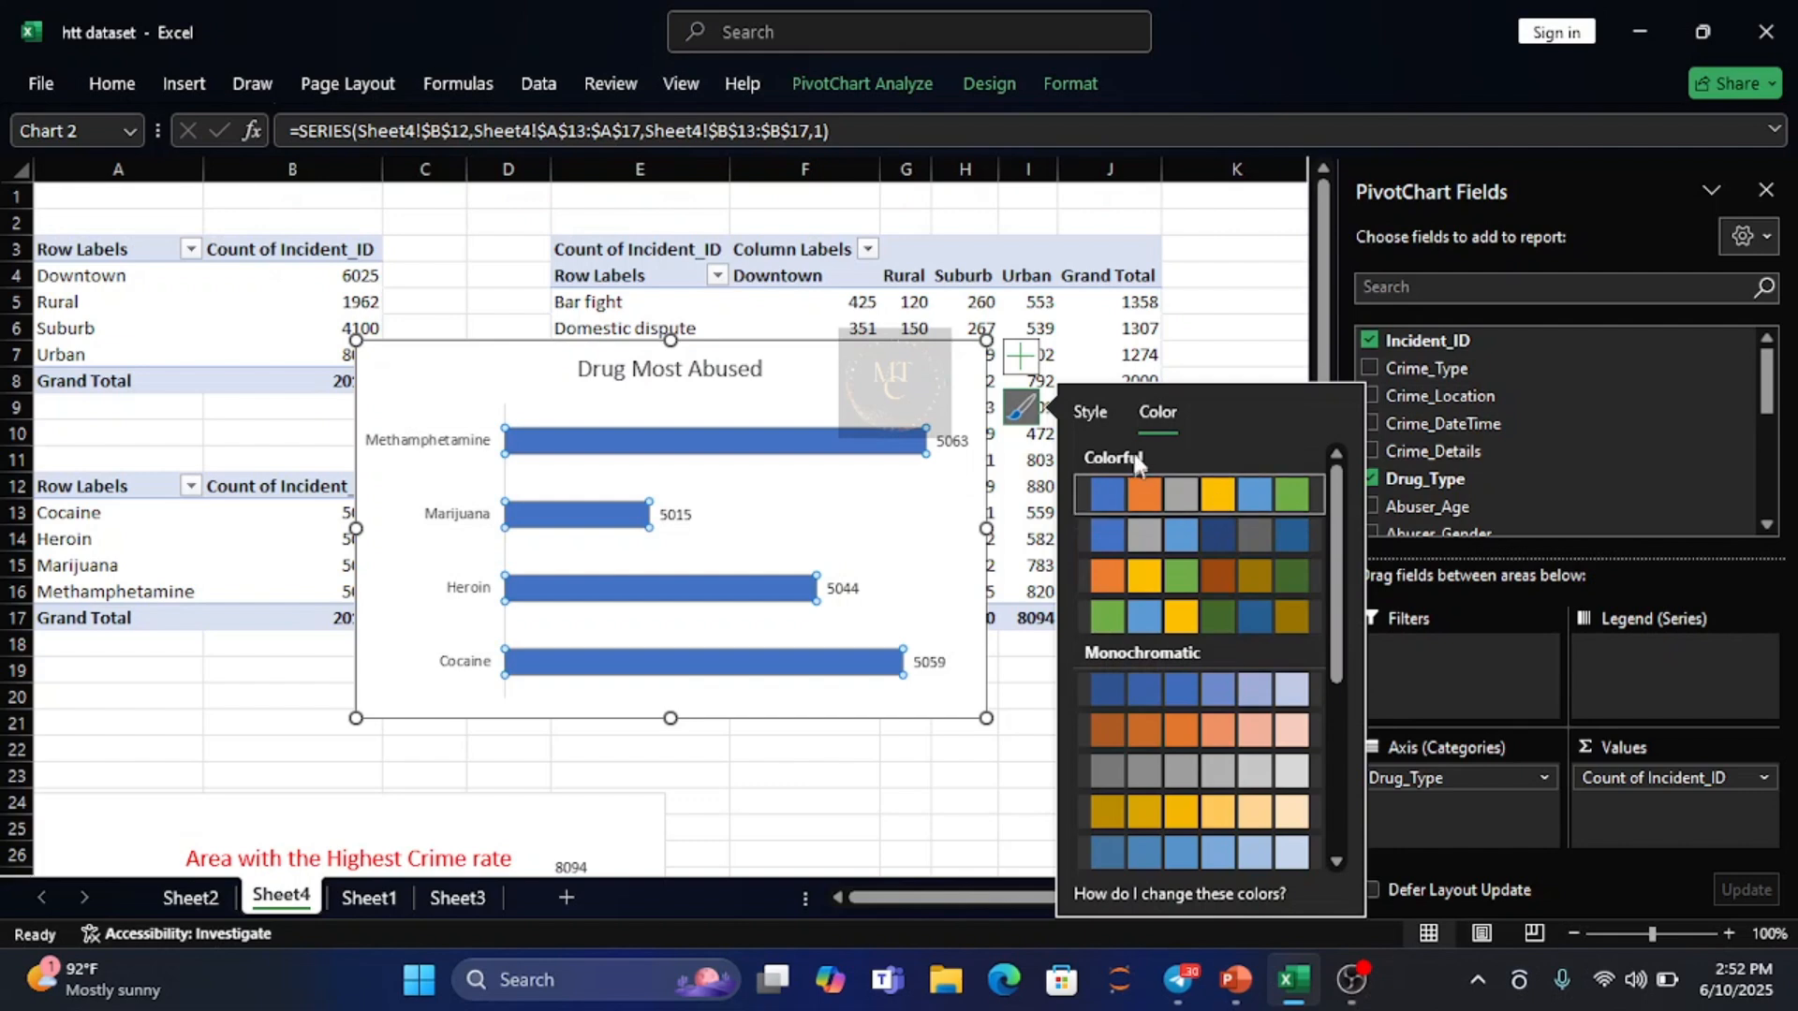
pyautogui.click(1085, 417)
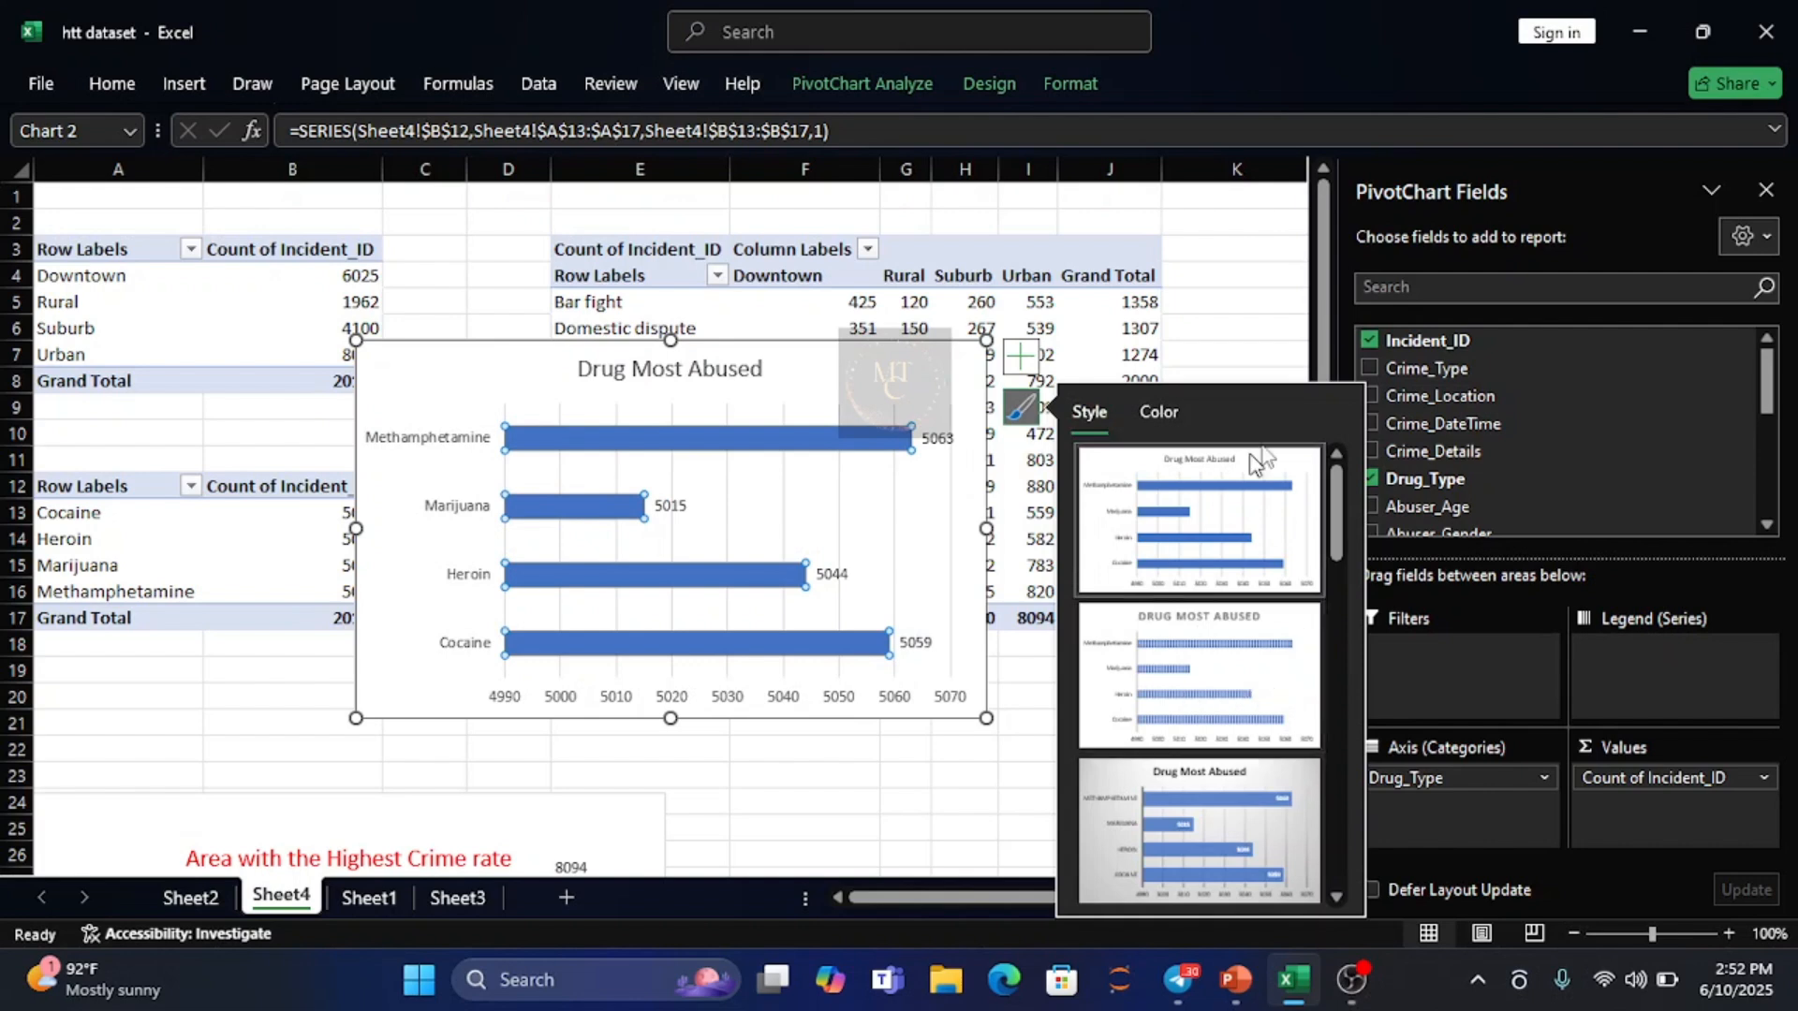
# - Format the "Drug Most Abused" title as bold, red, size 16, and move the chart beside the crime location chart at about row 24
pyautogui.click(807, 384)
pyautogui.doubleClick(693, 372)
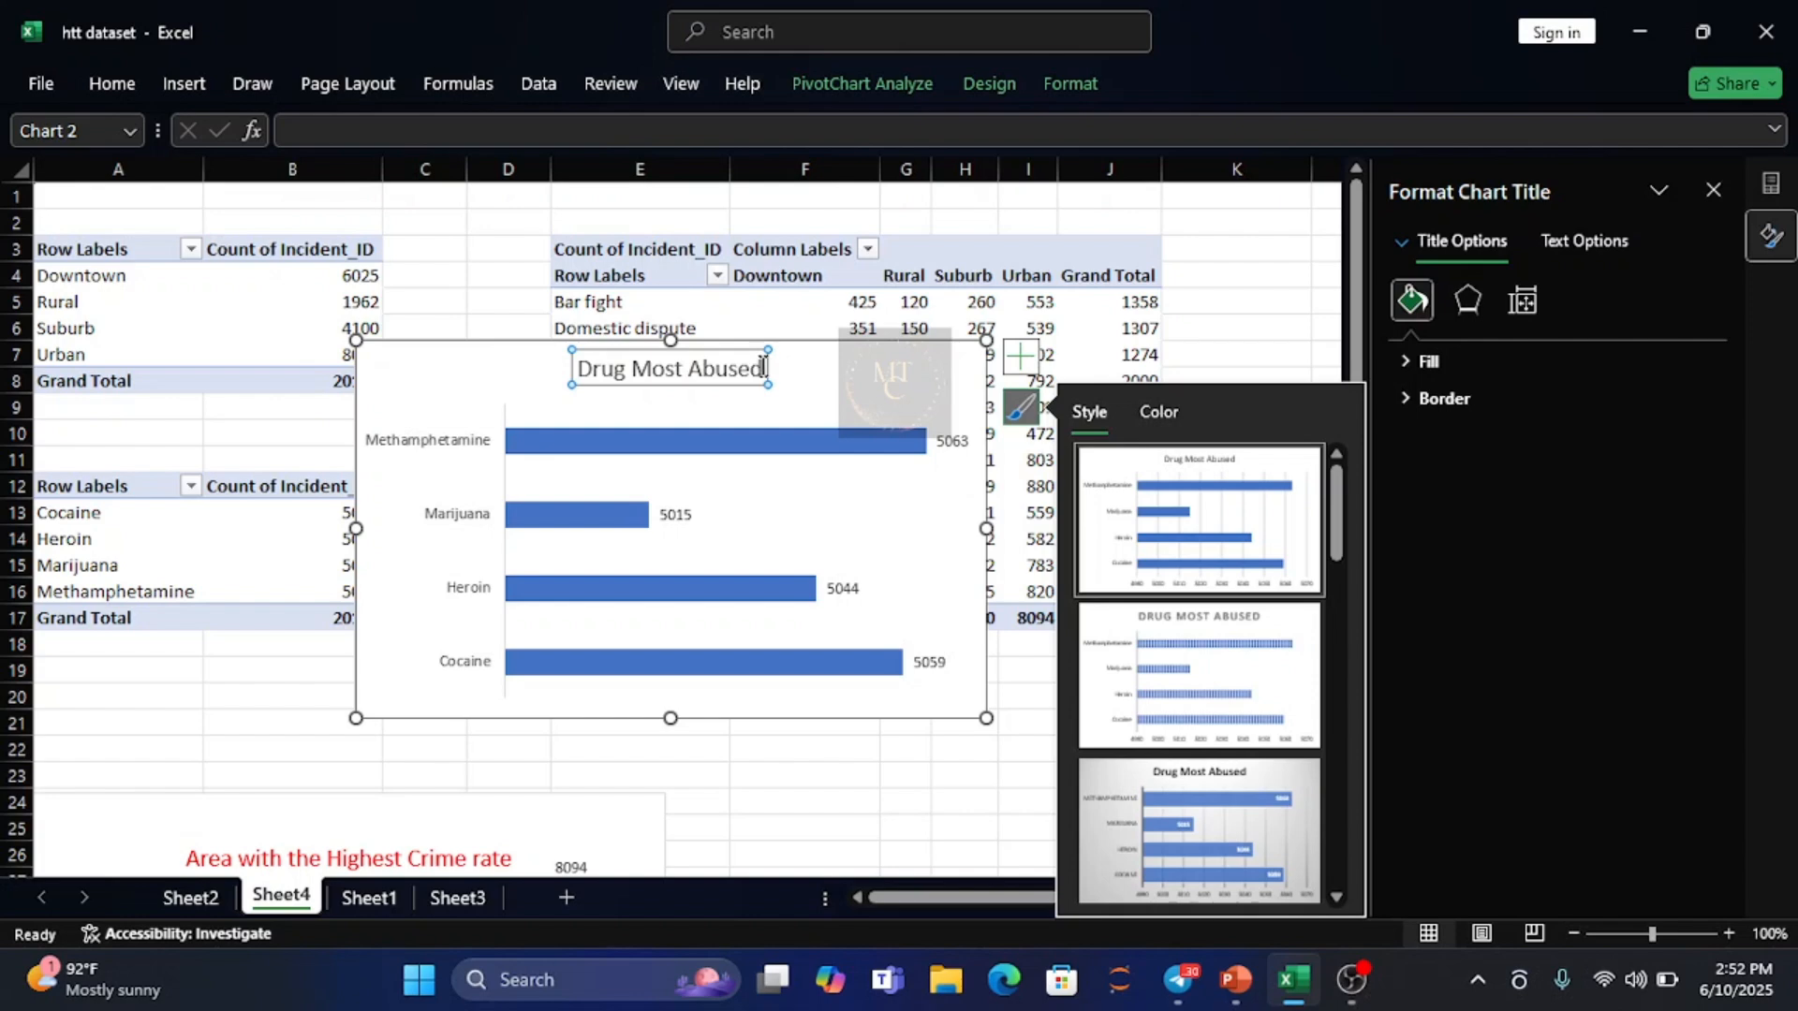
pyautogui.moveTo(764, 367); pyautogui.dragTo(599, 370)
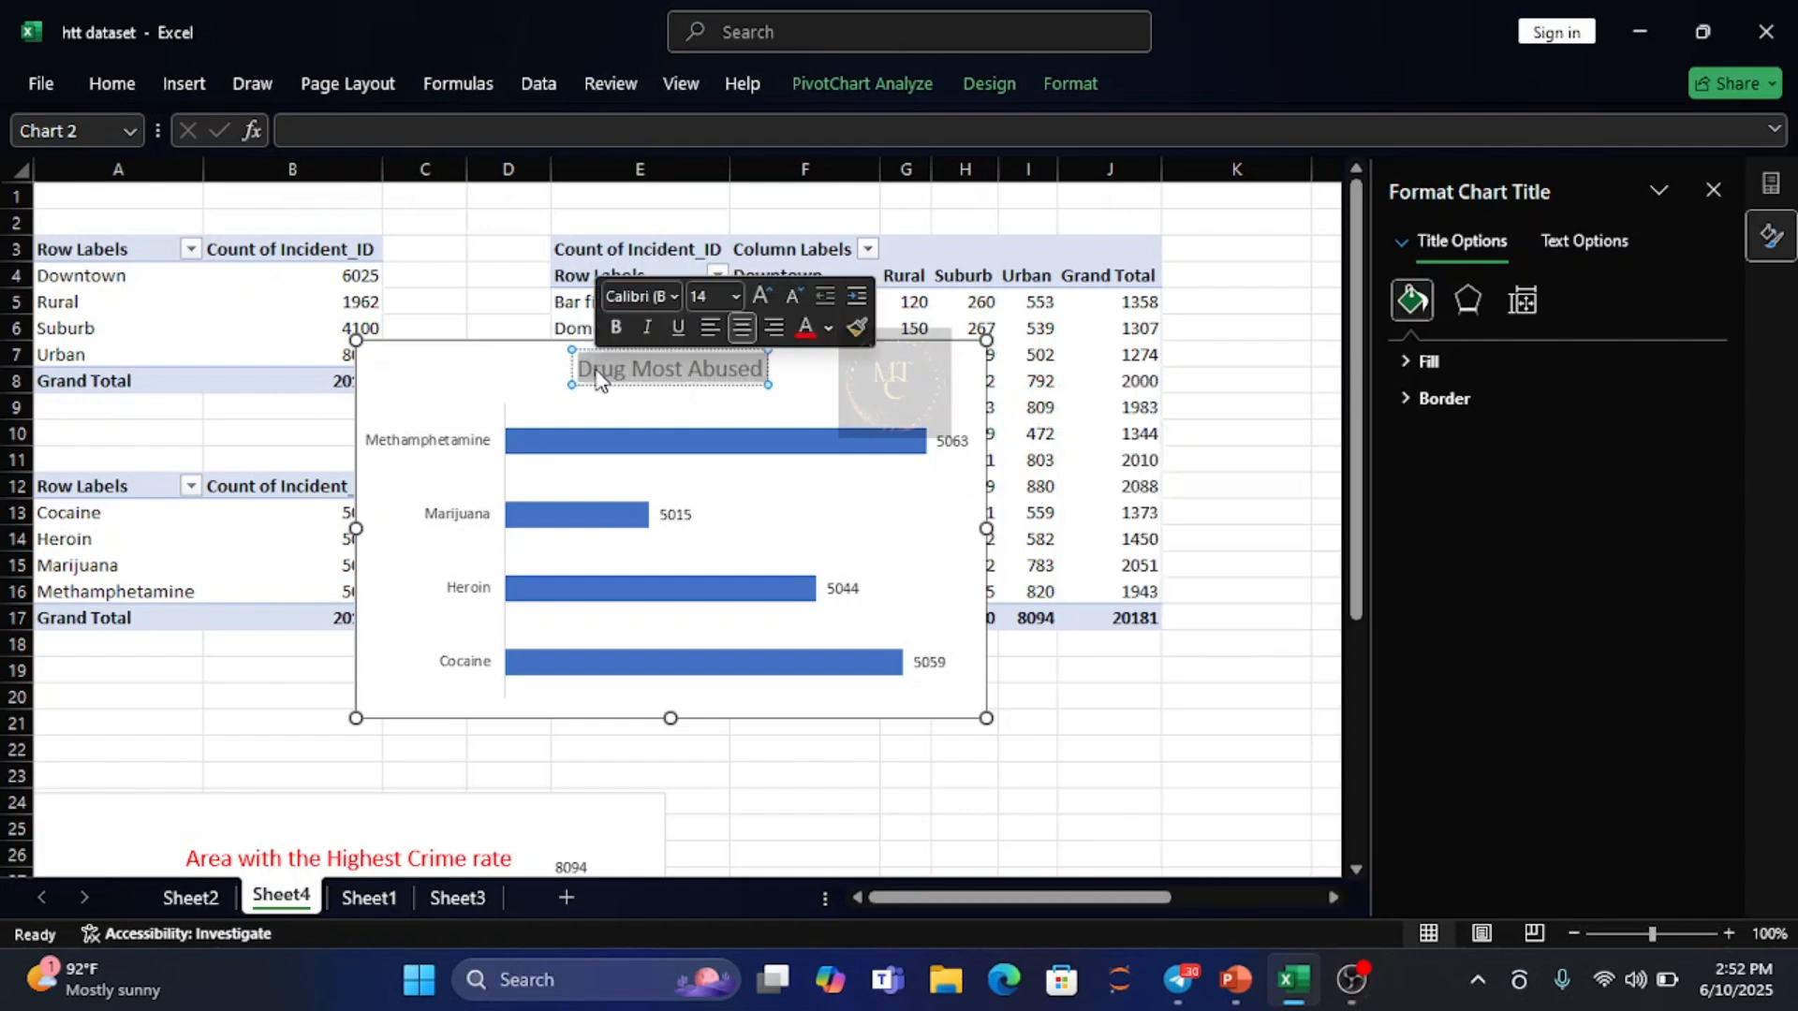
pyautogui.click(805, 330)
pyautogui.click(617, 325)
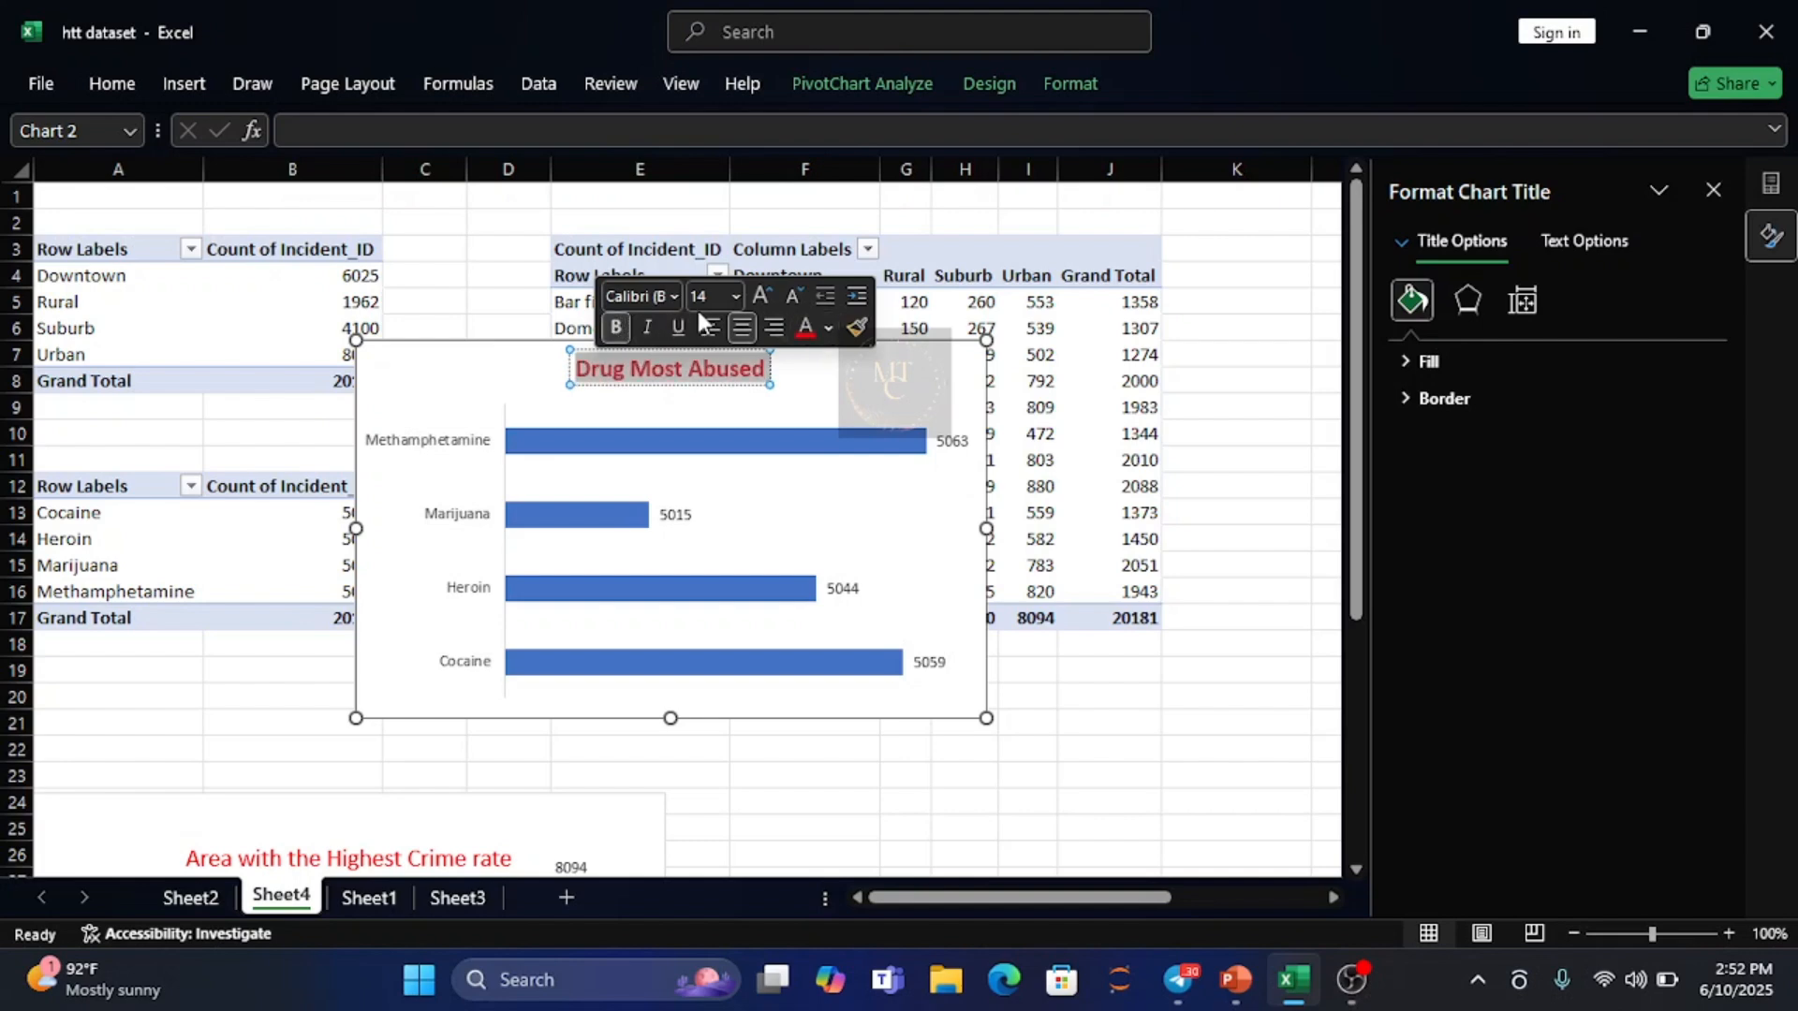
pyautogui.click(735, 297)
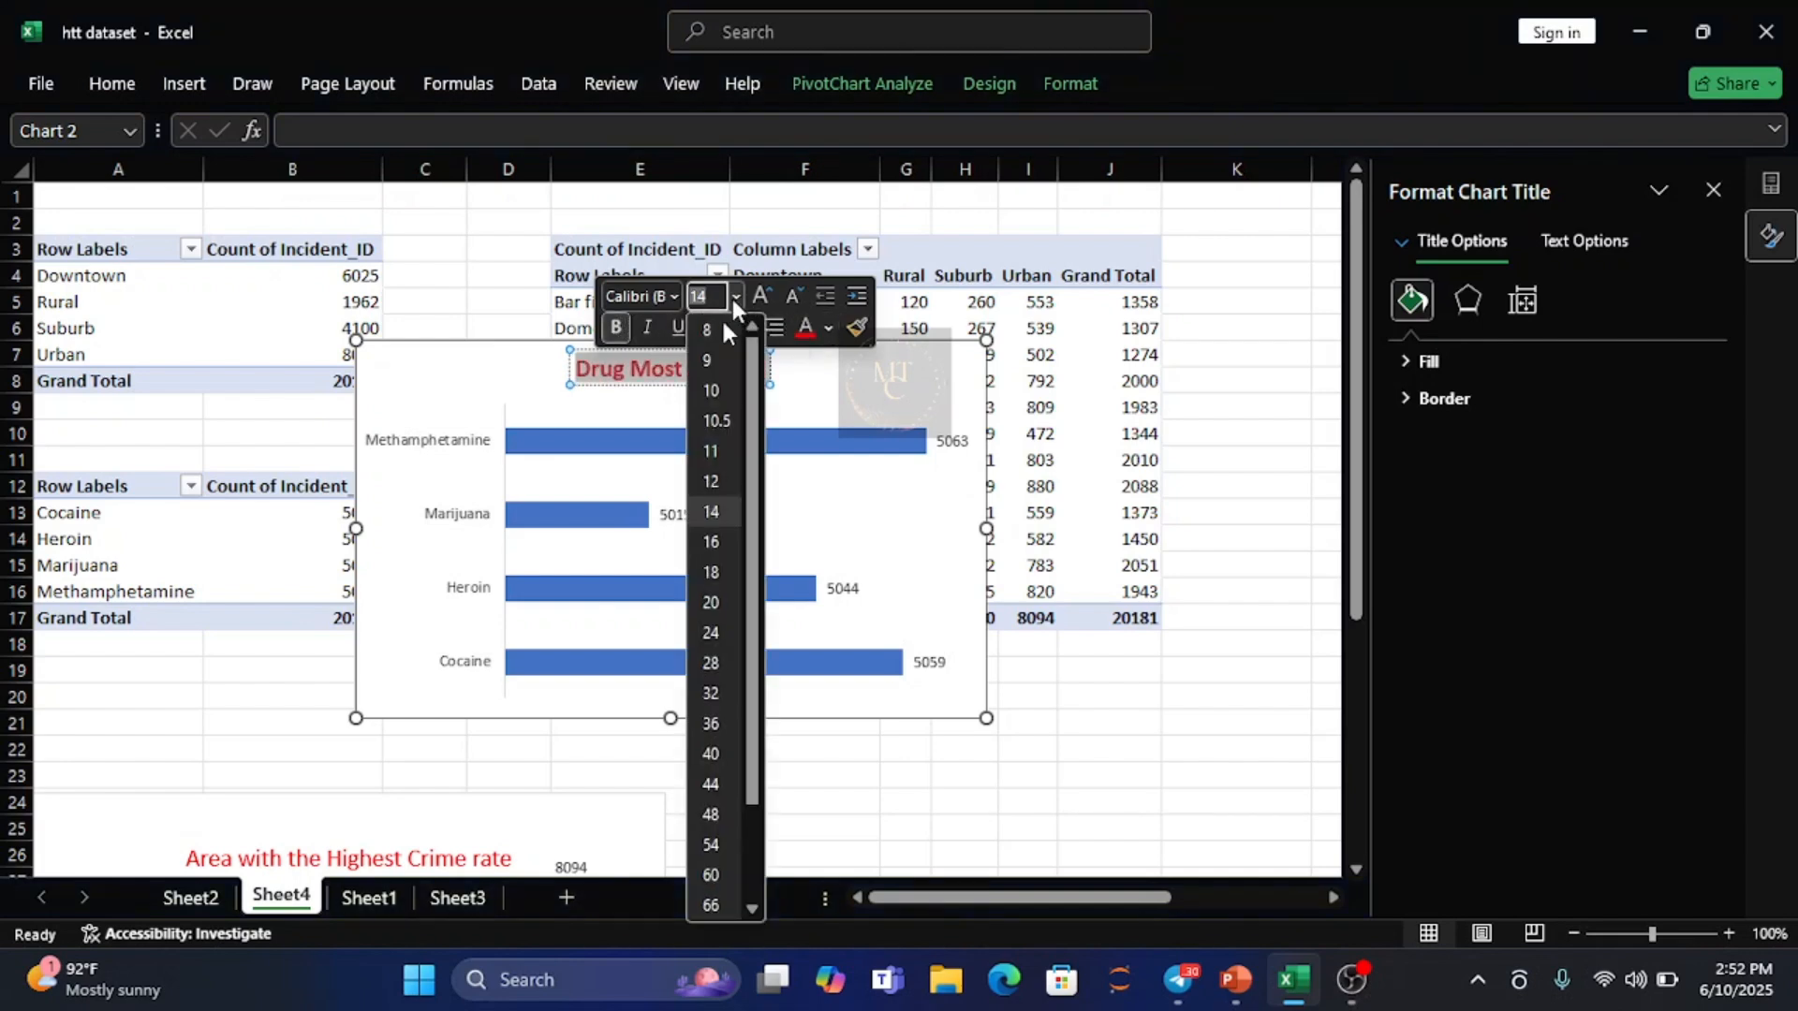
pyautogui.click(711, 543)
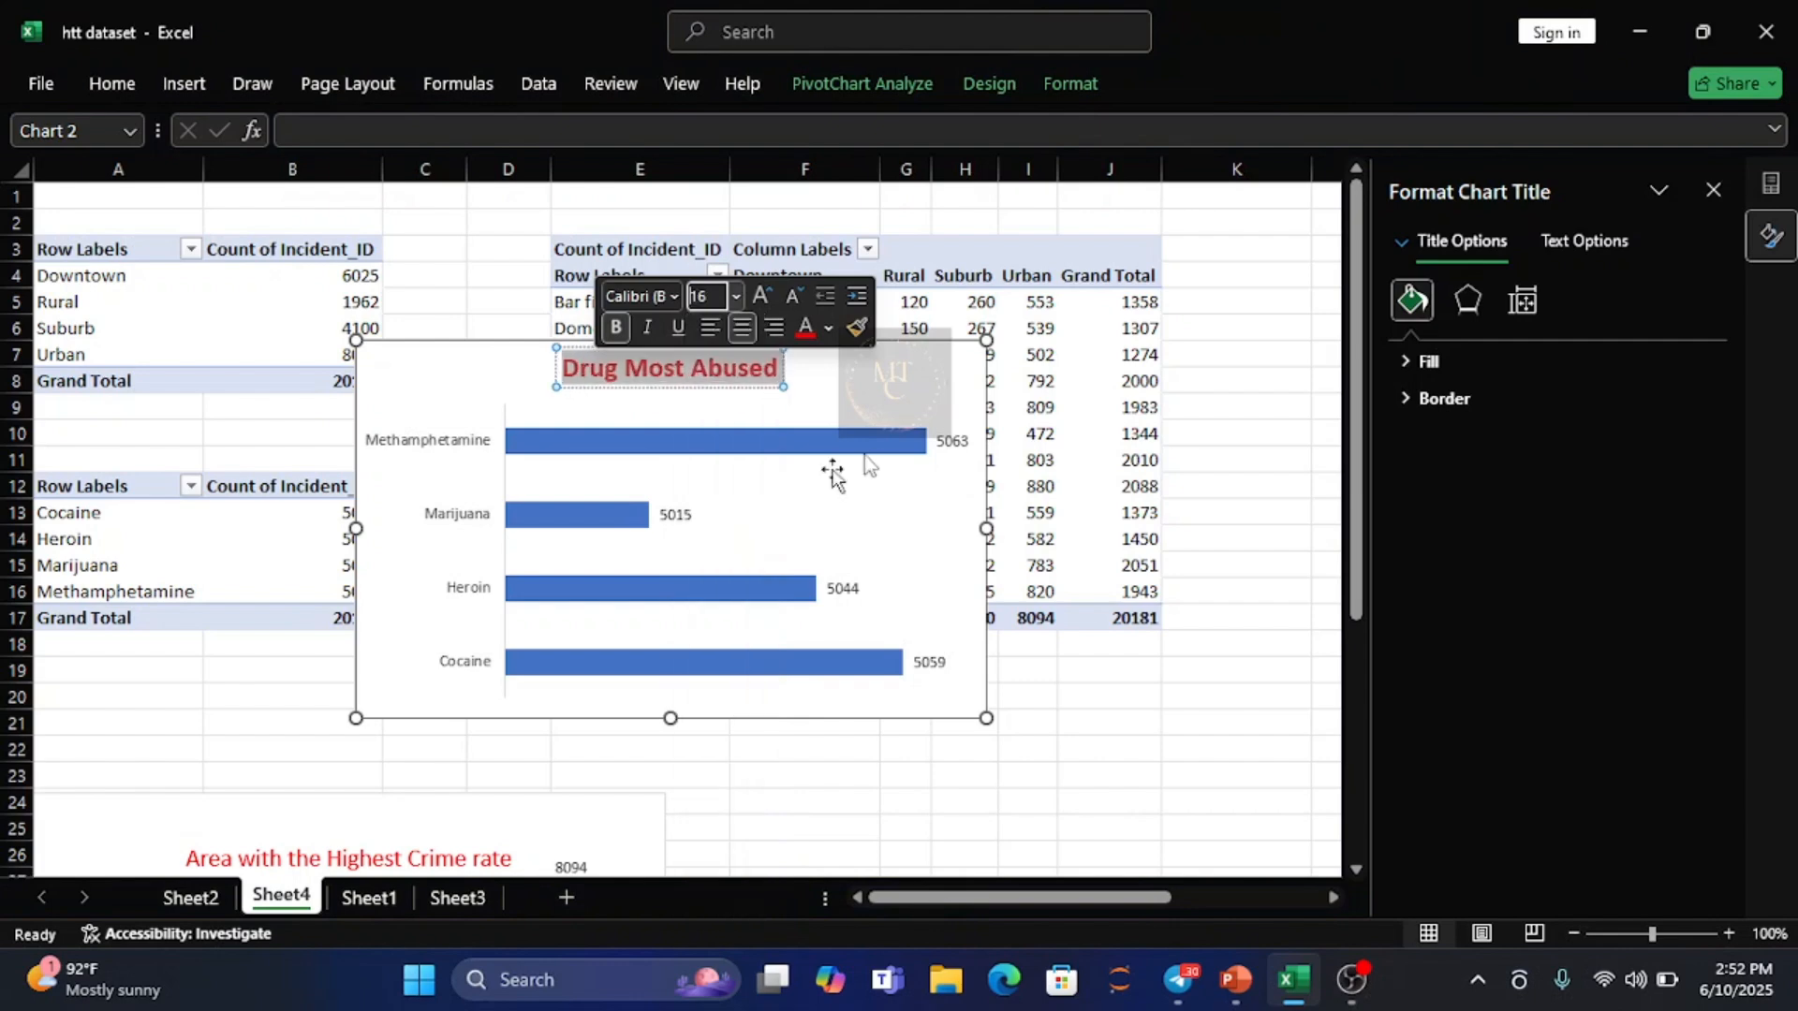
pyautogui.click(871, 391)
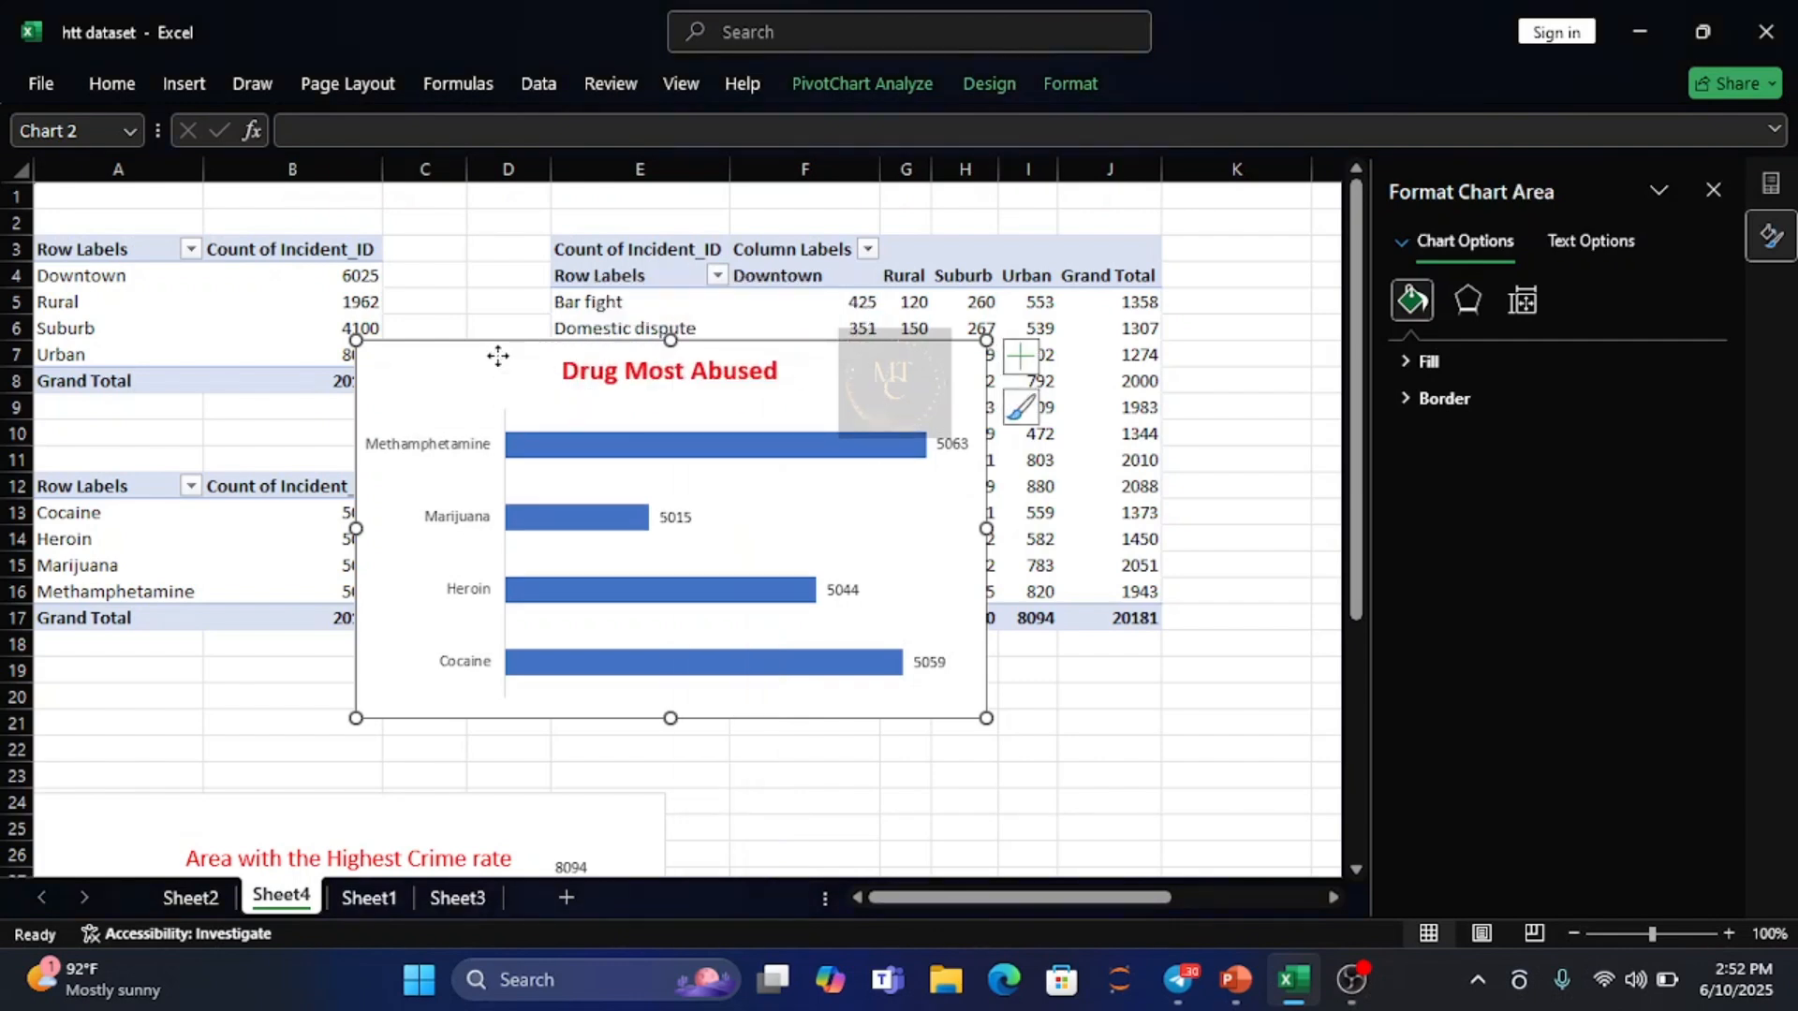
pyautogui.moveTo(497, 357)
pyautogui.mouseDown()
pyautogui.moveTo(884, 659)
pyautogui.moveTo(827, 839)
pyautogui.moveTo(827, 780)
pyautogui.mouseUp()
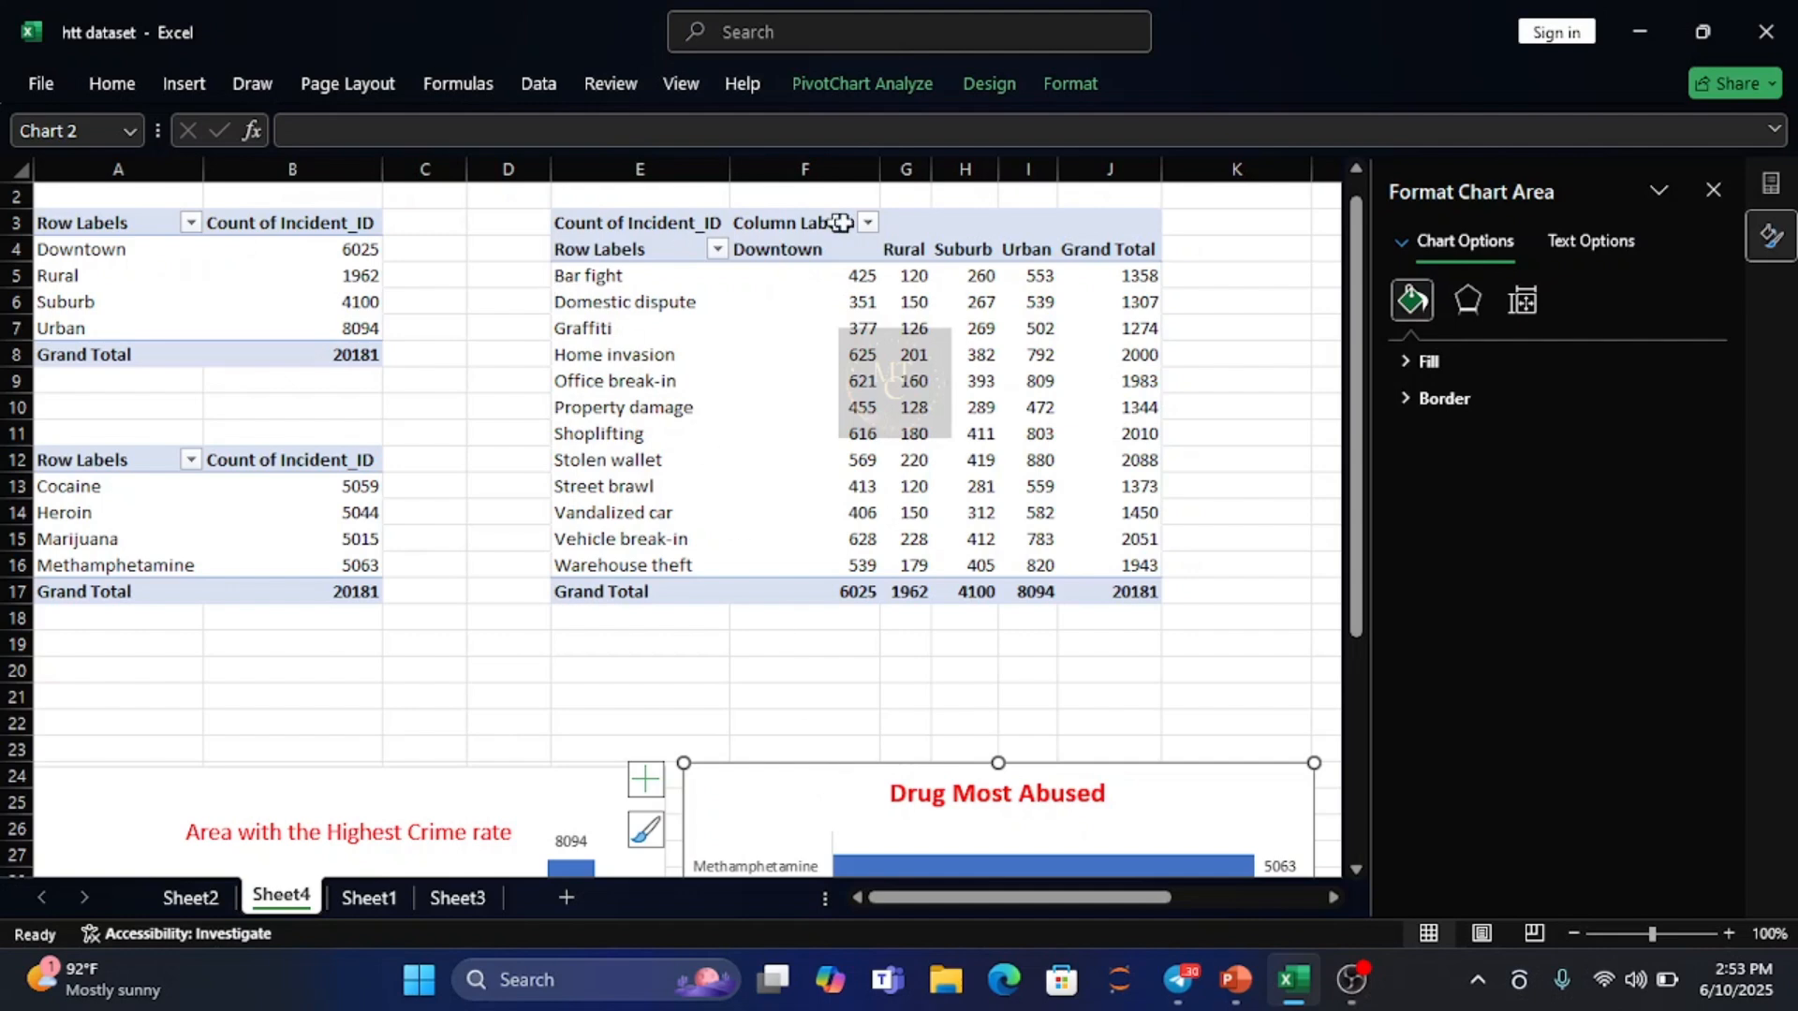
# - Try to insert a treemap chart from the pivot table data
pyautogui.click(184, 79)
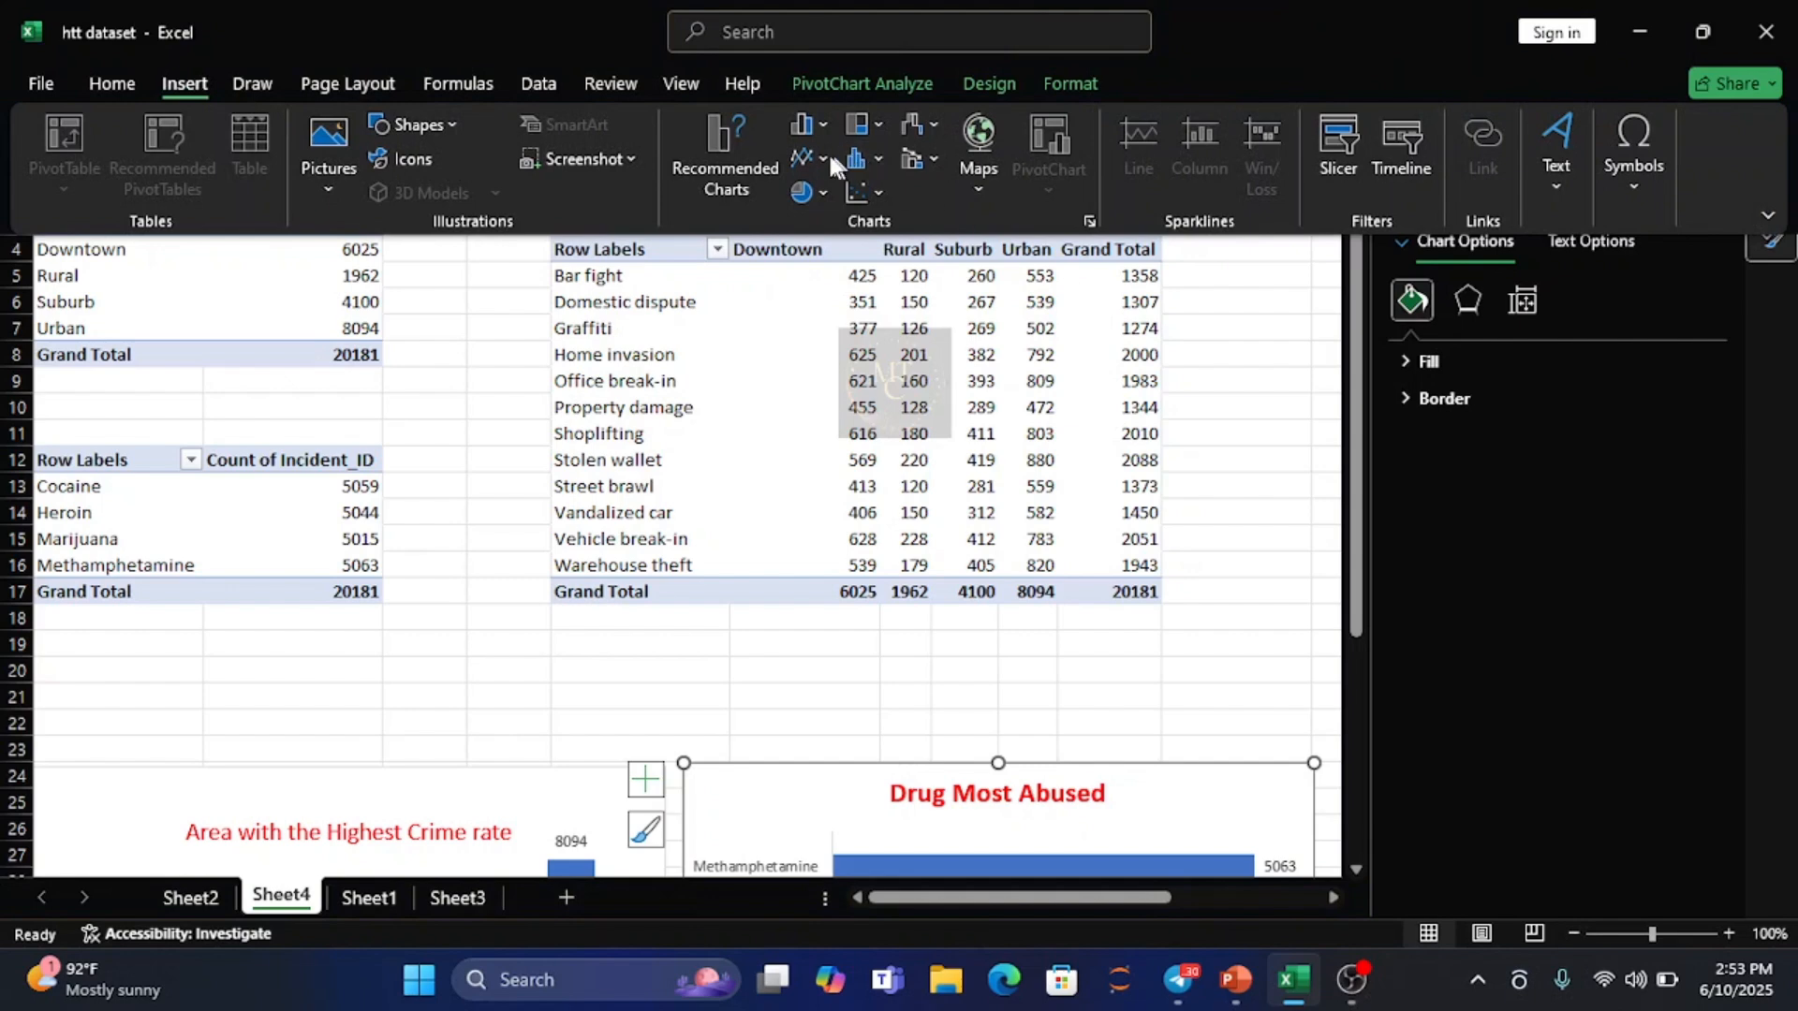
pyautogui.click(934, 127)
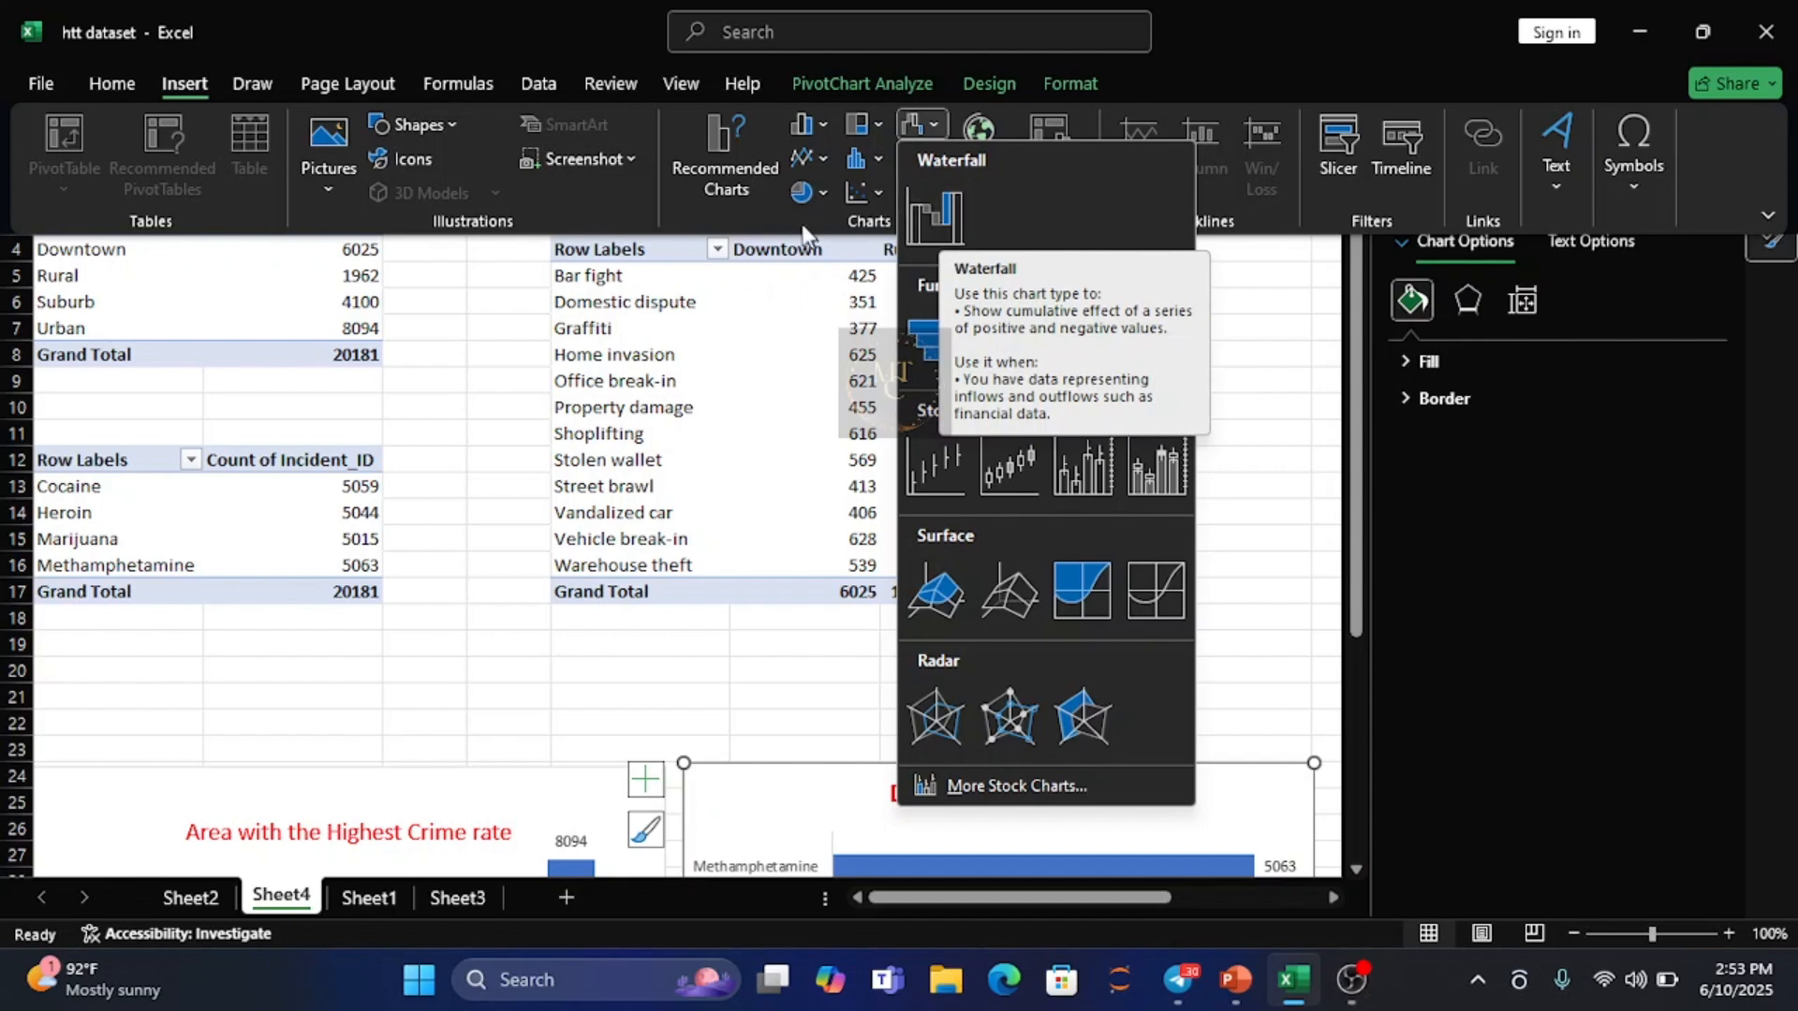
pyautogui.click(877, 118)
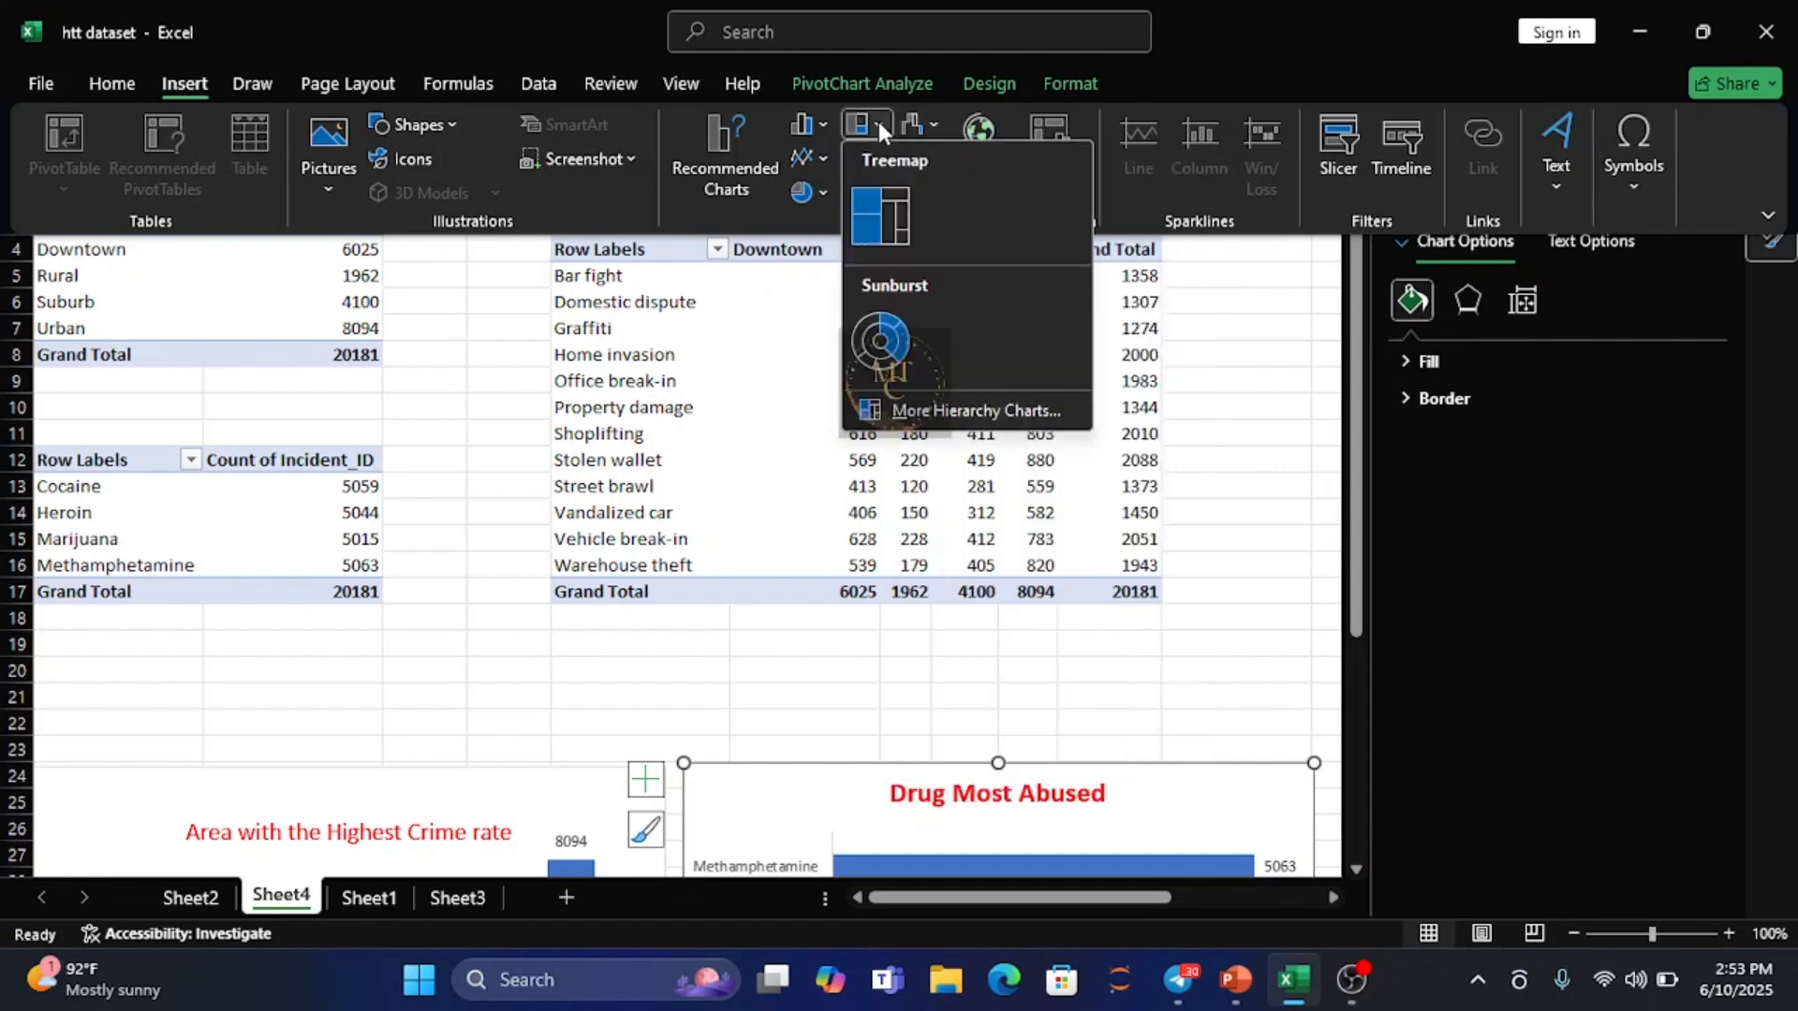
pyautogui.click(884, 230)
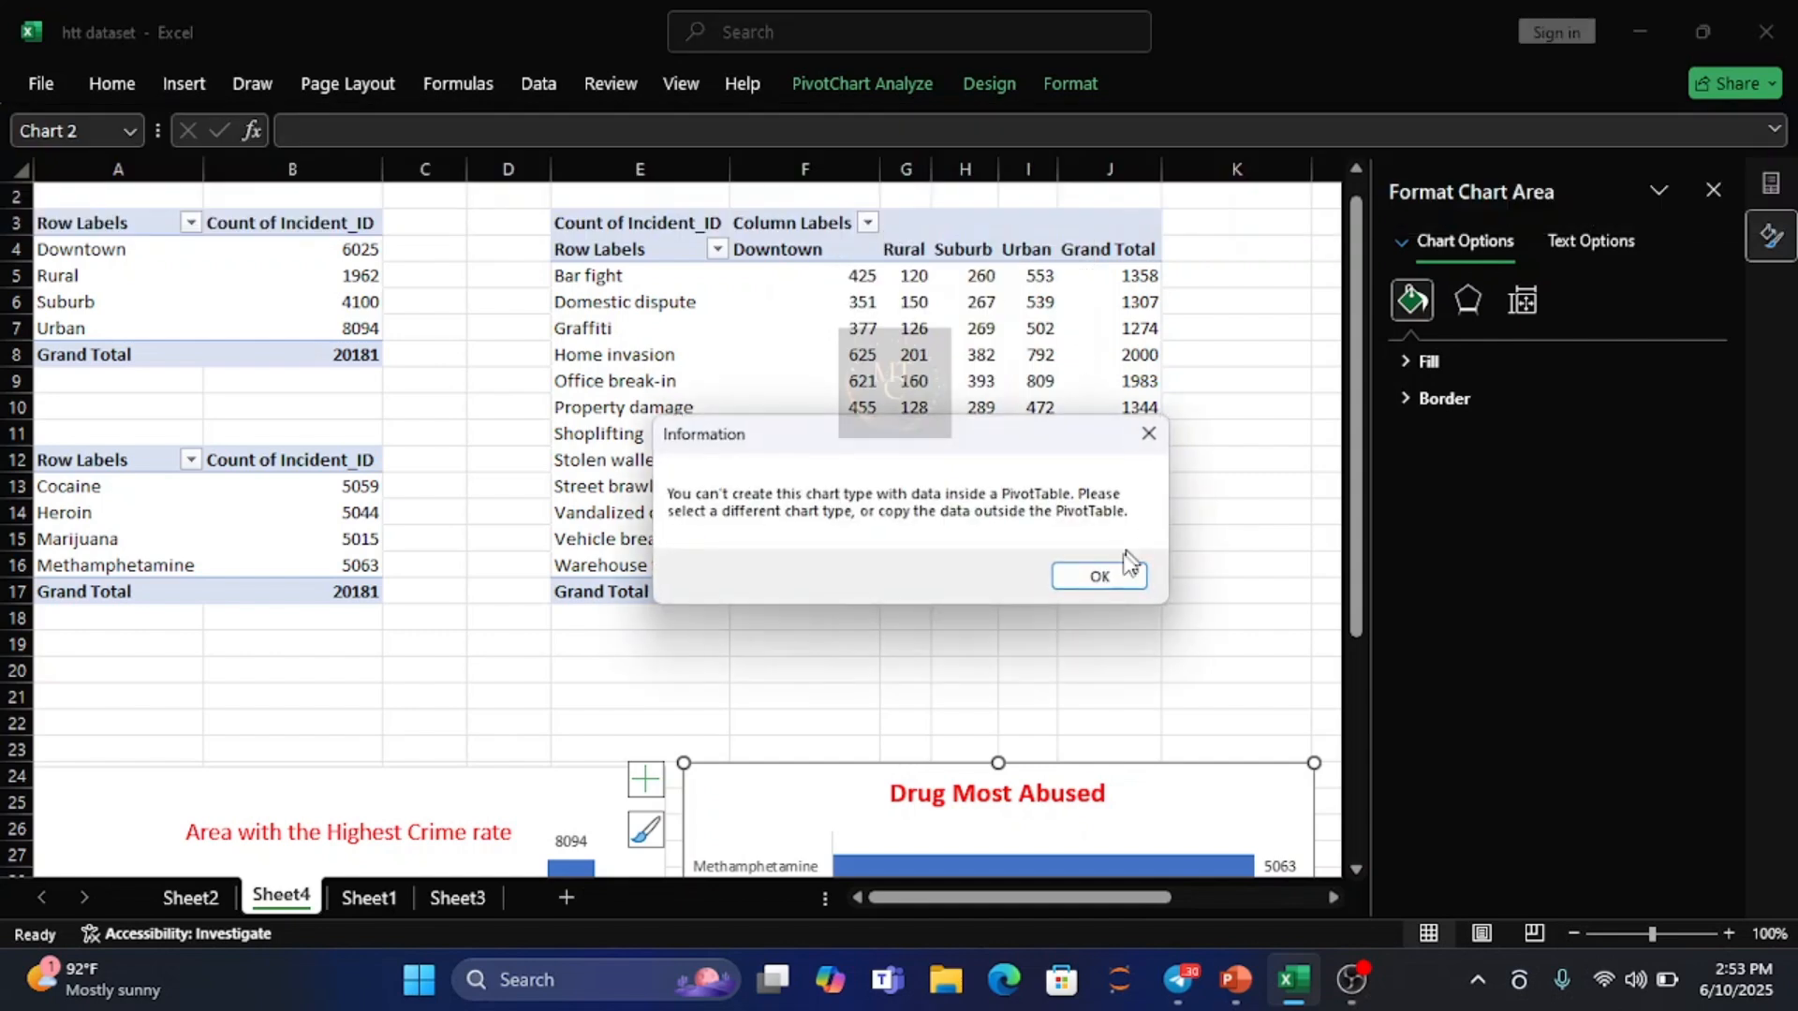
pyautogui.click(1101, 576)
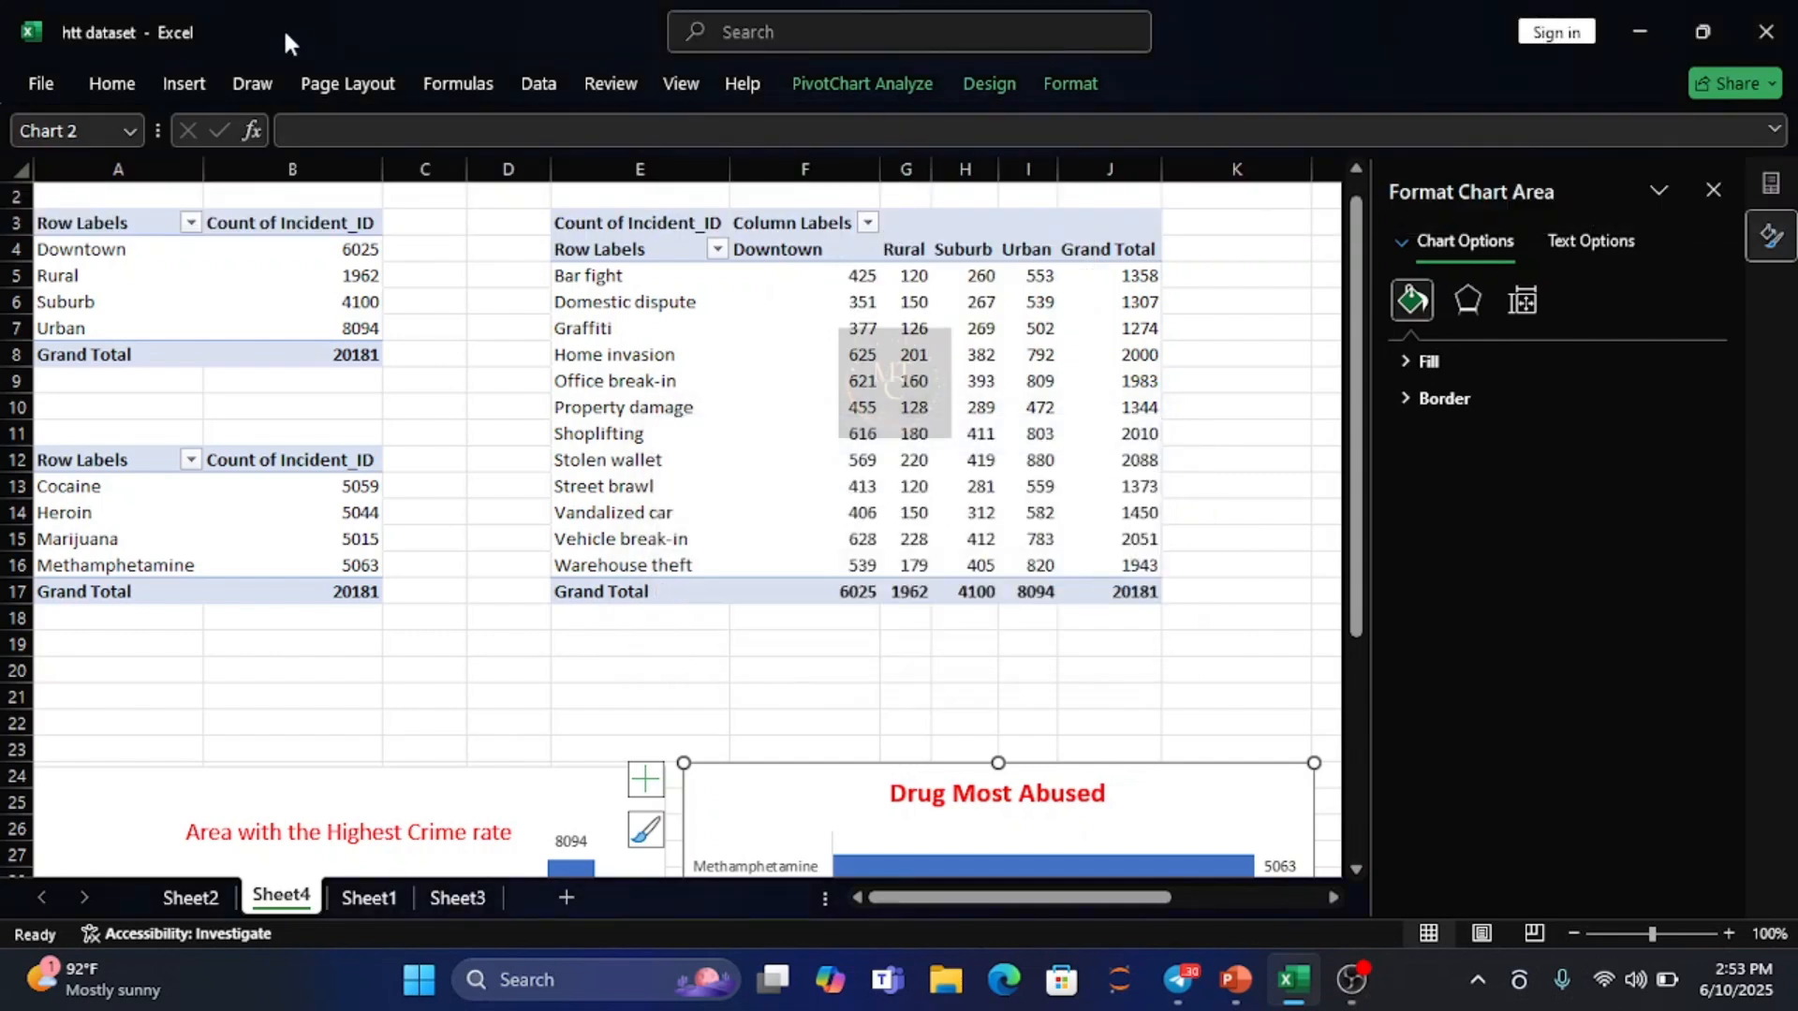
pyautogui.click(184, 83)
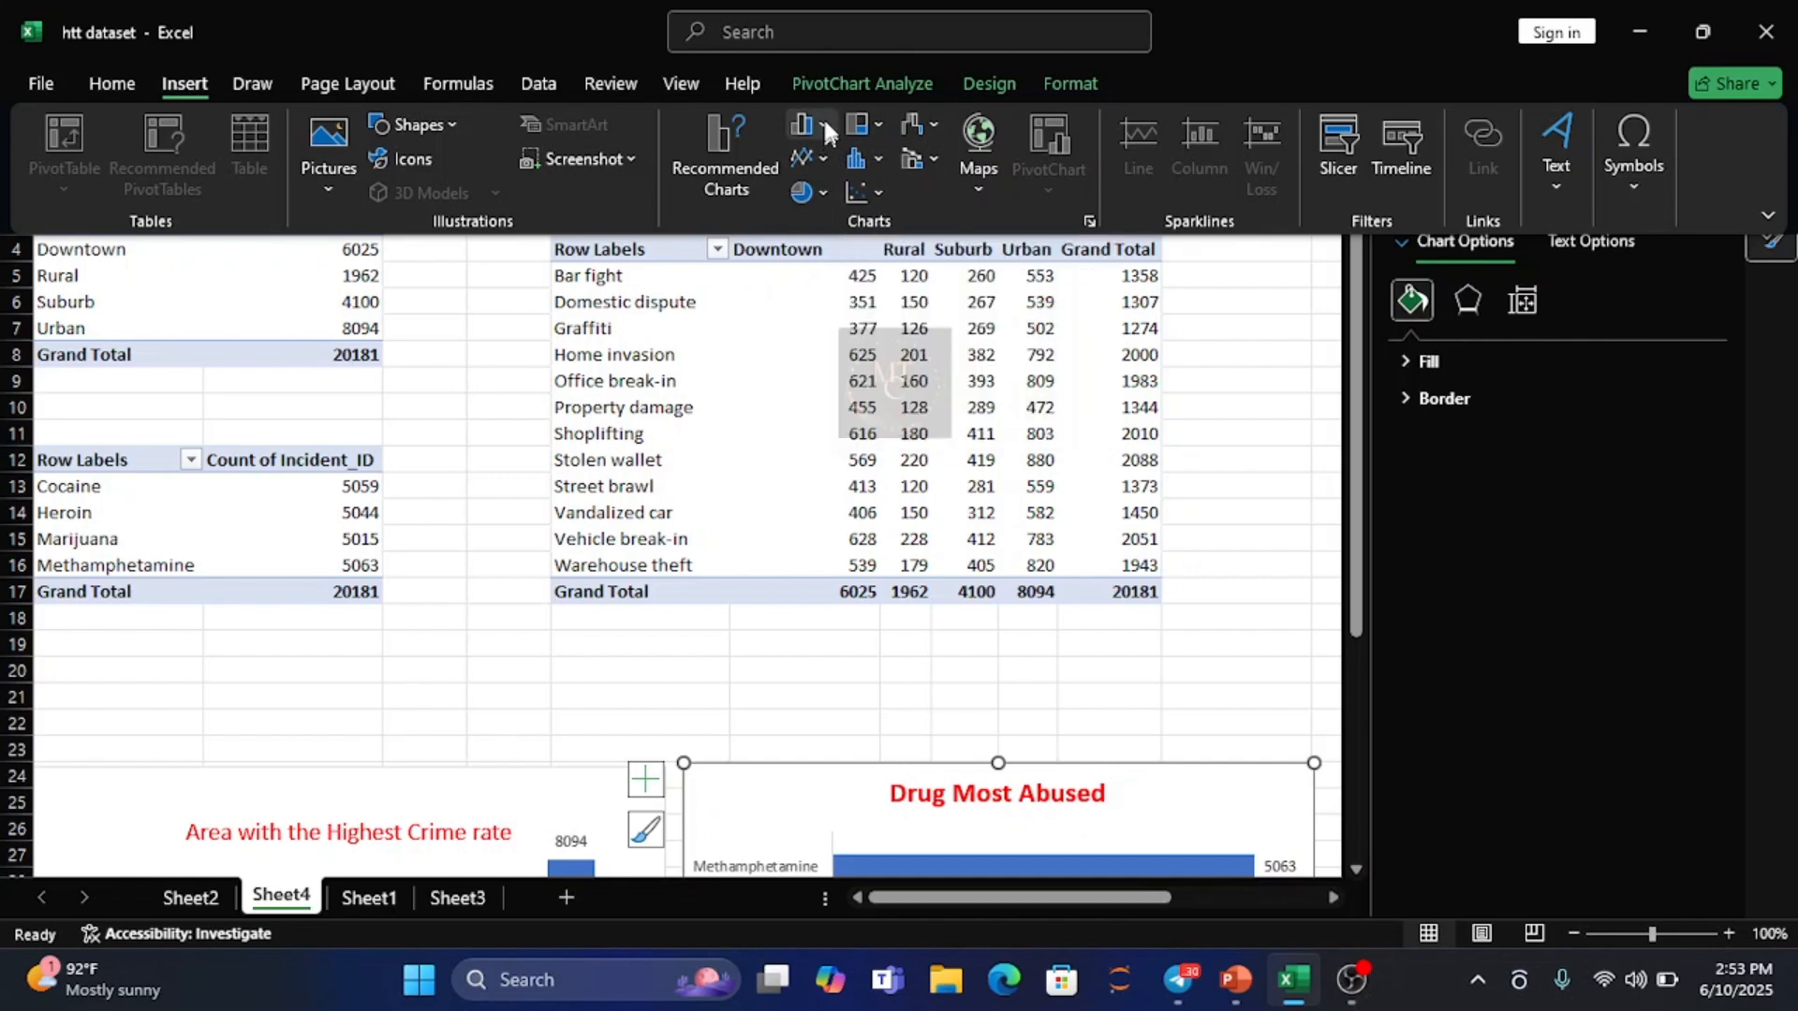
pyautogui.click(884, 153)
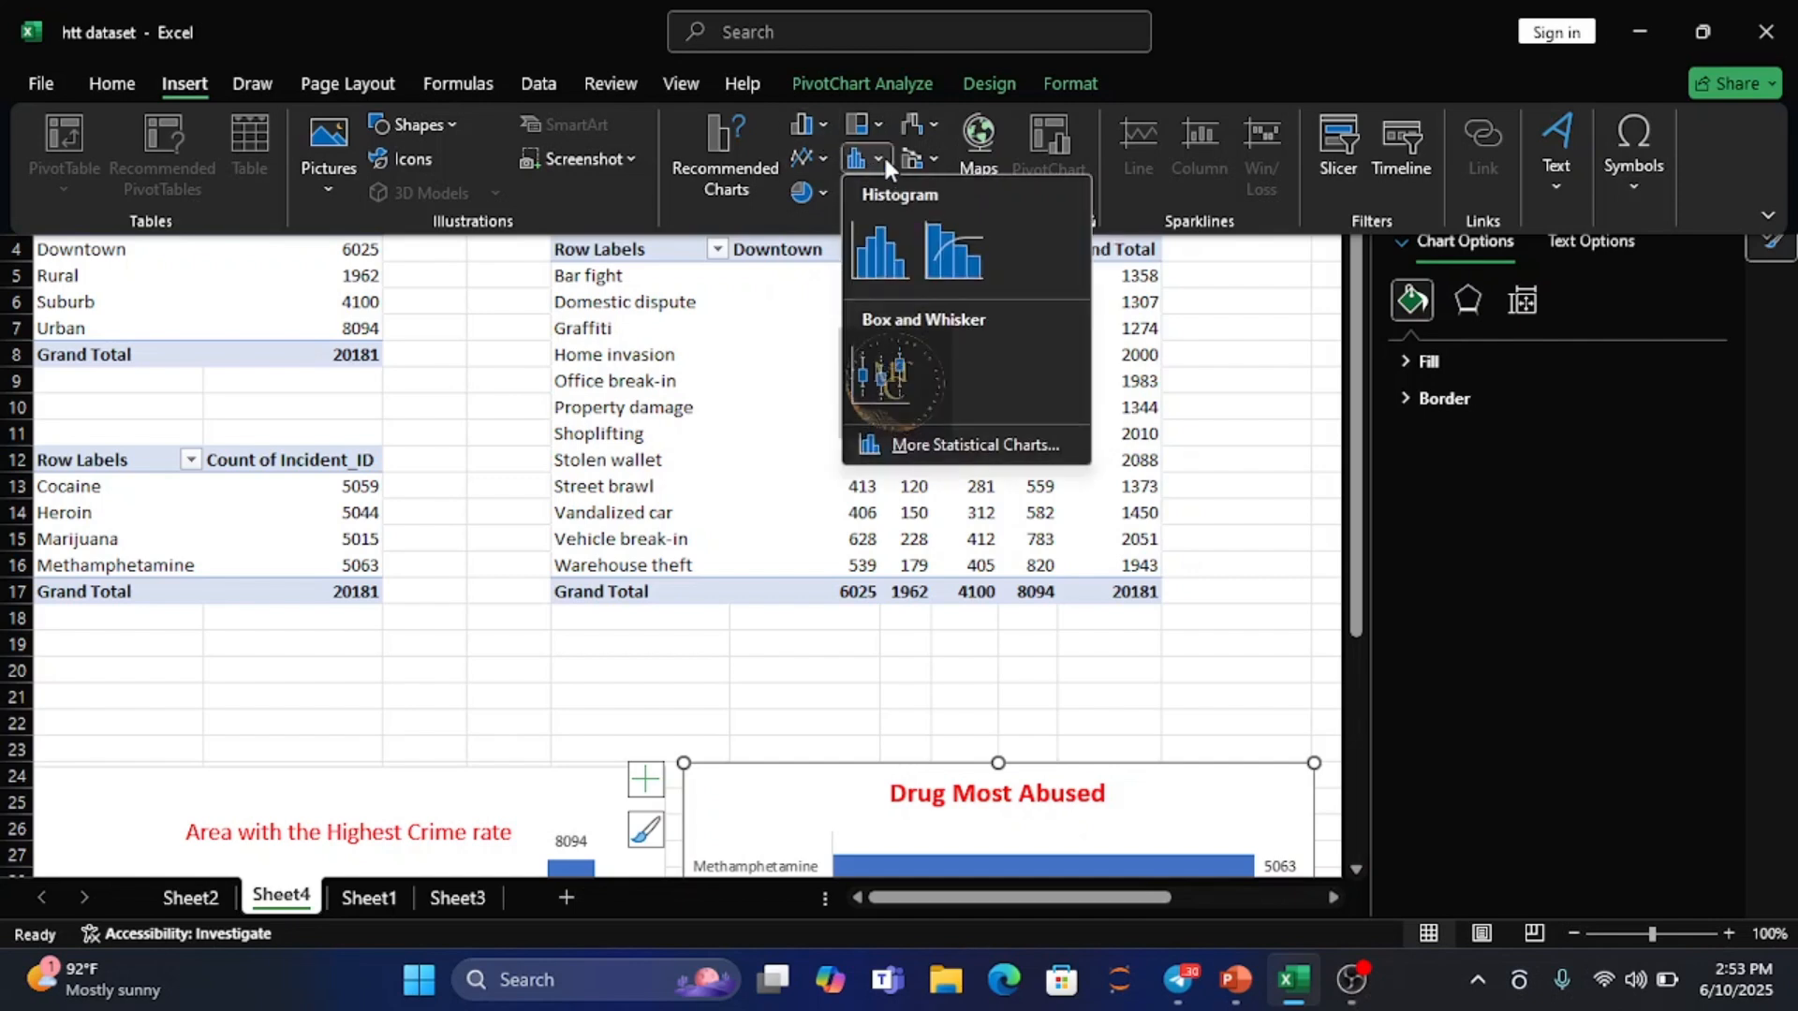
pyautogui.click(822, 122)
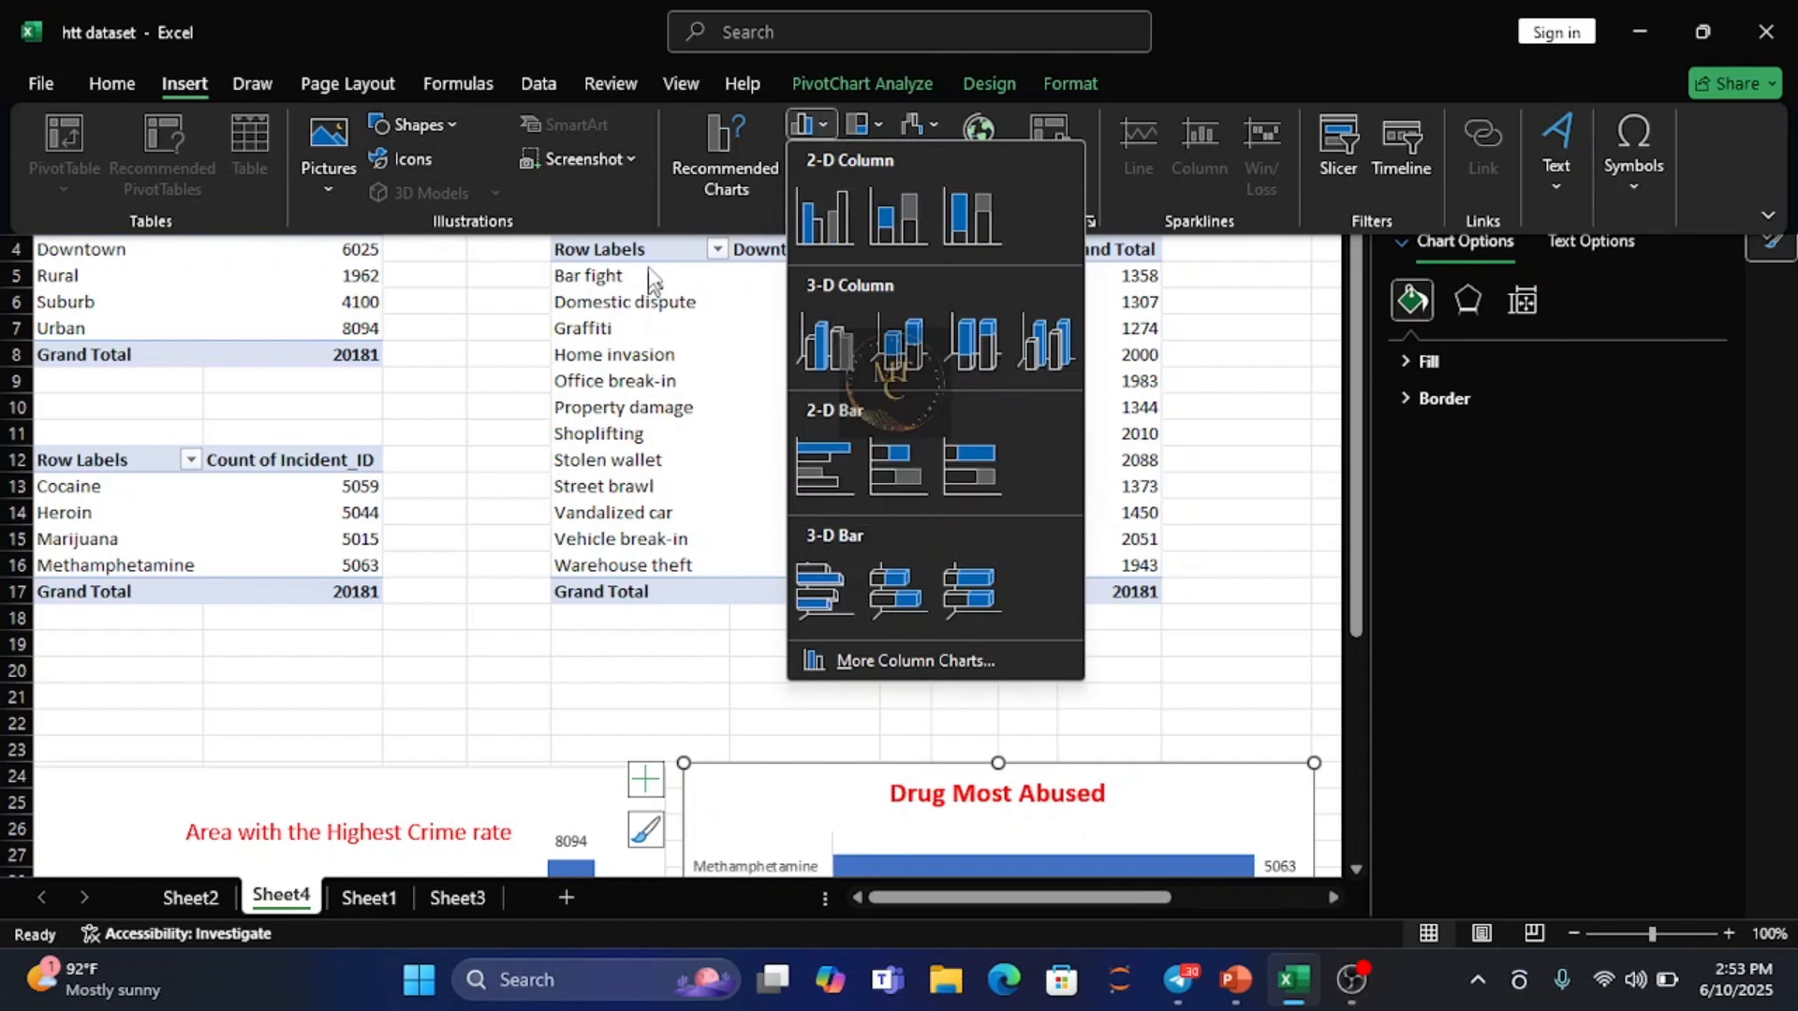
pyautogui.press('Escape')
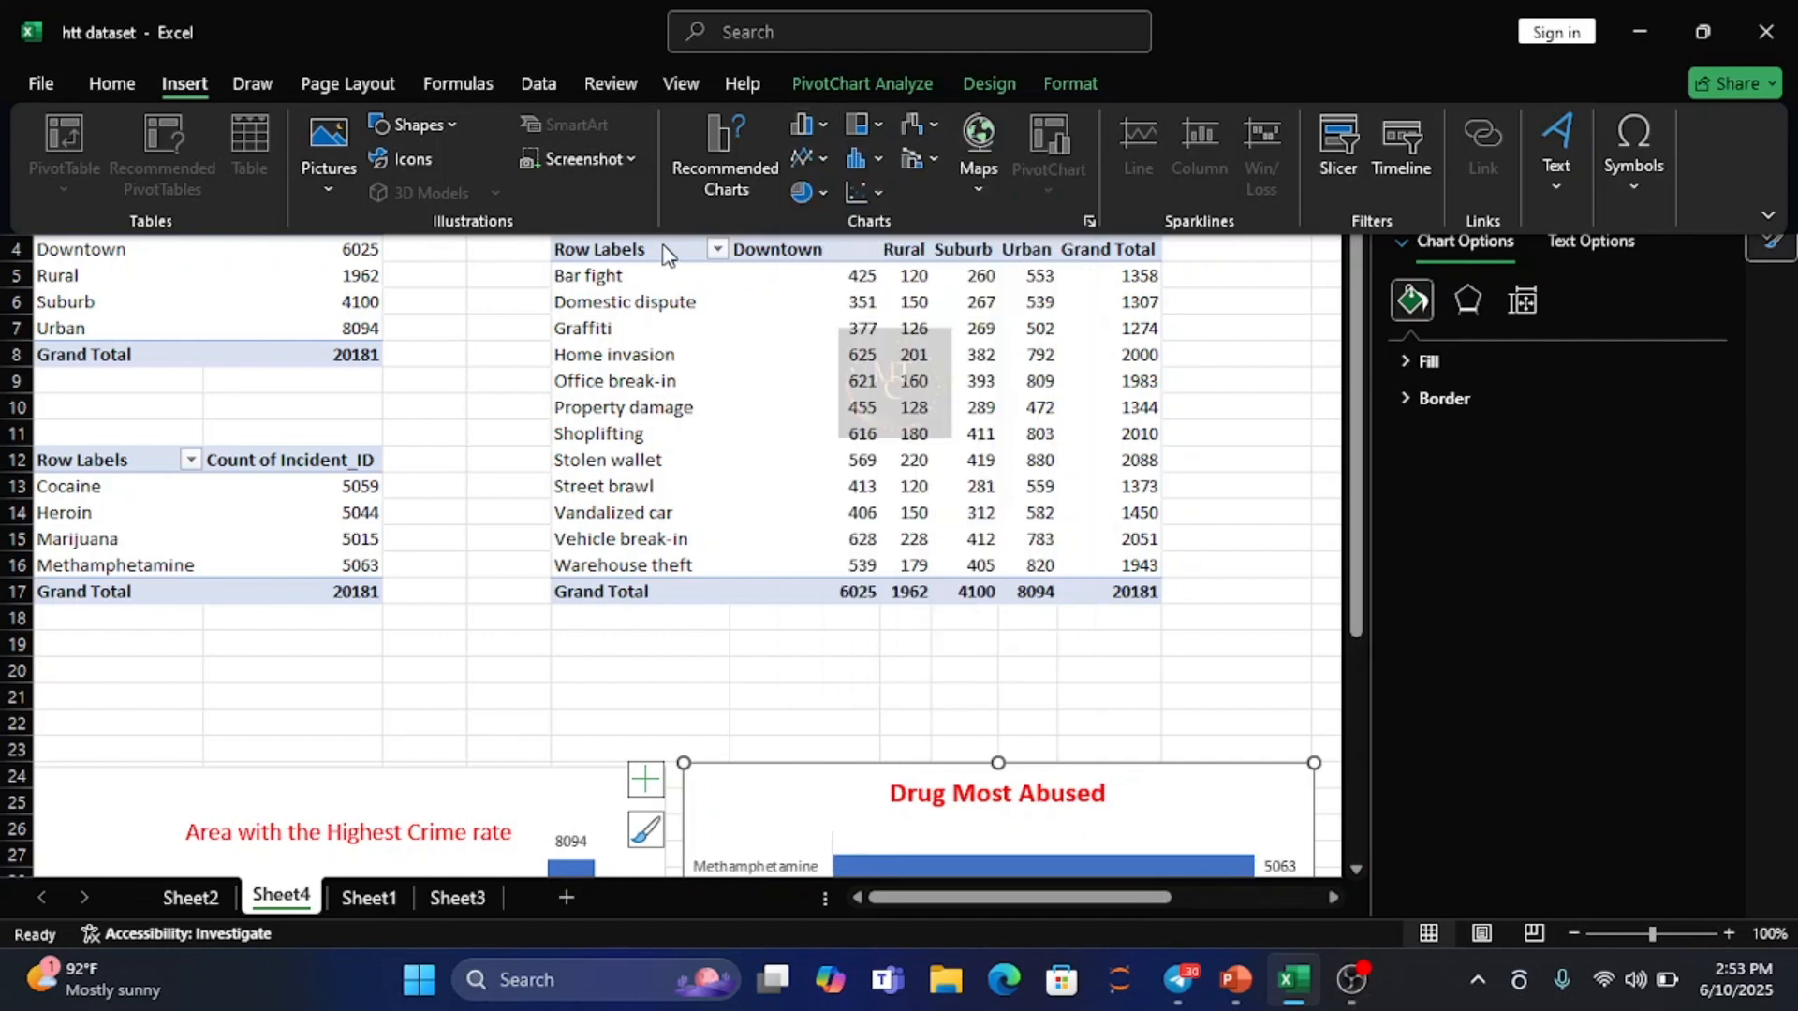
pyautogui.press('Escape')
# - Insert an Income Status slicer for the crime details pivot table at E3
pyautogui.click(616, 226)
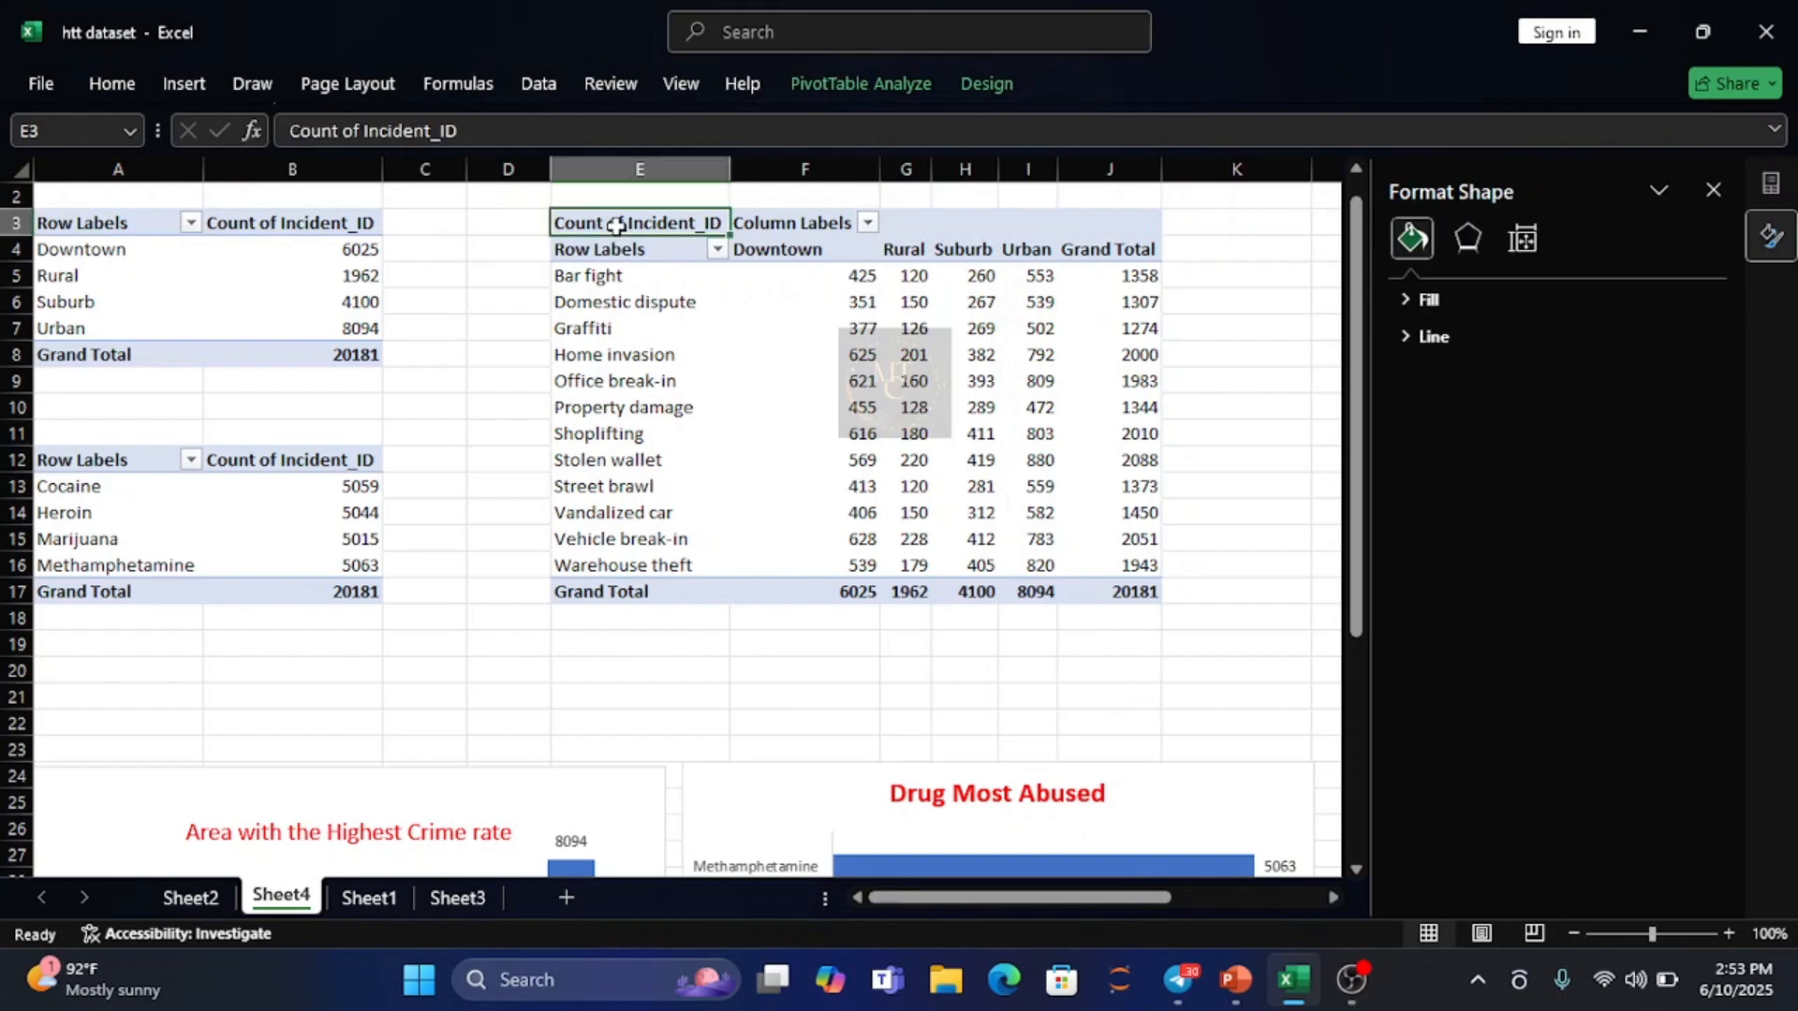
pyautogui.click(110, 83)
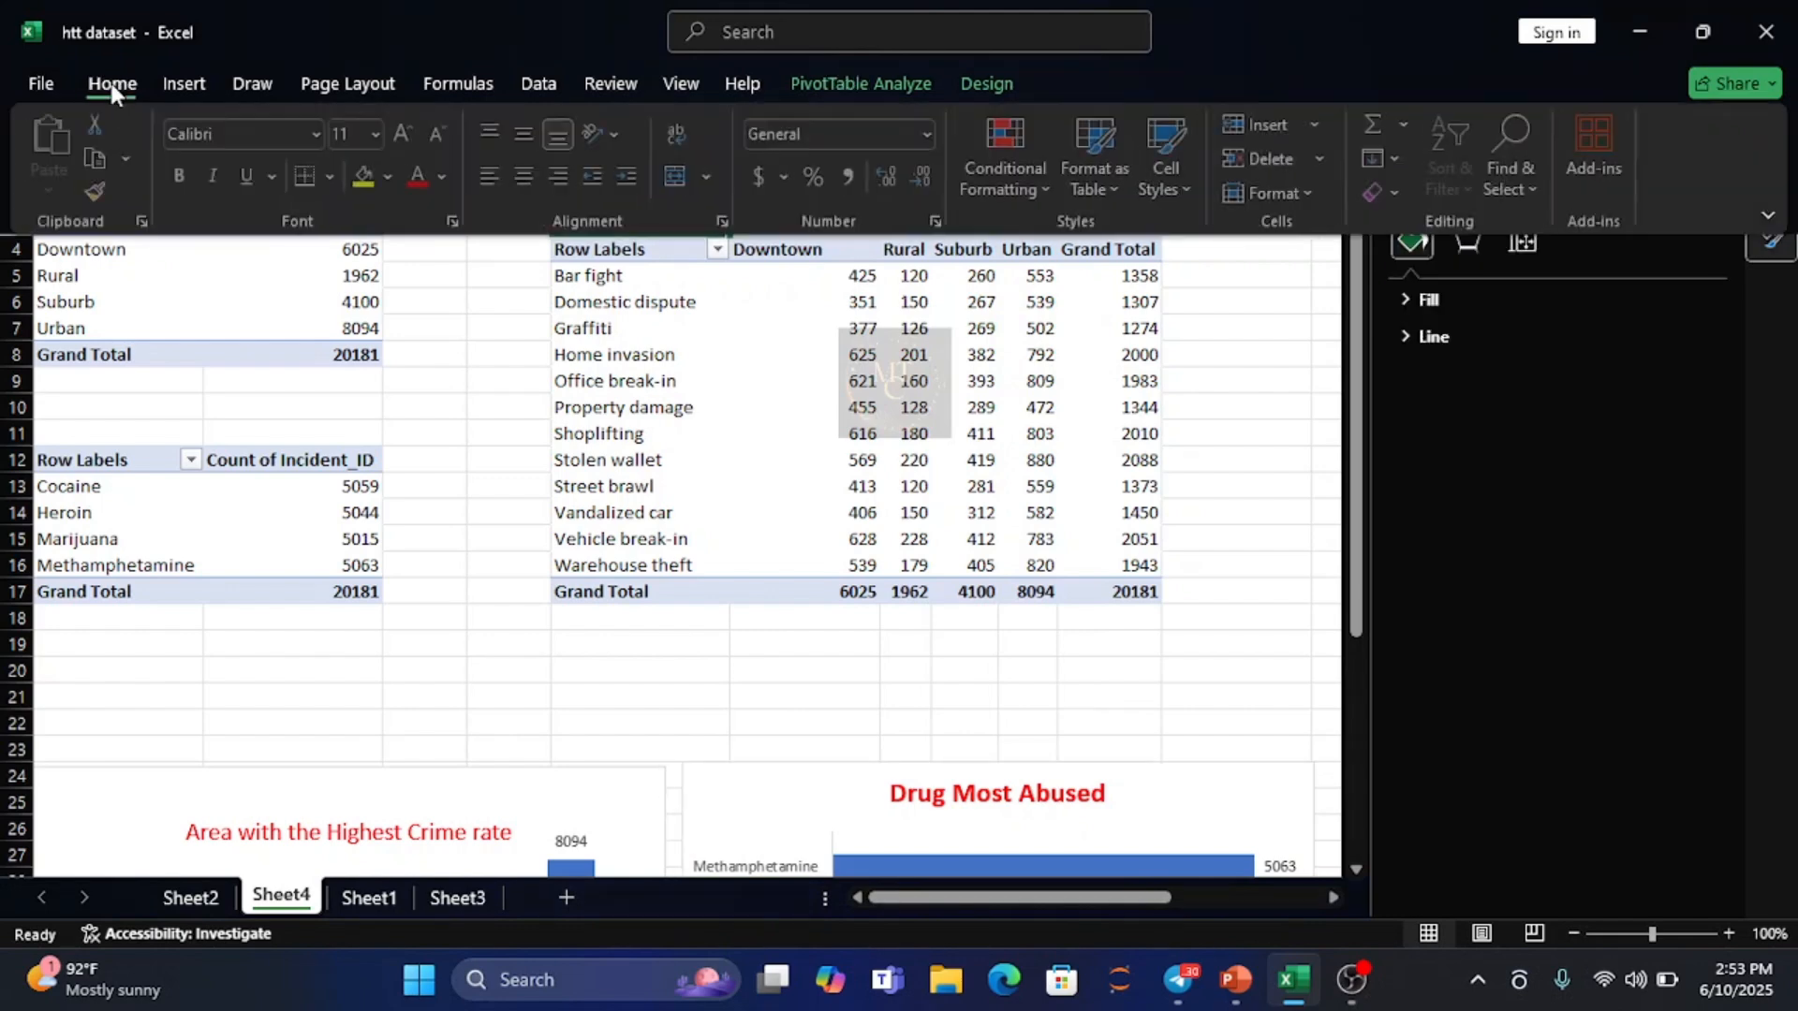
pyautogui.click(193, 83)
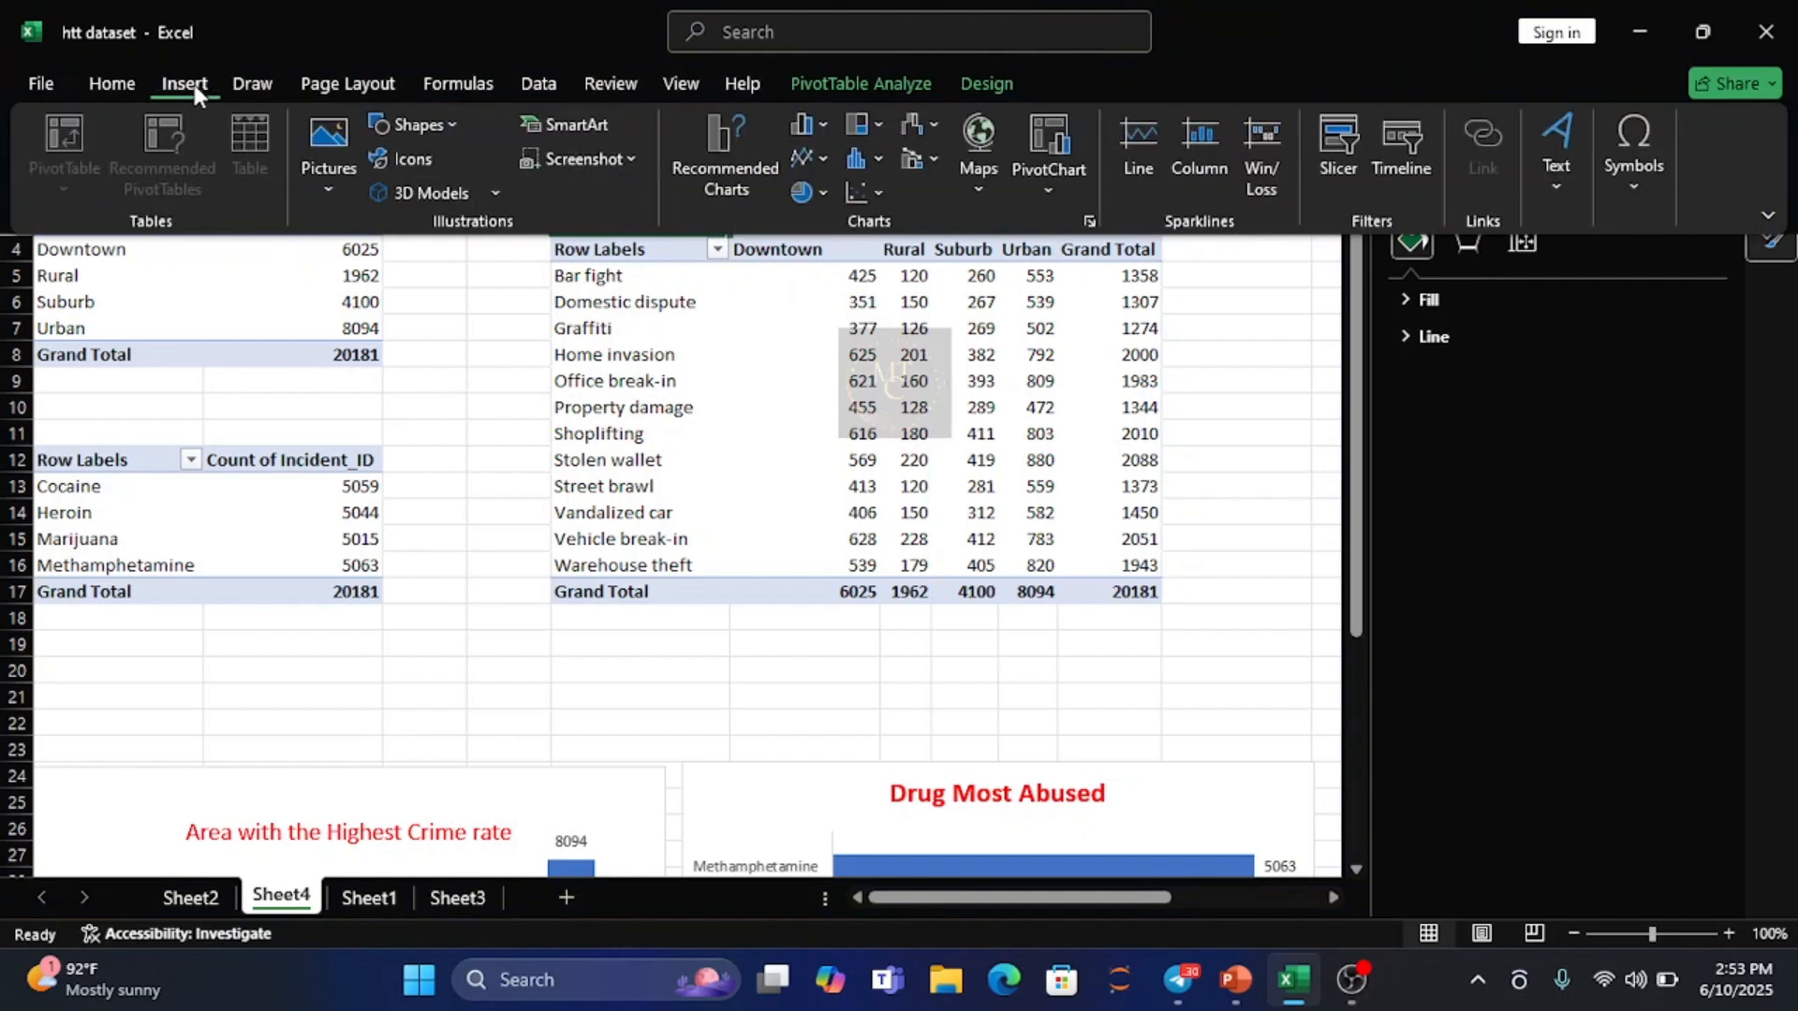
pyautogui.click(1333, 168)
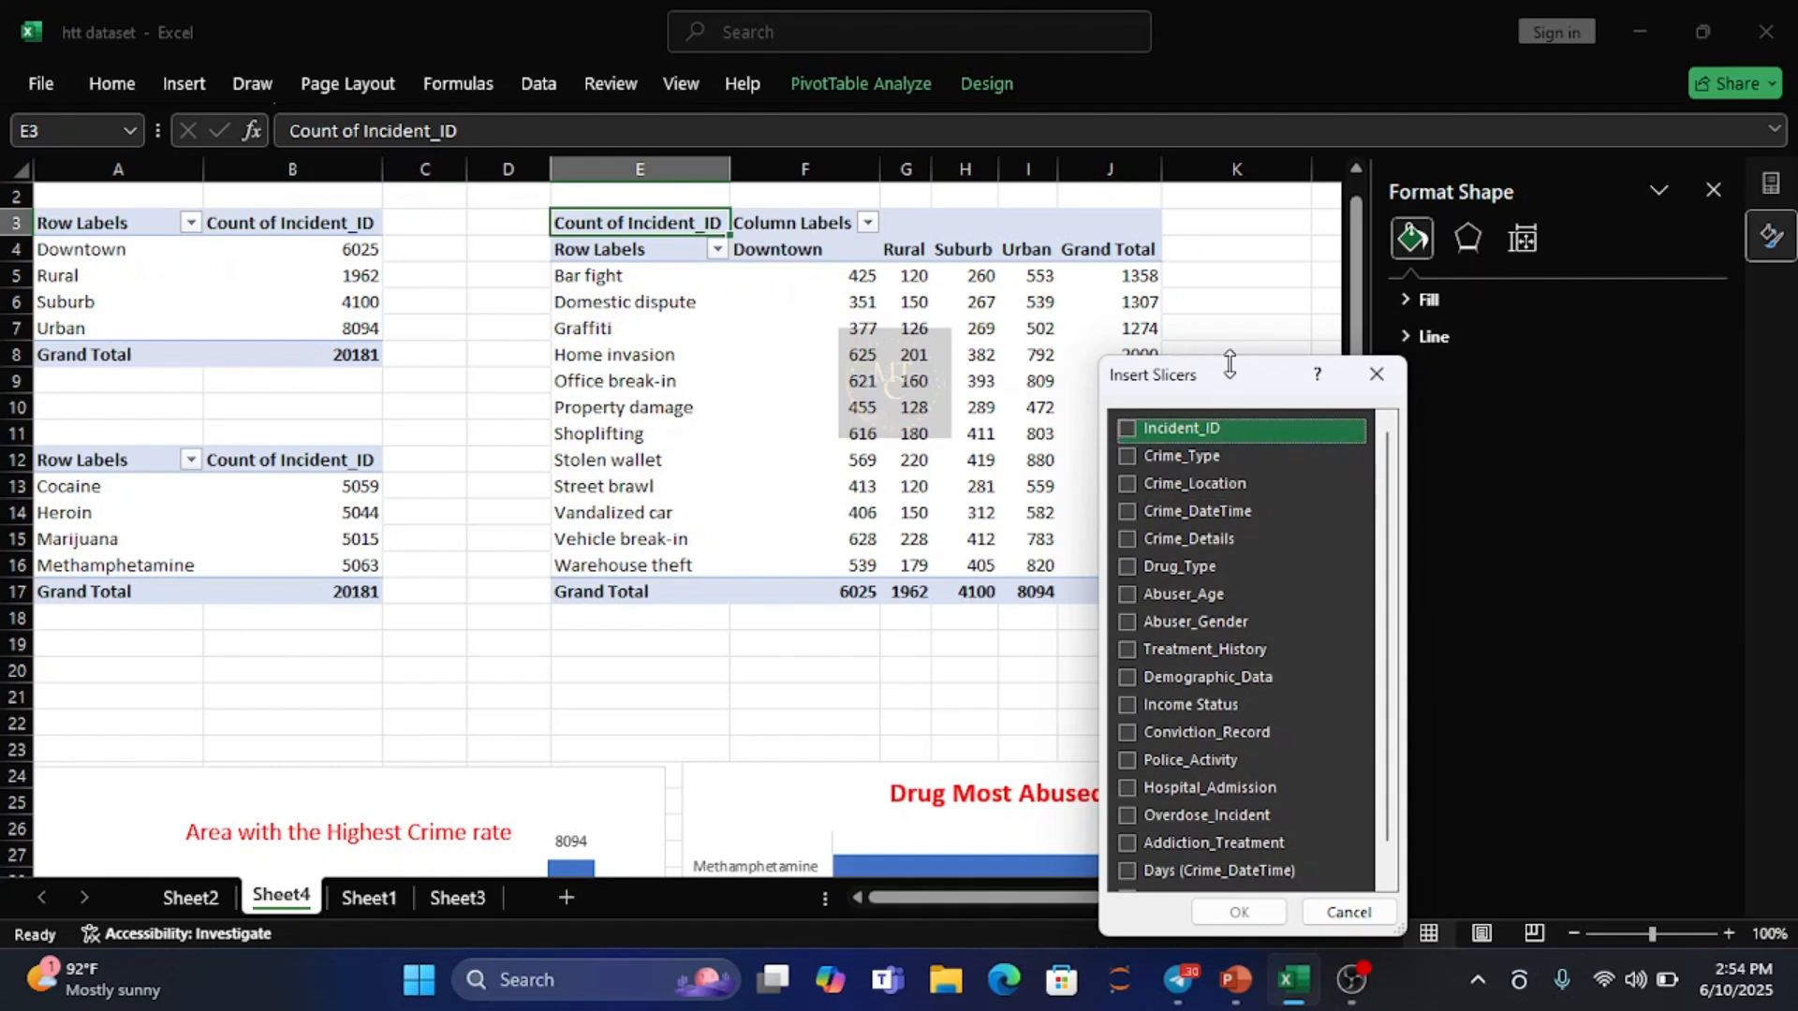
pyautogui.click(1128, 710)
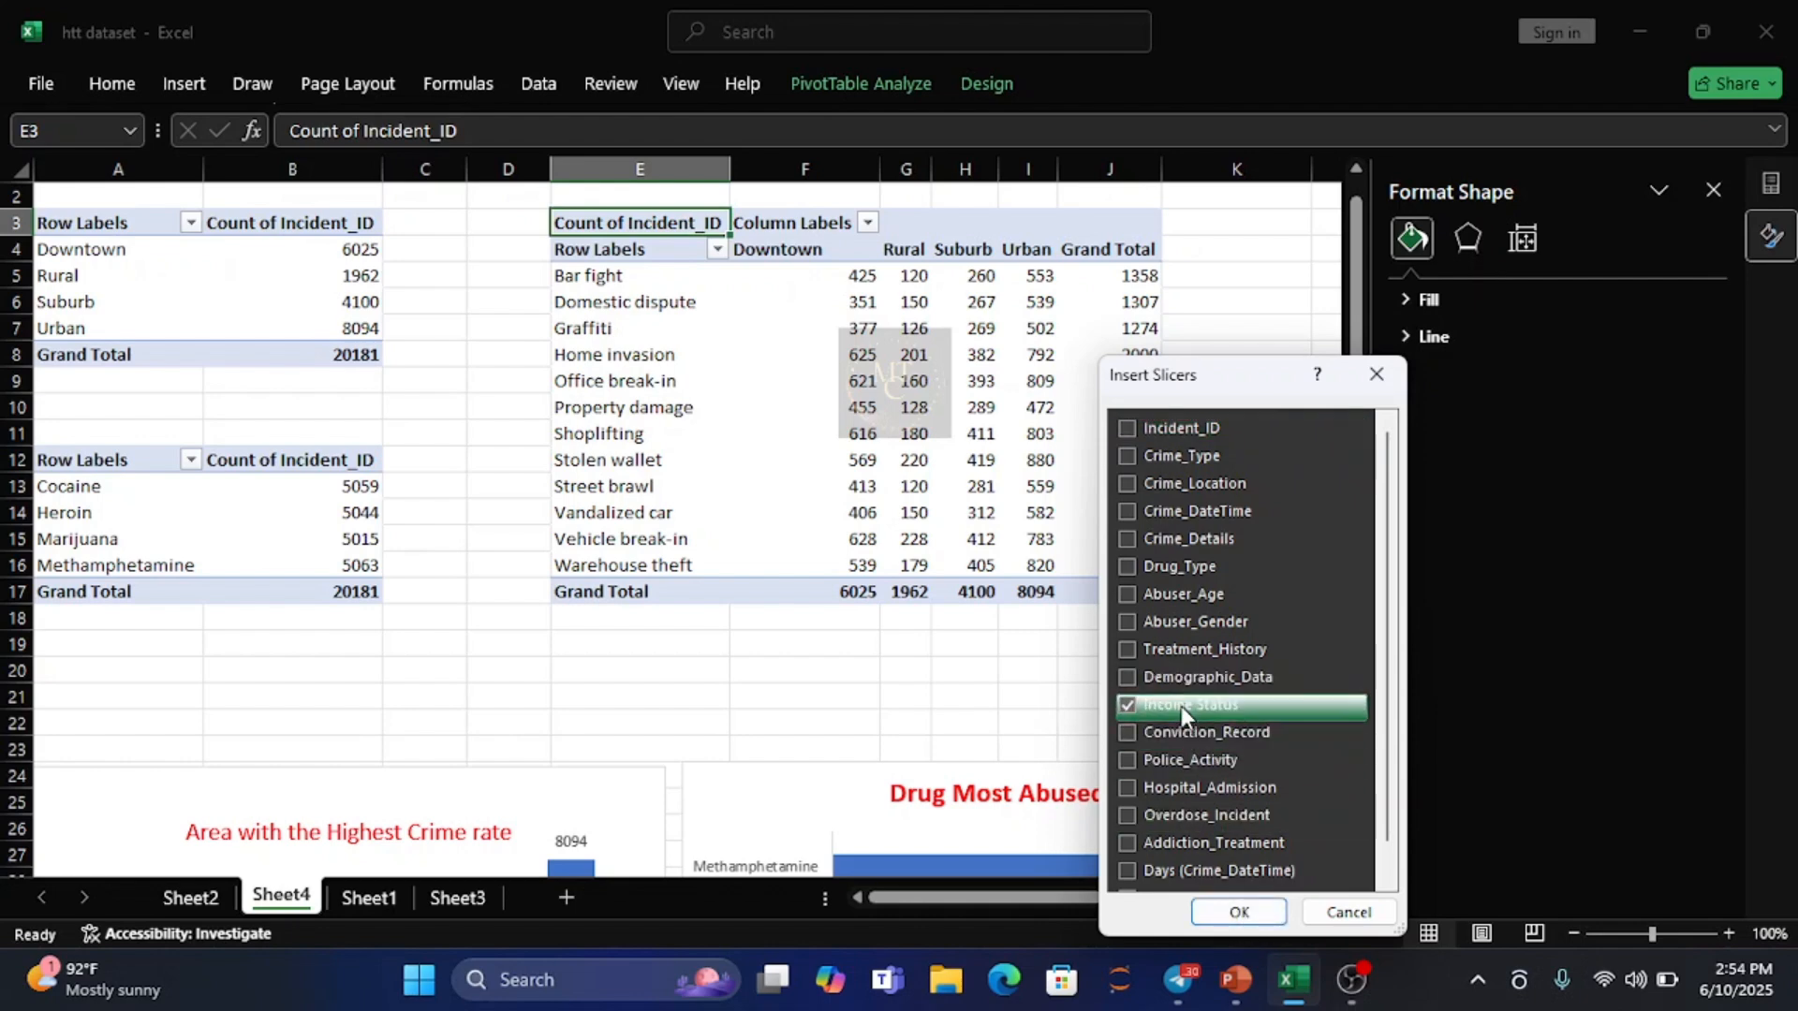
pyautogui.click(1238, 913)
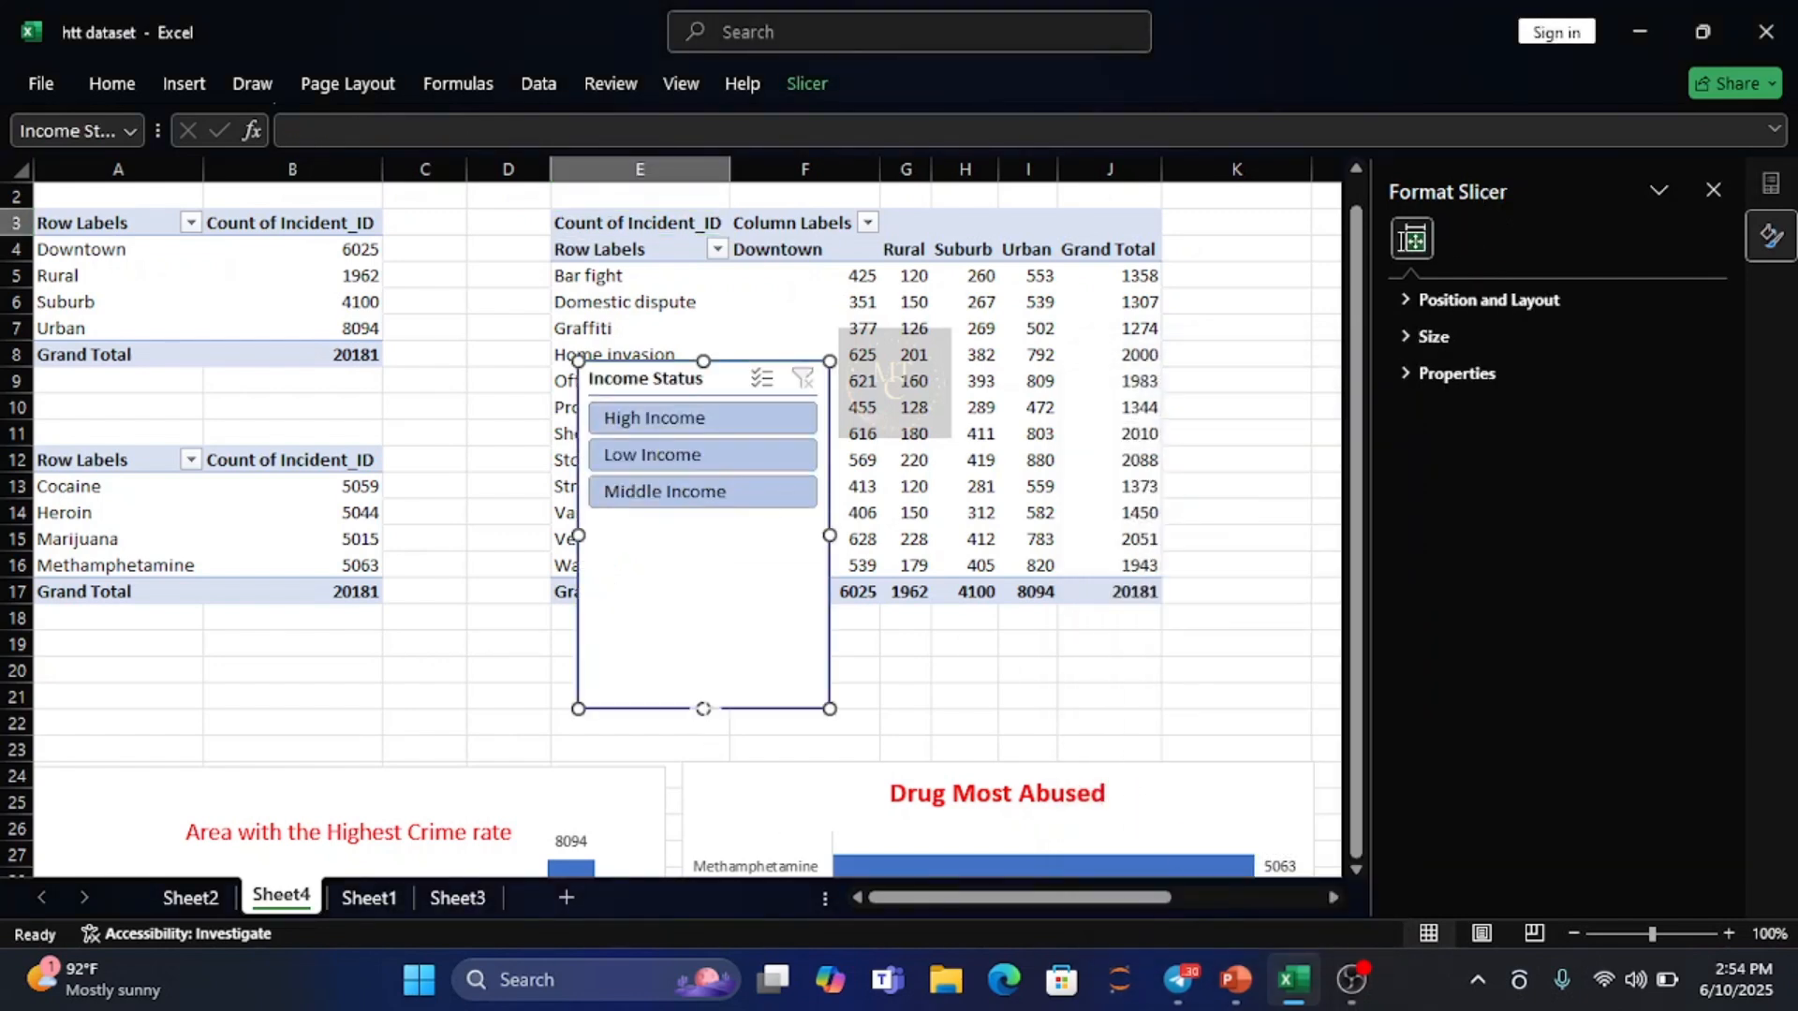
# - Shorten the Income Status slicer to fit its three buttons and move it below the crime details pivot table, at about row 18
pyautogui.moveTo(704, 708); pyautogui.dragTo(717, 526)
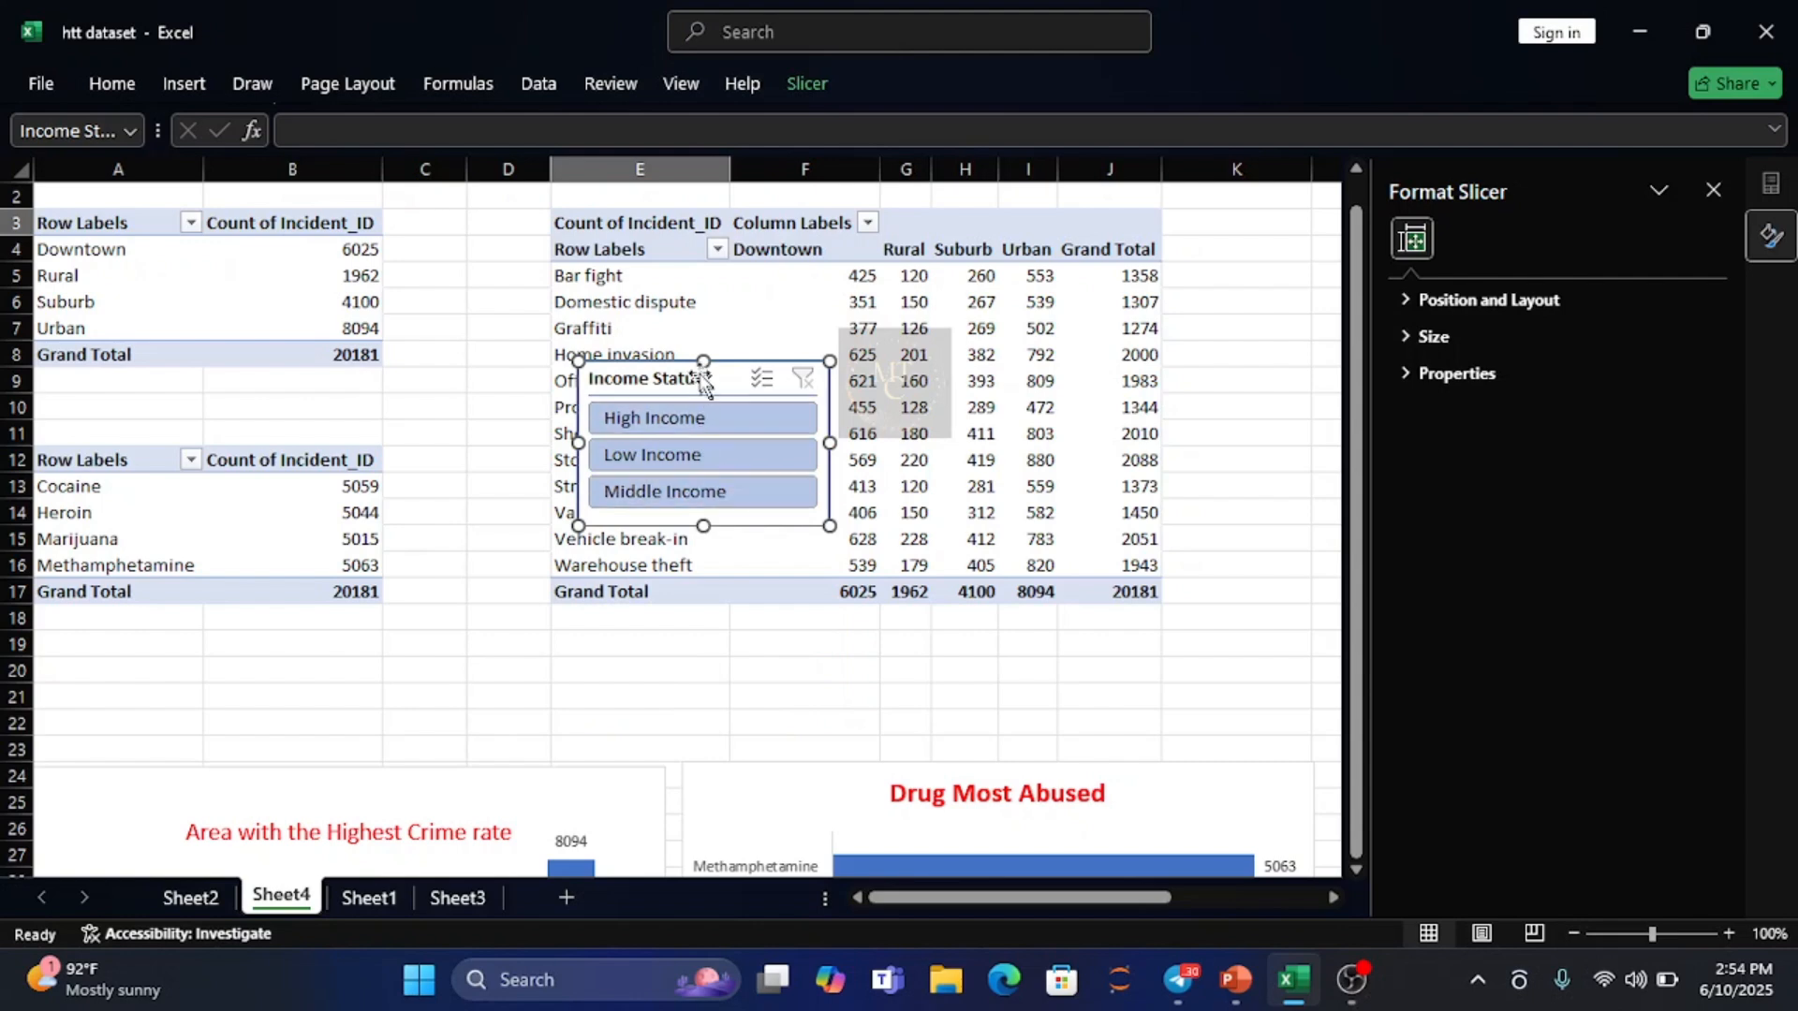
pyautogui.moveTo(693, 375); pyautogui.dragTo(627, 639)
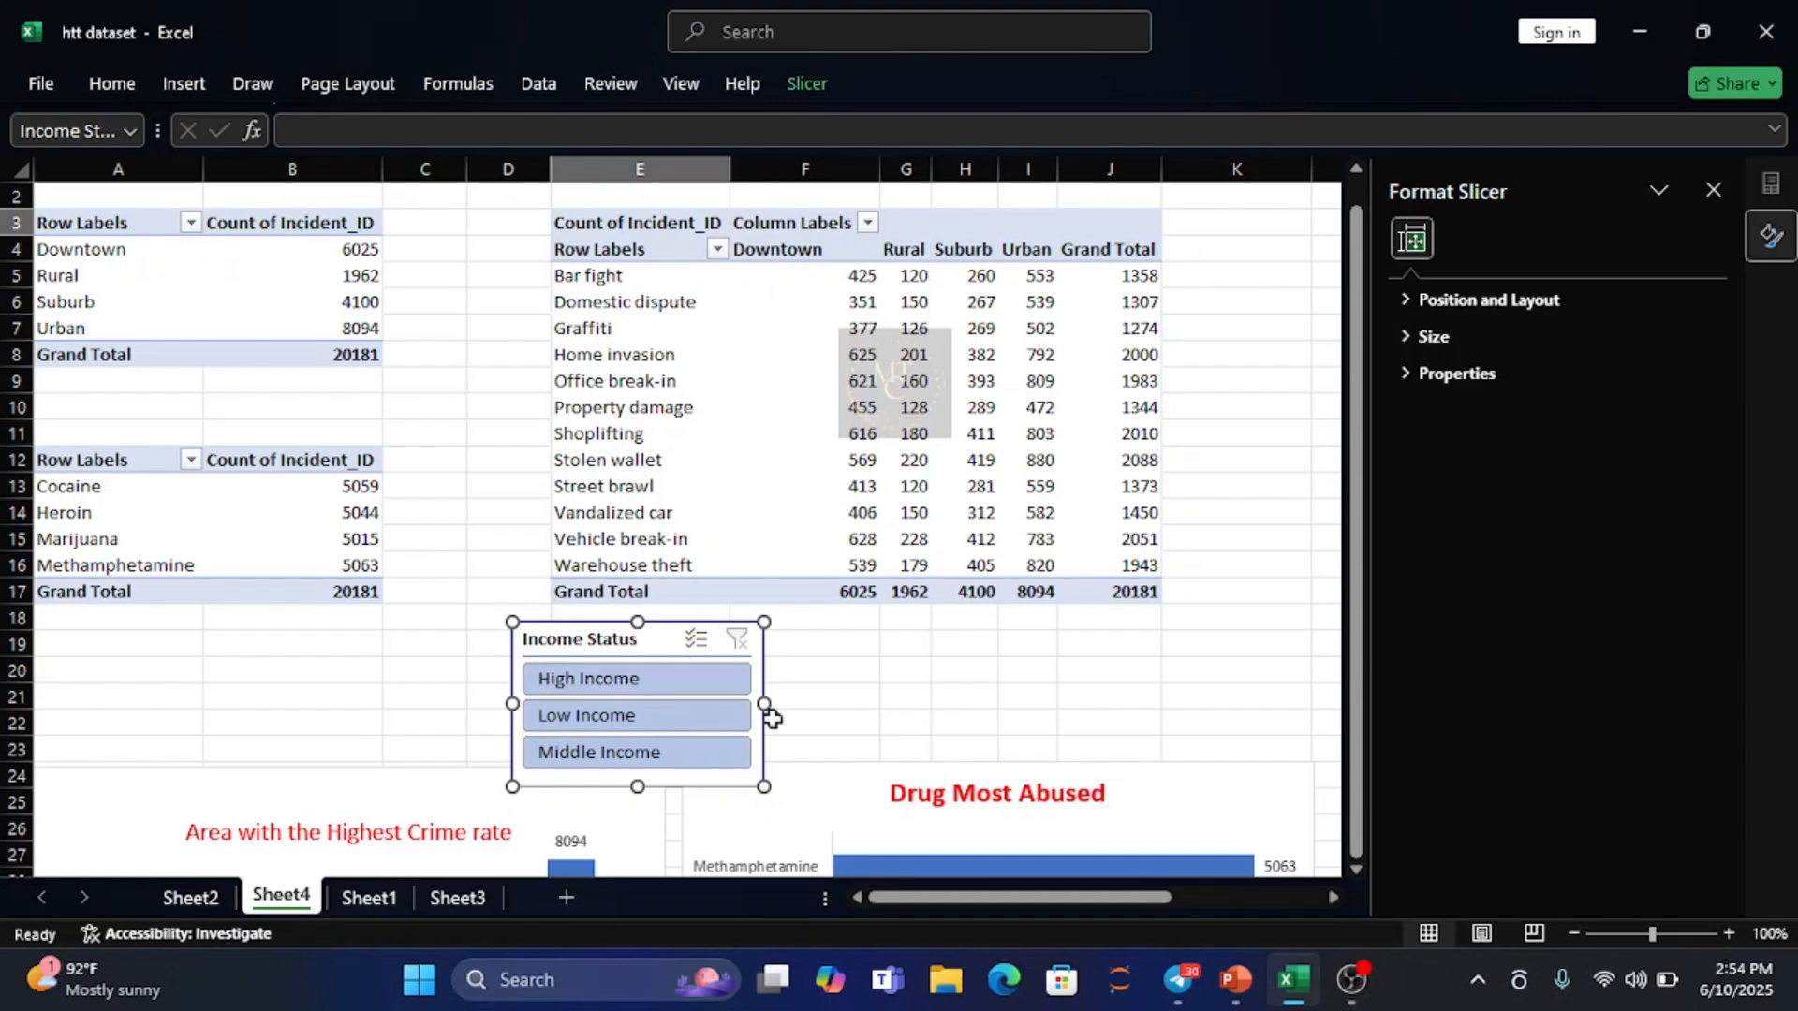
# - Connect the Income Status slicer to PivotTable1, PivotTable2 and PivotTable3 on Sheet2
pyautogui.rightClick(667, 646)
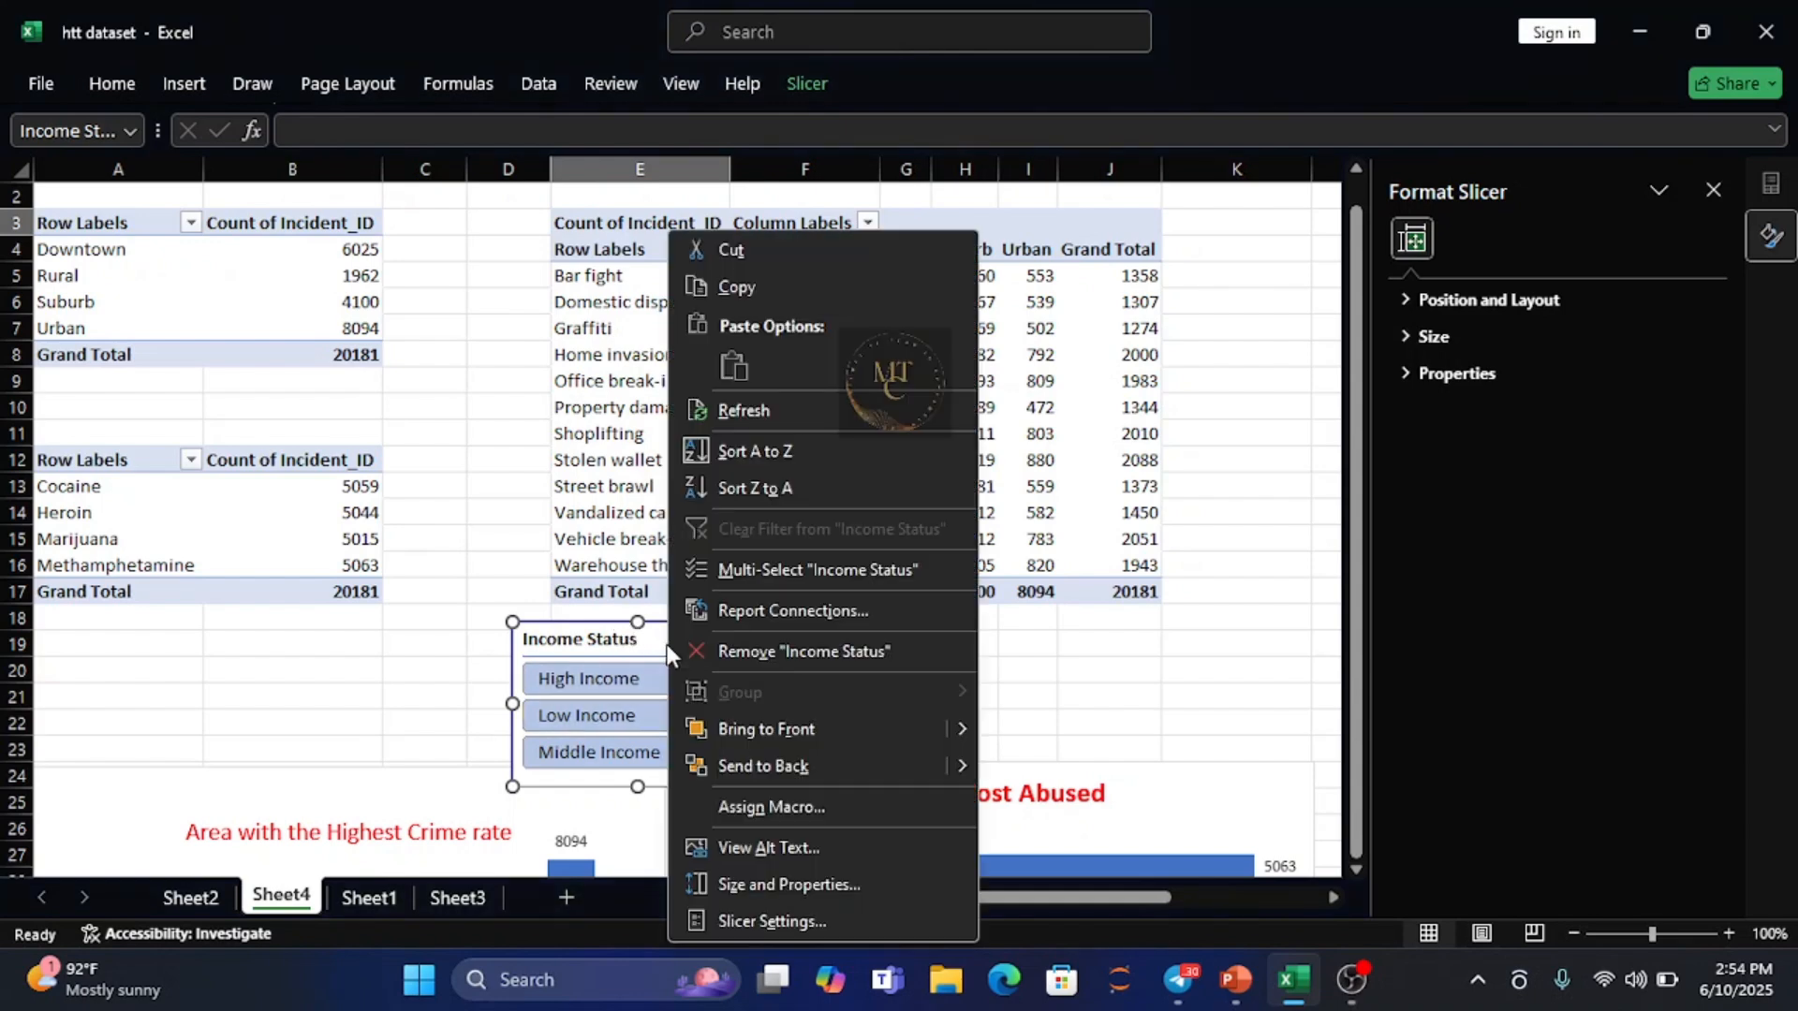
pyautogui.click(839, 608)
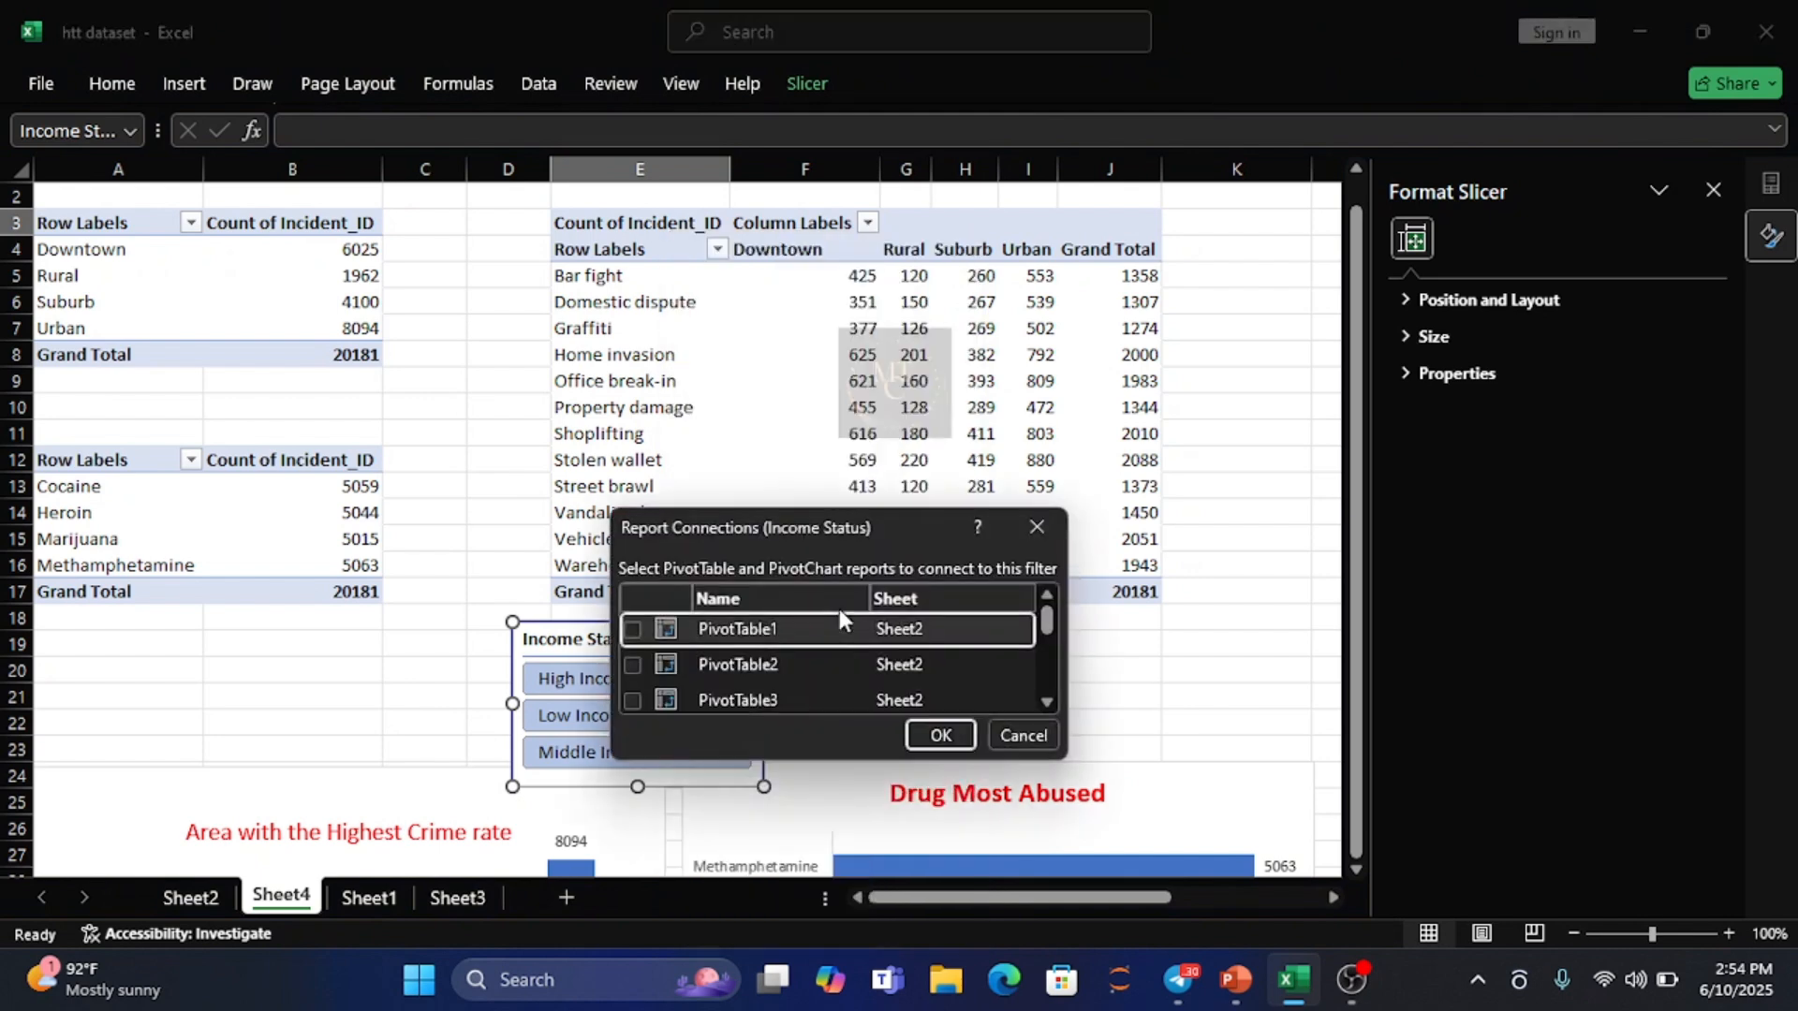
pyautogui.click(633, 628)
pyautogui.click(632, 664)
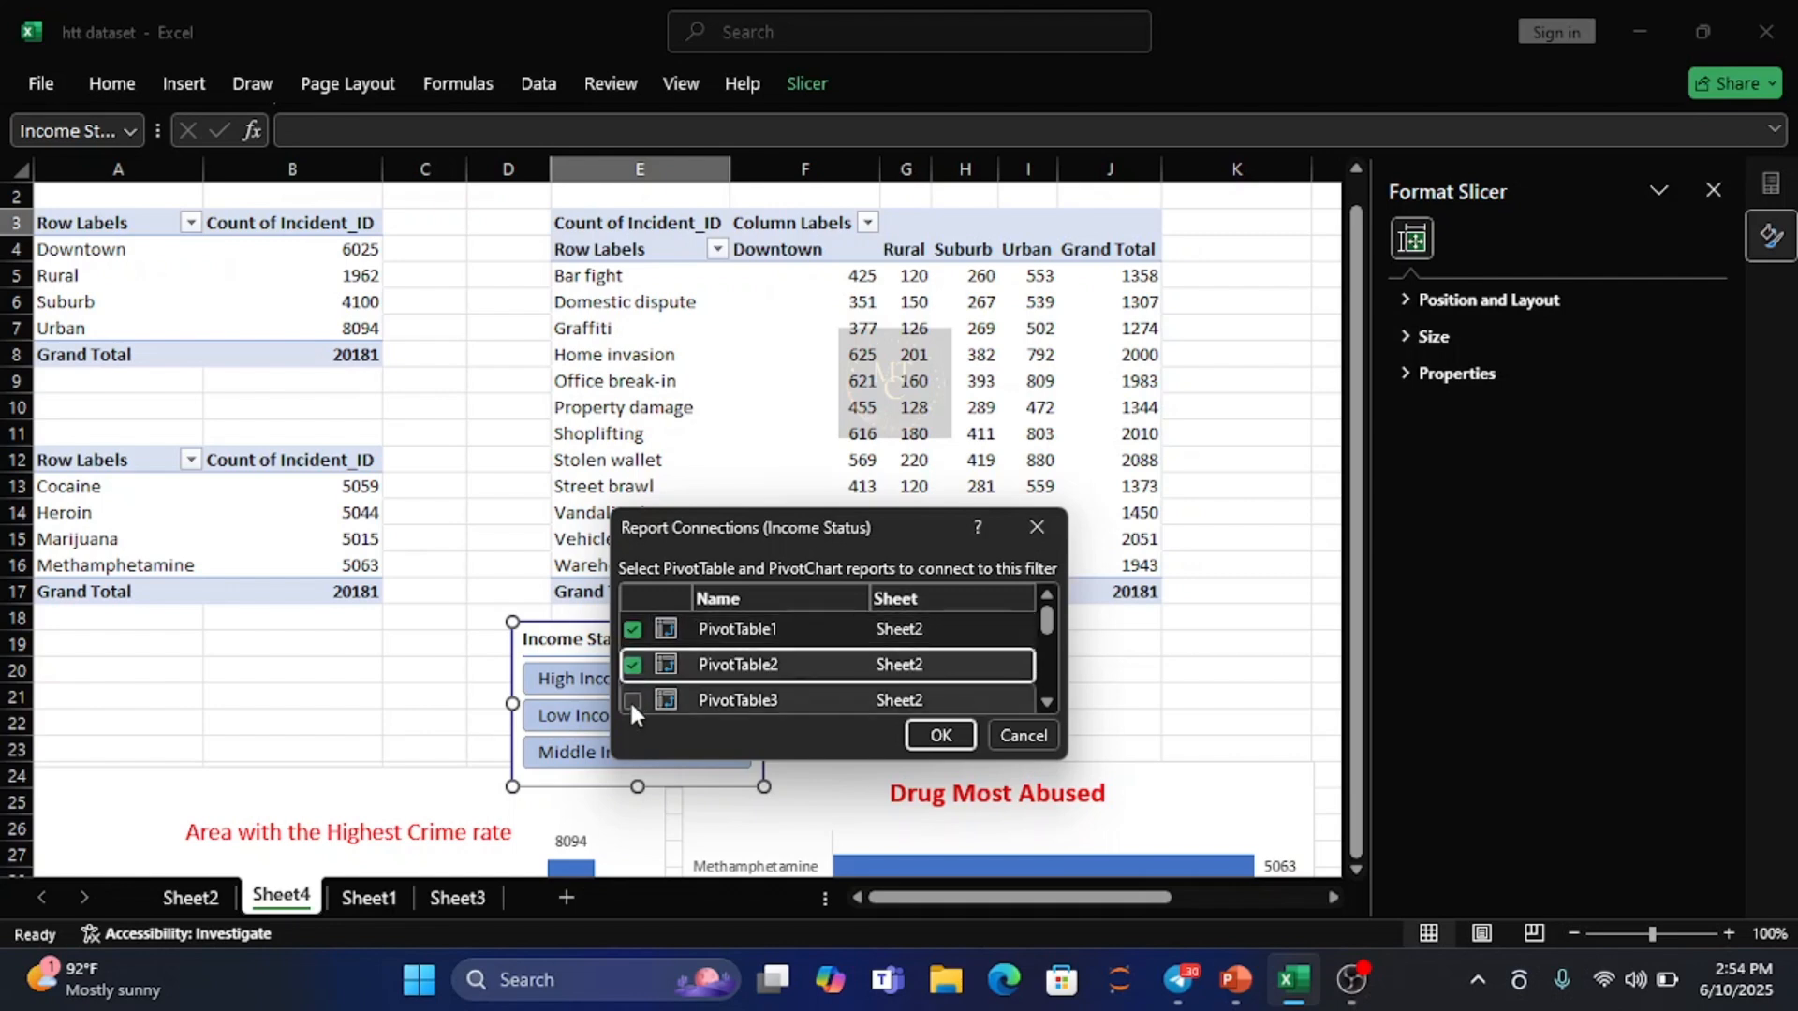
pyautogui.click(632, 700)
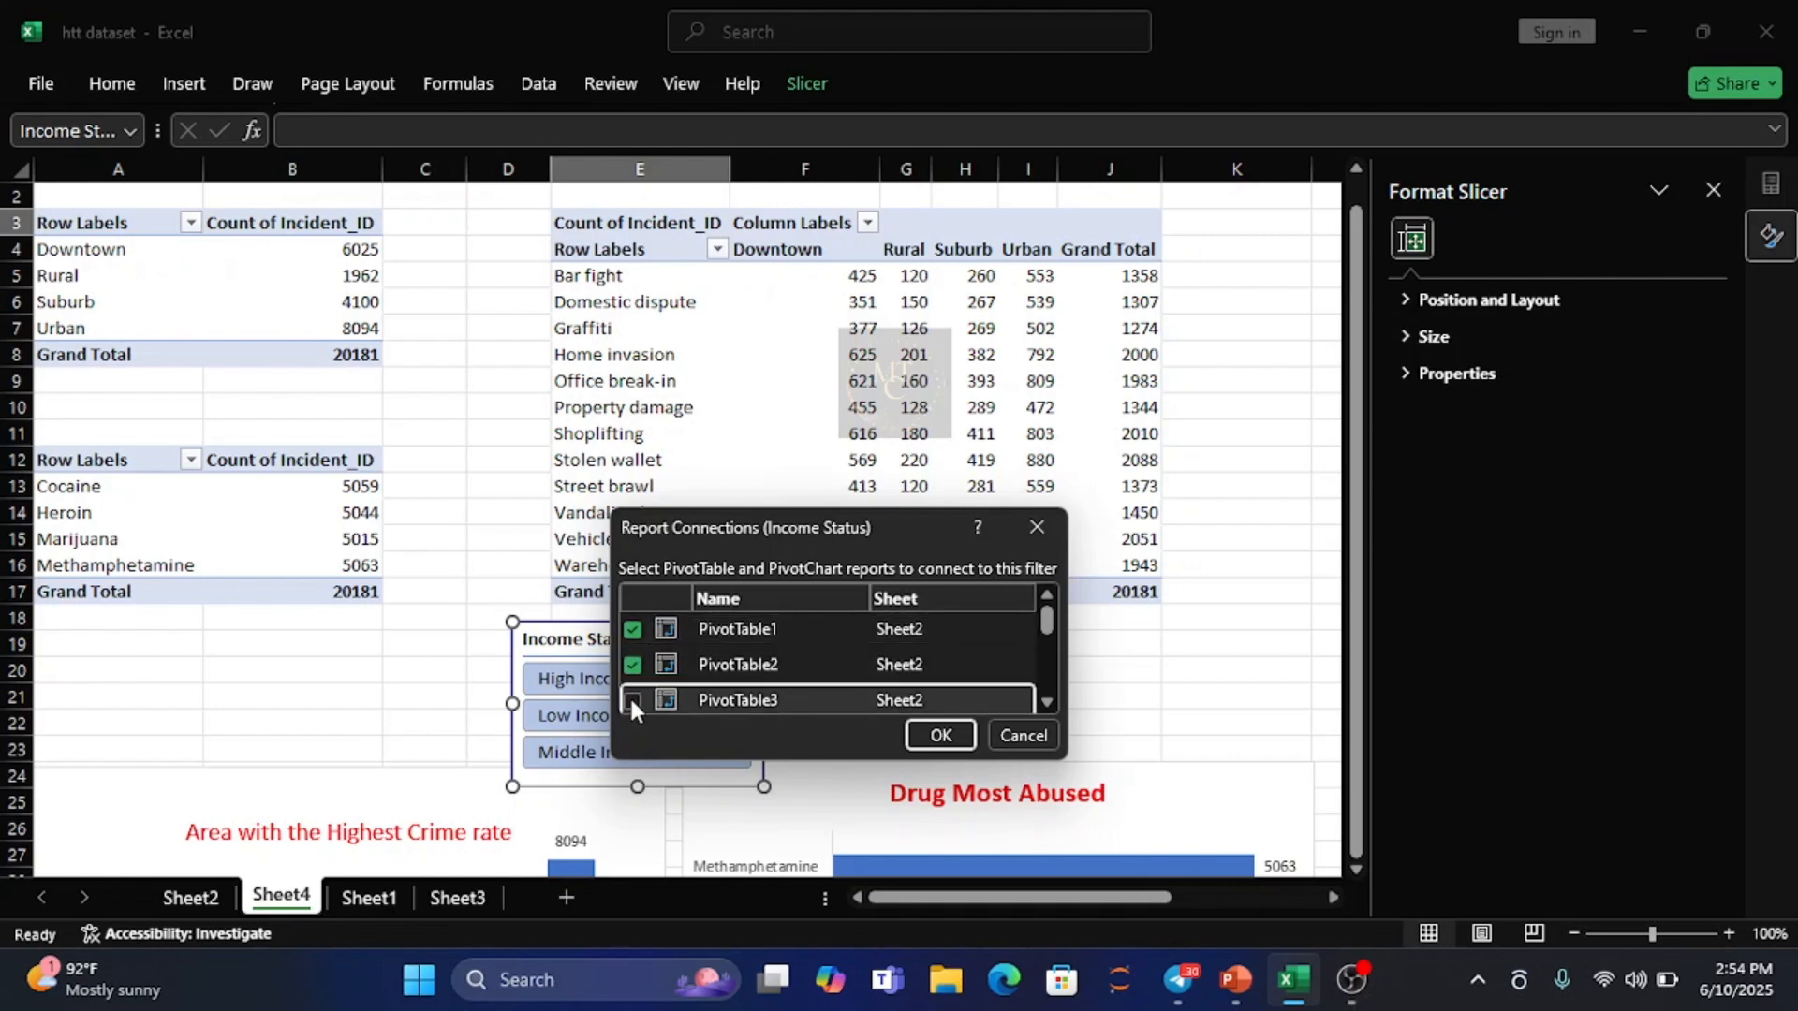
pyautogui.click(942, 736)
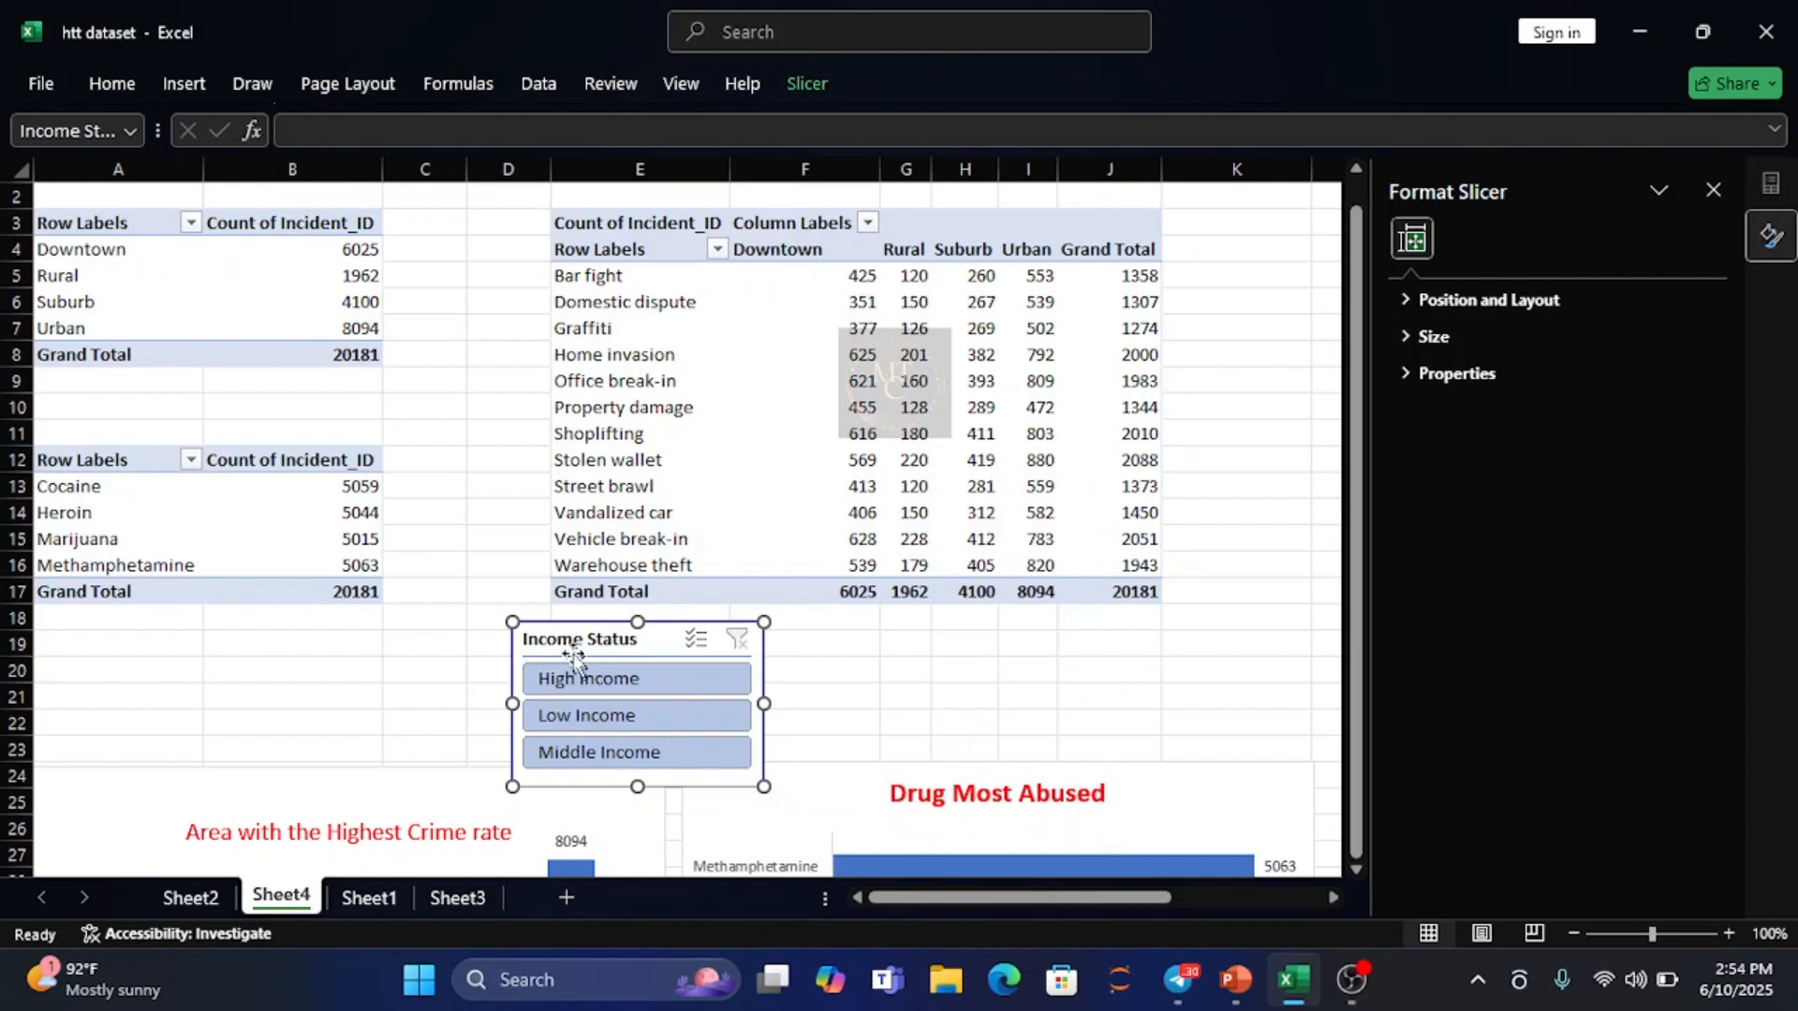
# - Move the Income Status slicer to about C18 and filter the crime details pivot table by High, Low and Middle Income in turn
pyautogui.moveTo(566, 648); pyautogui.dragTo(446, 632)
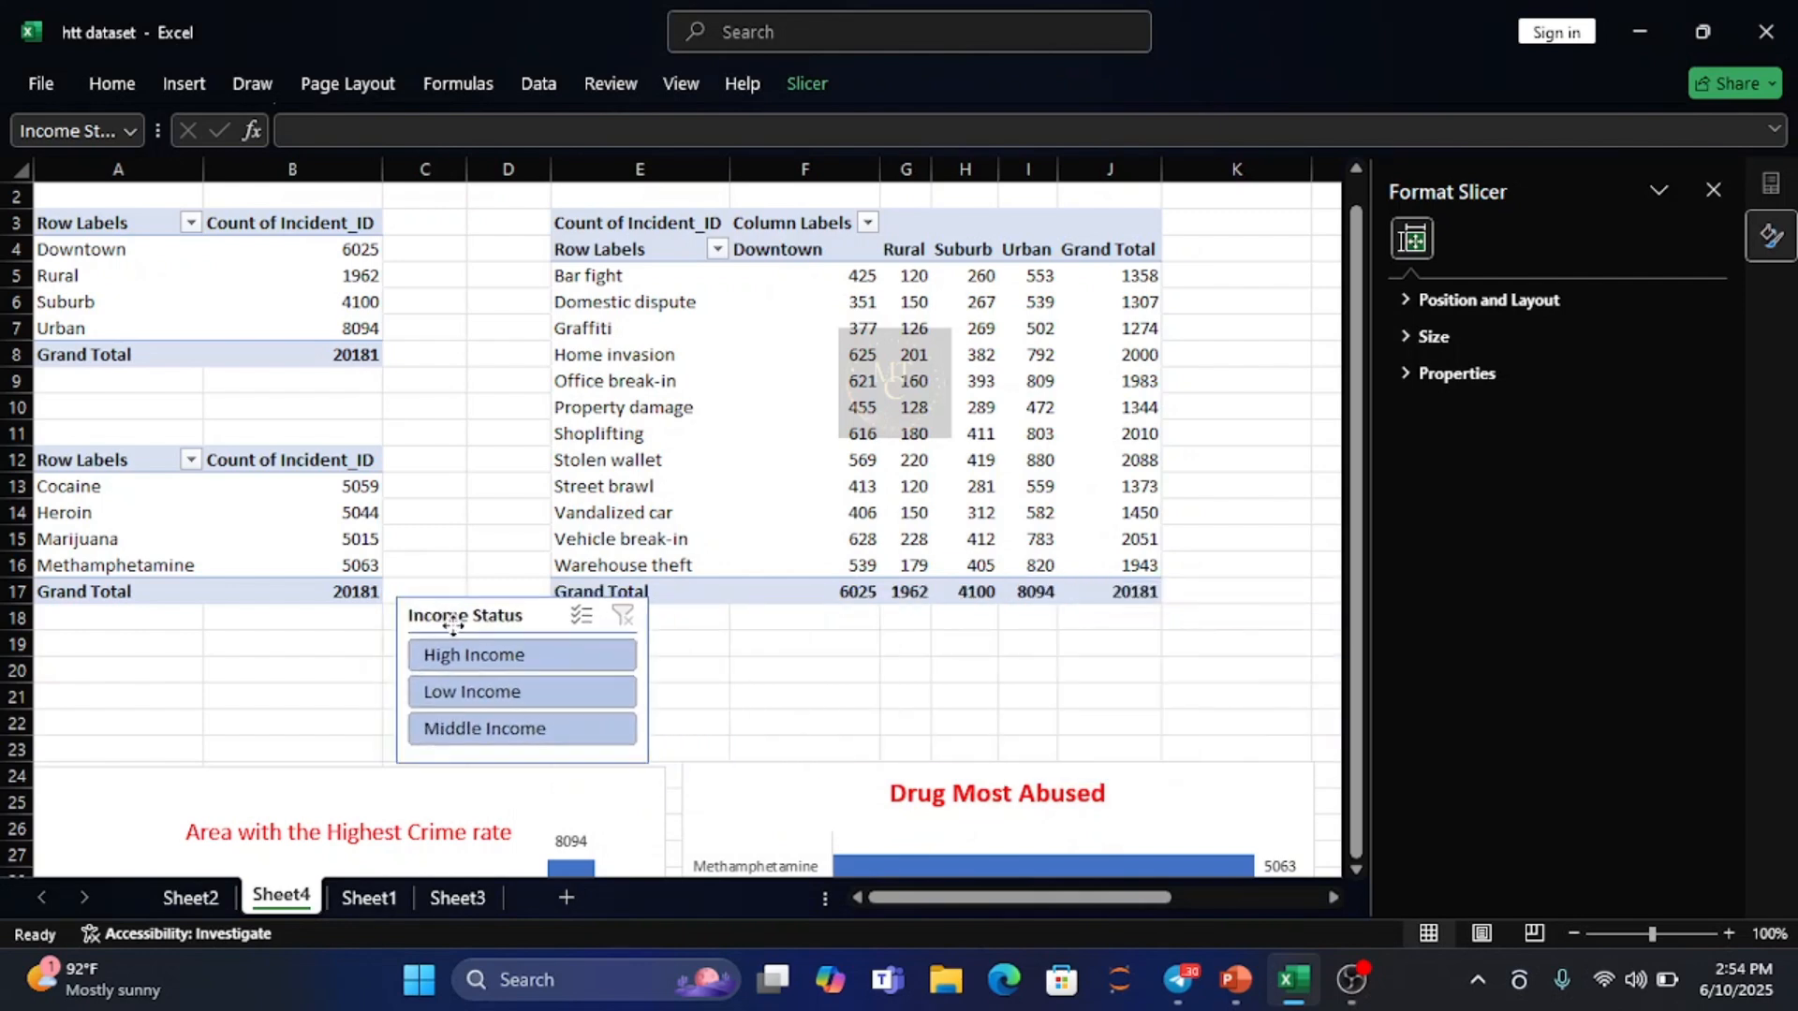
pyautogui.click(507, 665)
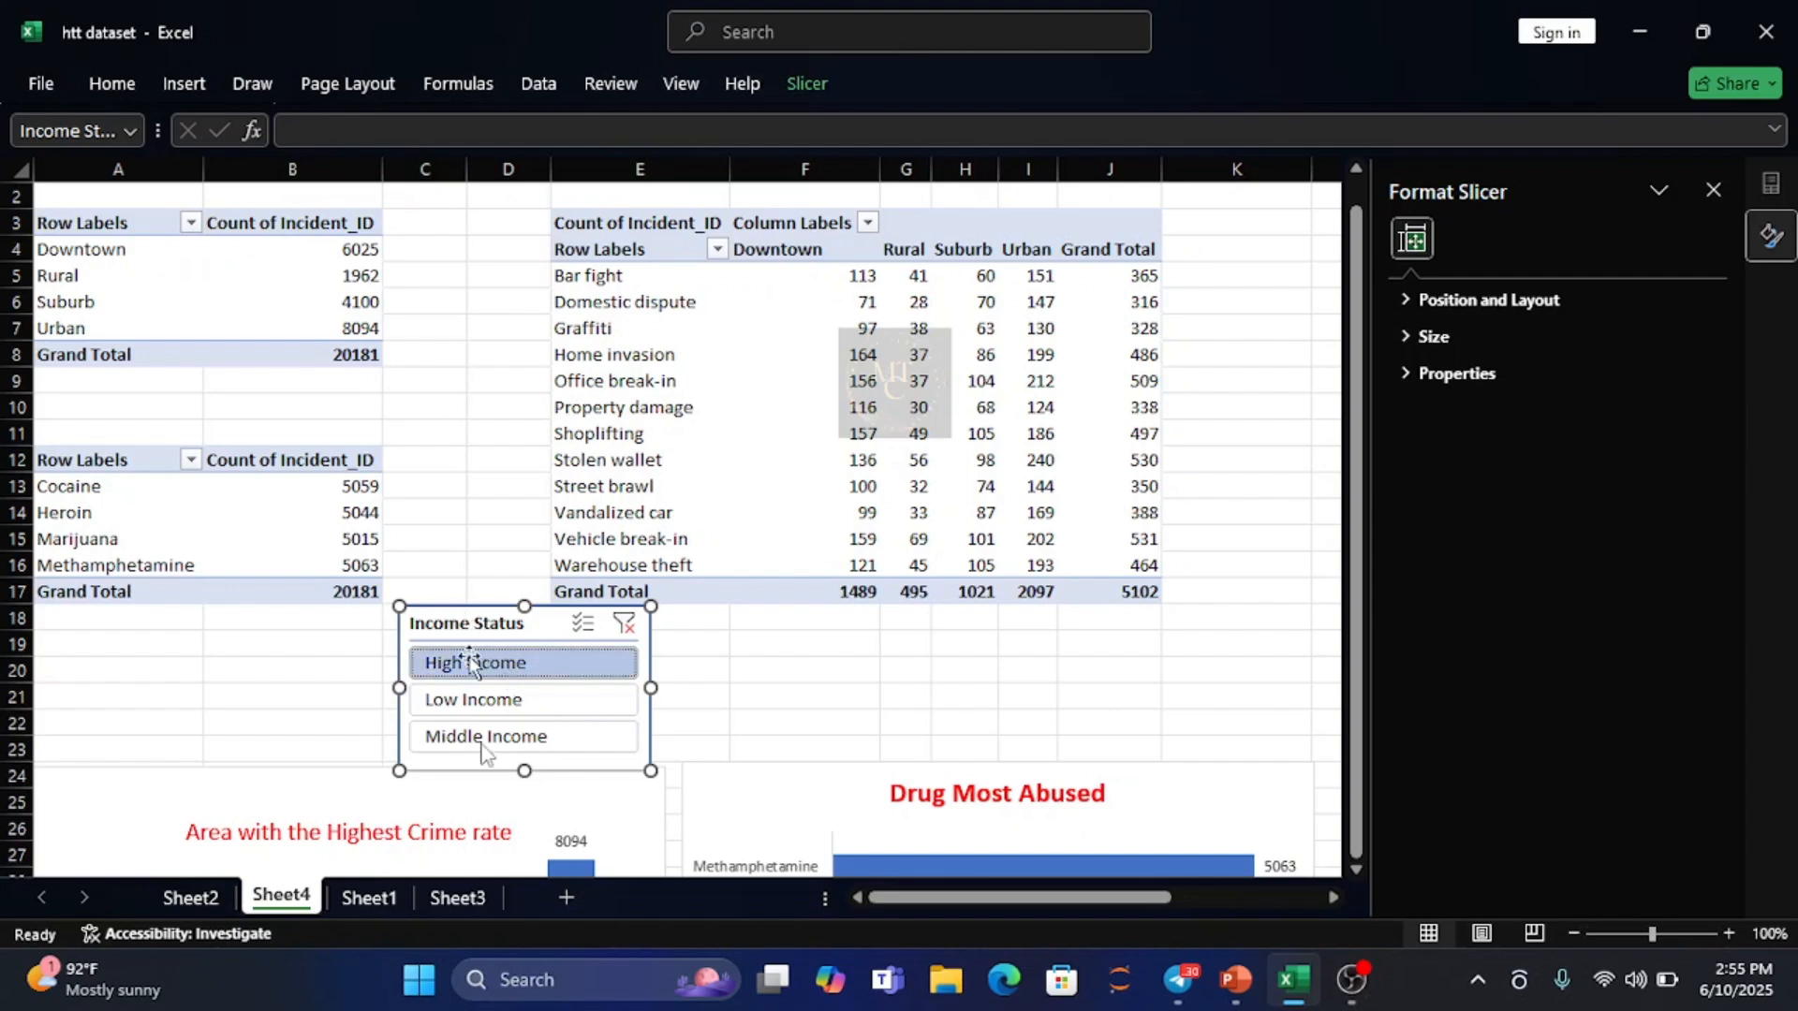
pyautogui.click(481, 704)
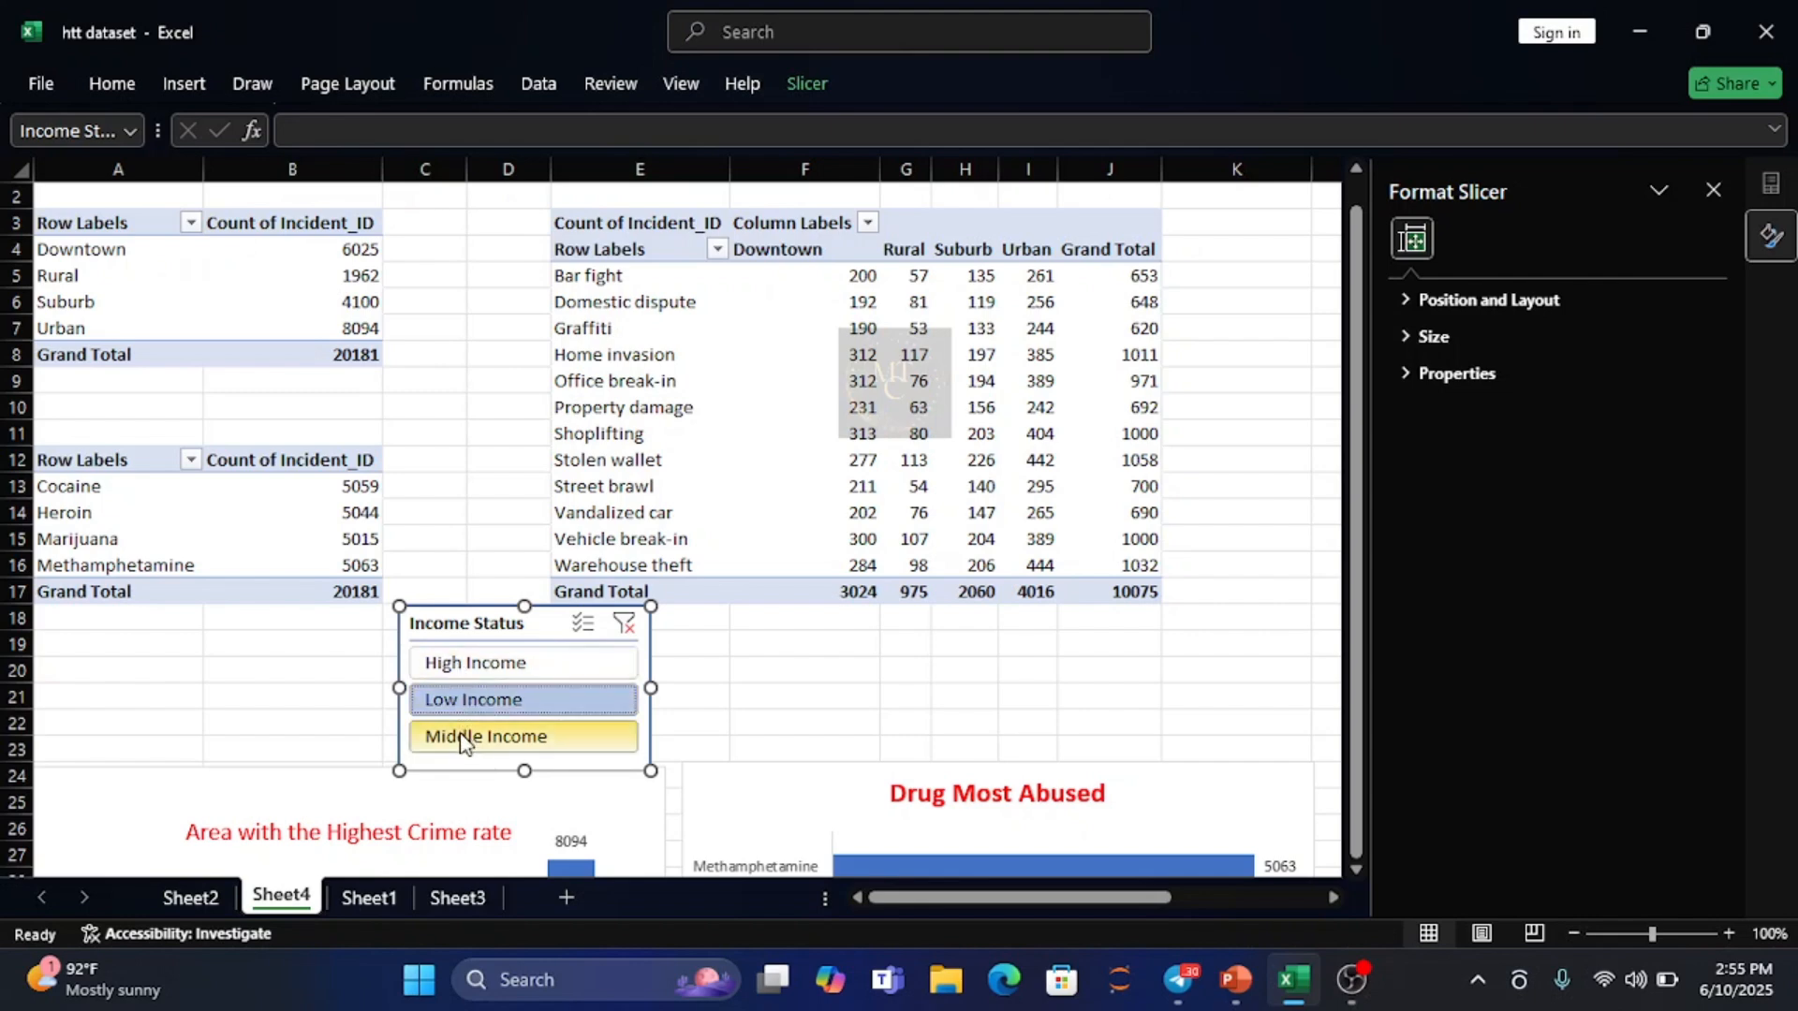
pyautogui.click(462, 740)
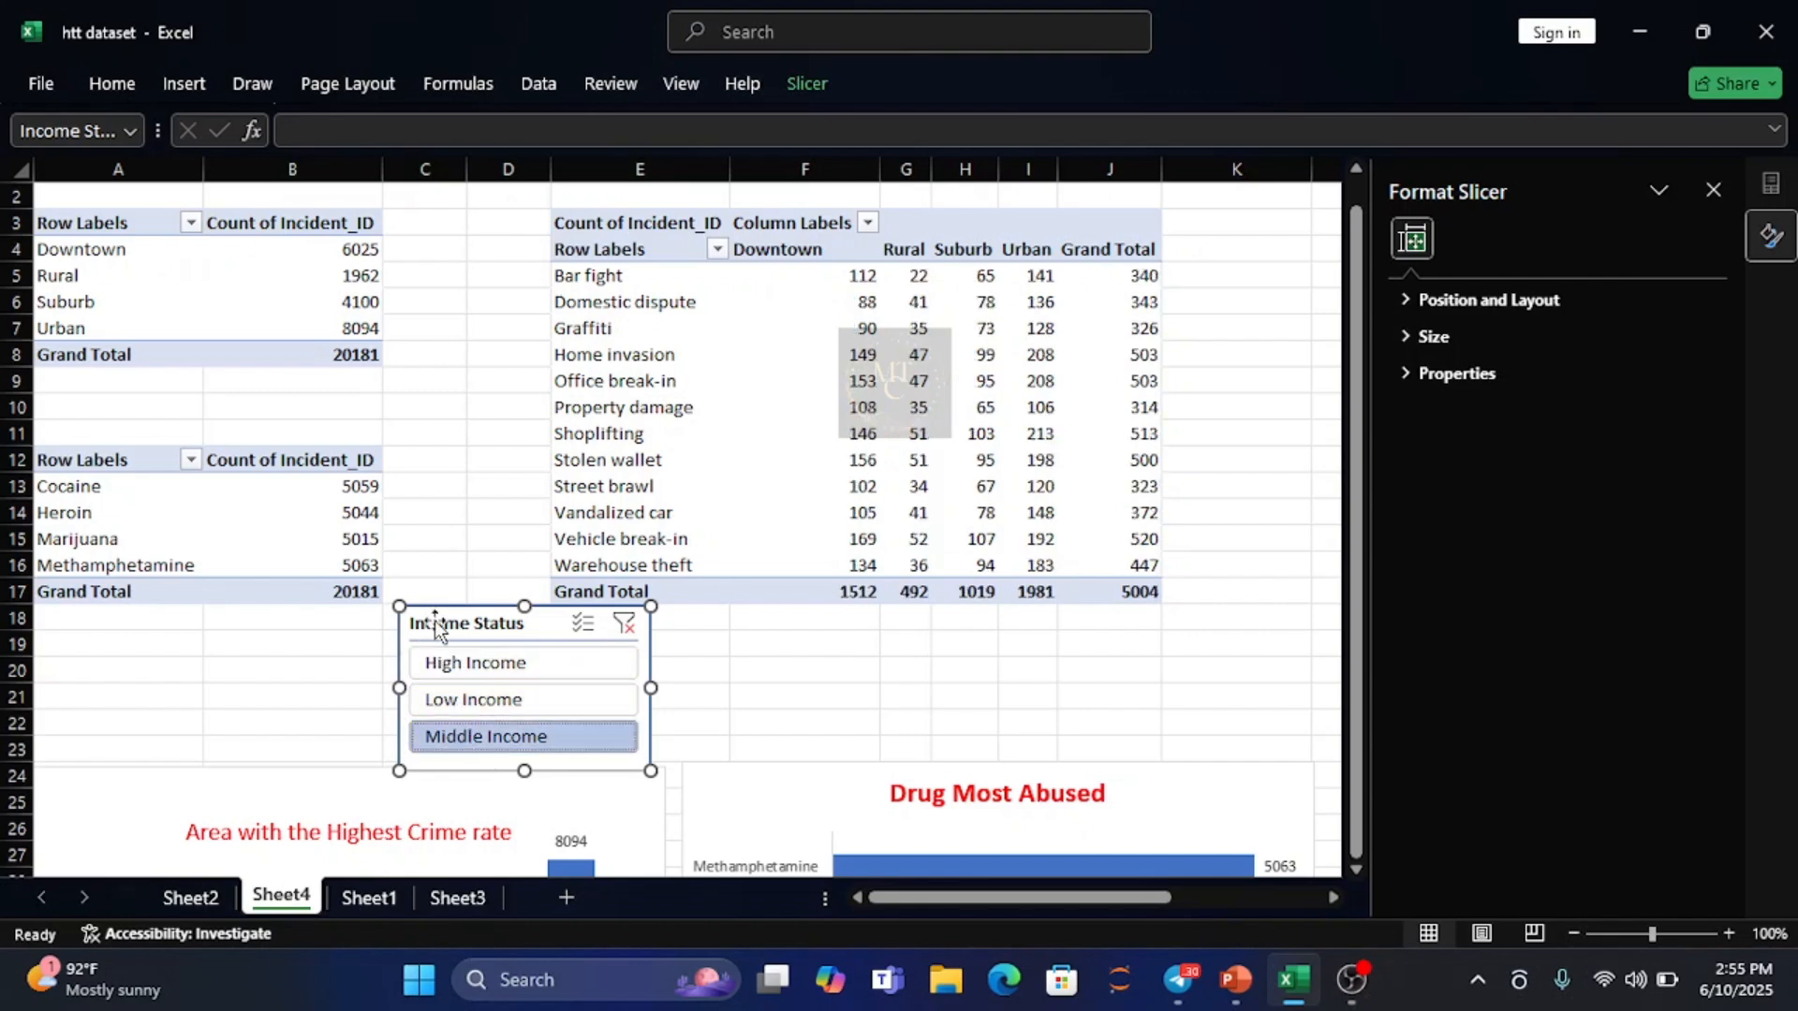
pyautogui.click(454, 671)
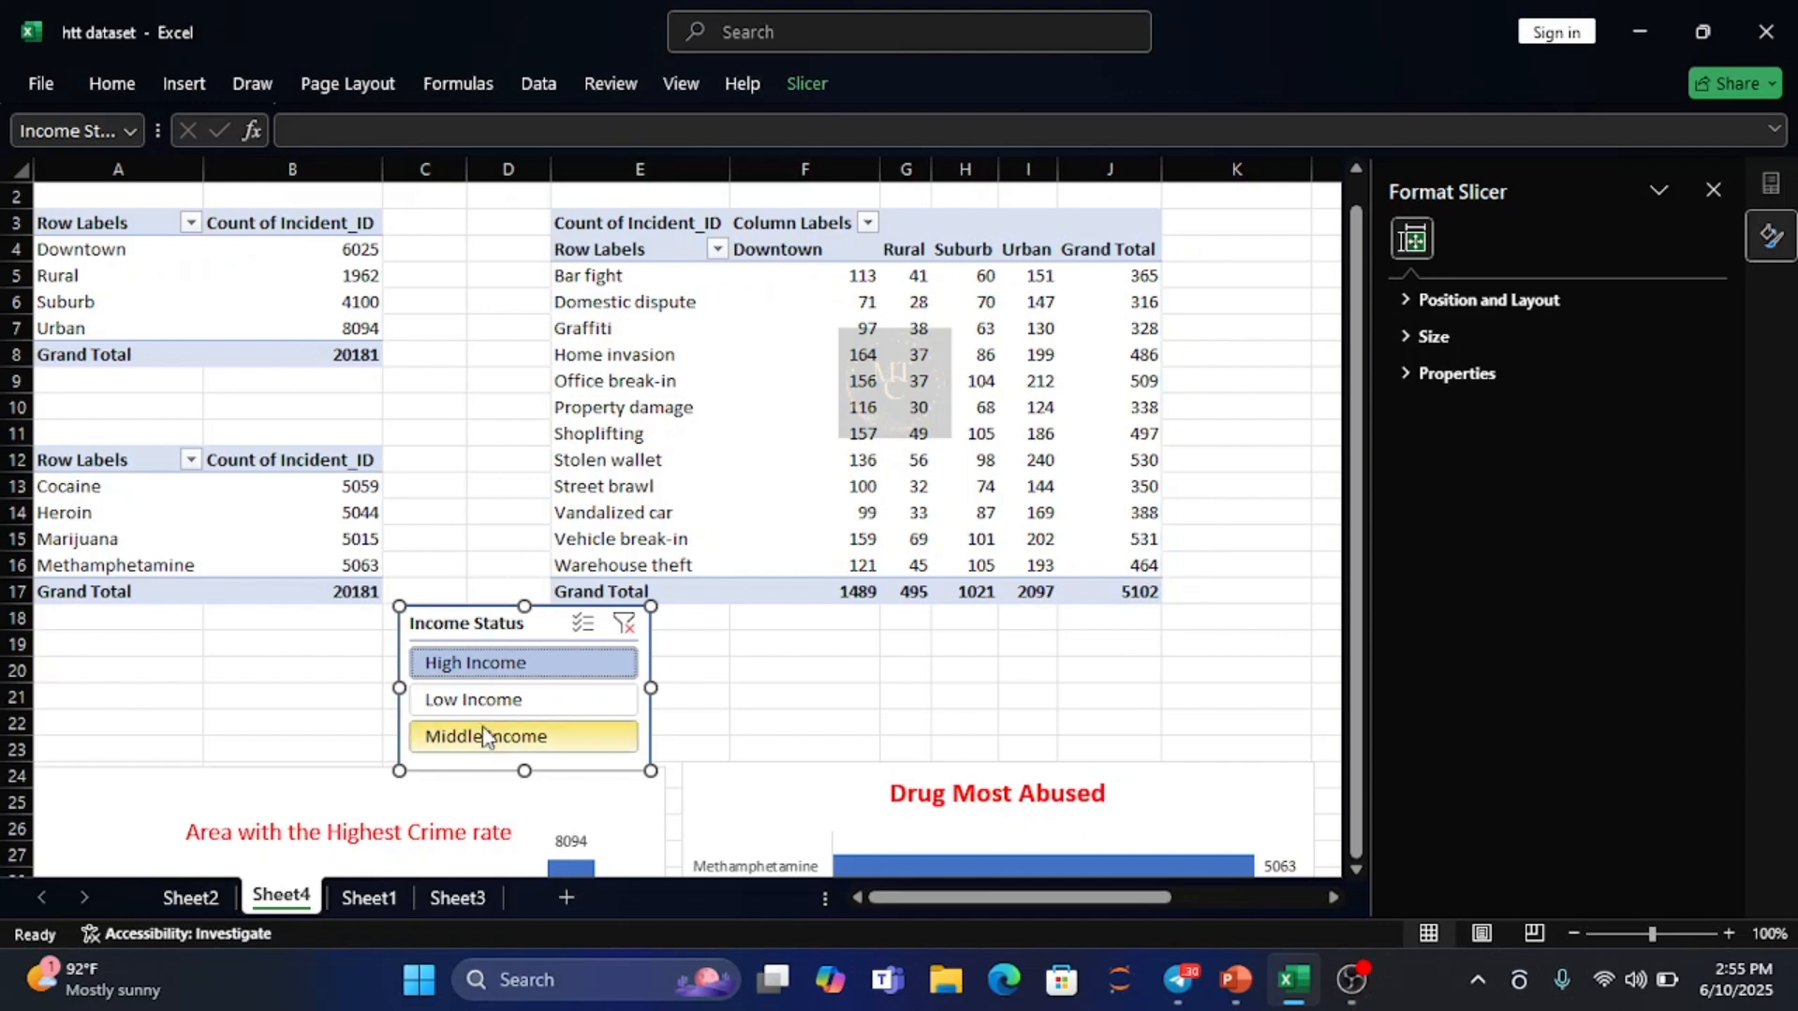
pyautogui.click(502, 703)
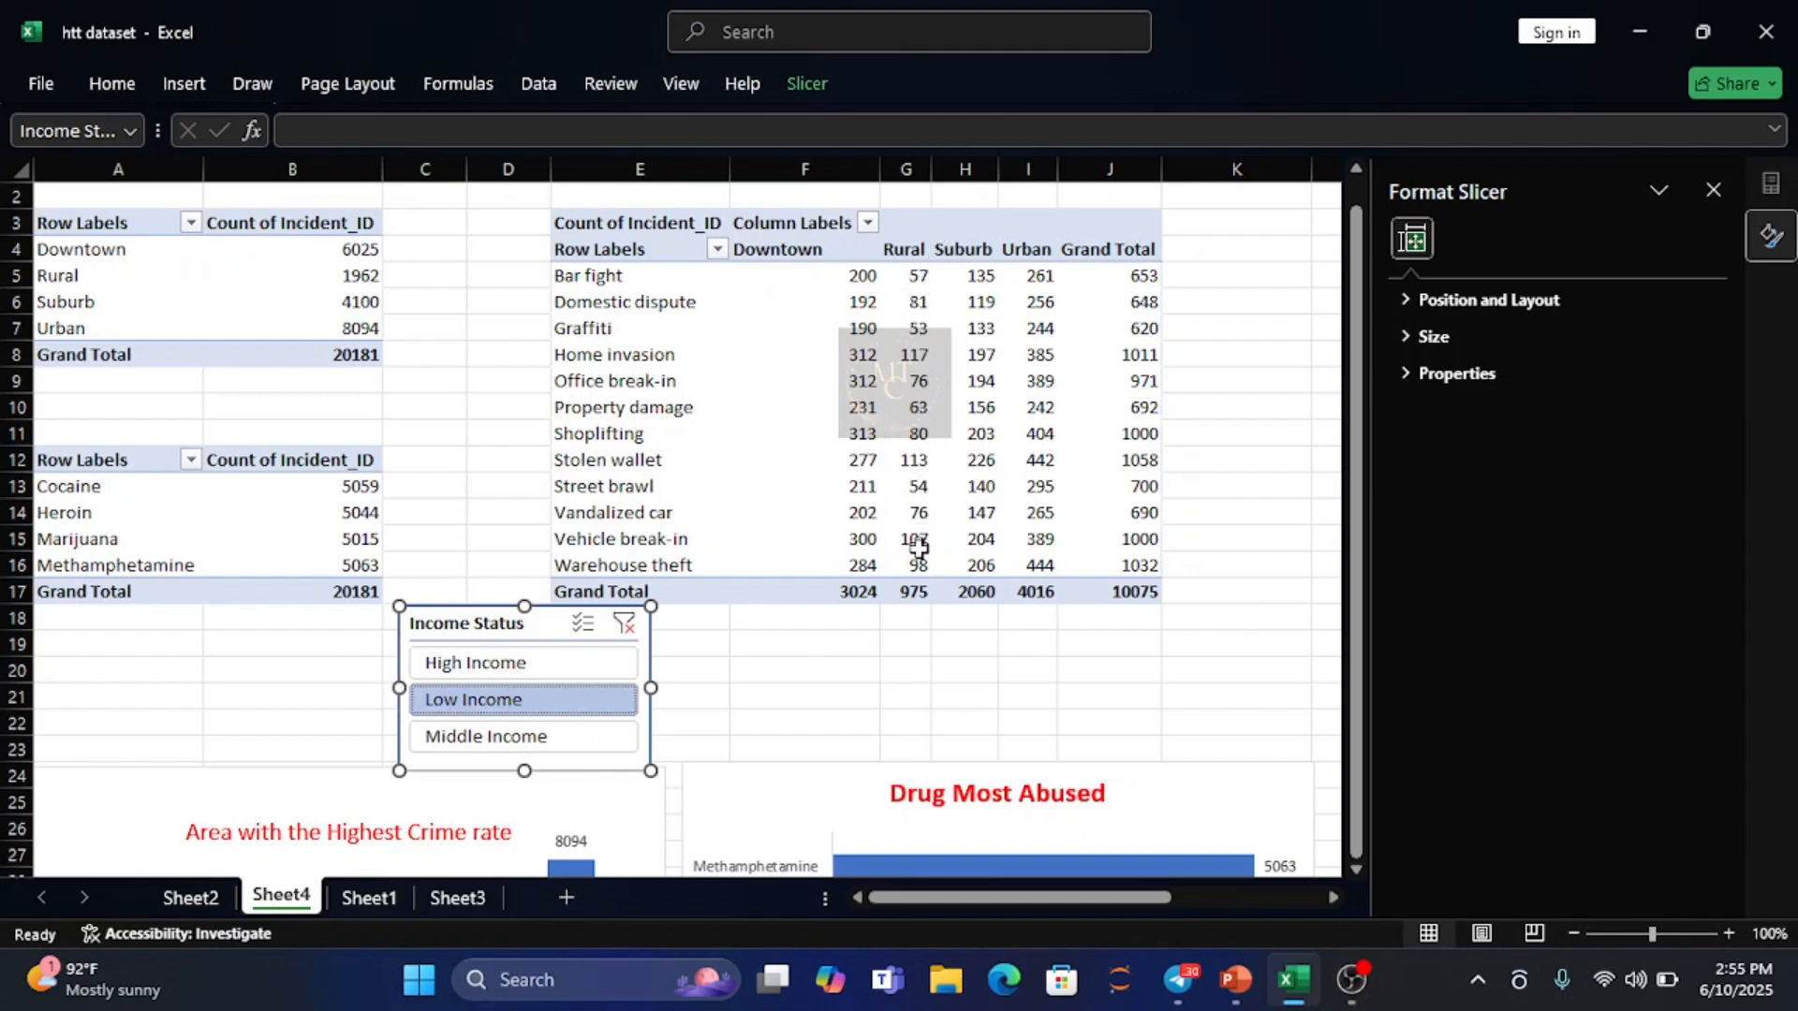
pyautogui.click(494, 738)
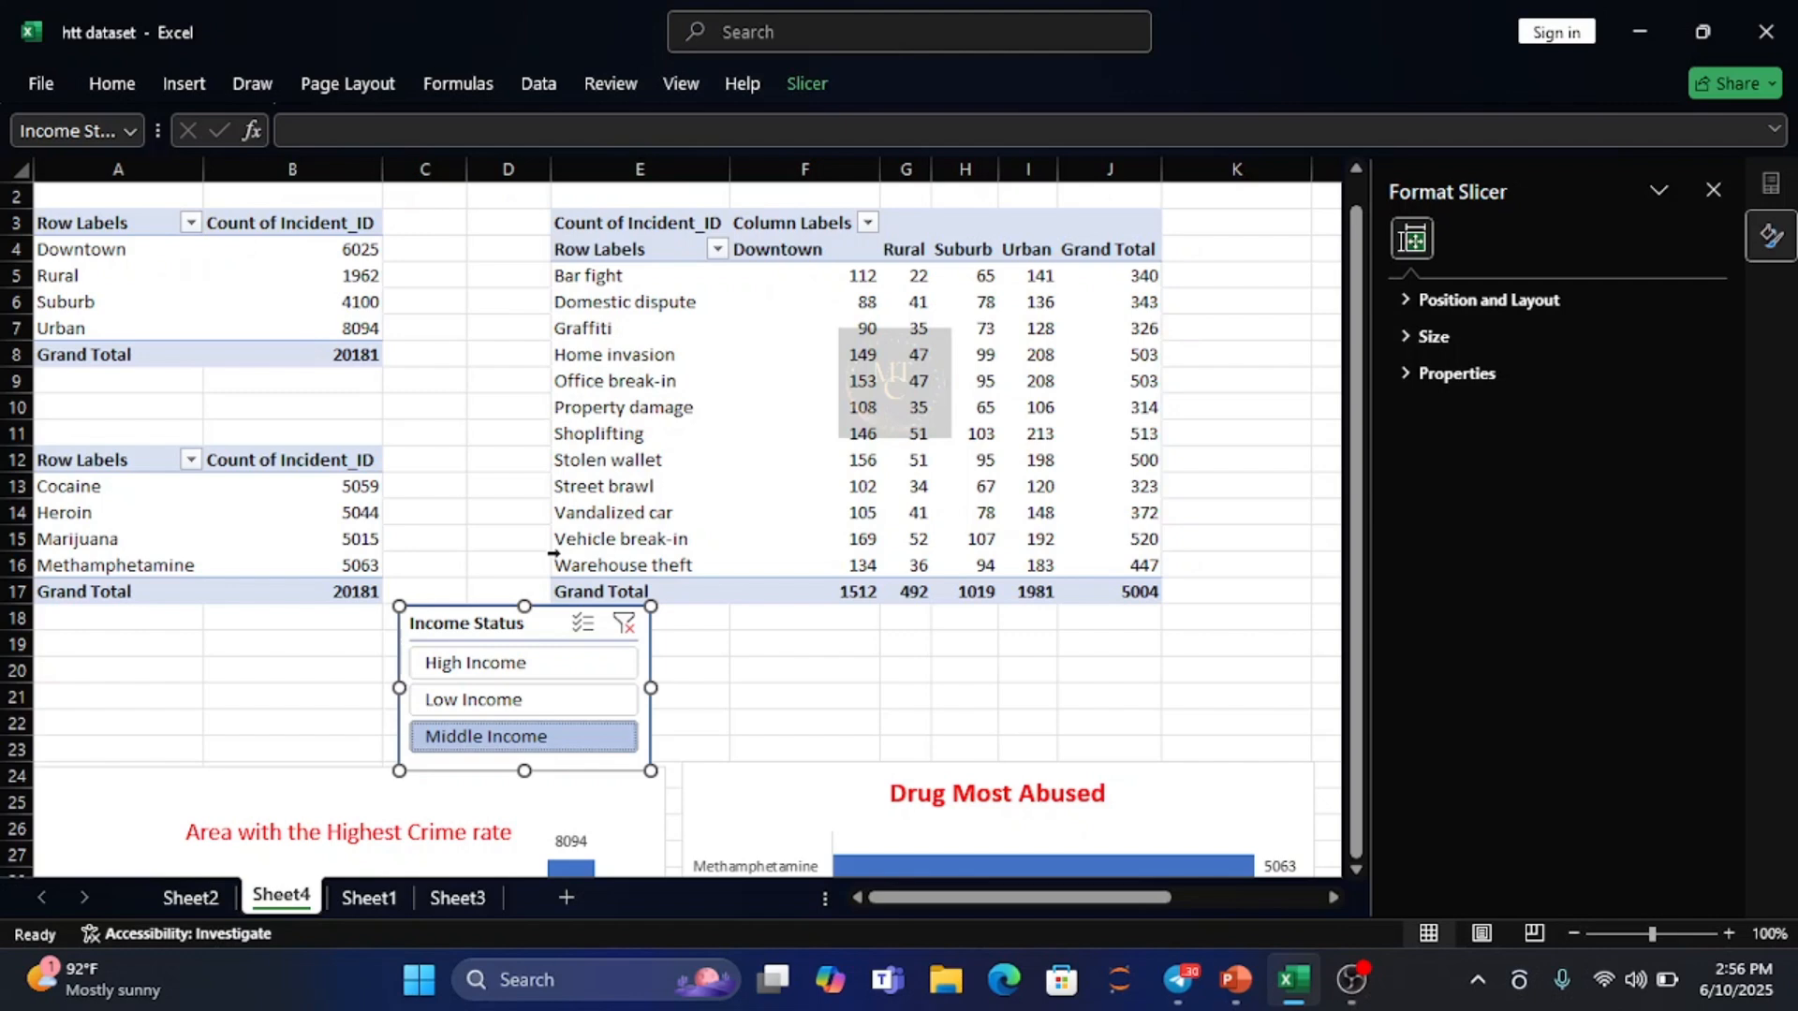
# - In the Income Status slicer's report connections, add PivotTable1 and PivotTable2 on Sheet4
pyautogui.rightClick(465, 627)
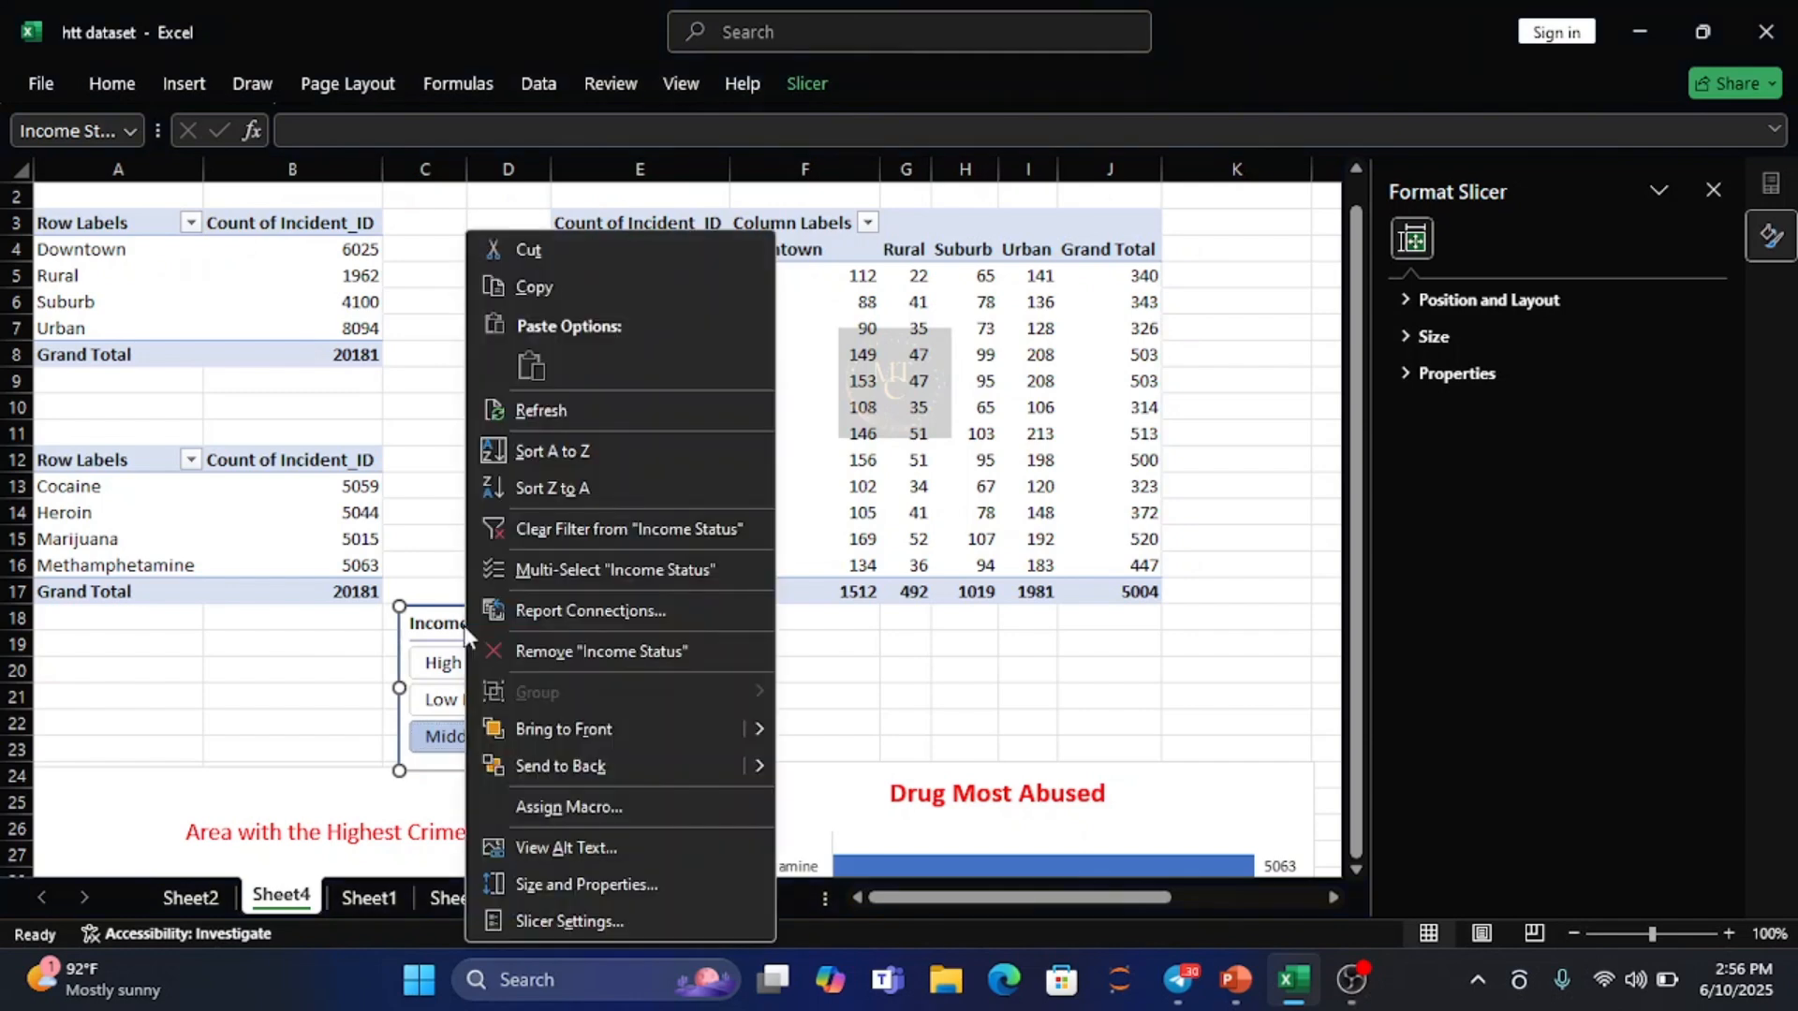
pyautogui.click(549, 614)
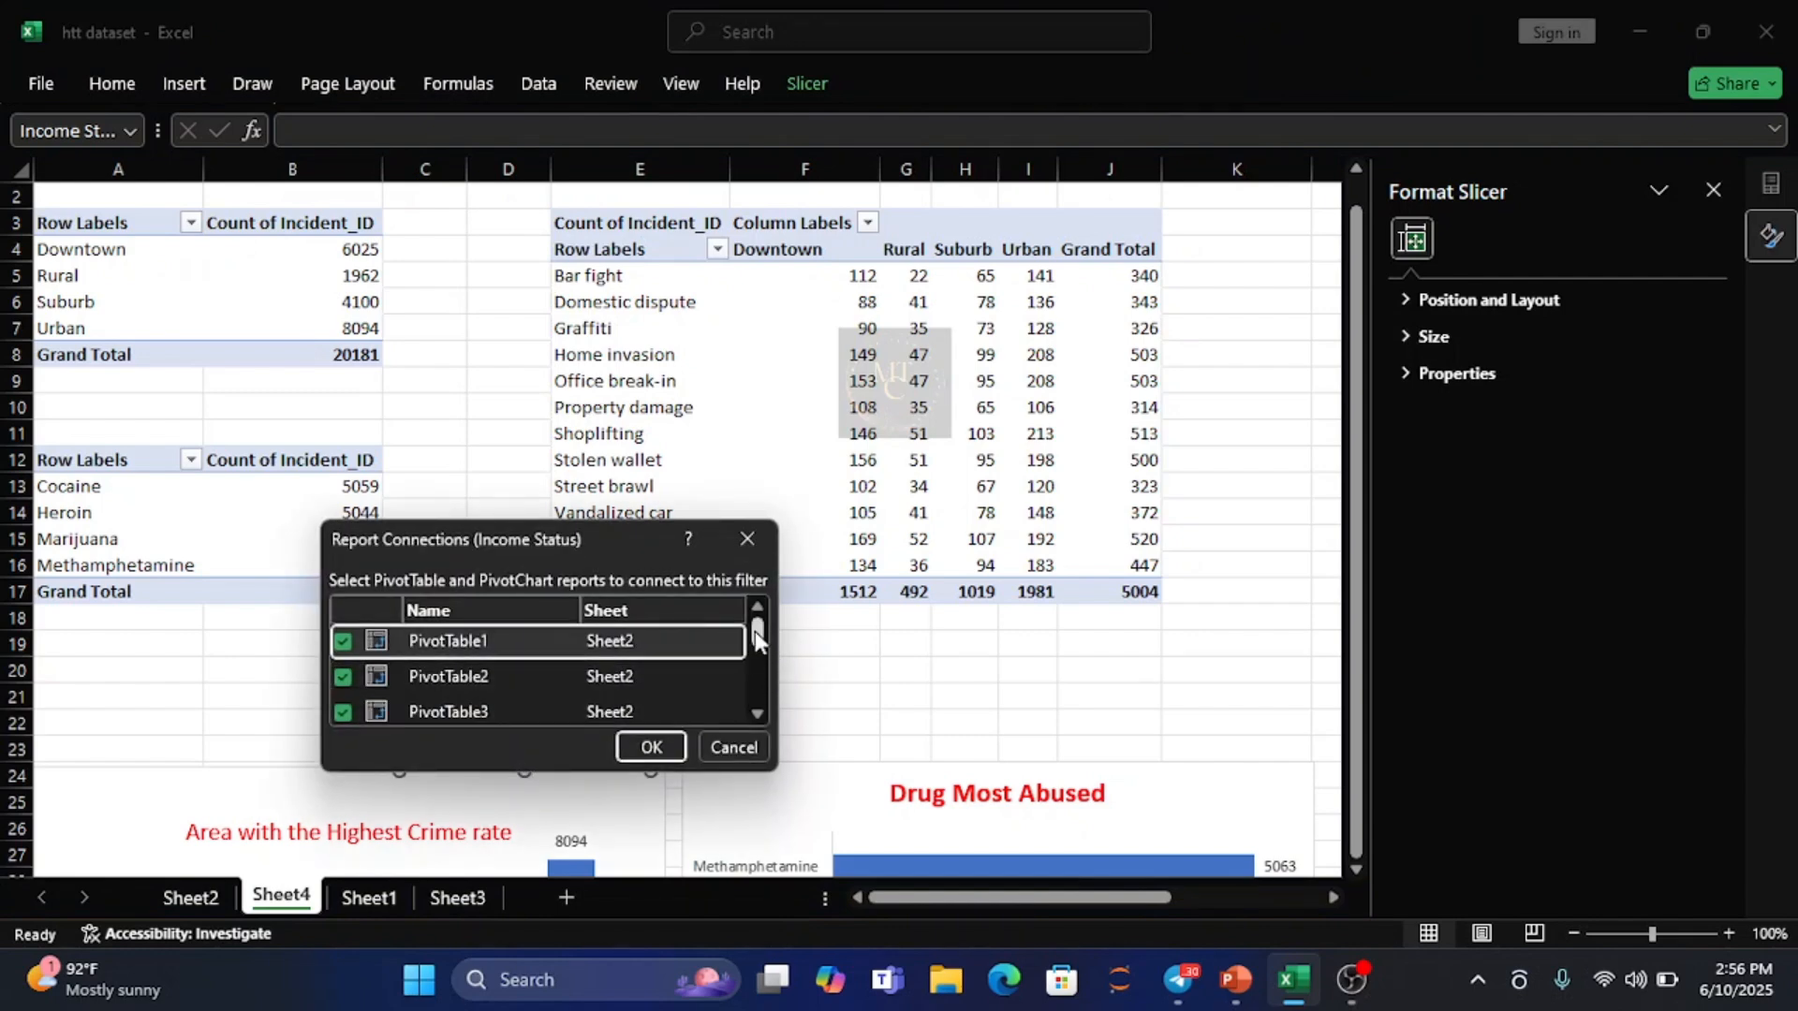
pyautogui.moveTo(755, 631); pyautogui.dragTo(775, 697)
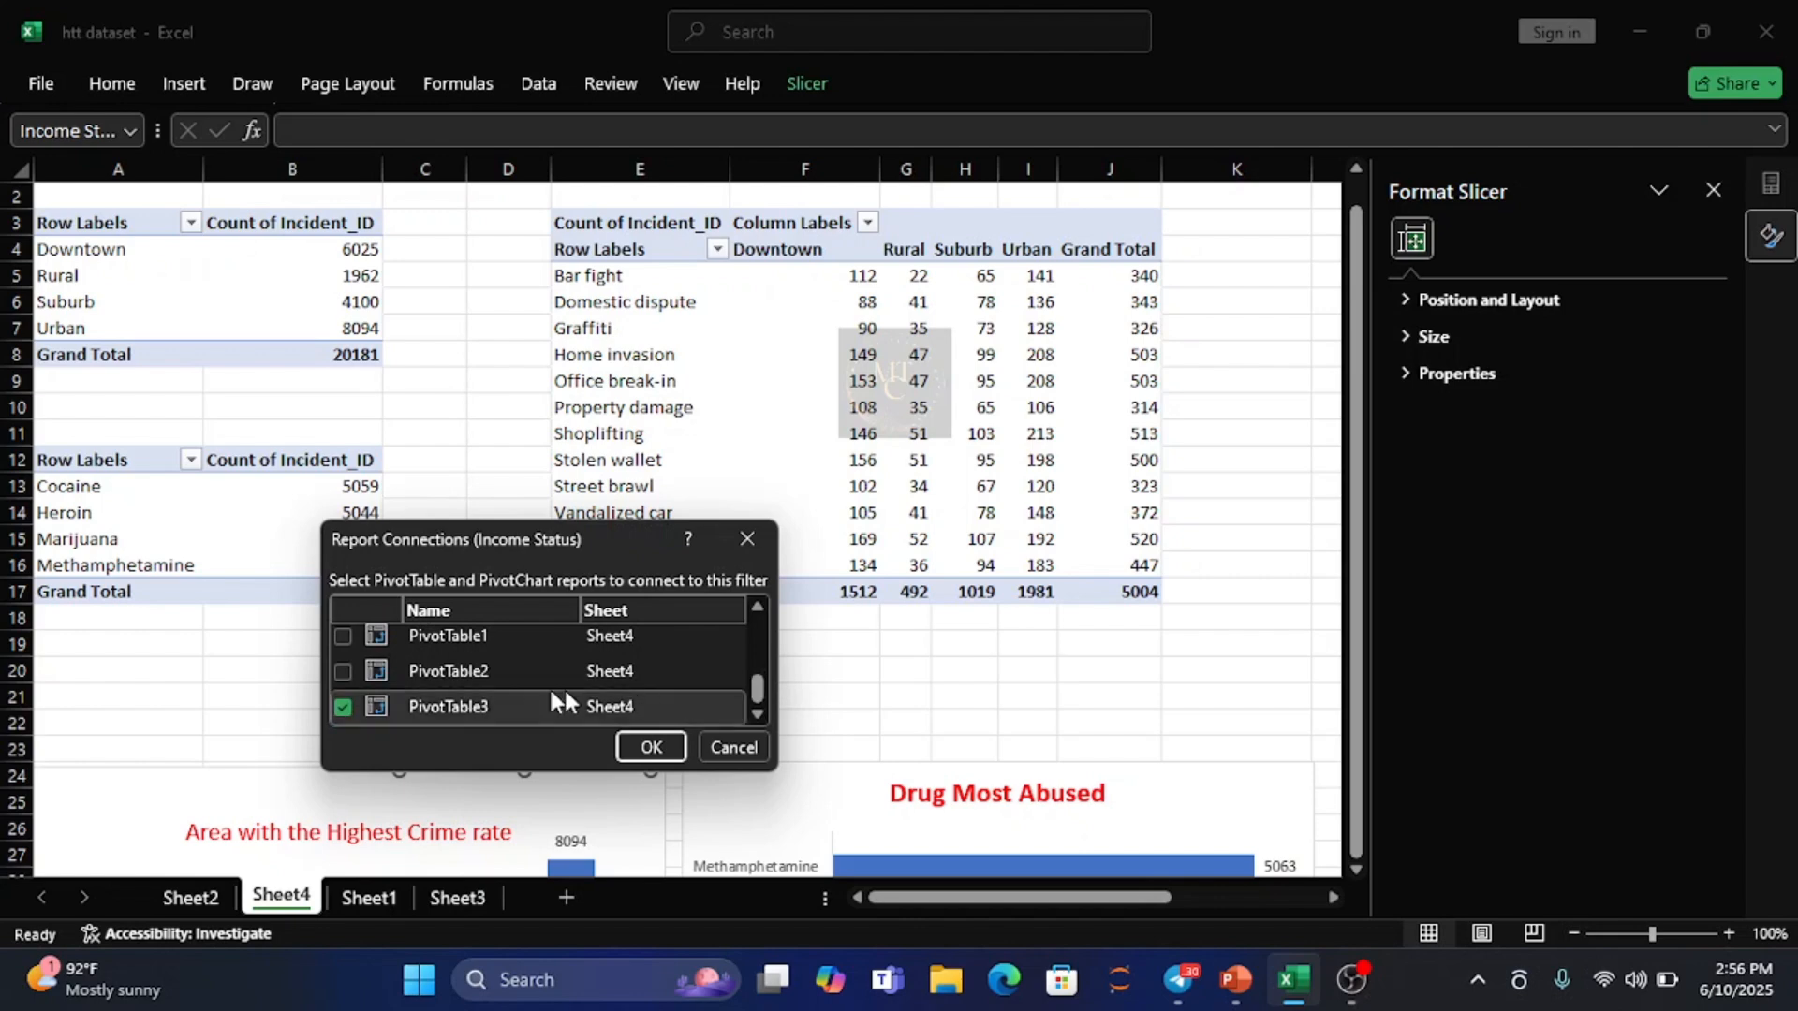
pyautogui.click(338, 670)
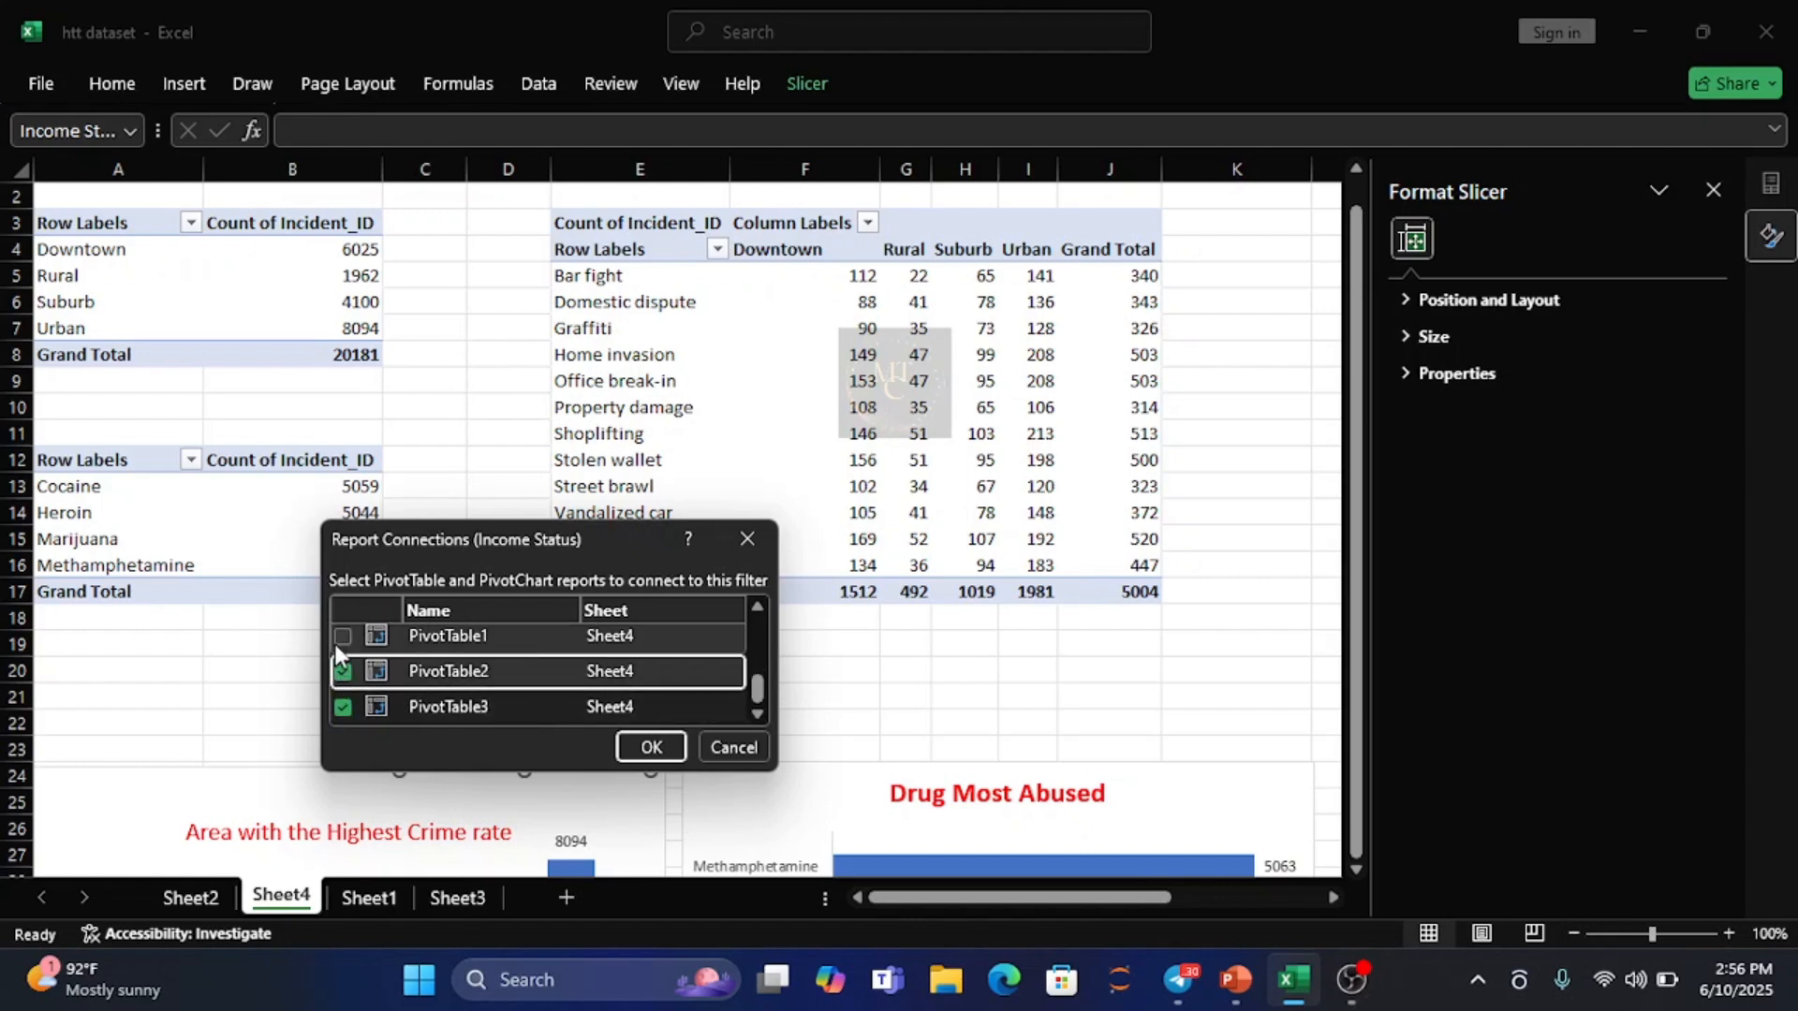
pyautogui.click(343, 637)
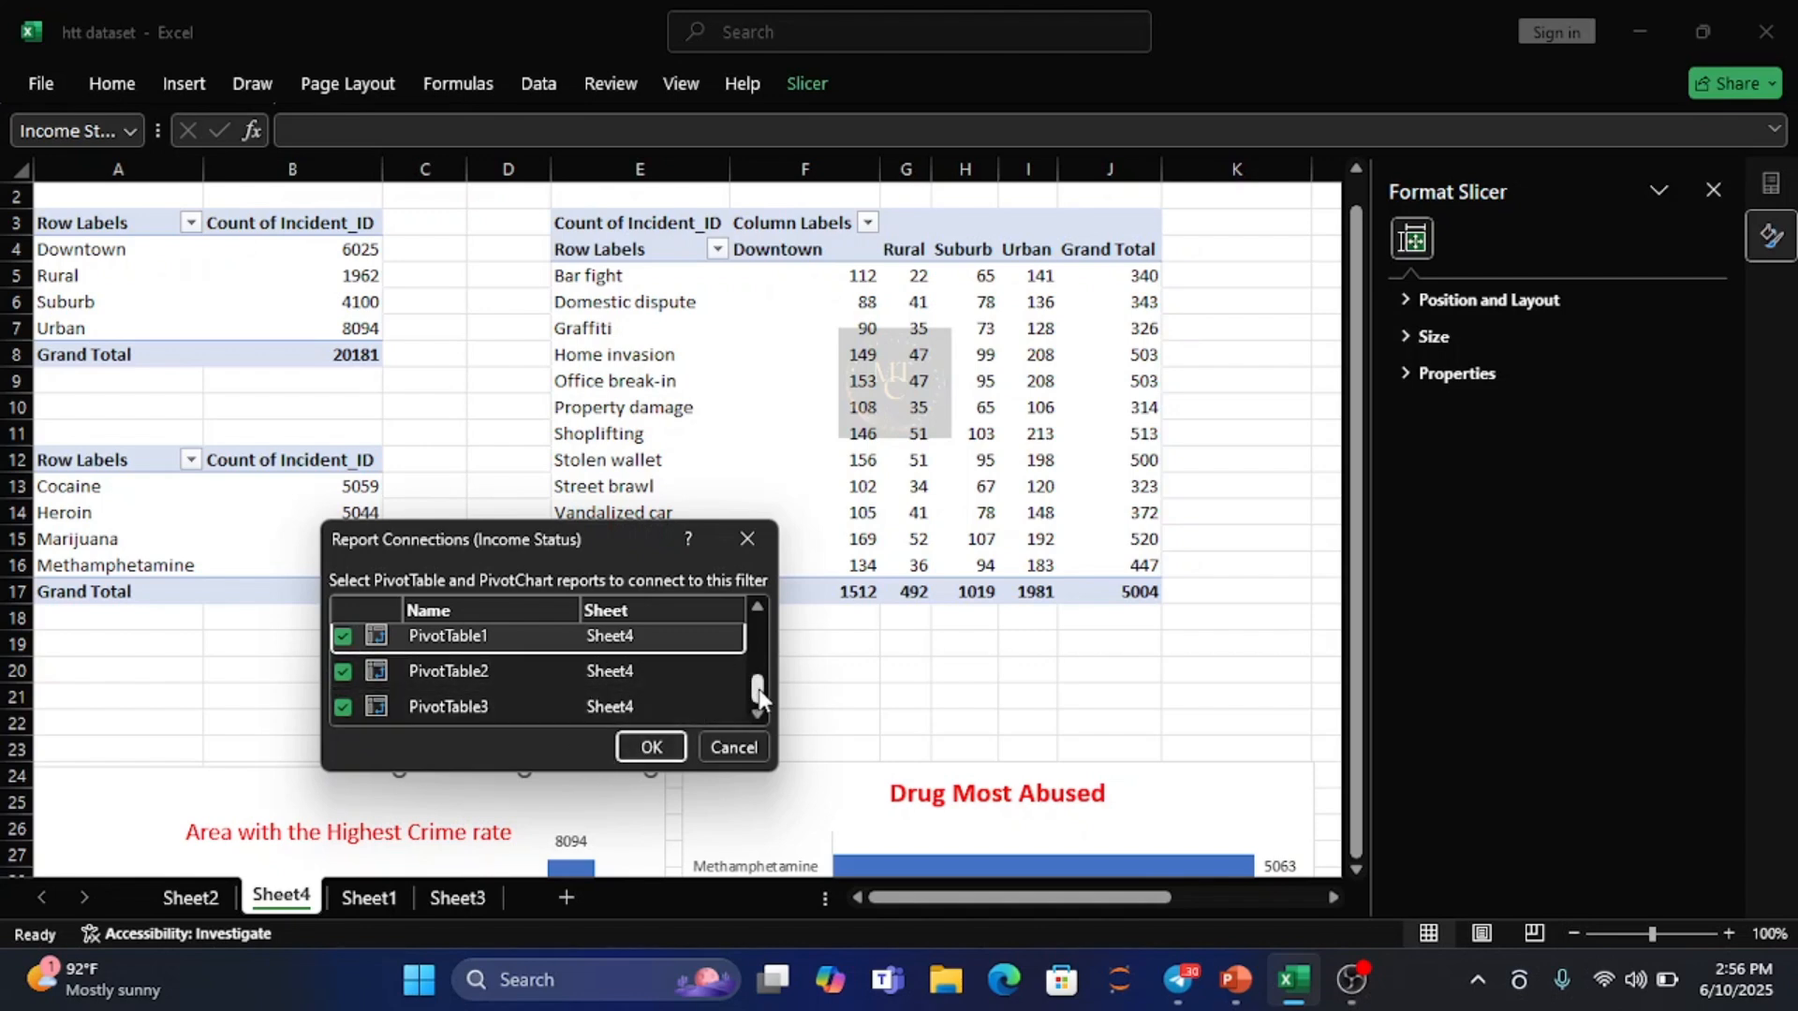
# - Disconnect PivotTable1, PivotTable2 and PivotTable3 on Sheet2 from the Income Status slicer and apply the connections
pyautogui.moveTo(759, 689); pyautogui.dragTo(746, 626)
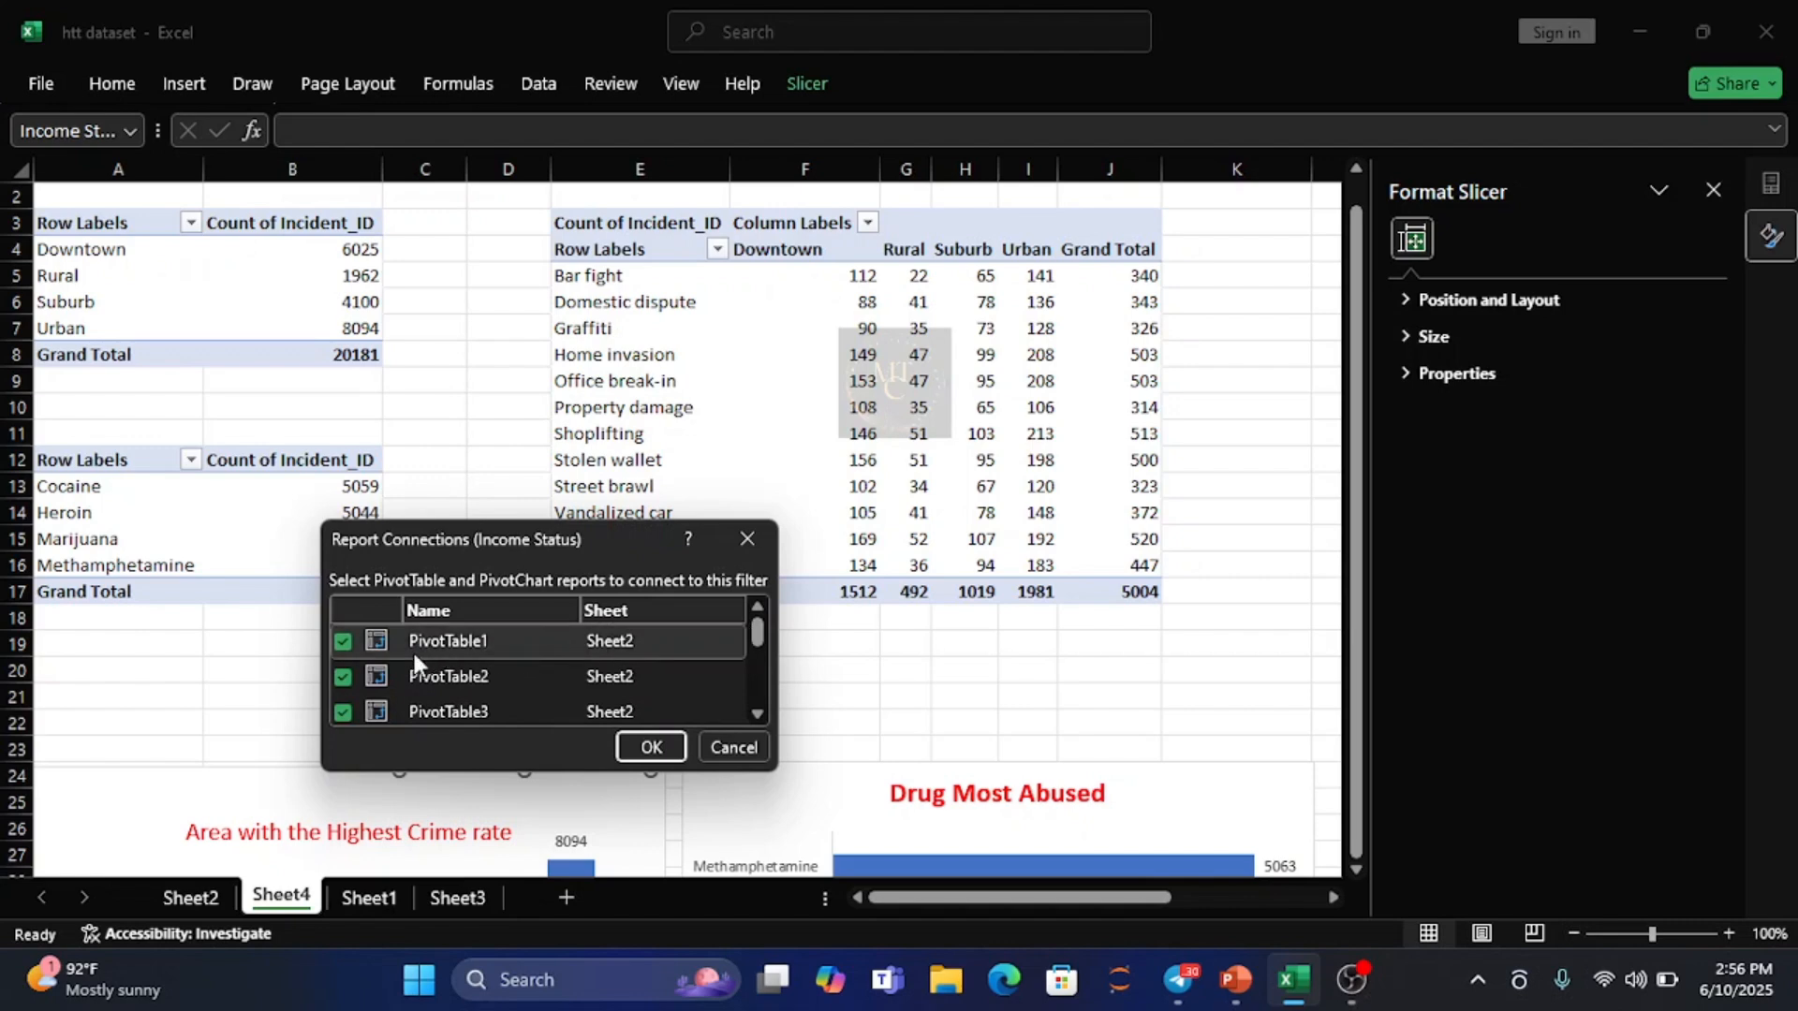
pyautogui.click(344, 642)
pyautogui.click(343, 676)
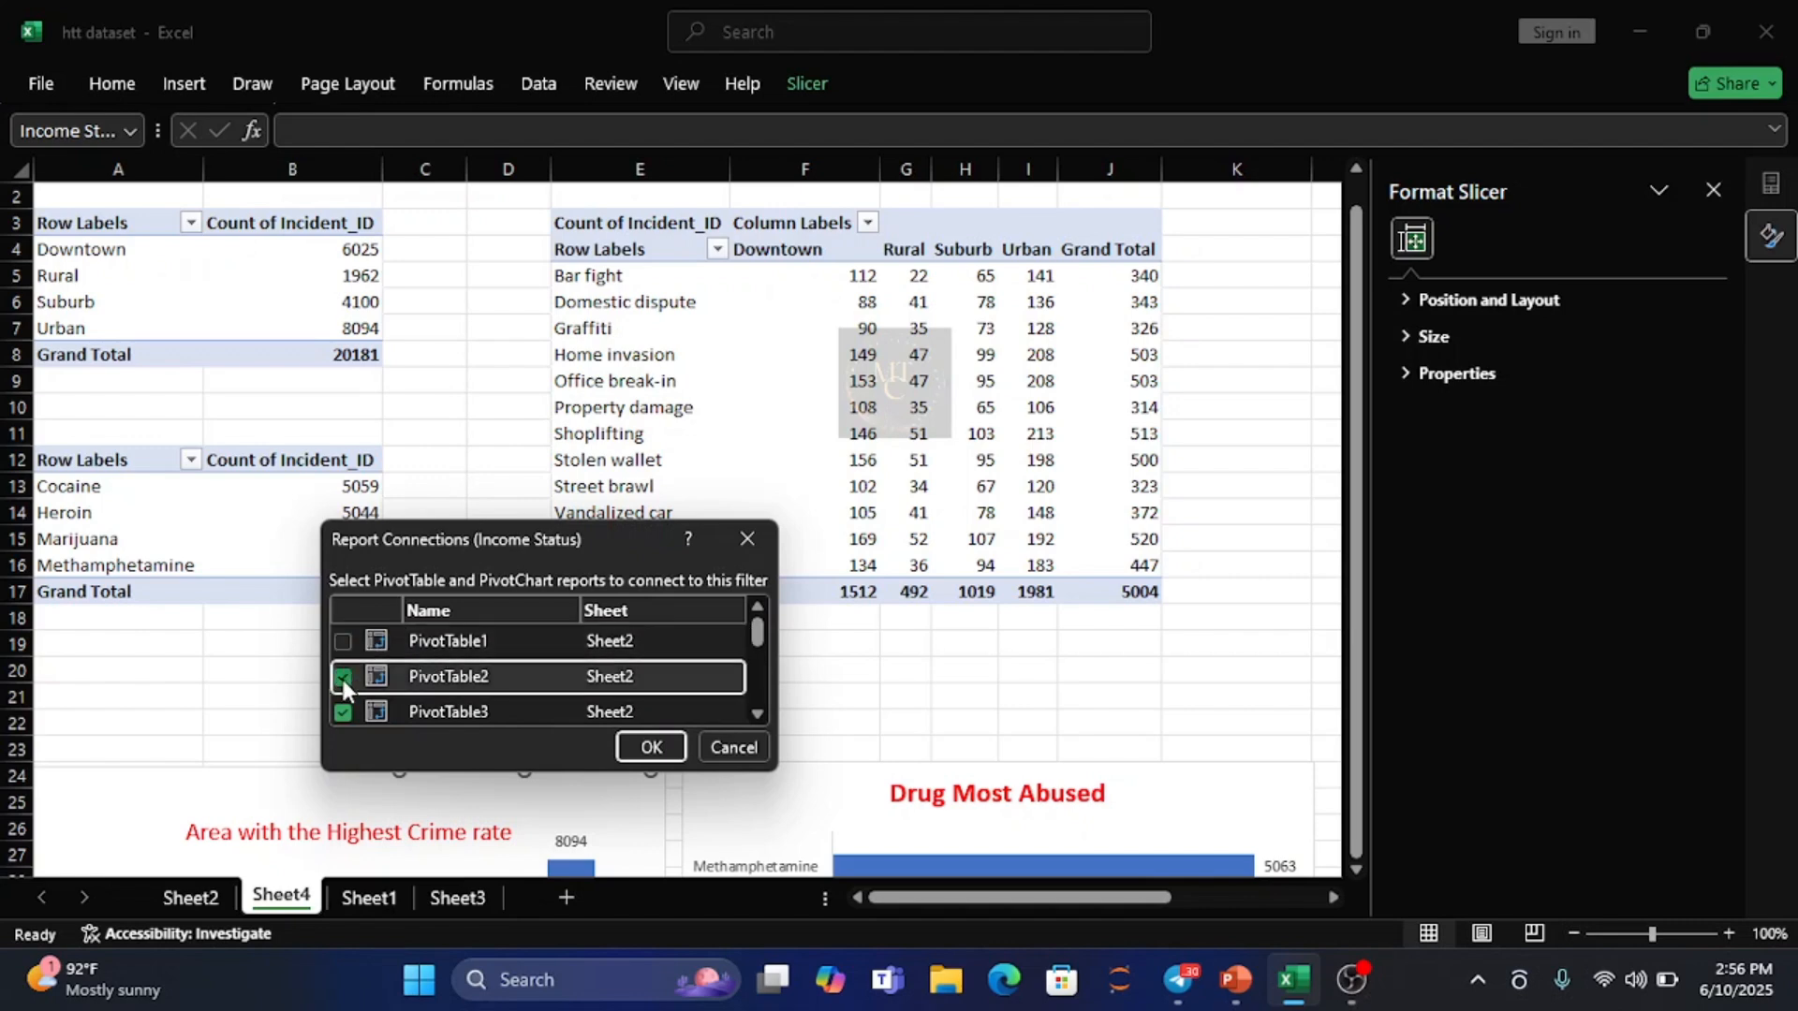
pyautogui.click(342, 712)
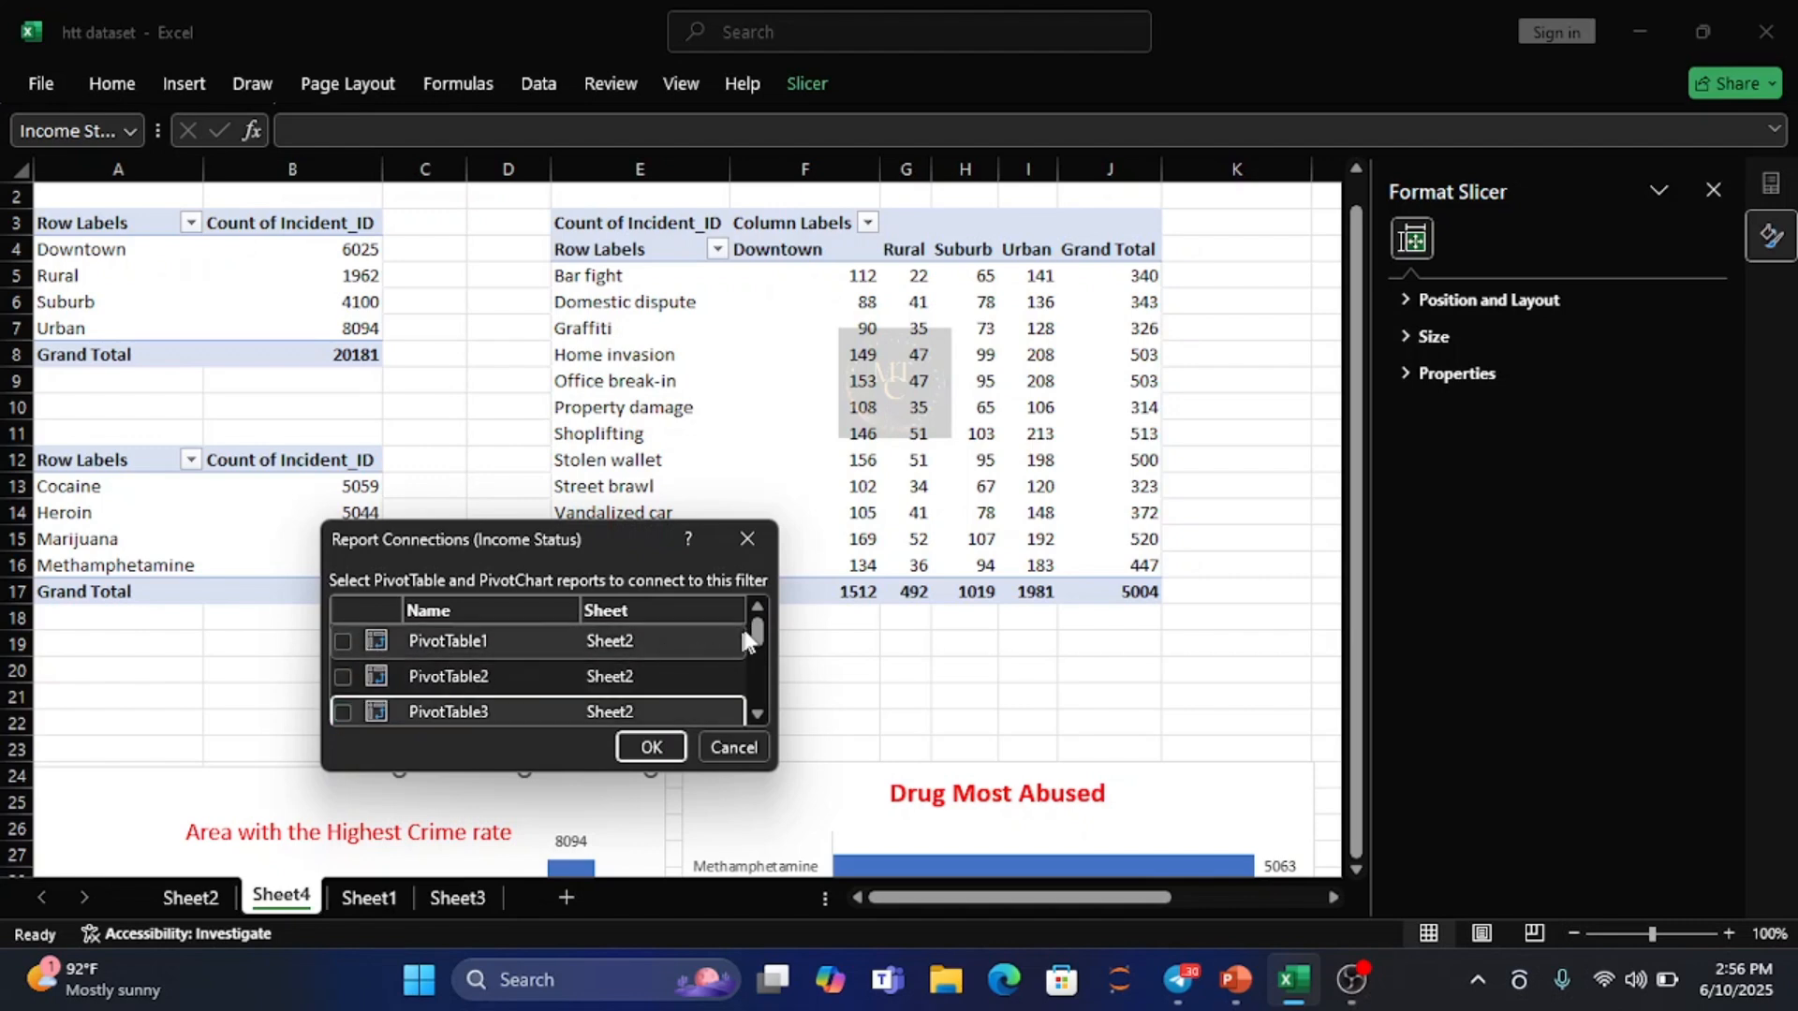
pyautogui.moveTo(761, 639)
pyautogui.mouseDown()
pyautogui.moveTo(774, 698)
pyautogui.moveTo(766, 654)
pyautogui.moveTo(755, 666)
pyautogui.mouseUp()
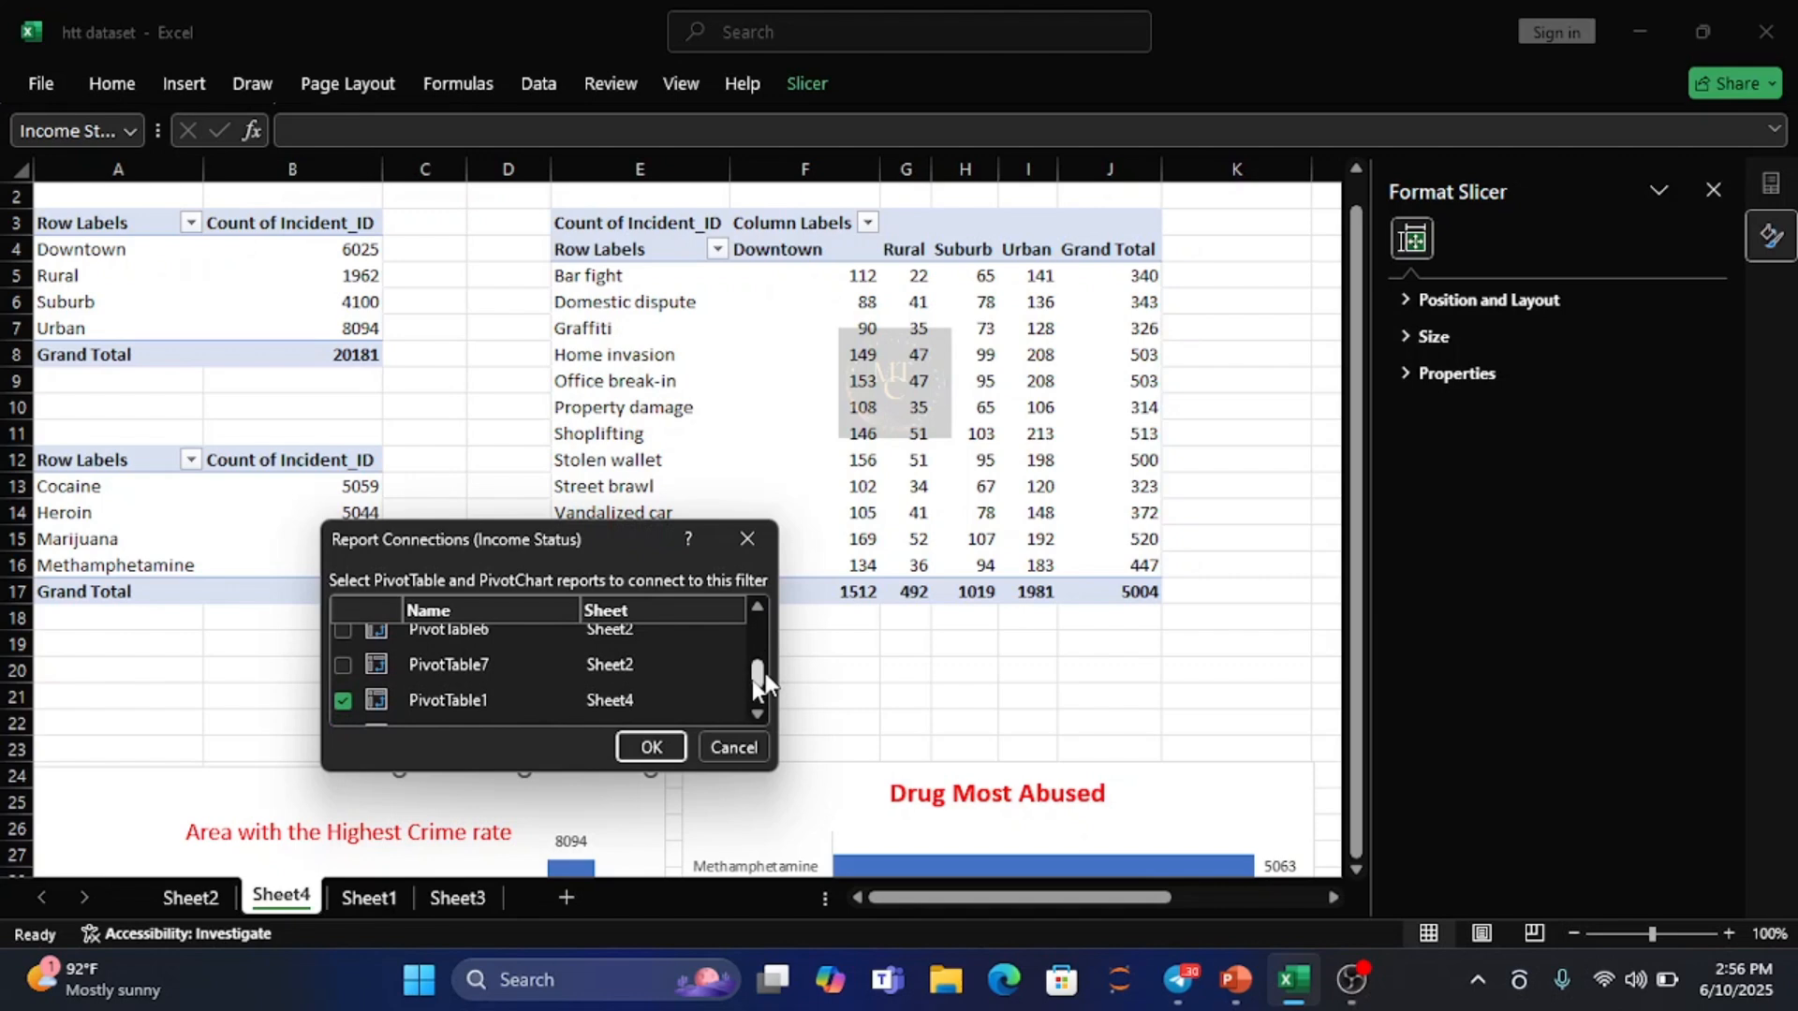
pyautogui.click(653, 749)
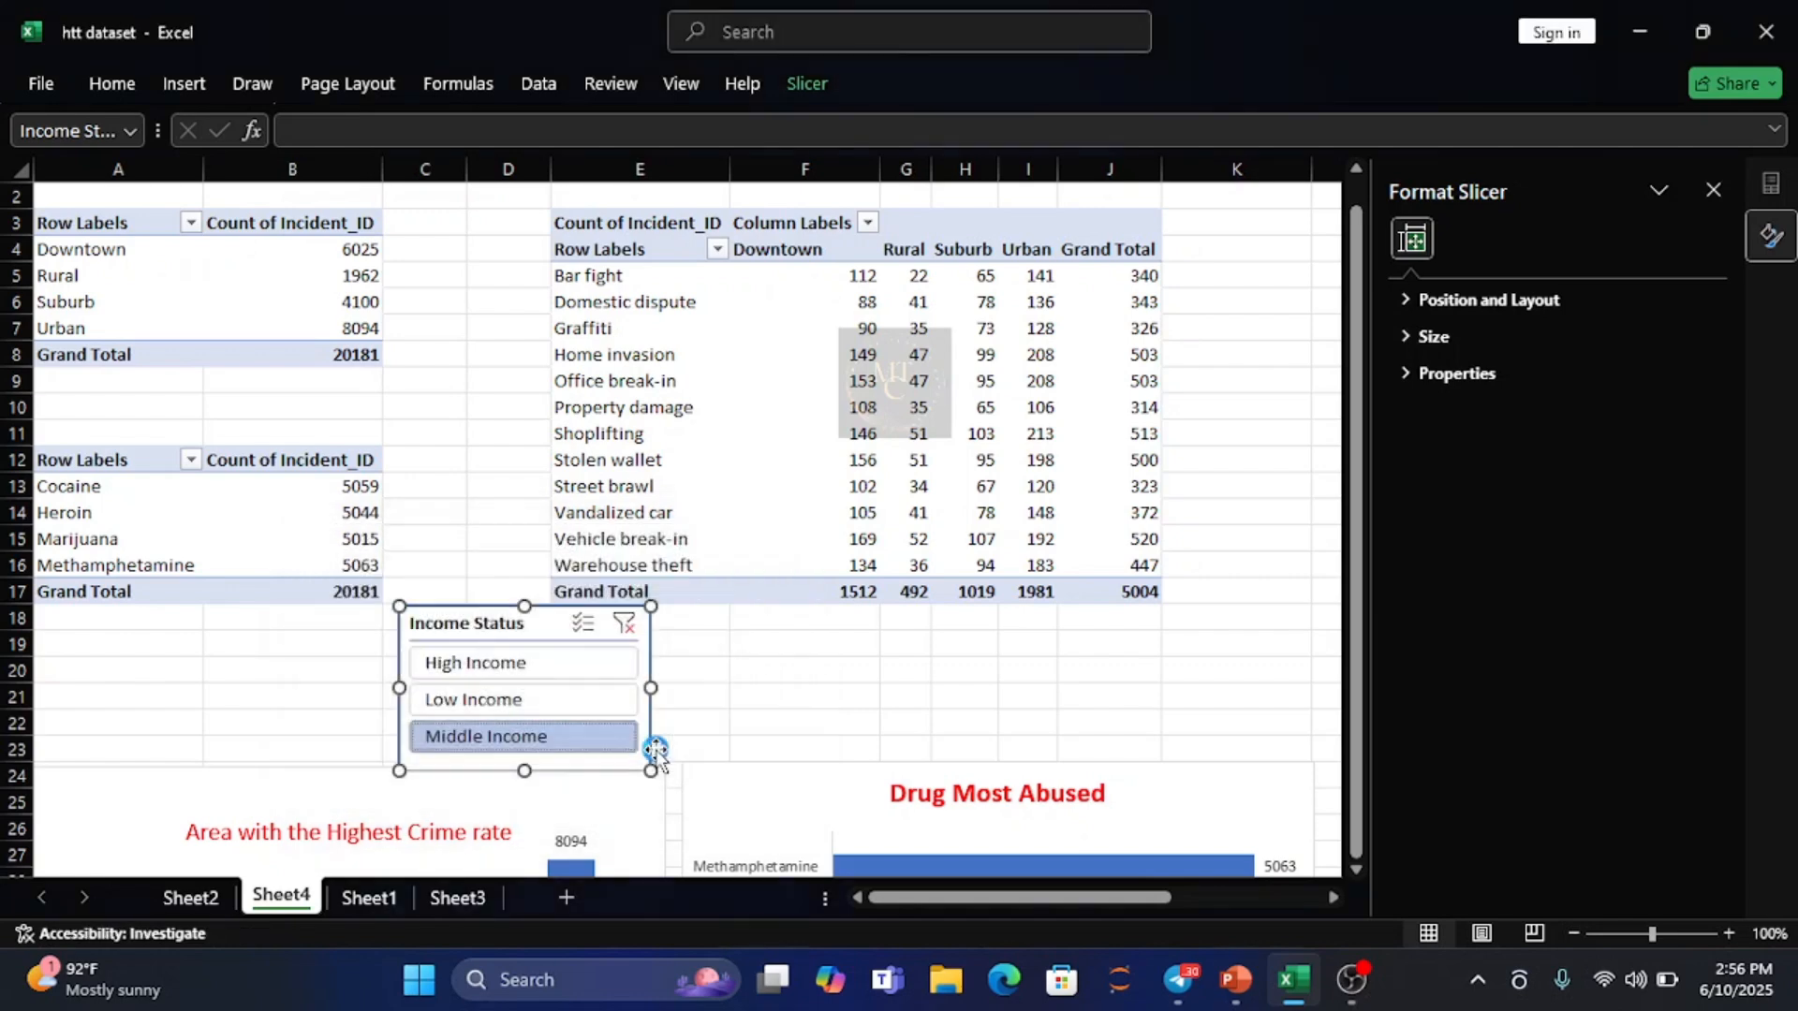
# - Compare the incident counts of all three pivot tables for High, Low and Middle Income, leaving the slicer on Low Income
pyautogui.click(540, 665)
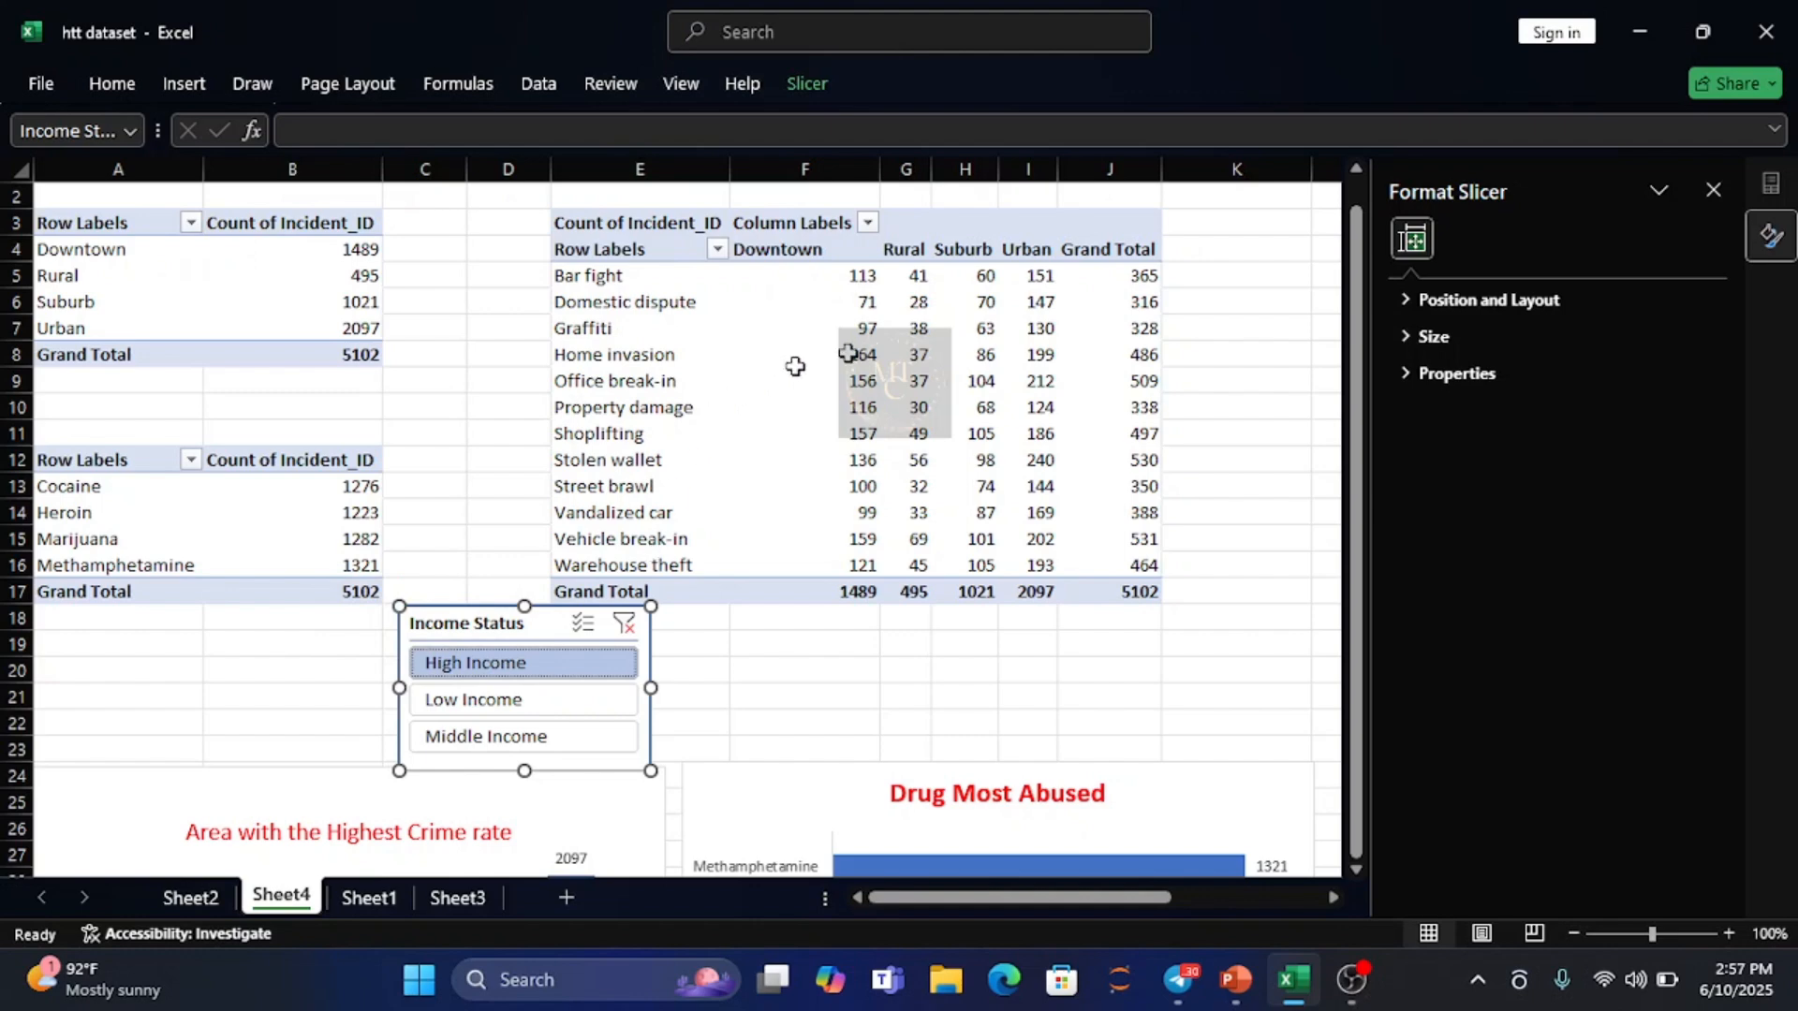
pyautogui.moveTo(1040, 282)
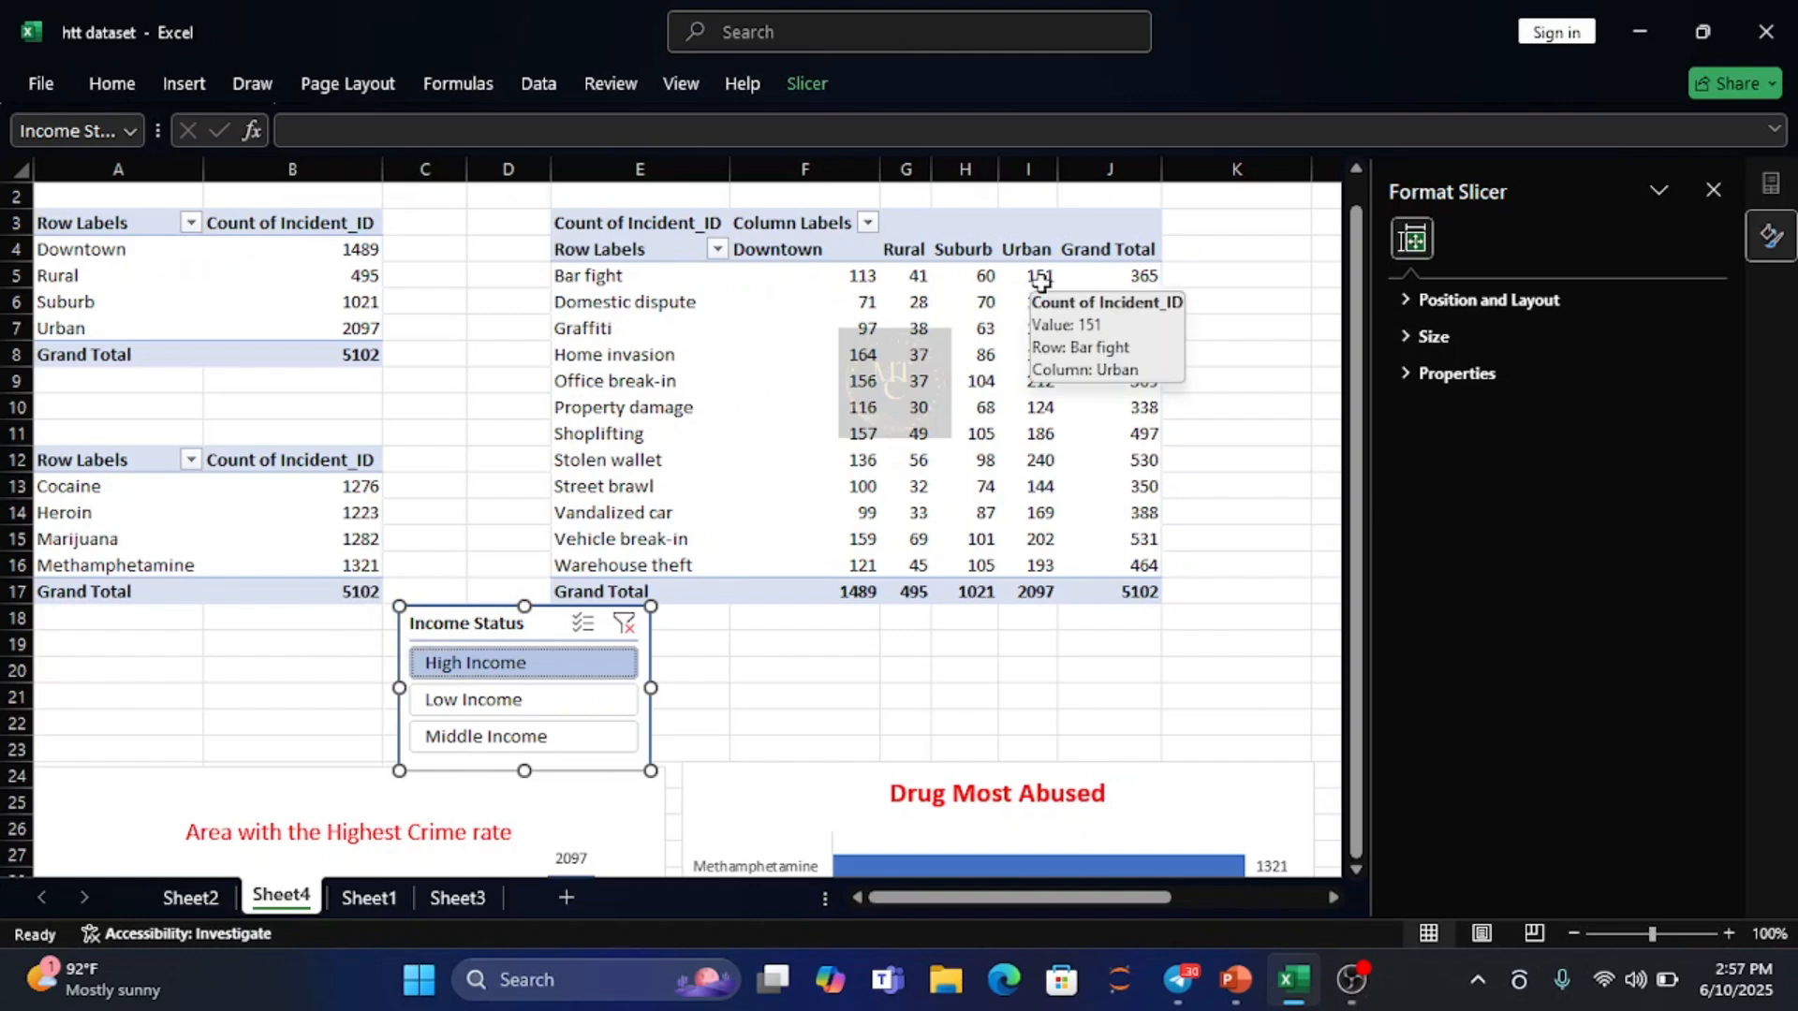
pyautogui.click(453, 703)
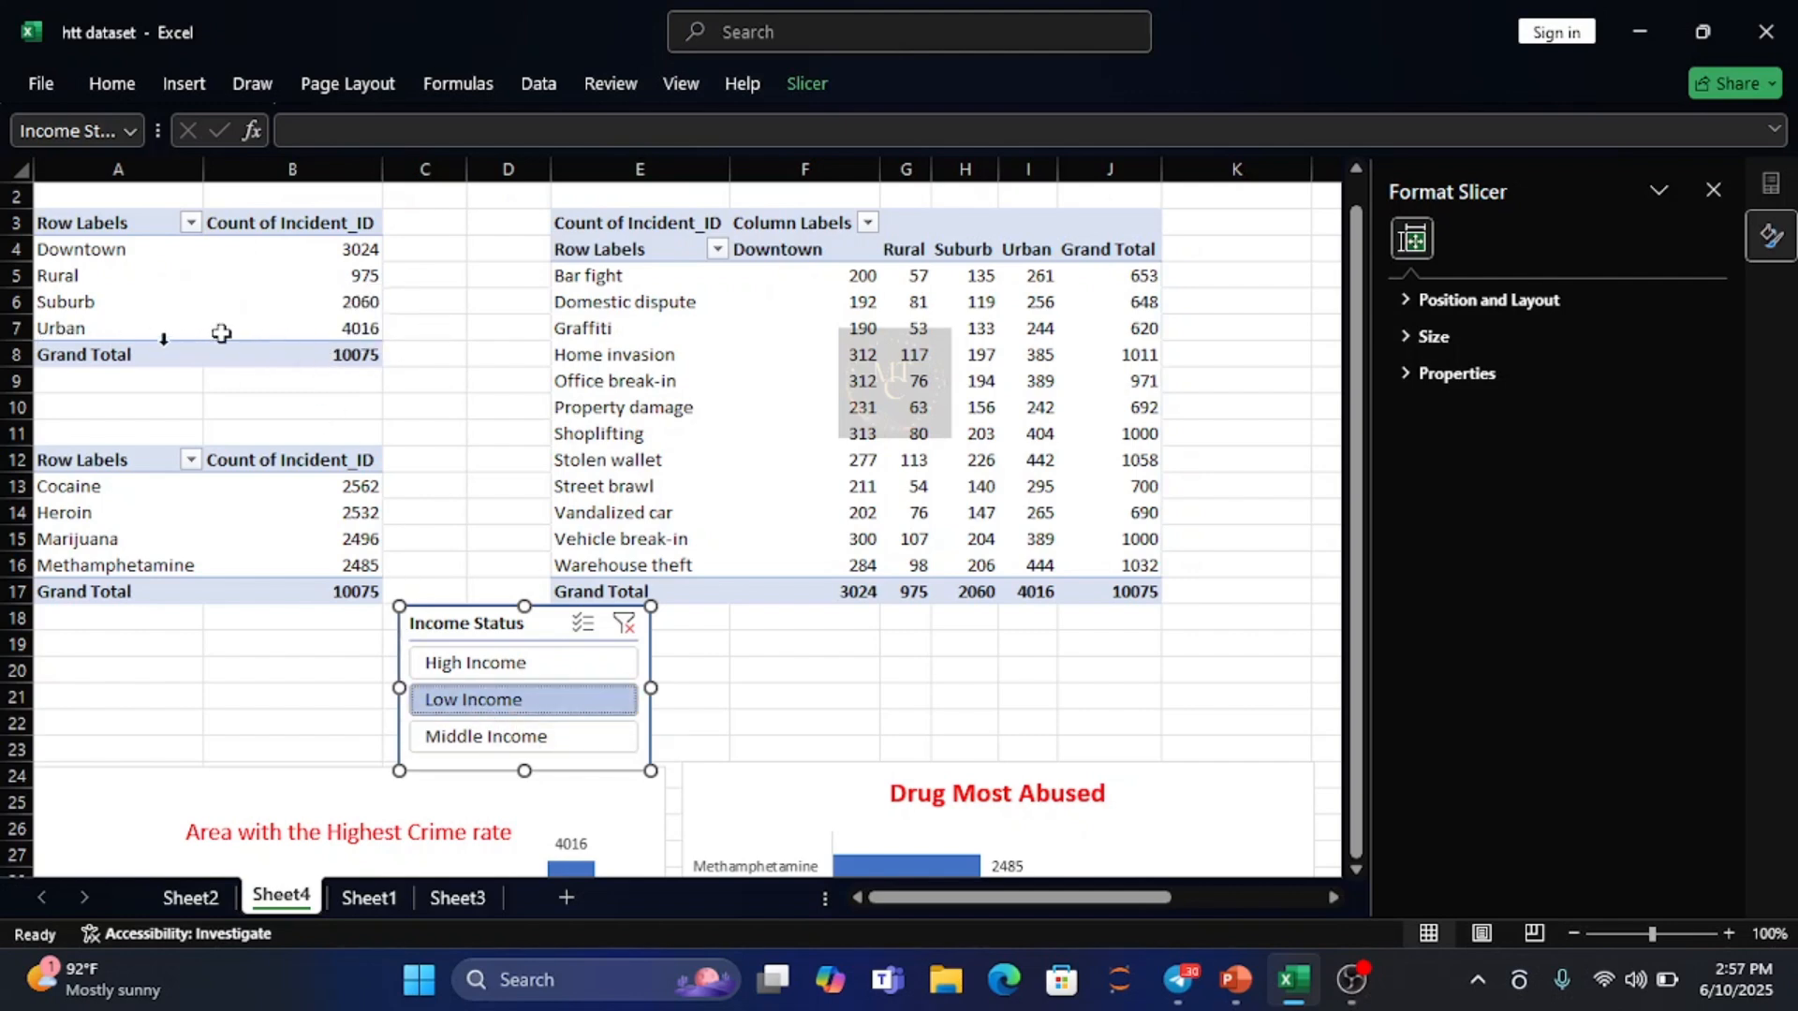
pyautogui.moveTo(367, 334)
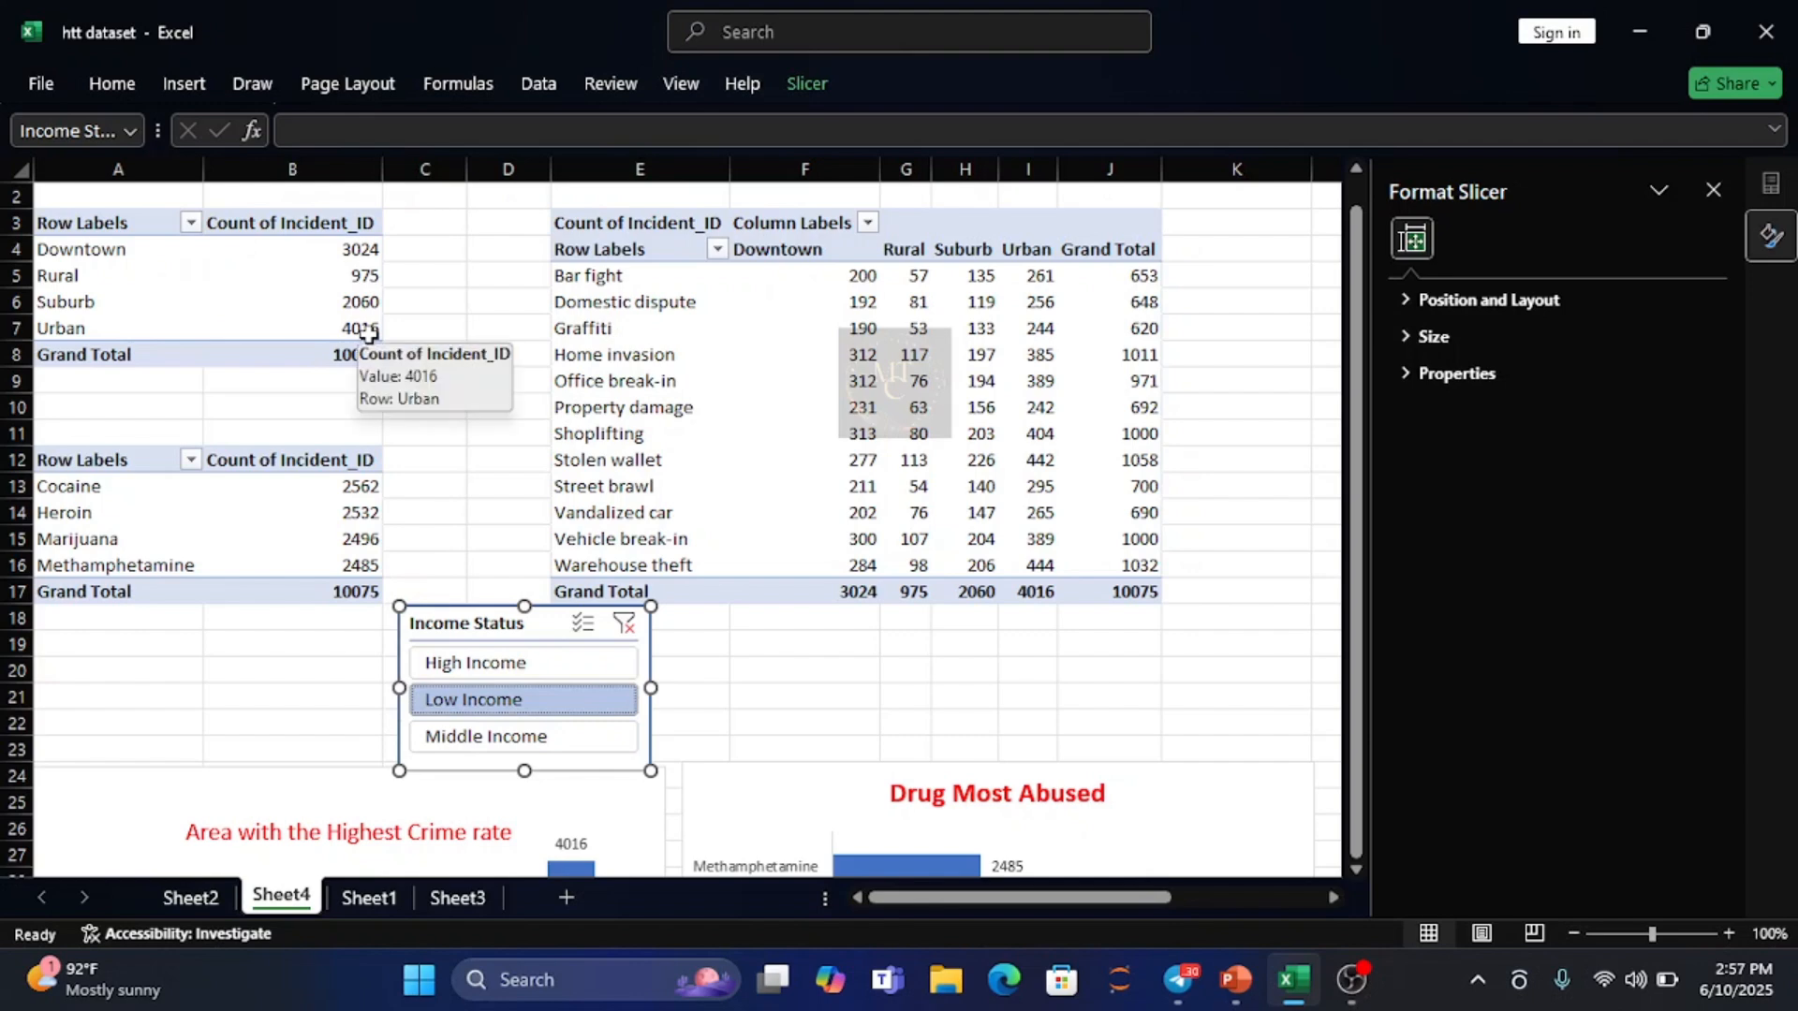
pyautogui.click(475, 666)
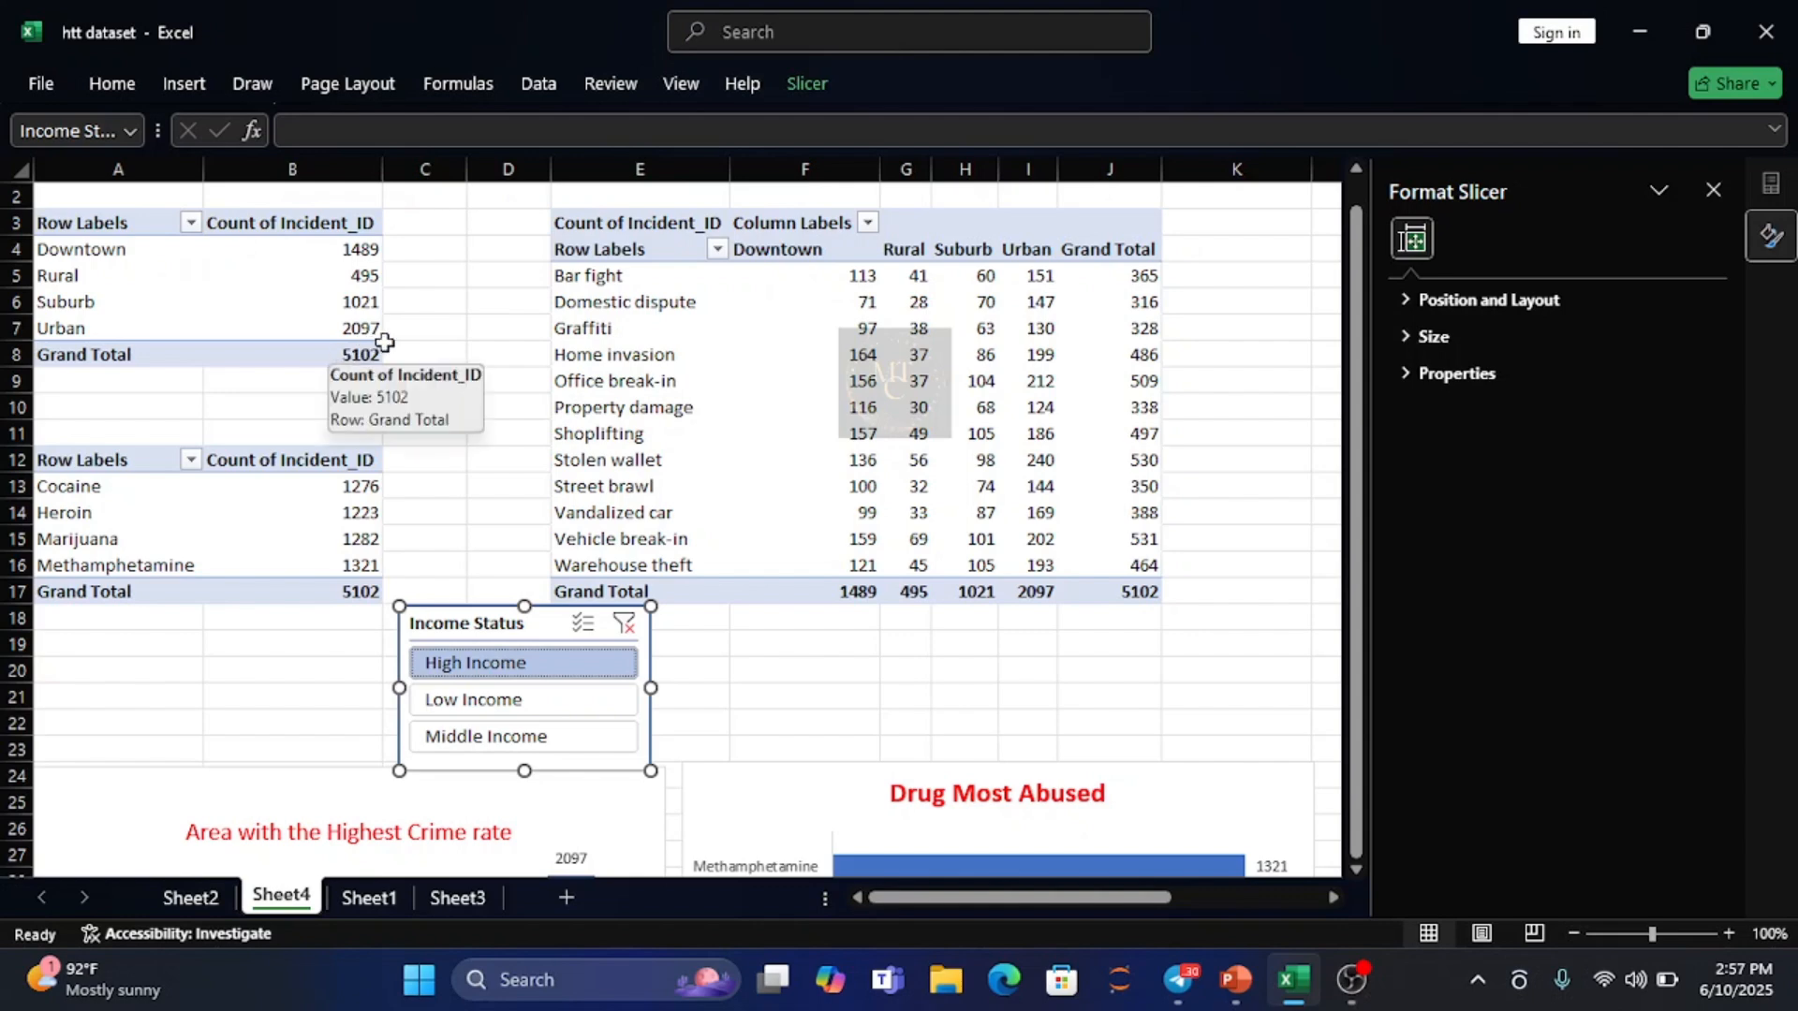
pyautogui.click(474, 701)
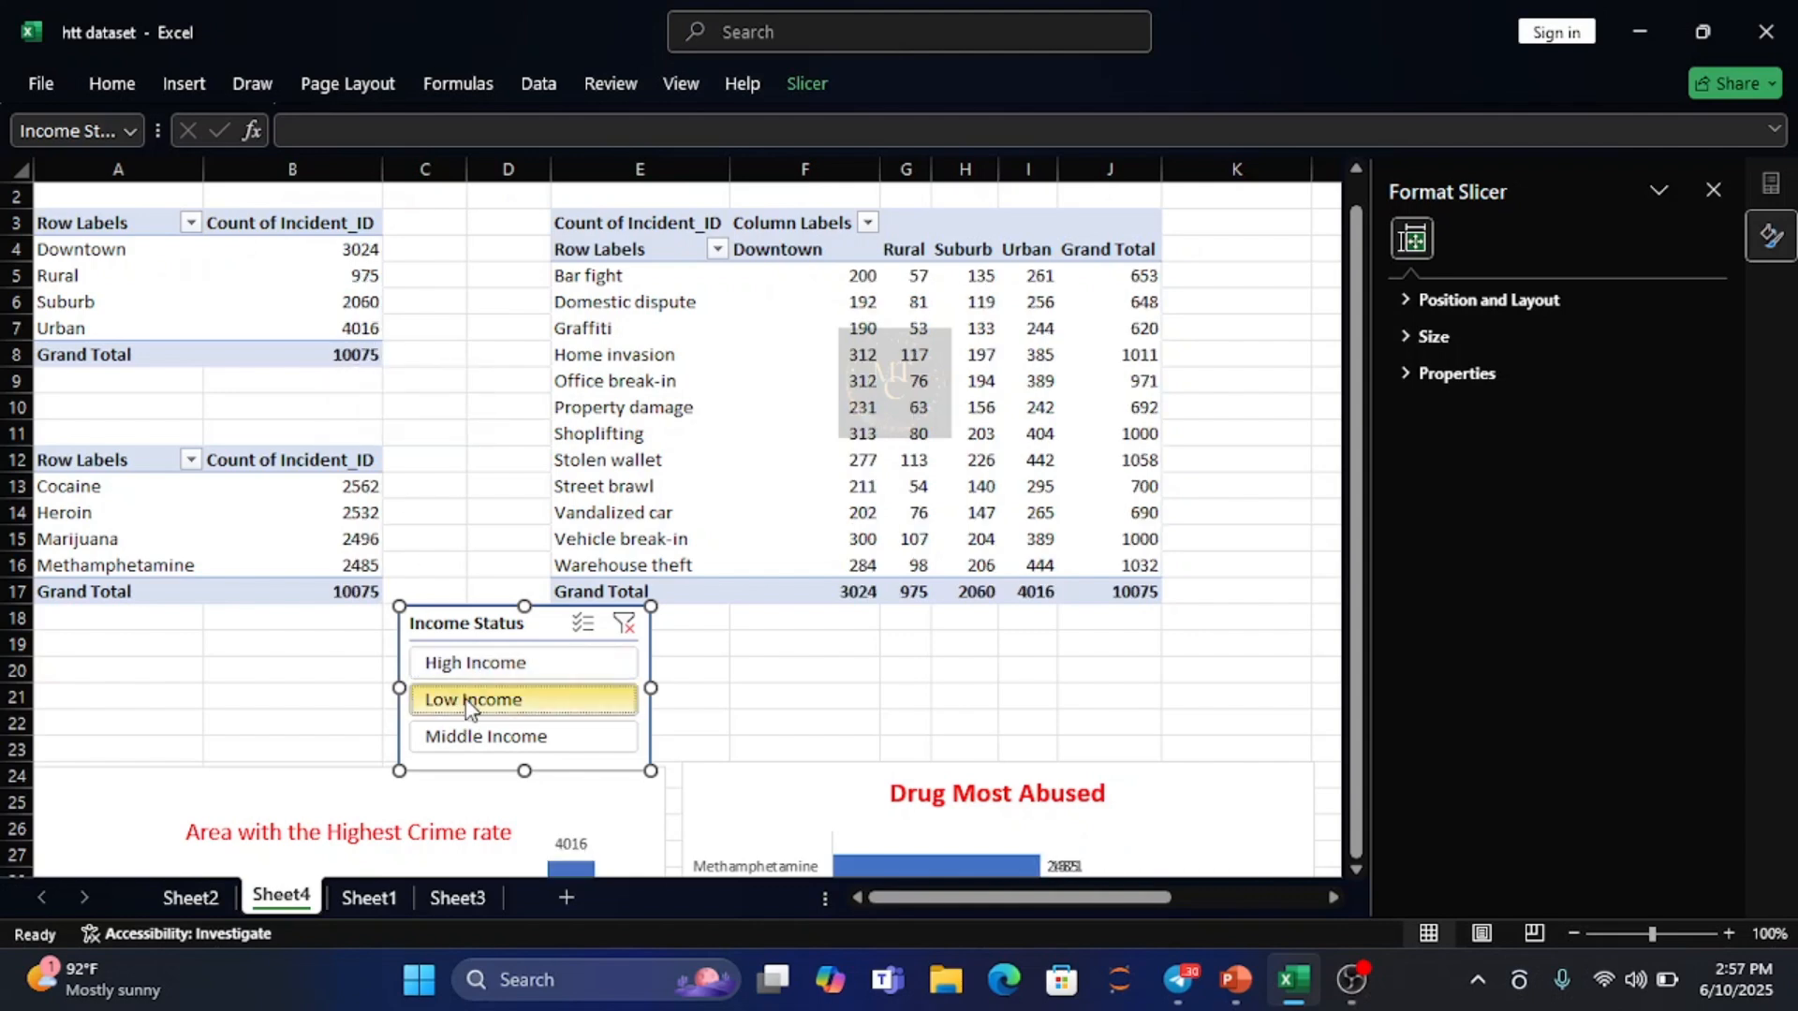
pyautogui.moveTo(363, 343)
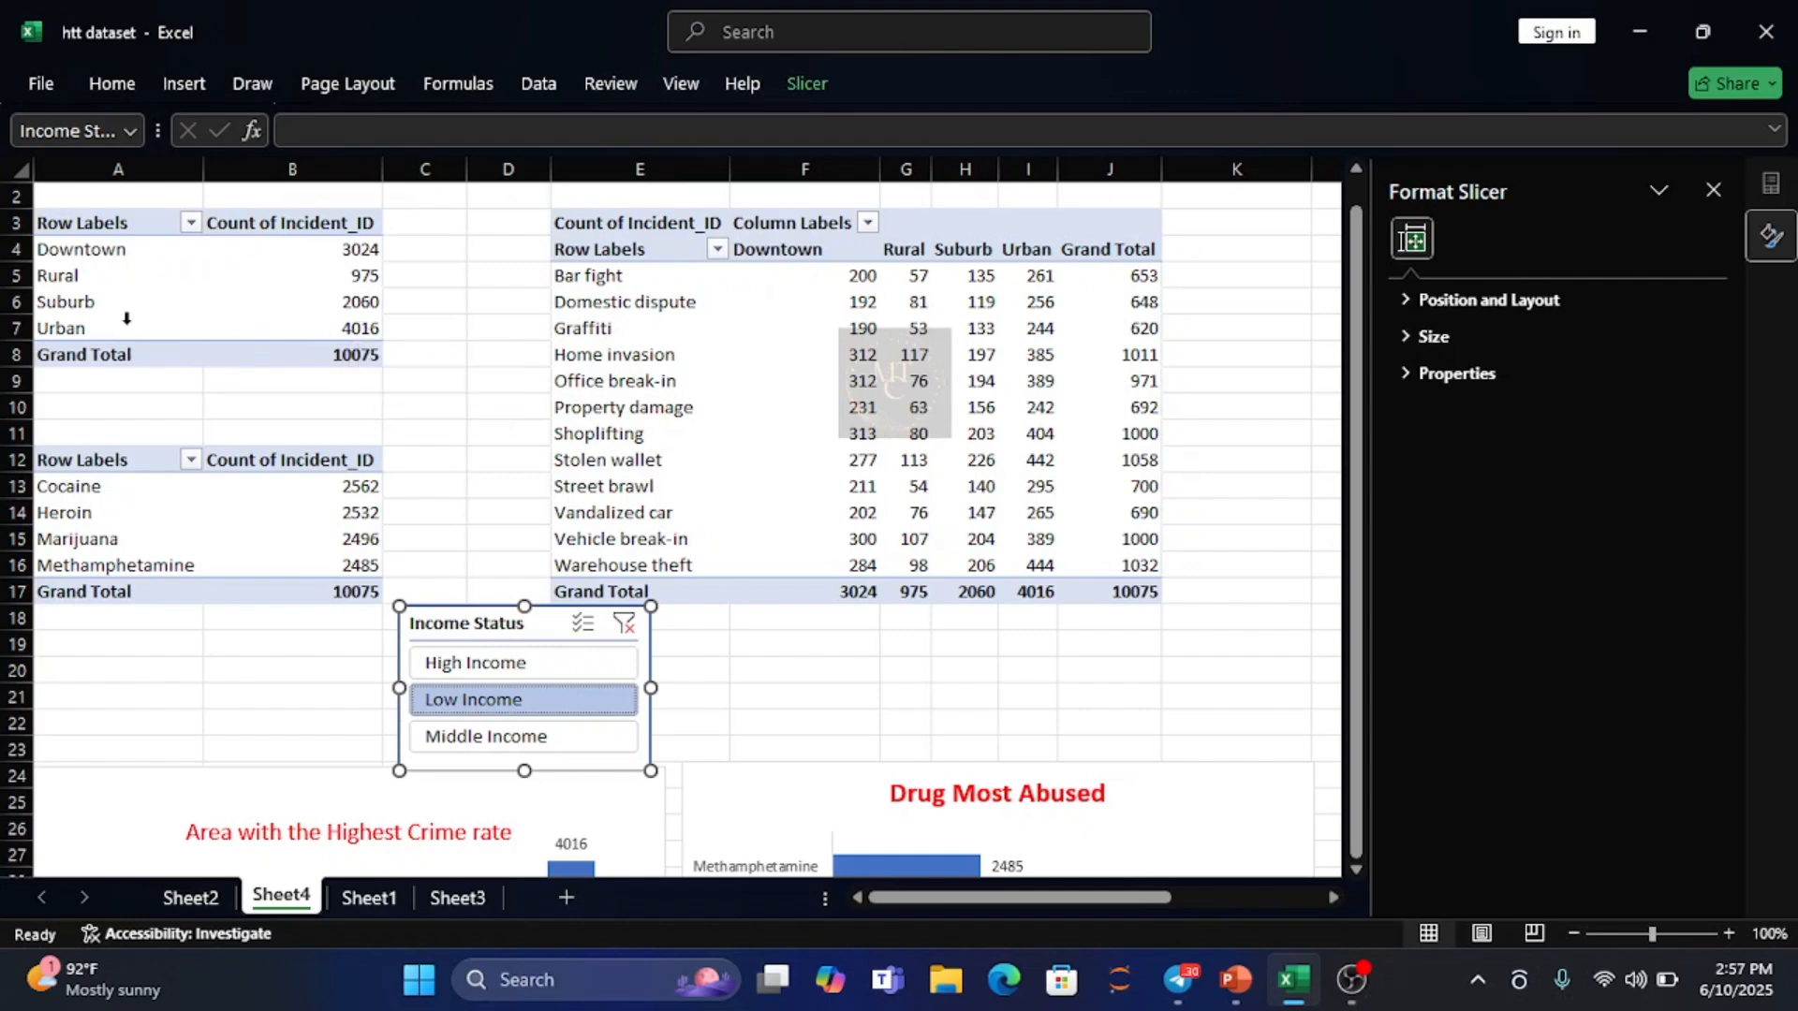
pyautogui.moveTo(224, 334)
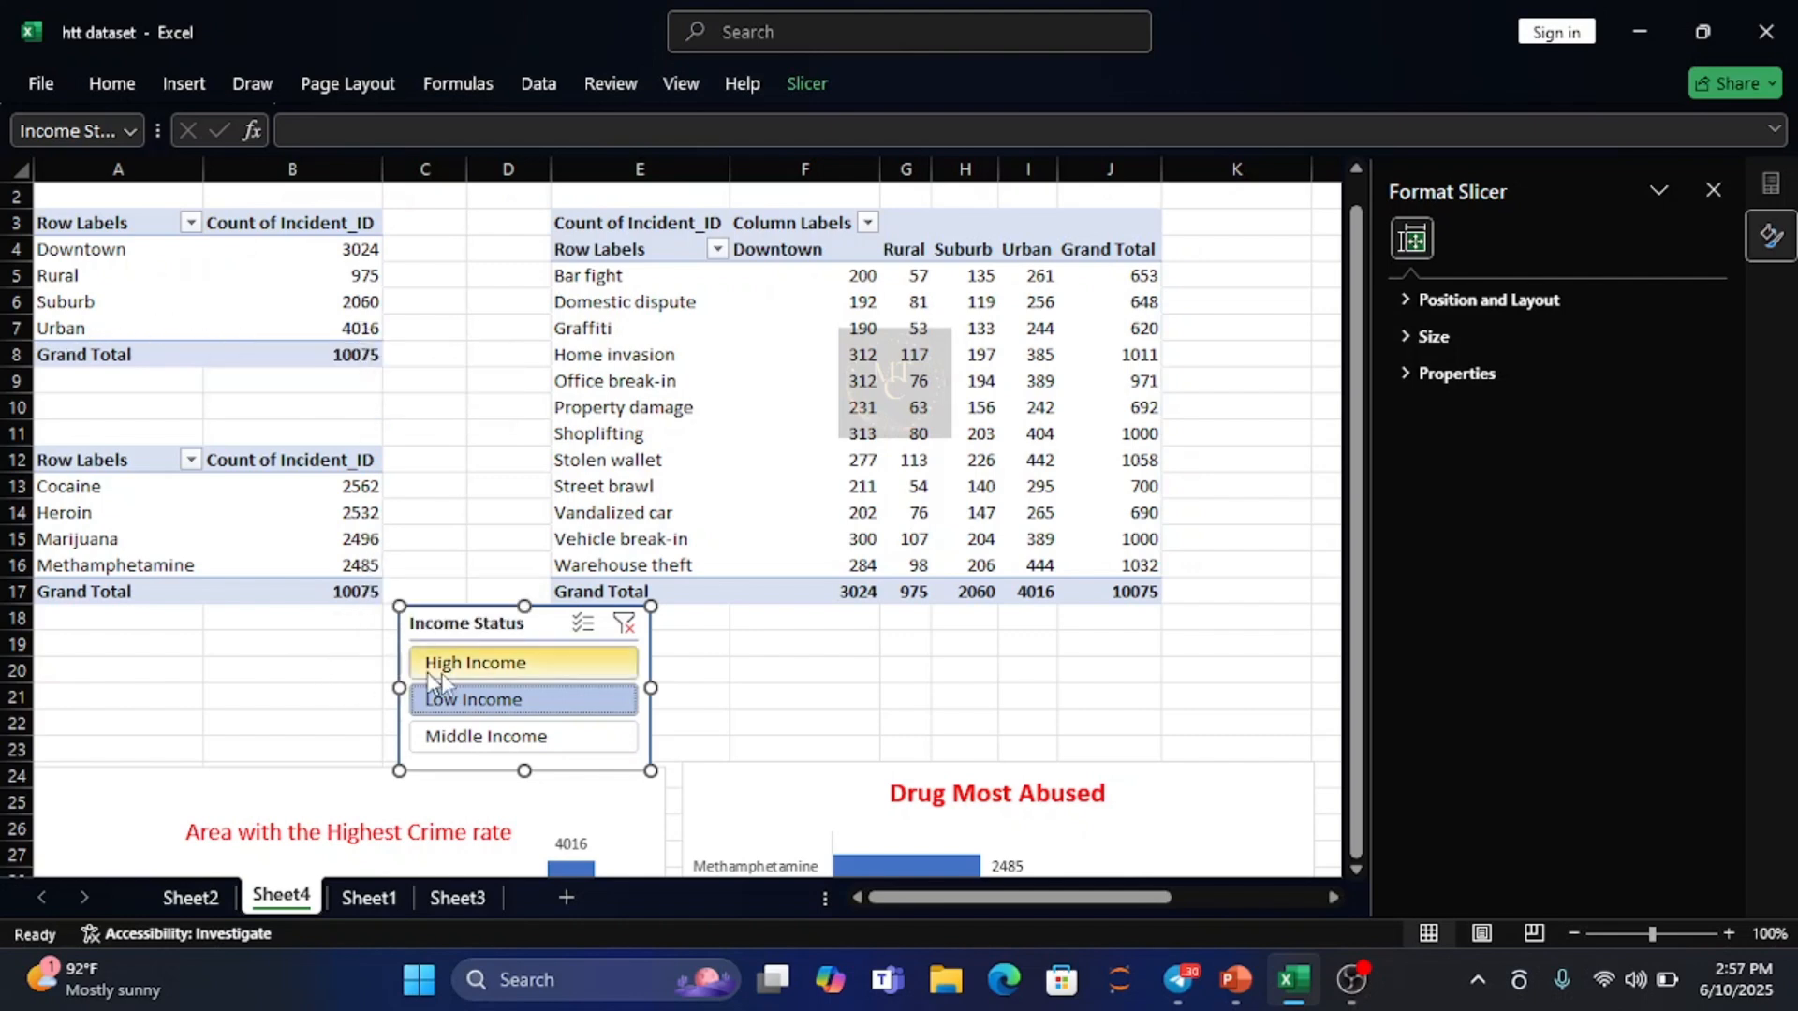
pyautogui.click(506, 738)
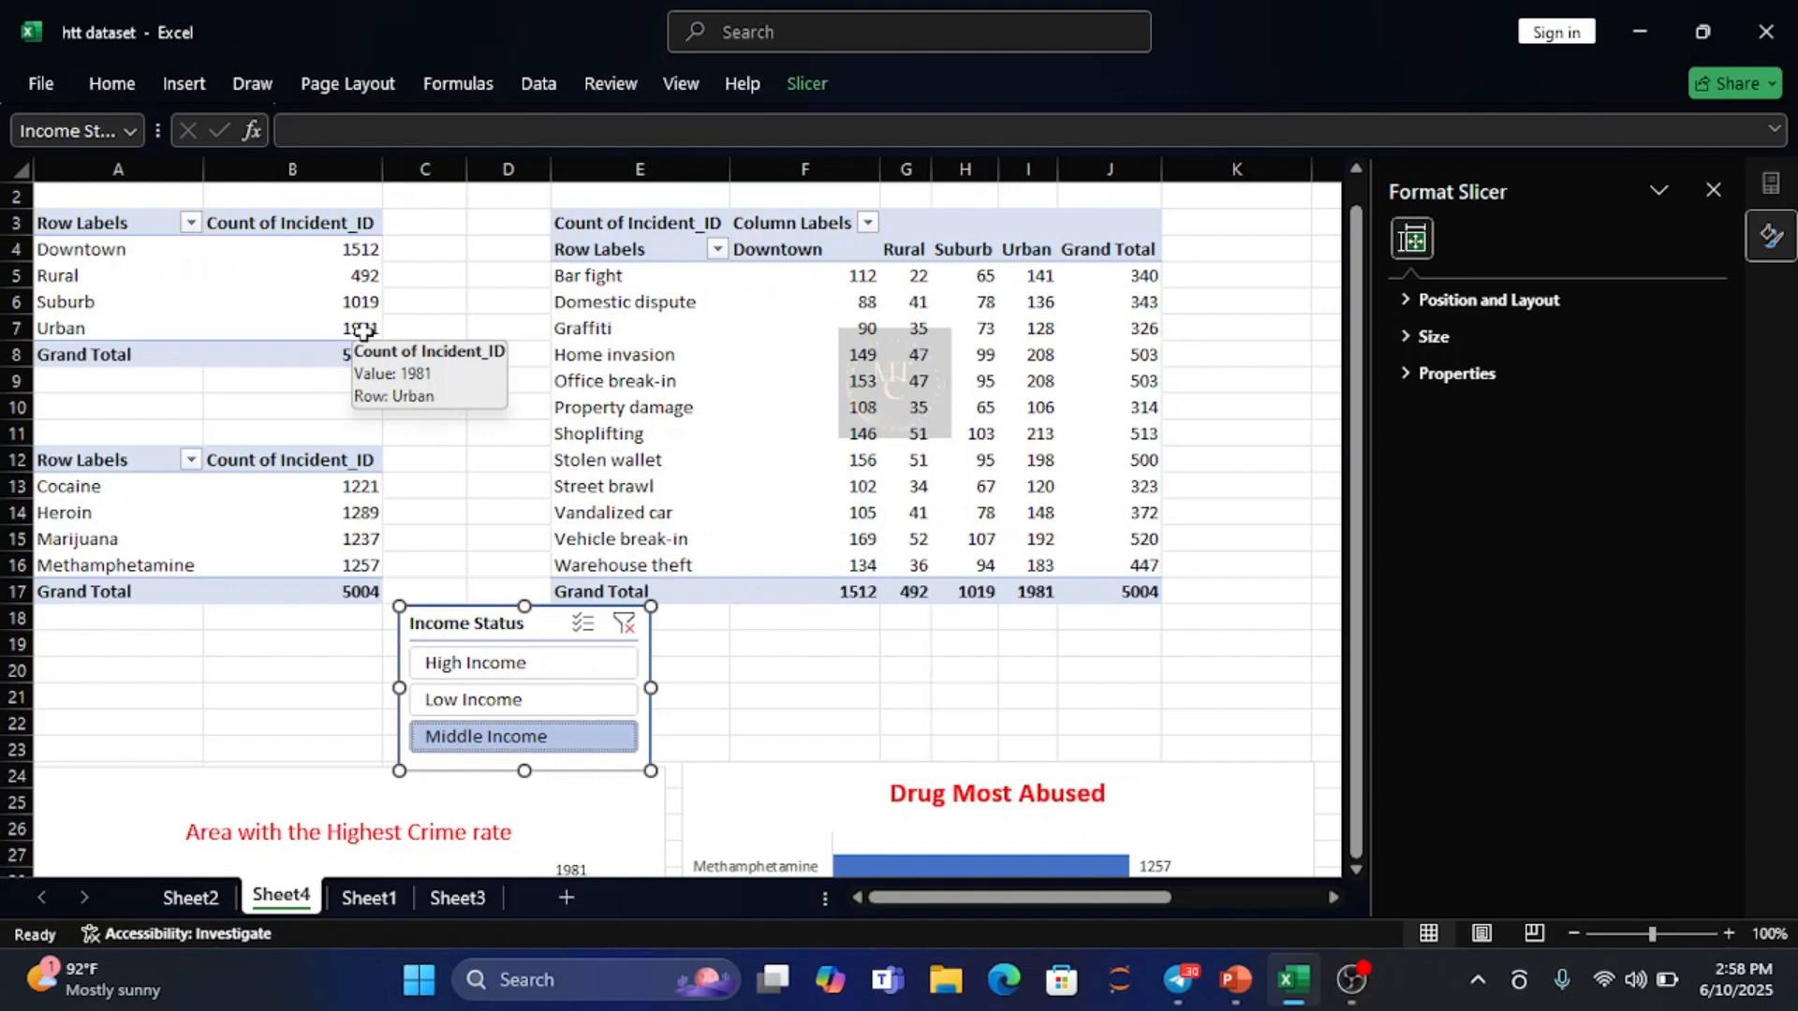
pyautogui.click(495, 707)
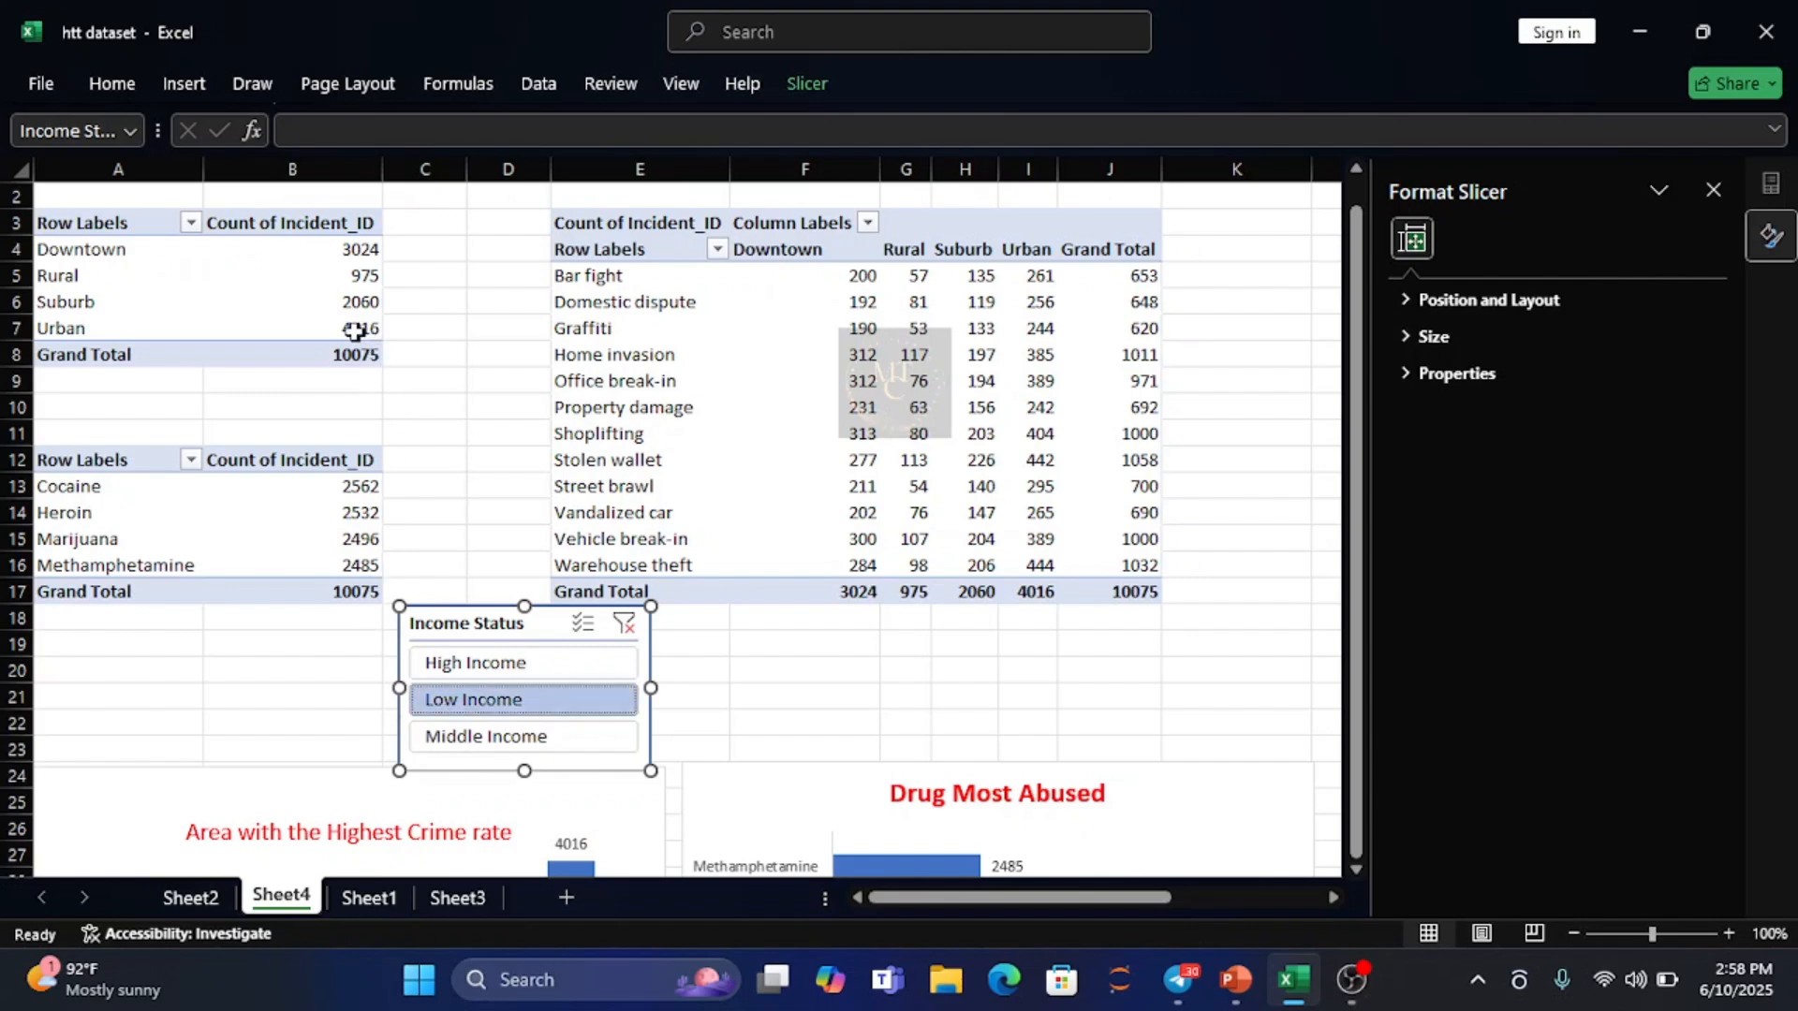
pyautogui.moveTo(272, 335)
pyautogui.moveTo(337, 324)
# - Move the "Drug Most Abused" chart up to about row 6, over the crime details pivot table
pyautogui.click(1114, 829)
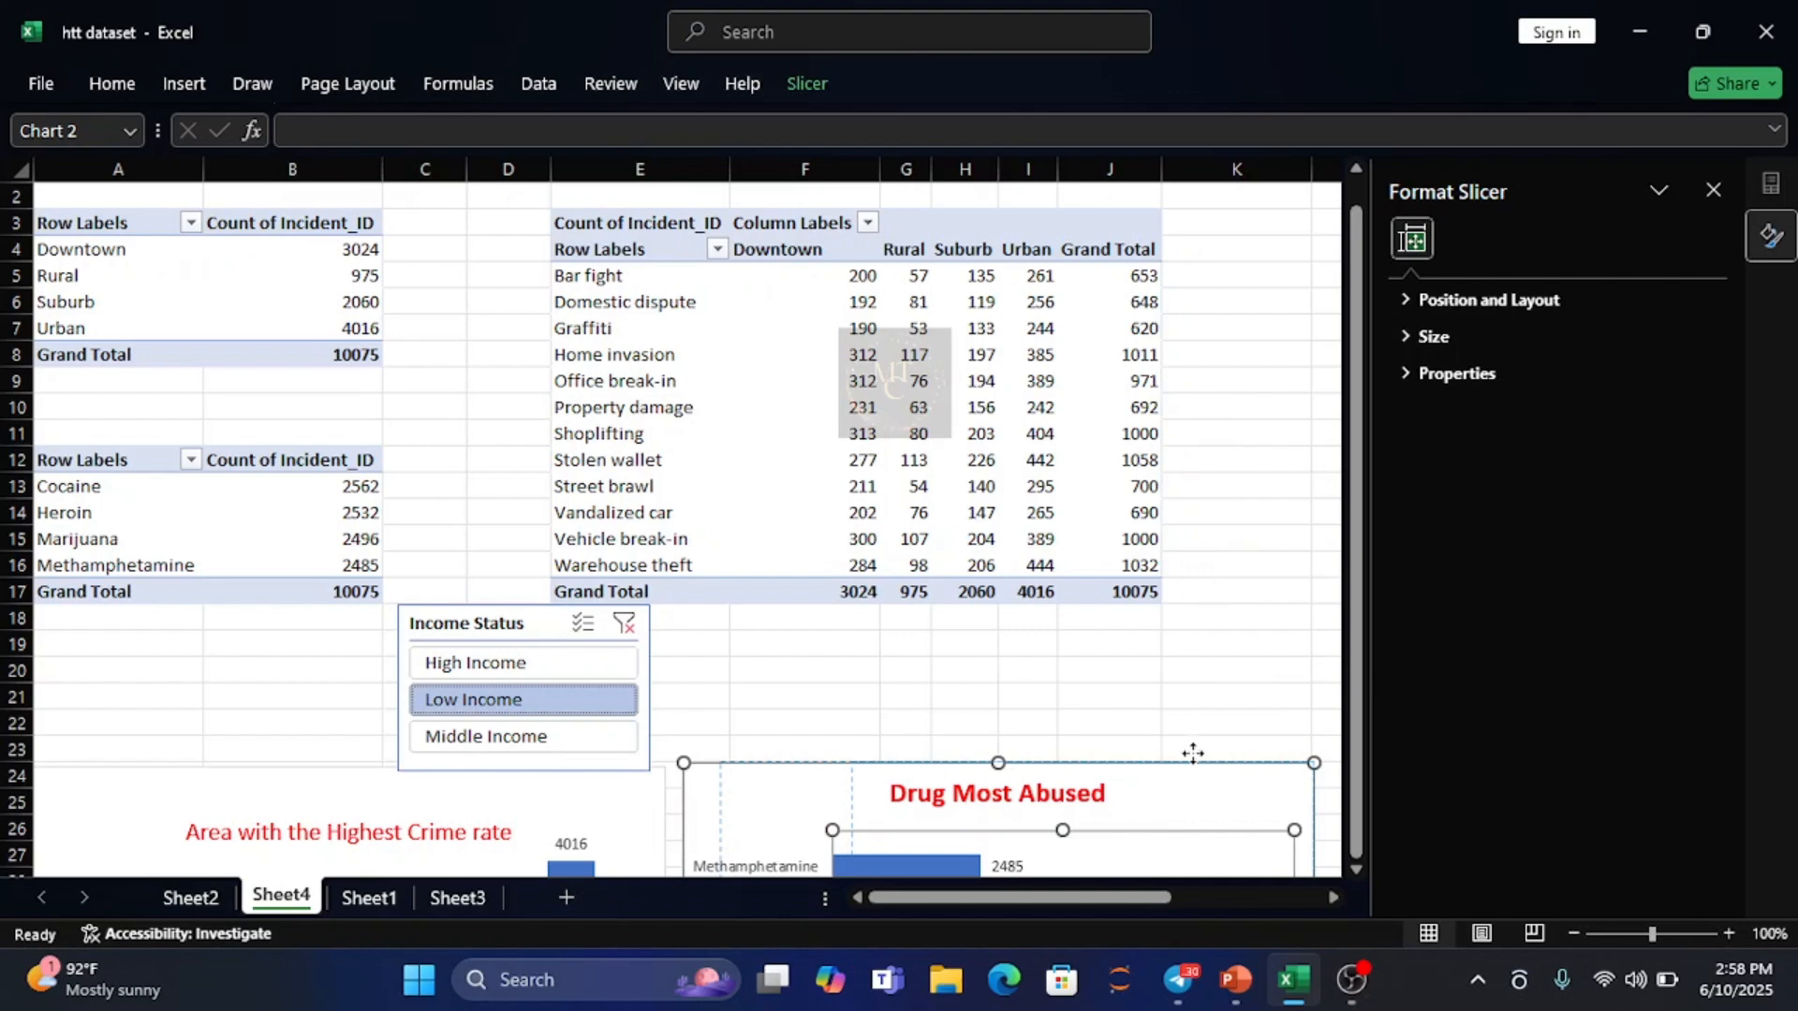
pyautogui.scroll(-1, 1161, 796)
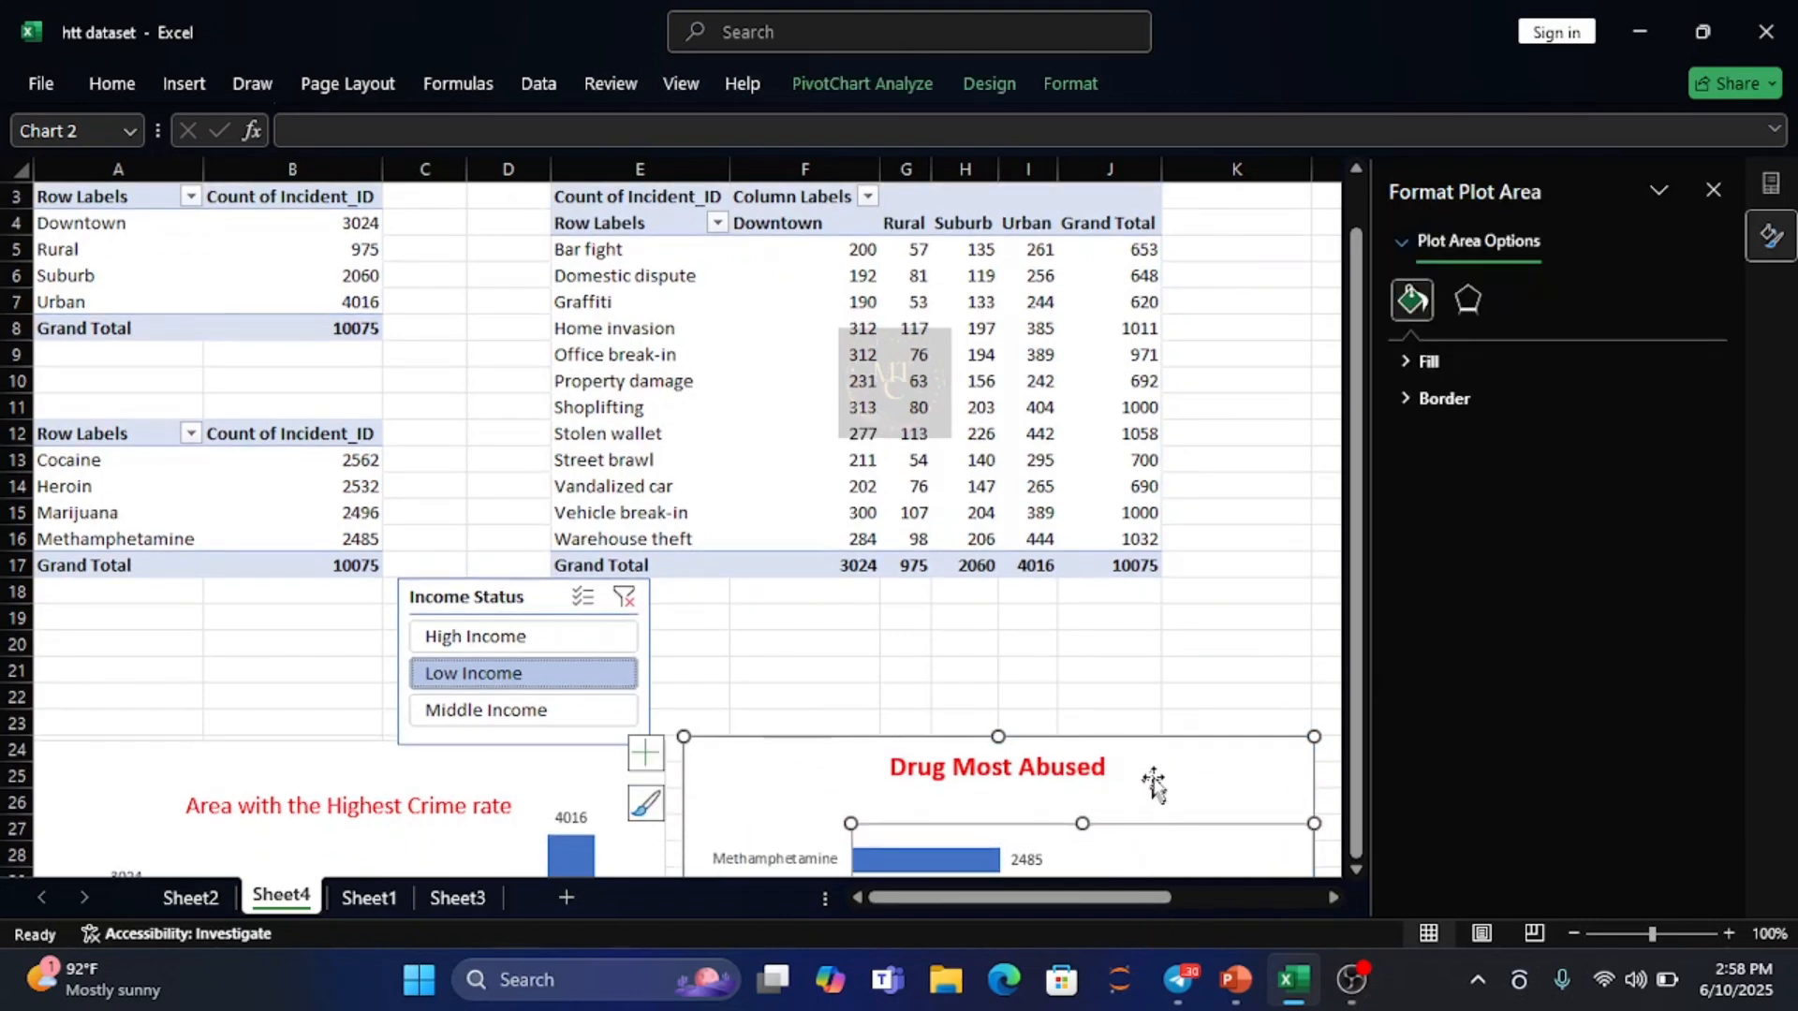
pyautogui.moveTo(1152, 775); pyautogui.dragTo(1168, 309)
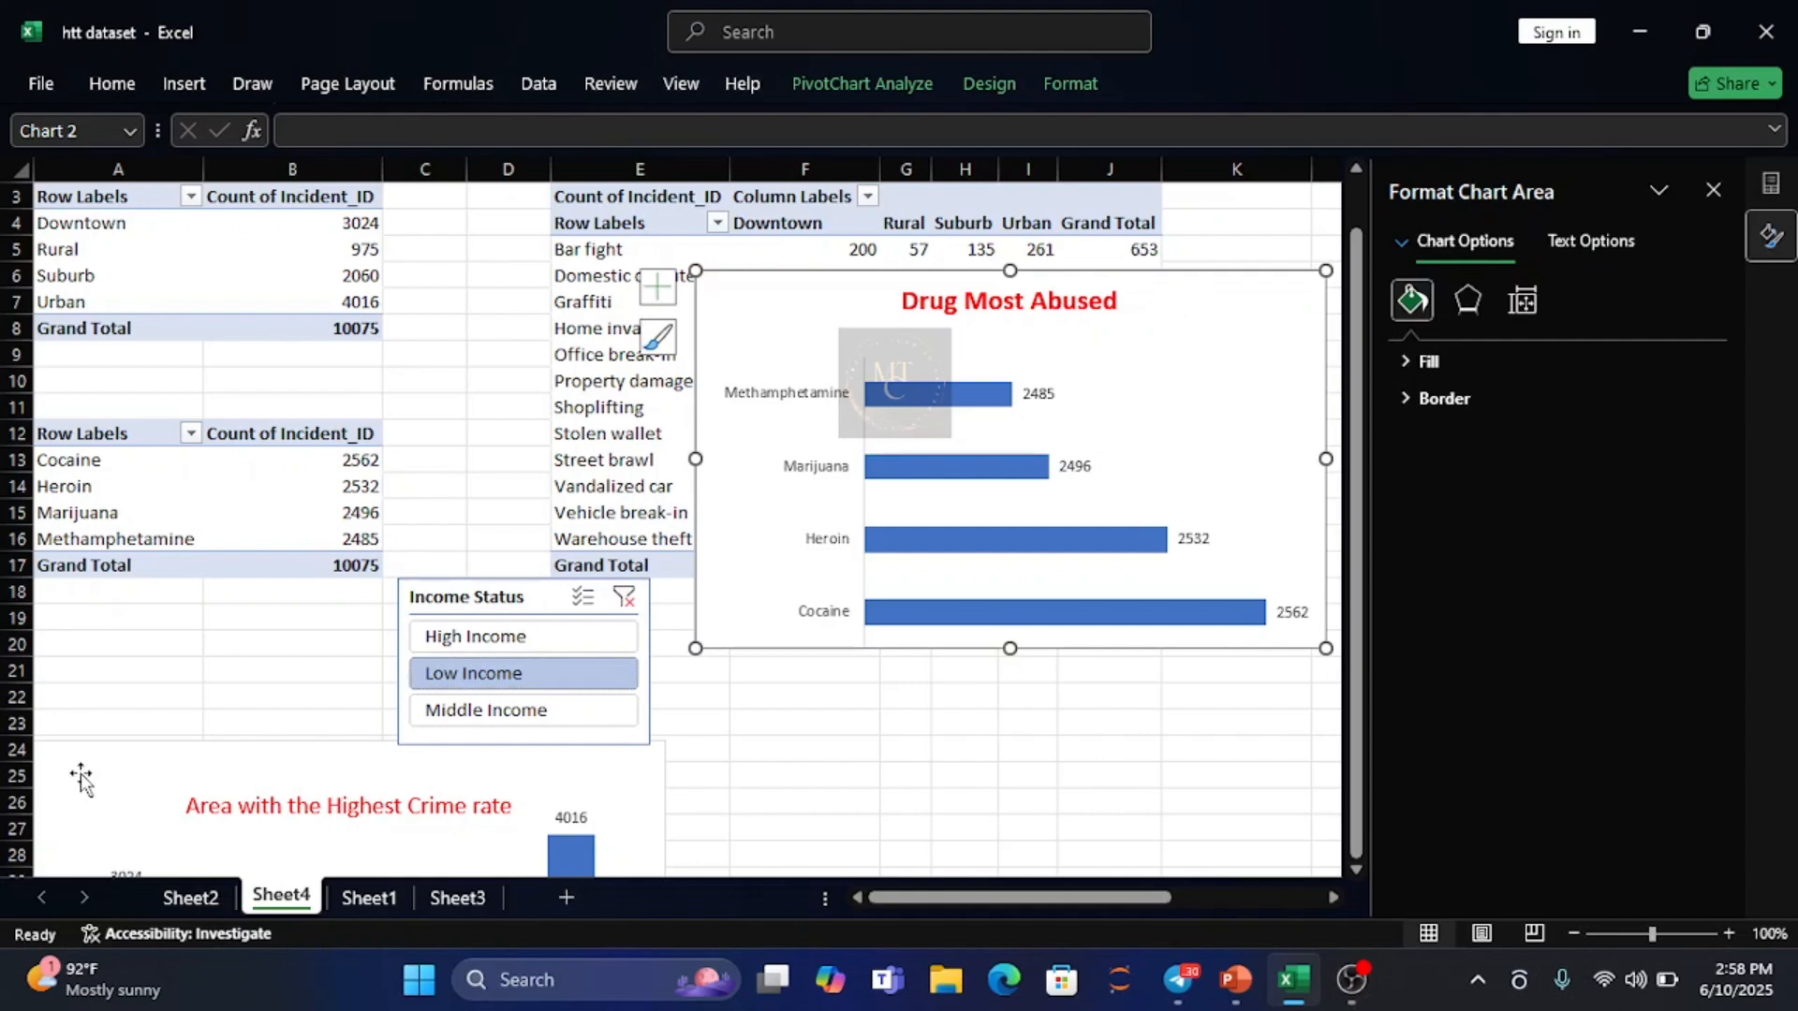
# - Move the "Area with the Highest Crime rate" chart up to about row 4 and the Income Status slicer below it to about row 21
pyautogui.moveTo(77, 771)
pyautogui.mouseDown()
pyautogui.moveTo(287, 343)
pyautogui.moveTo(289, 297)
pyautogui.moveTo(177, 241)
pyautogui.moveTo(163, 256)
pyautogui.mouseUp()
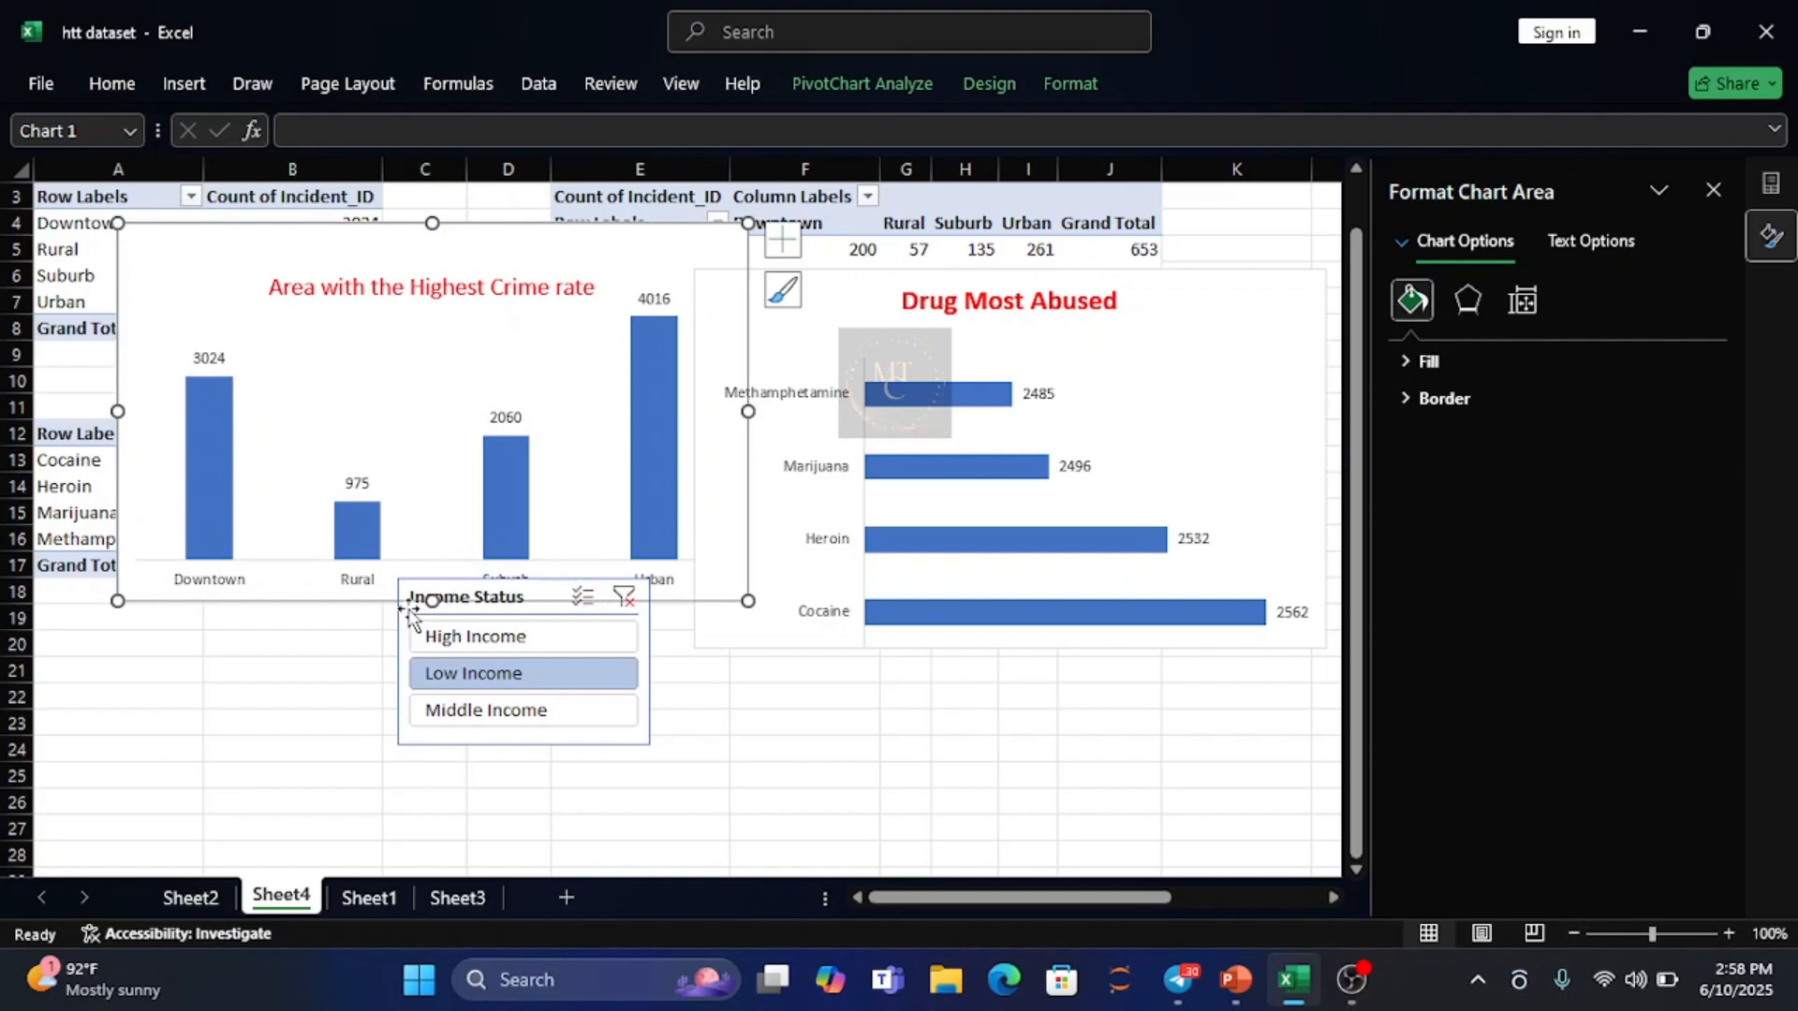
pyautogui.moveTo(409, 620); pyautogui.dragTo(430, 694)
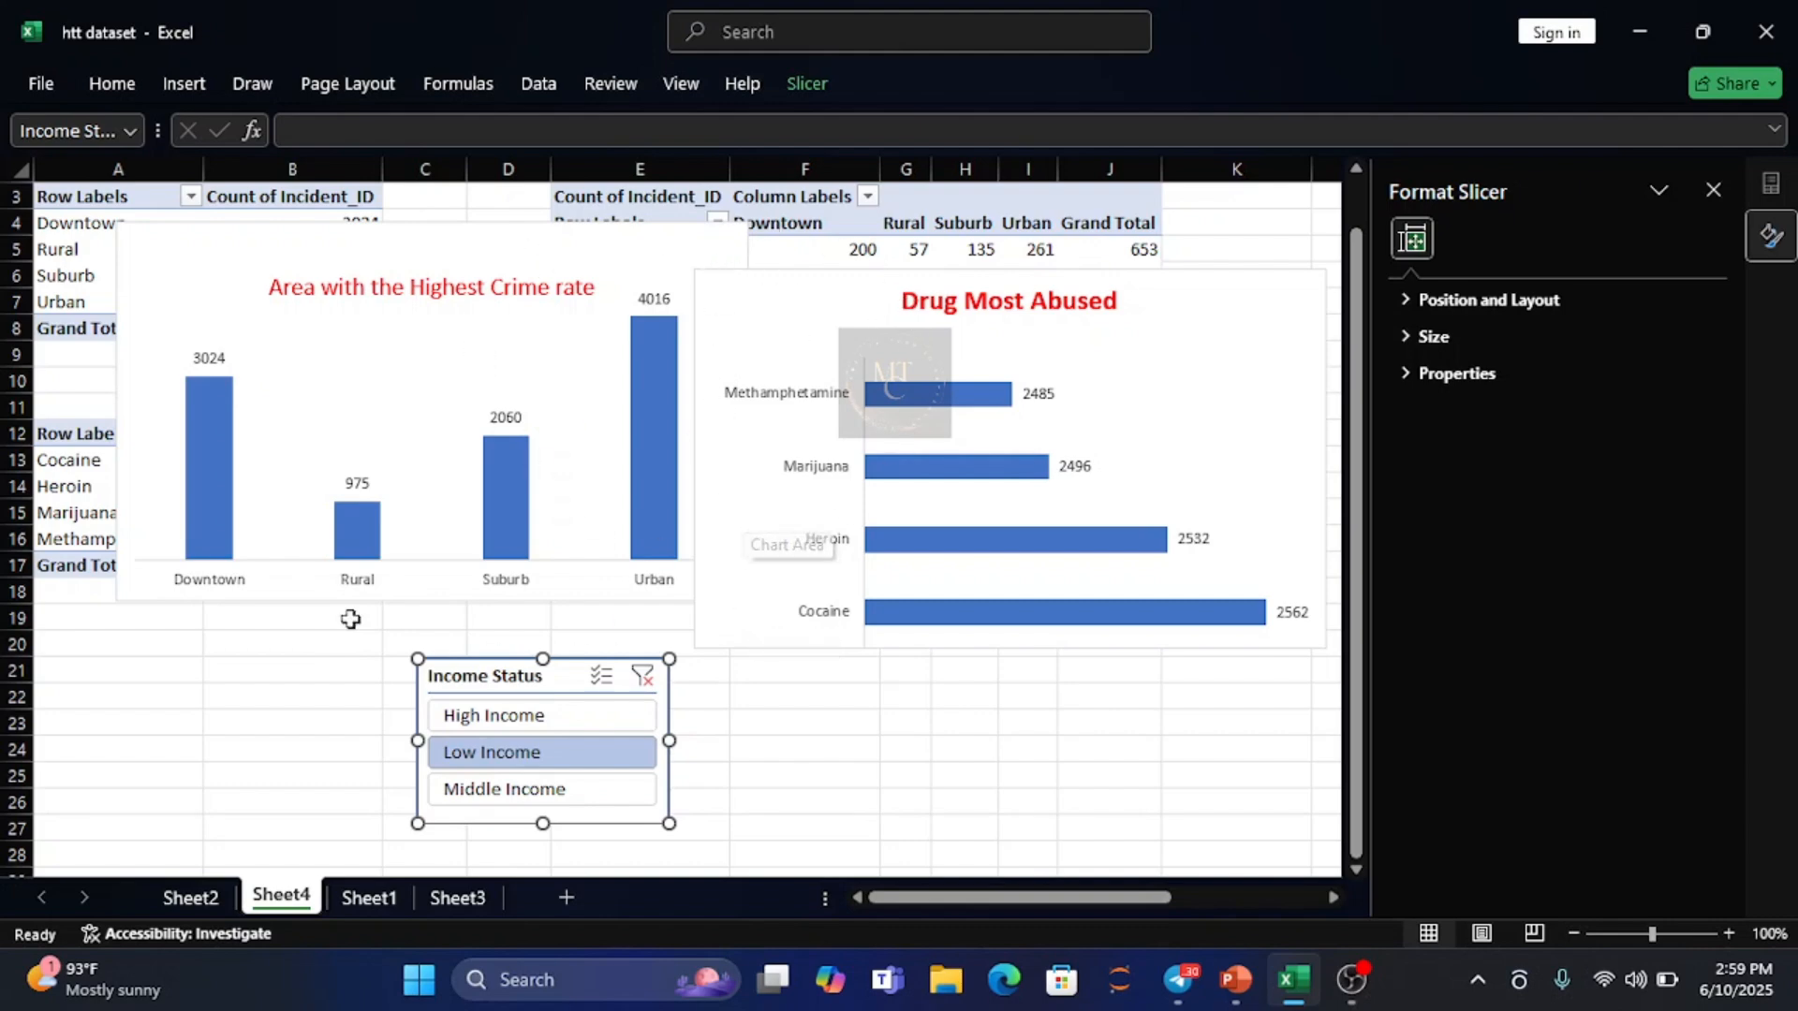
# - Compare High and Low Income, and place the "Area with the Highest Crime rate" chart at about row 14 with the slicer below "Drug Most Abused"
pyautogui.click(541, 717)
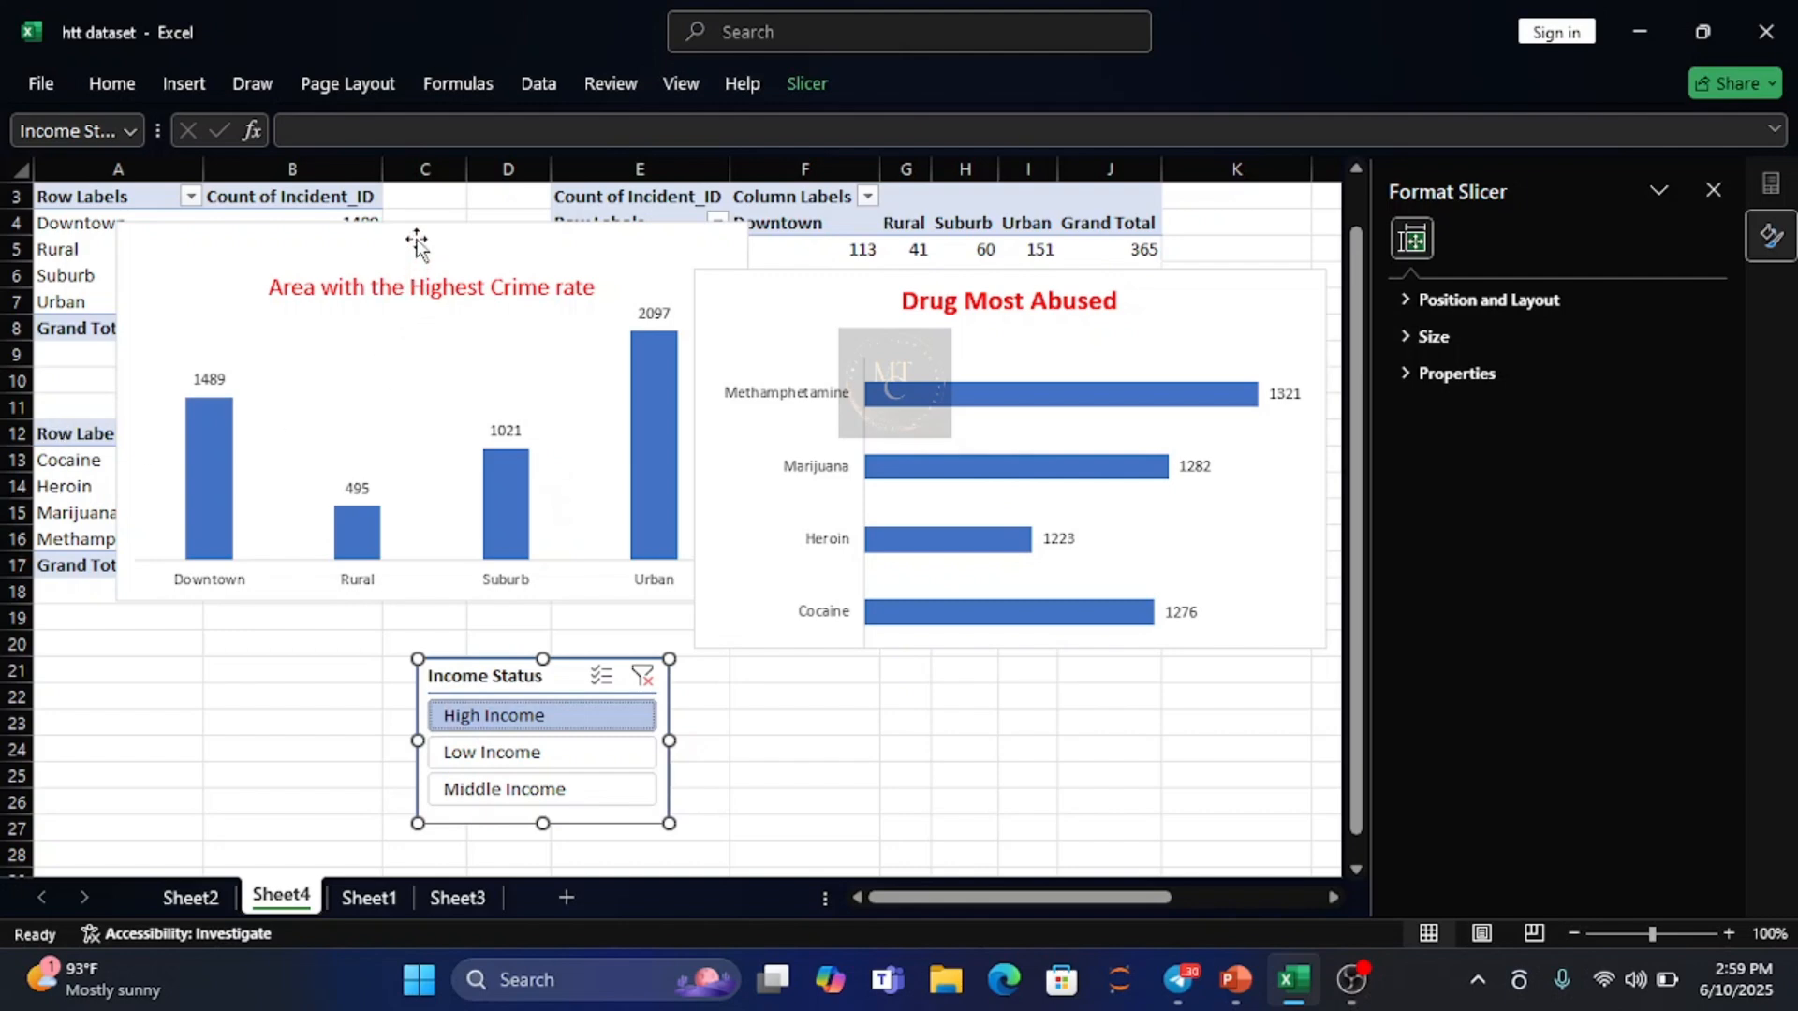
pyautogui.moveTo(418, 241); pyautogui.dragTo(294, 487)
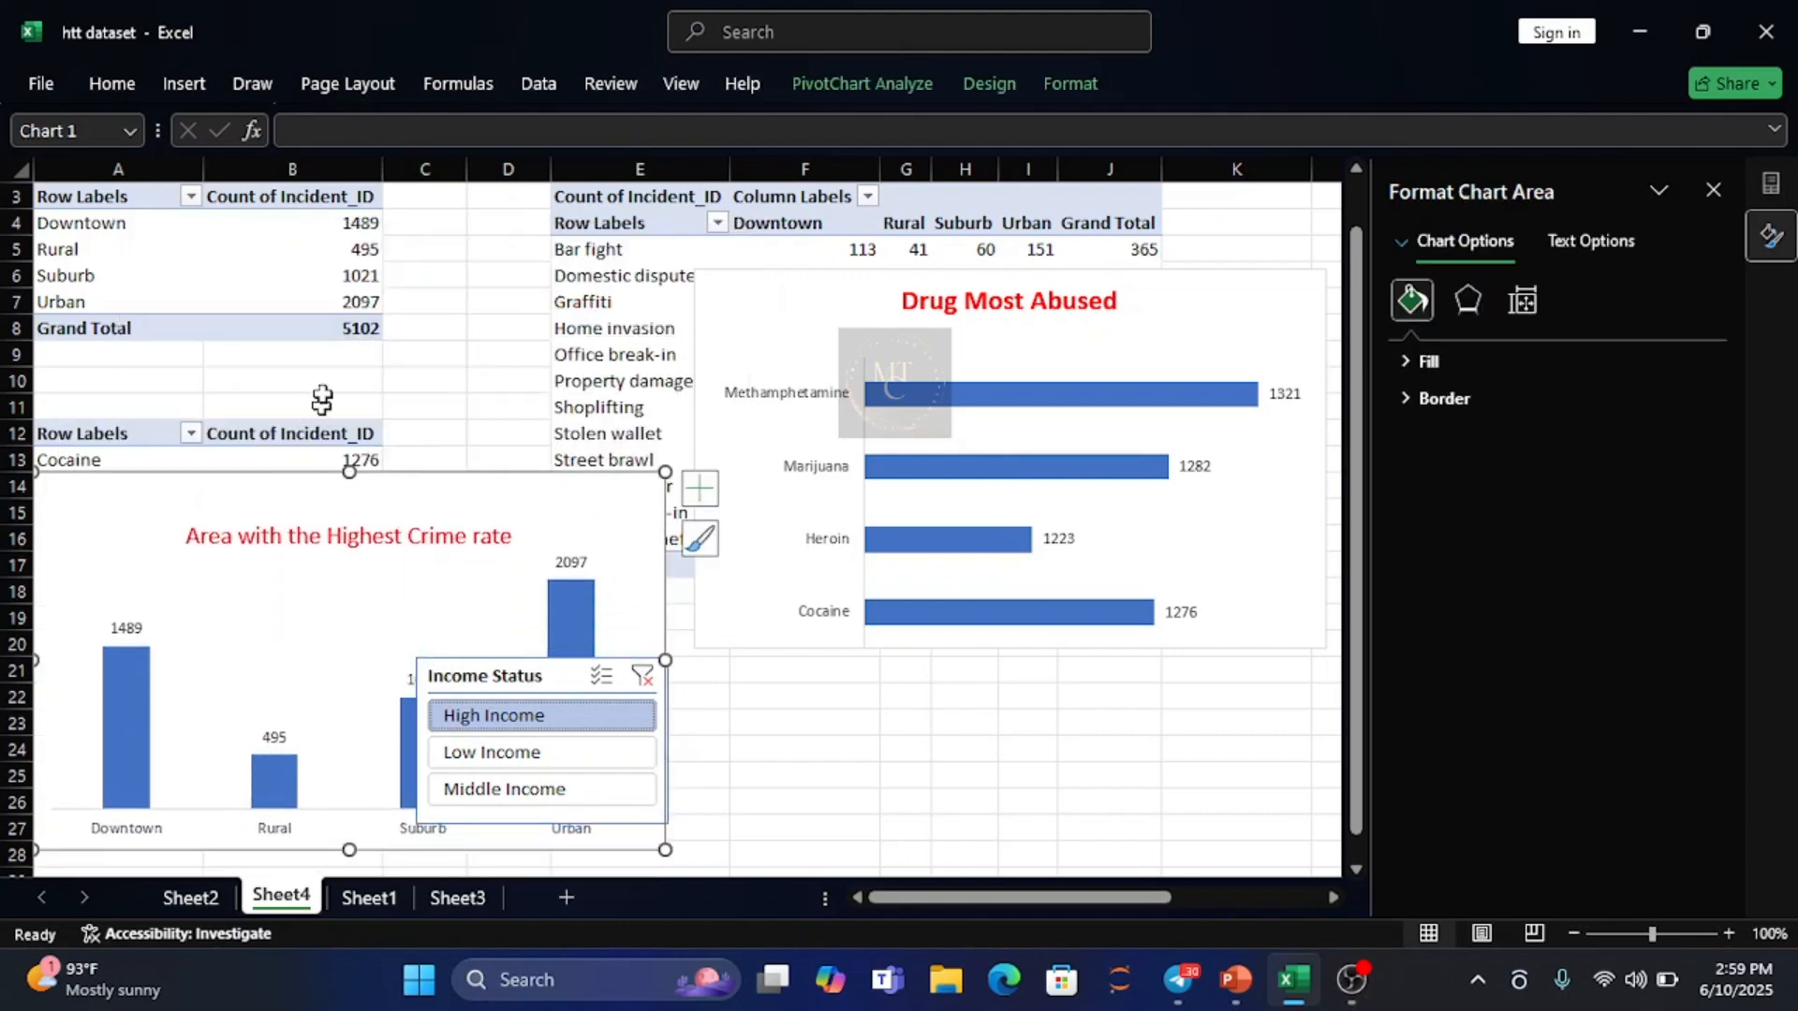
pyautogui.click(492, 753)
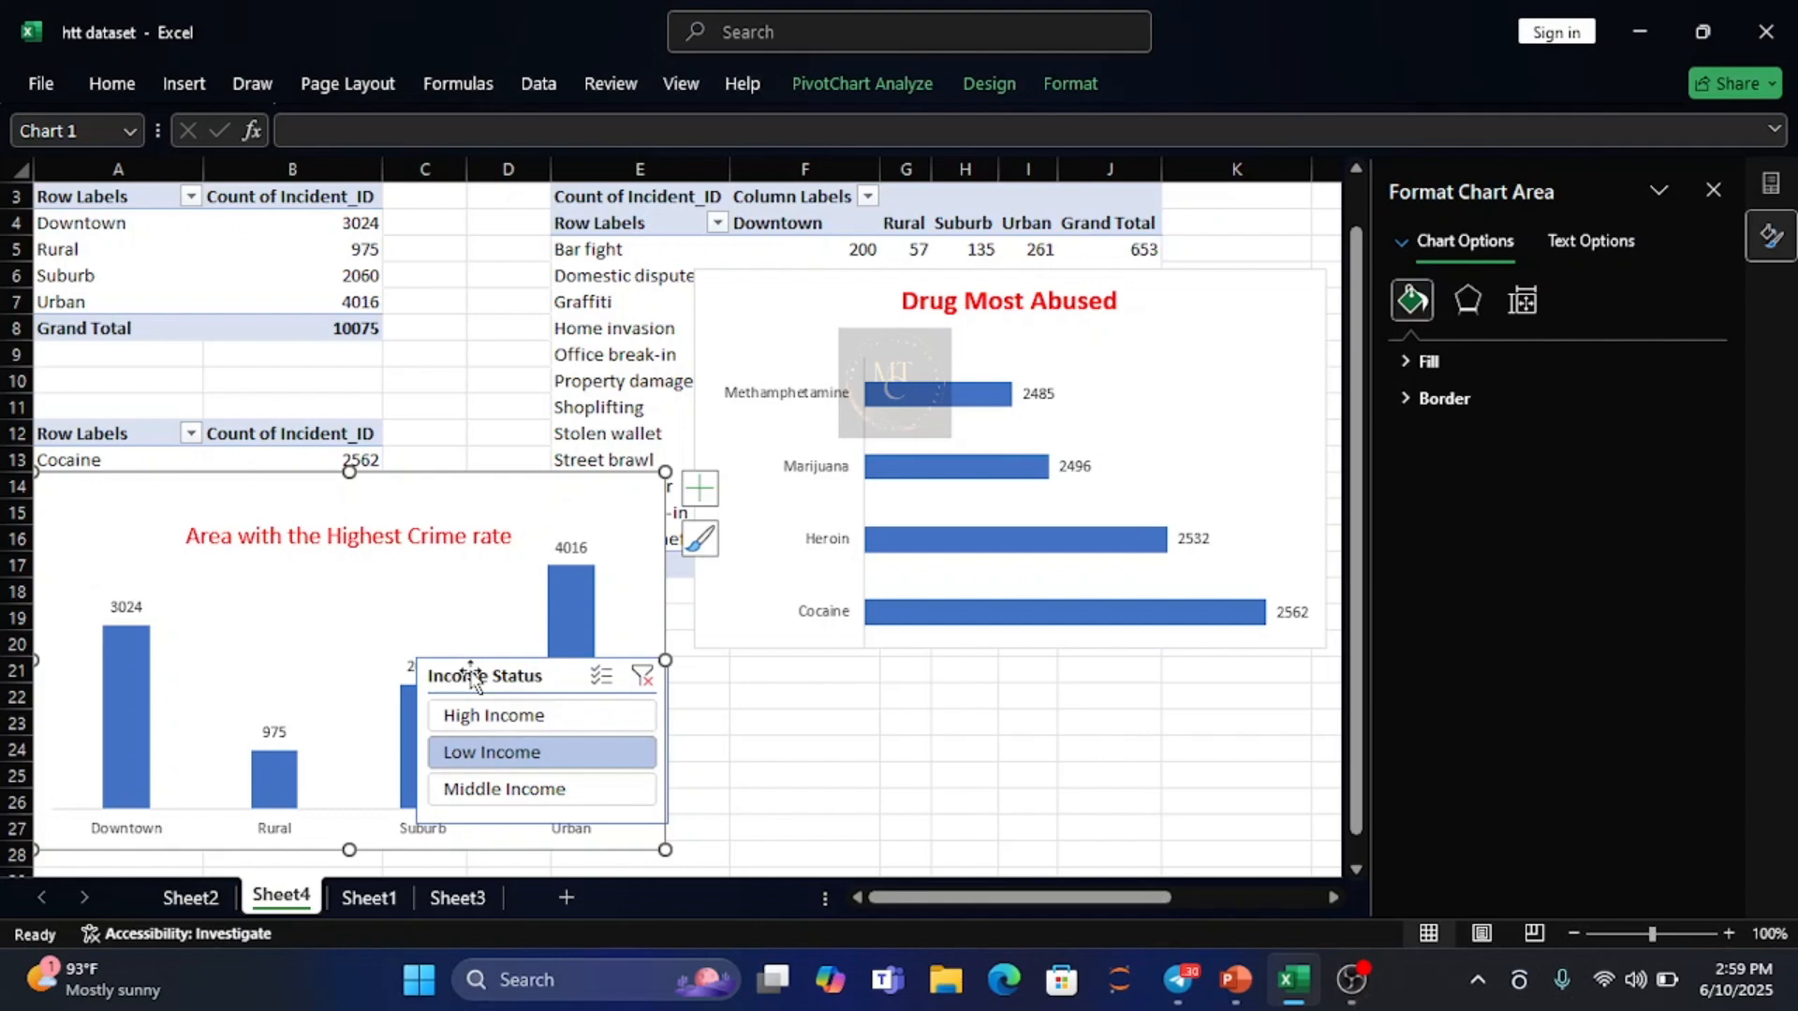
pyautogui.moveTo(471, 676); pyautogui.dragTo(826, 712)
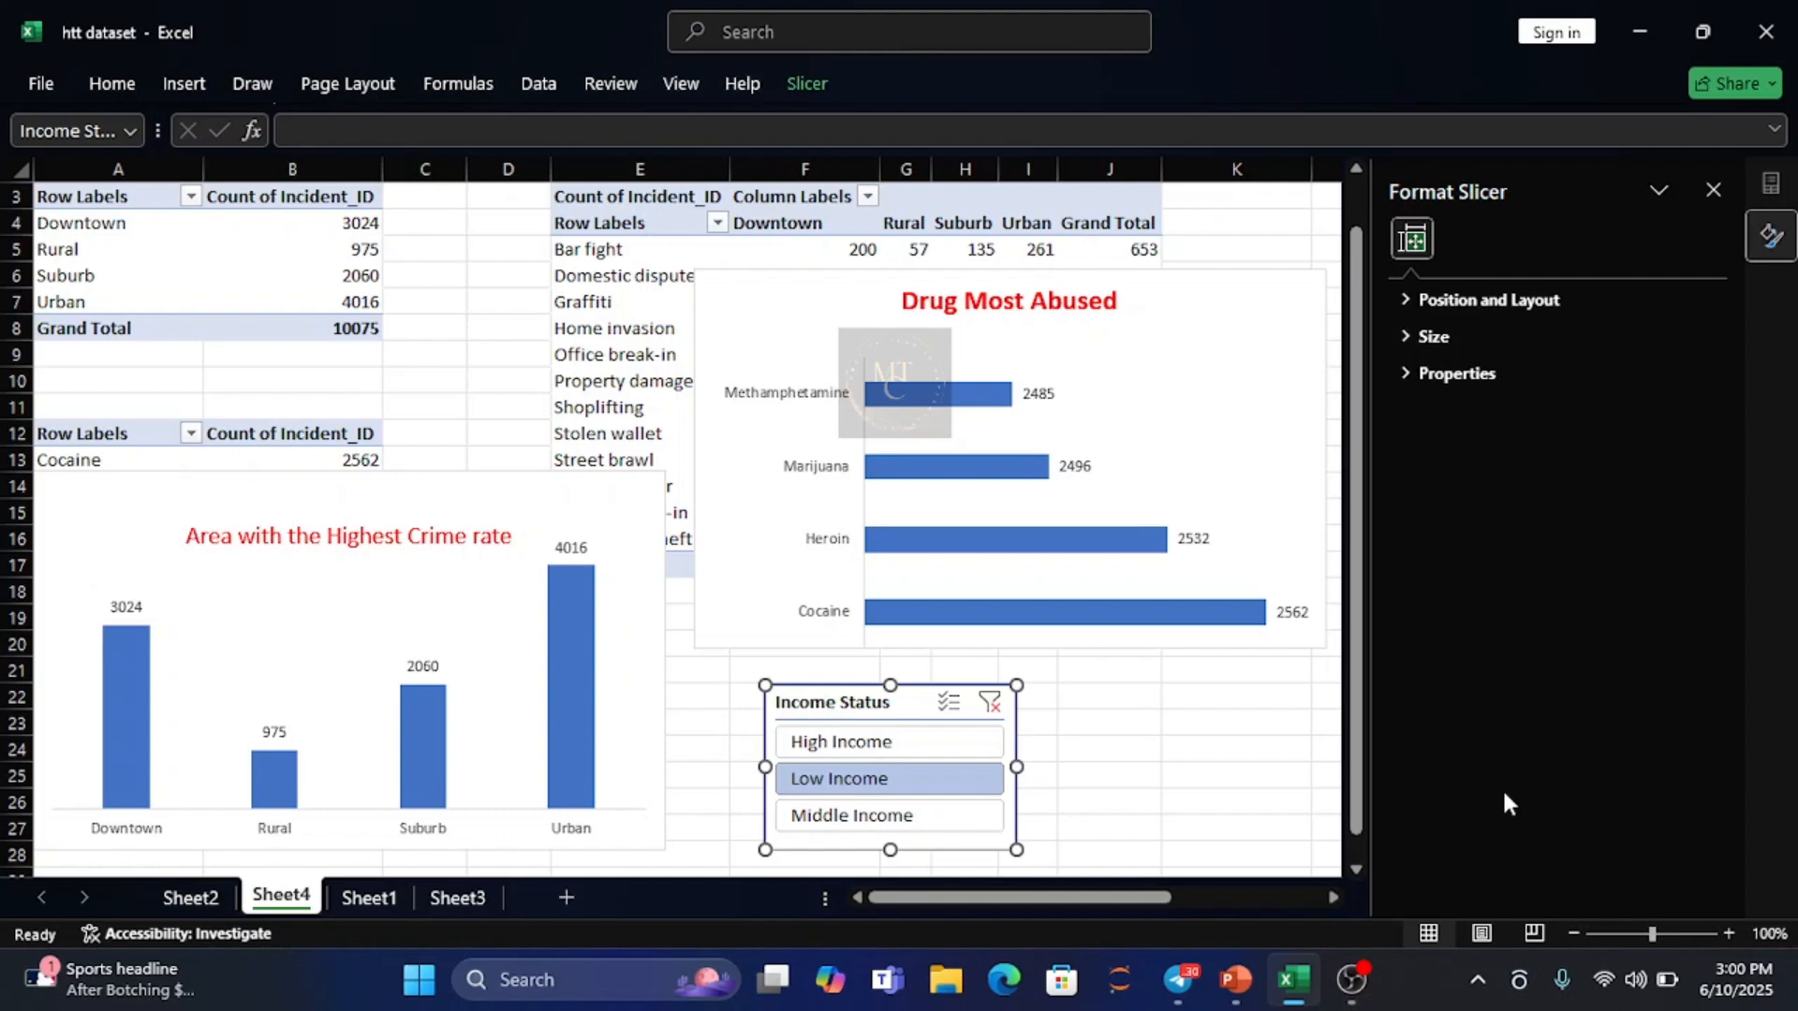
pyautogui.moveTo(1351, 980)
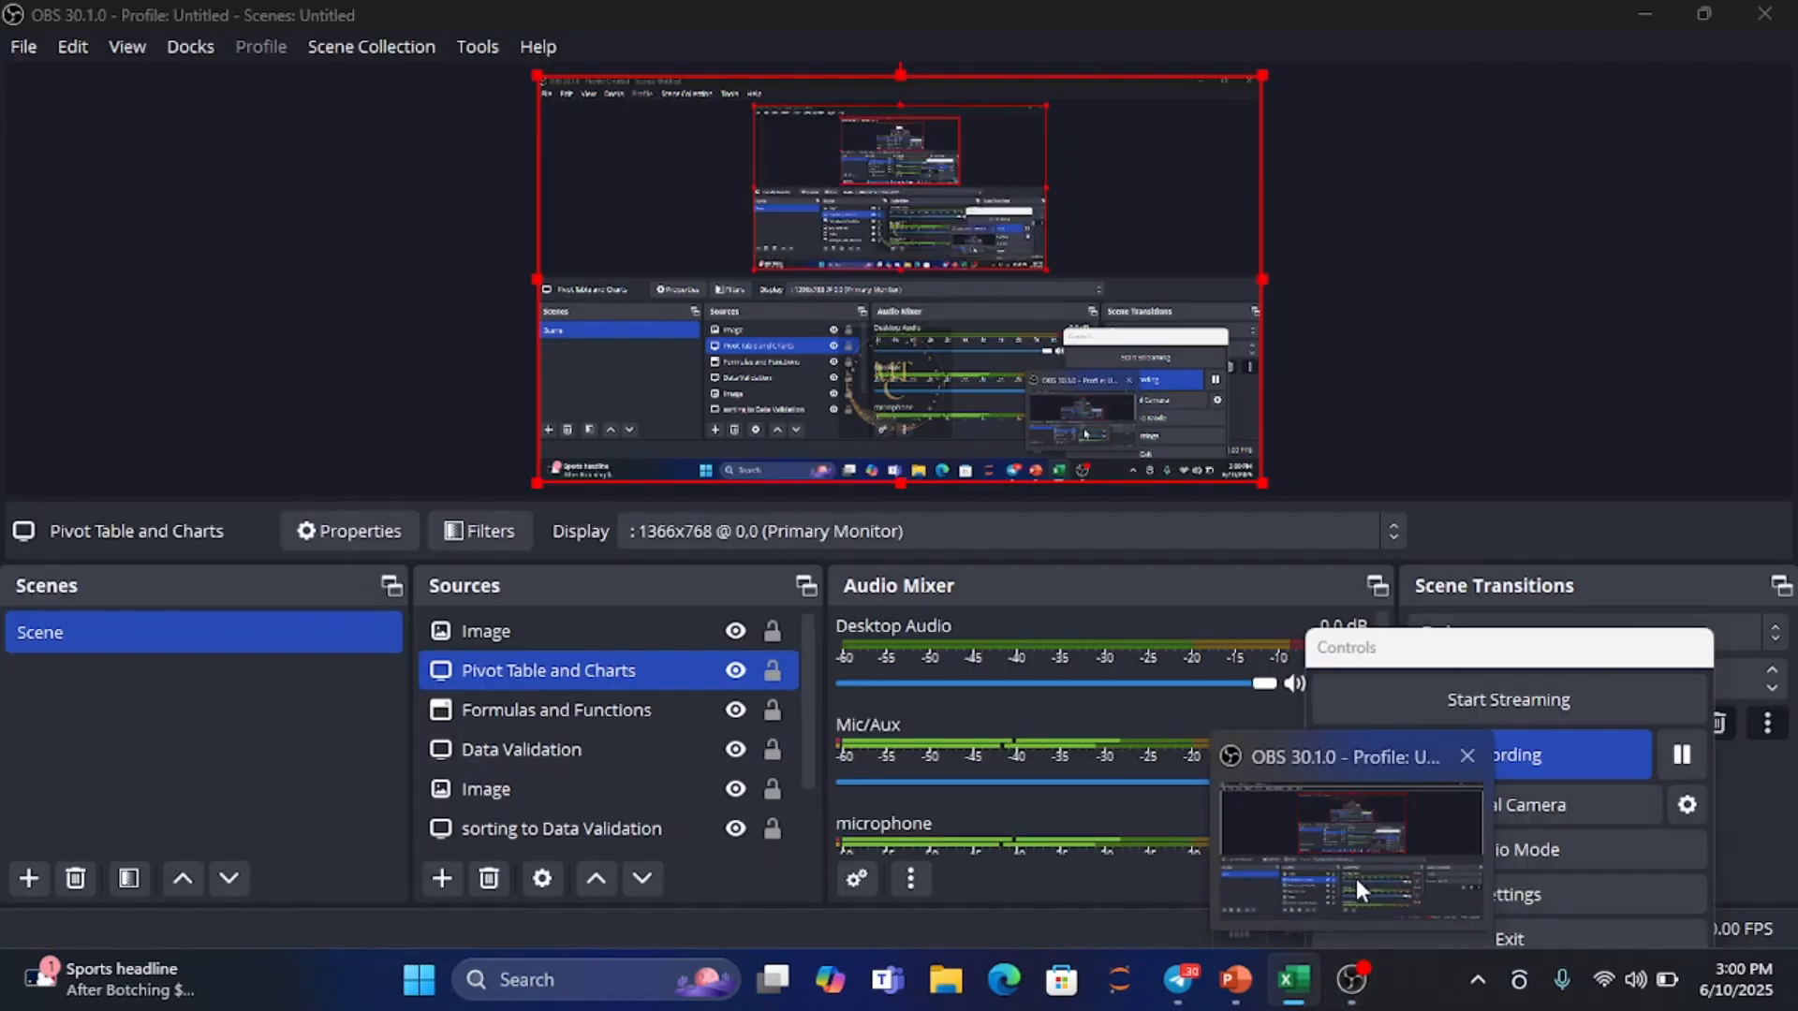